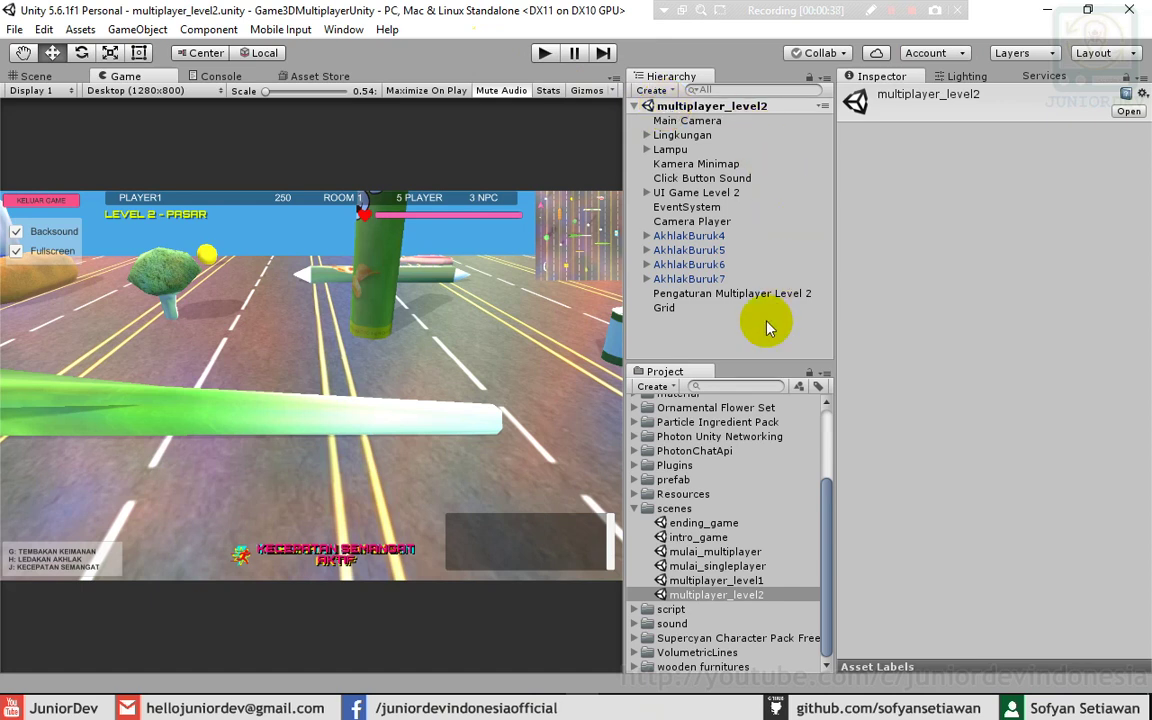
- Activate Panel Kalah, Panel Menang and Panel Hikmah under UI Game Level 2
click(646, 195)
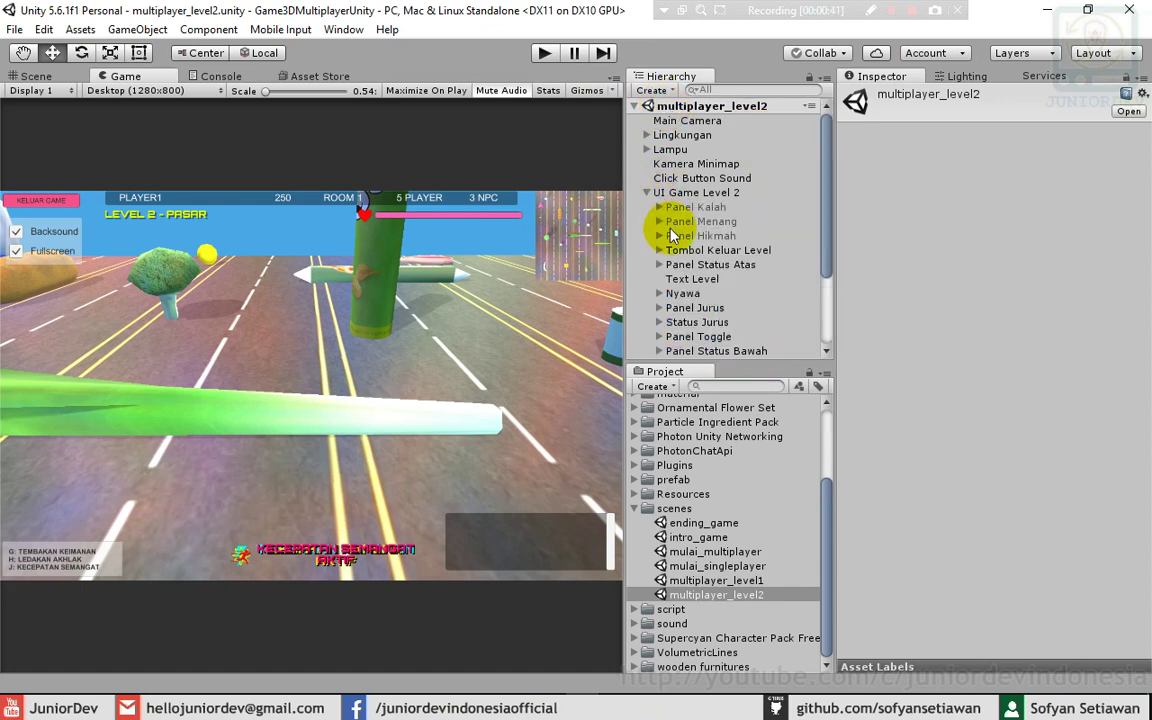
click(697, 210)
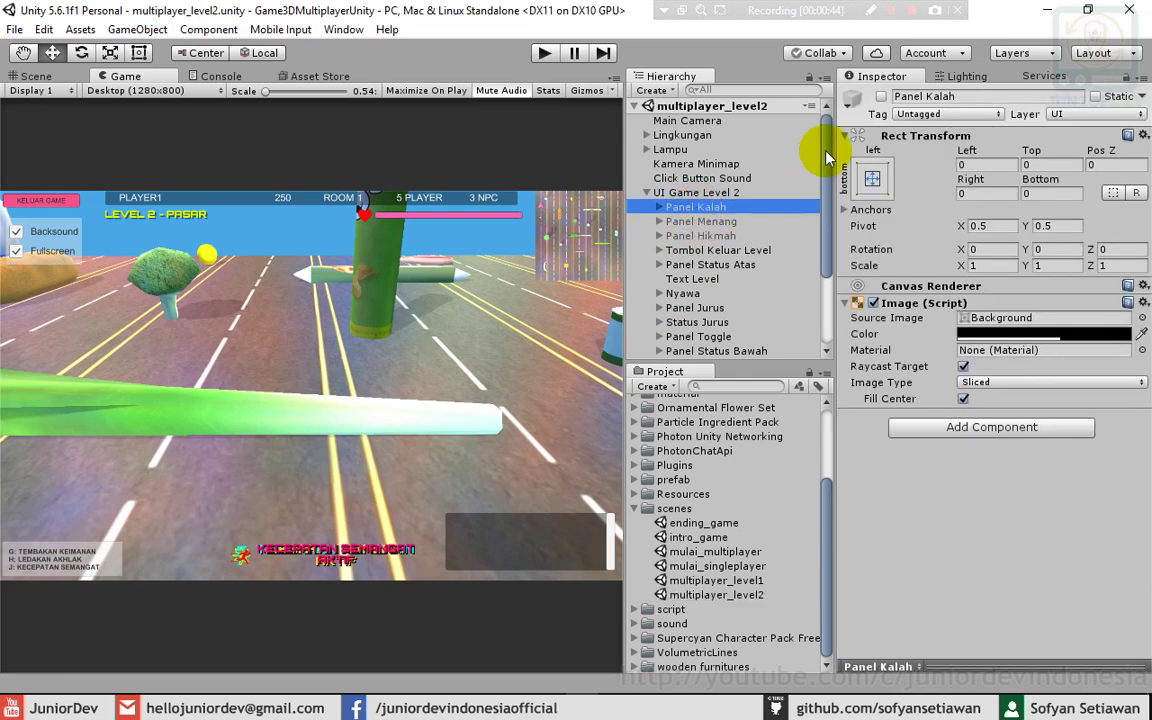
shift+click(720, 235)
click(881, 97)
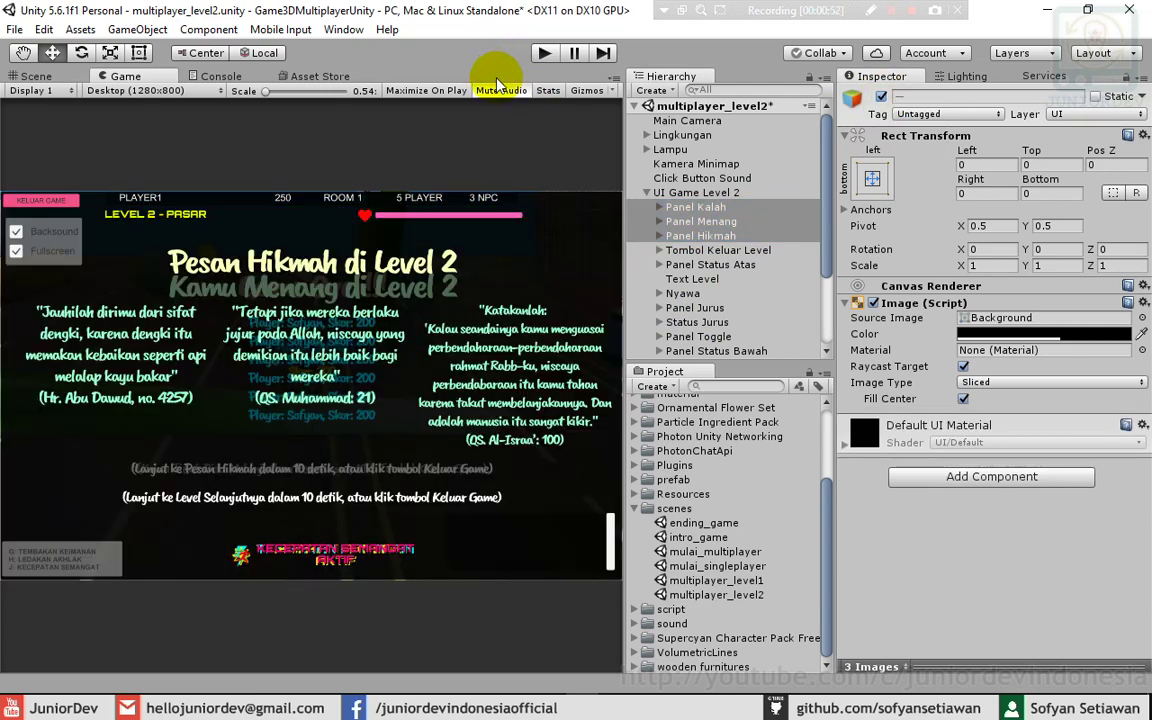
- Expand Panel Hikmah and select its Text Hikmah 1 object
click(690, 250)
click(672, 236)
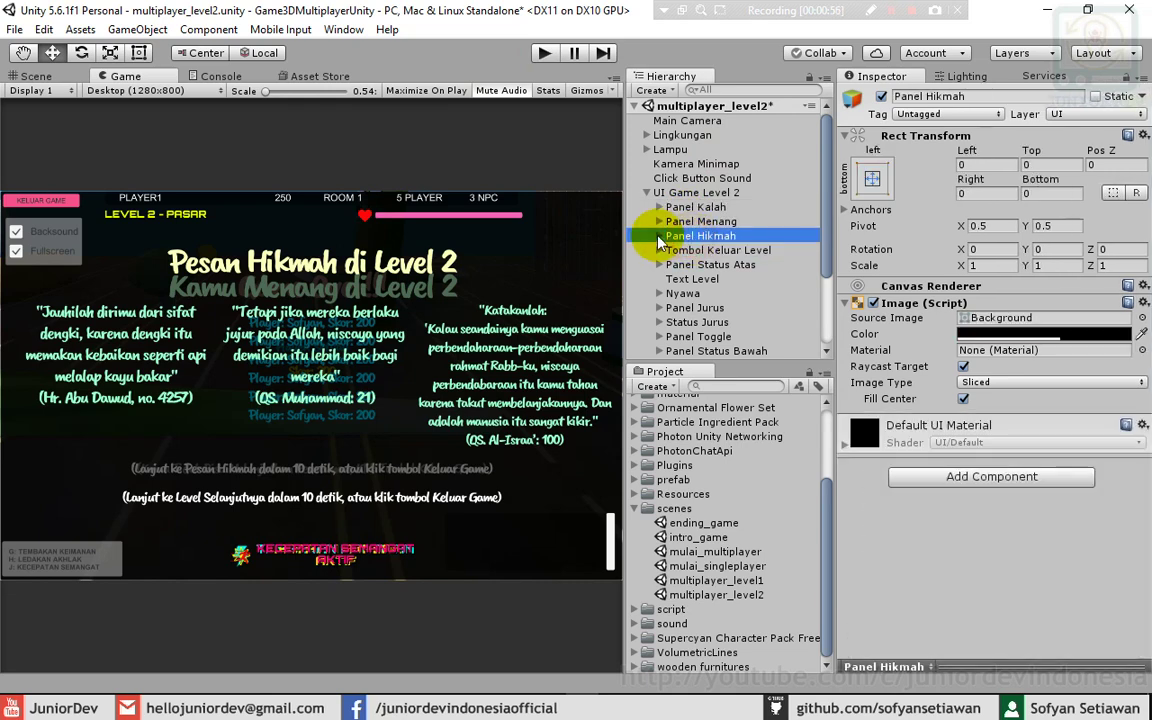
click(659, 237)
click(702, 262)
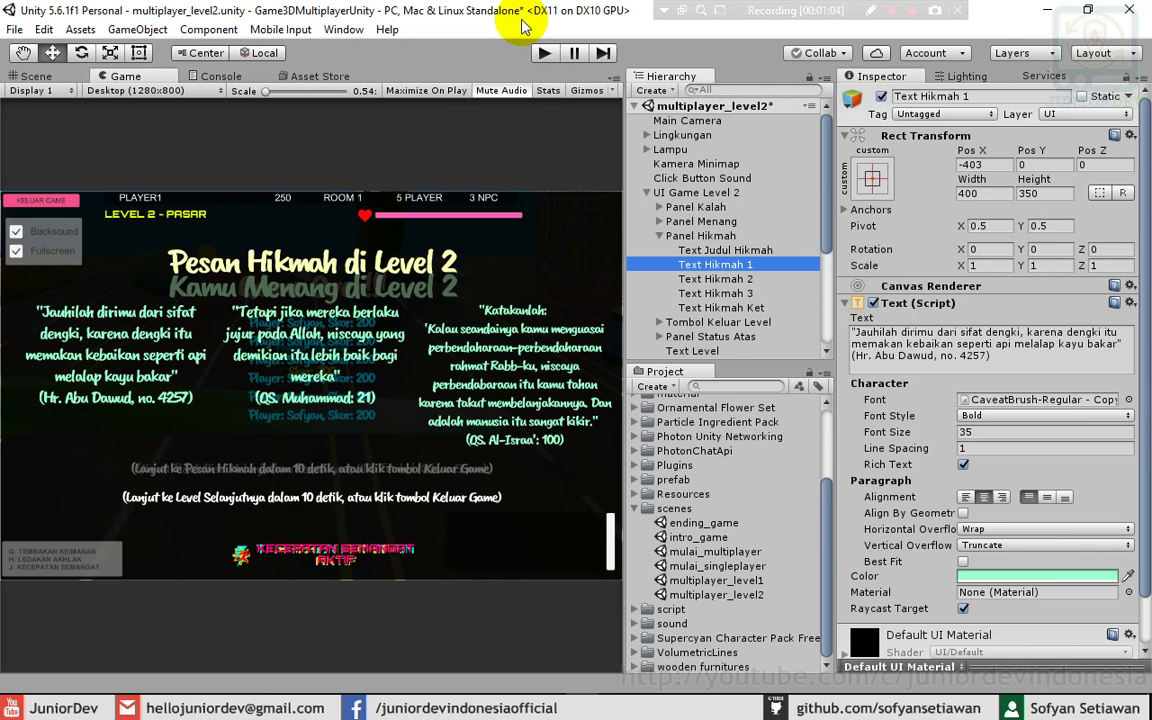
- Paste the 'Janganlah engkau marah, niscaya bagimu surga' hadith from the notes into Text Hikmah 1
key(alt)
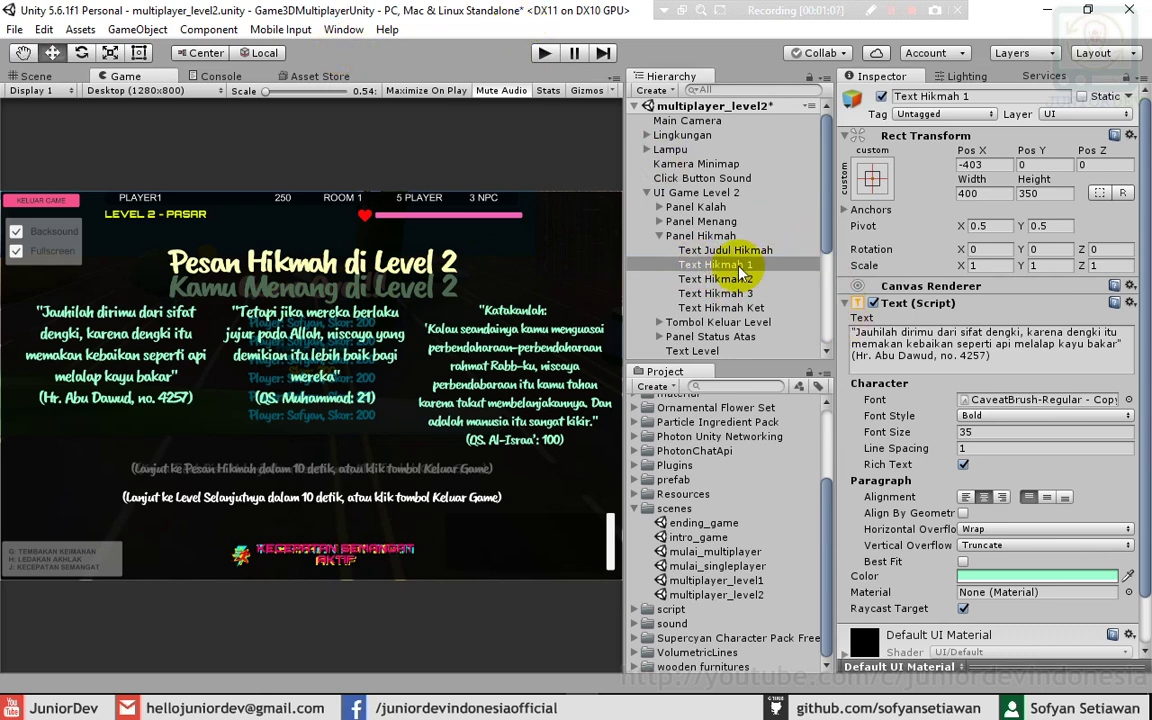
key(alt+Tab)
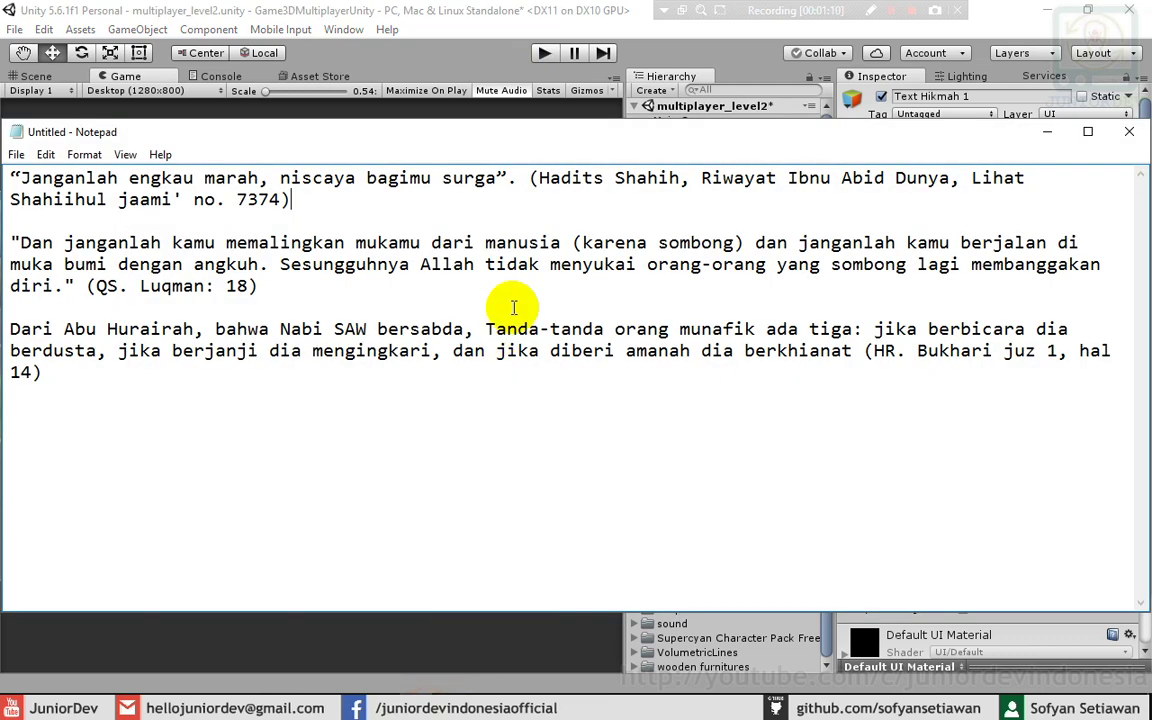
click(310, 200)
drag(336, 202, 8, 174)
key(ctrl+c)
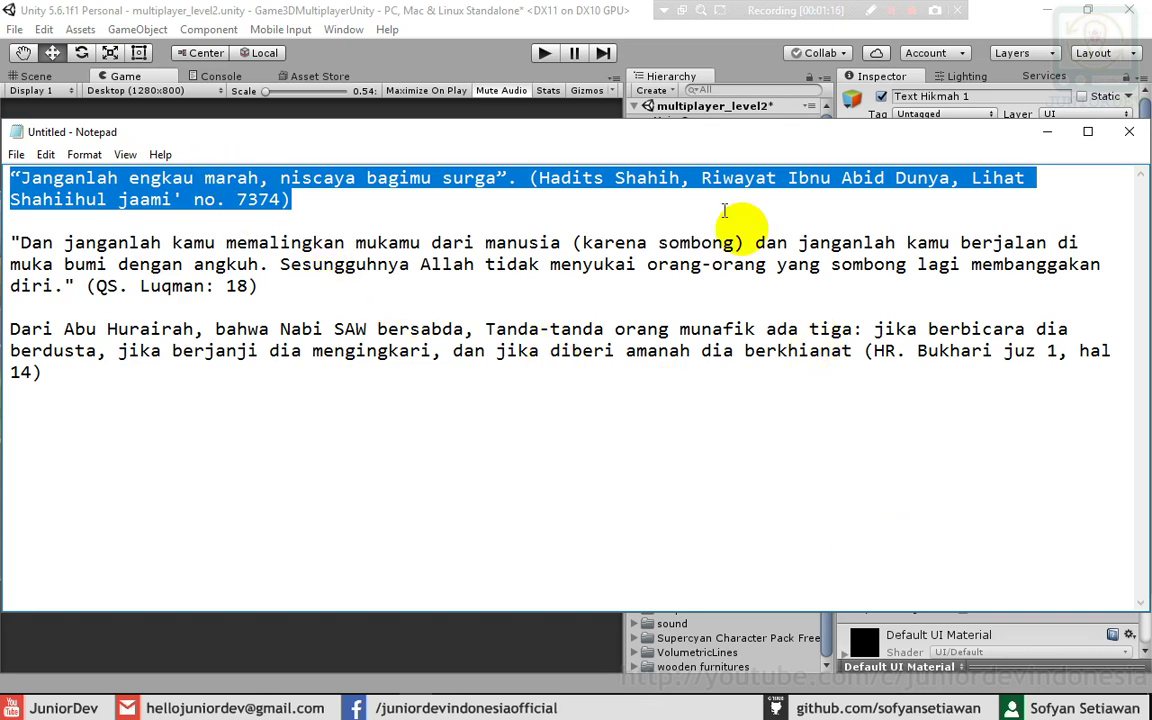
click(455, 38)
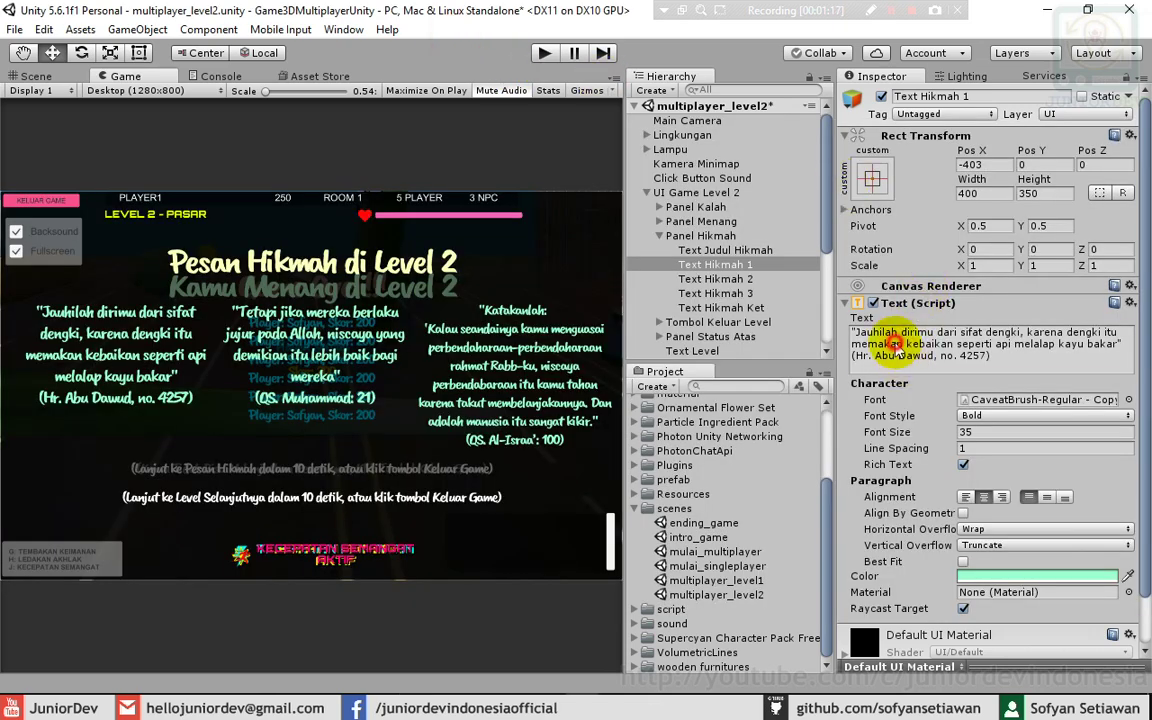
click(898, 340)
key(ctrl+v)
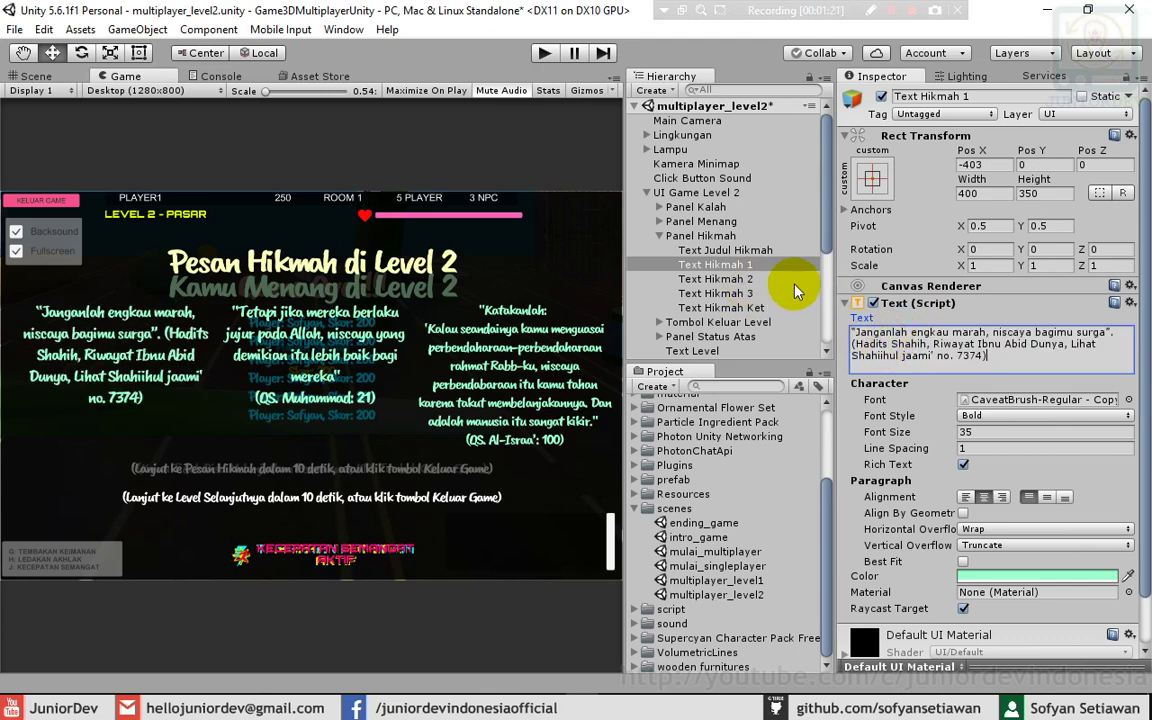
click(748, 284)
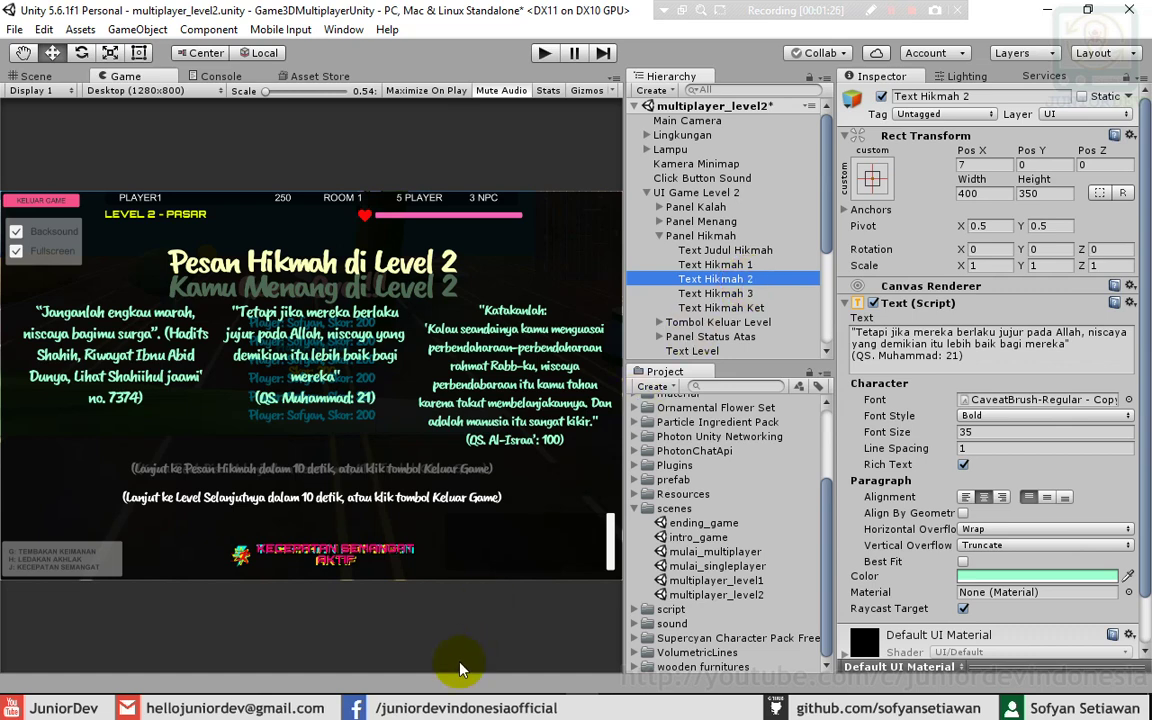
- Replace Text Hikmah 2 with the QS. Luqman 18 verse 'Dan janganlah kamu memalingkan mukamu dari manusia'
key(alt+Tab)
drag(258, 286, 12, 236)
key(ctrl+c)
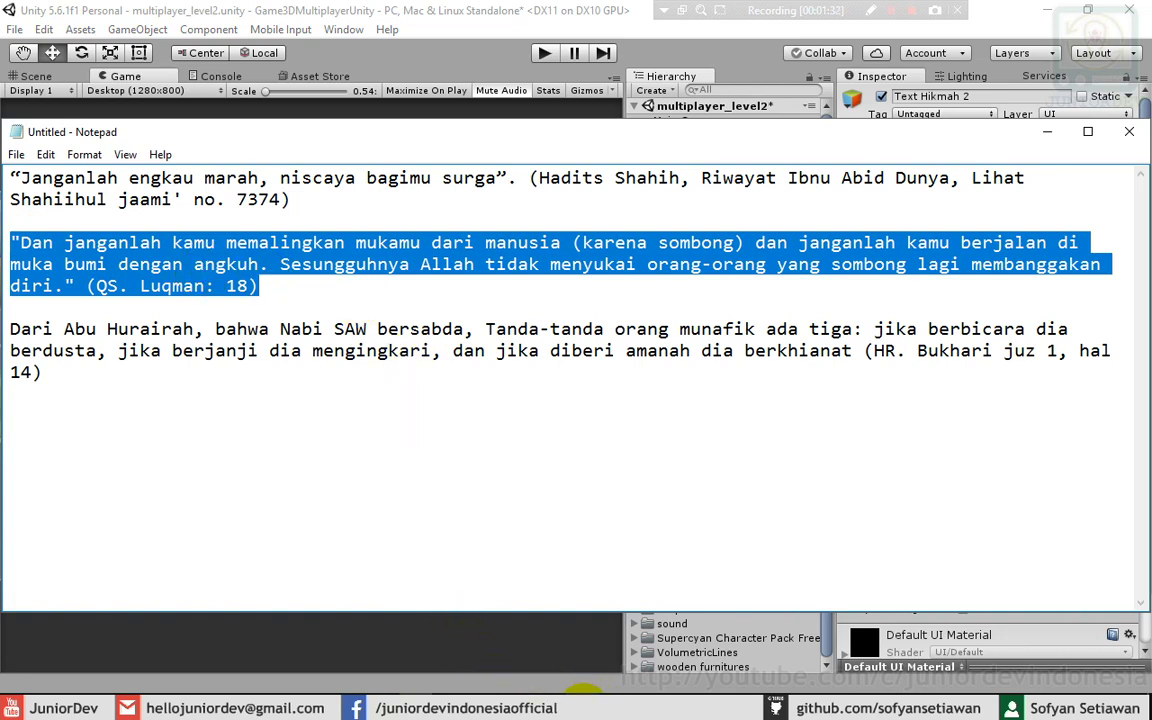
click(516, 620)
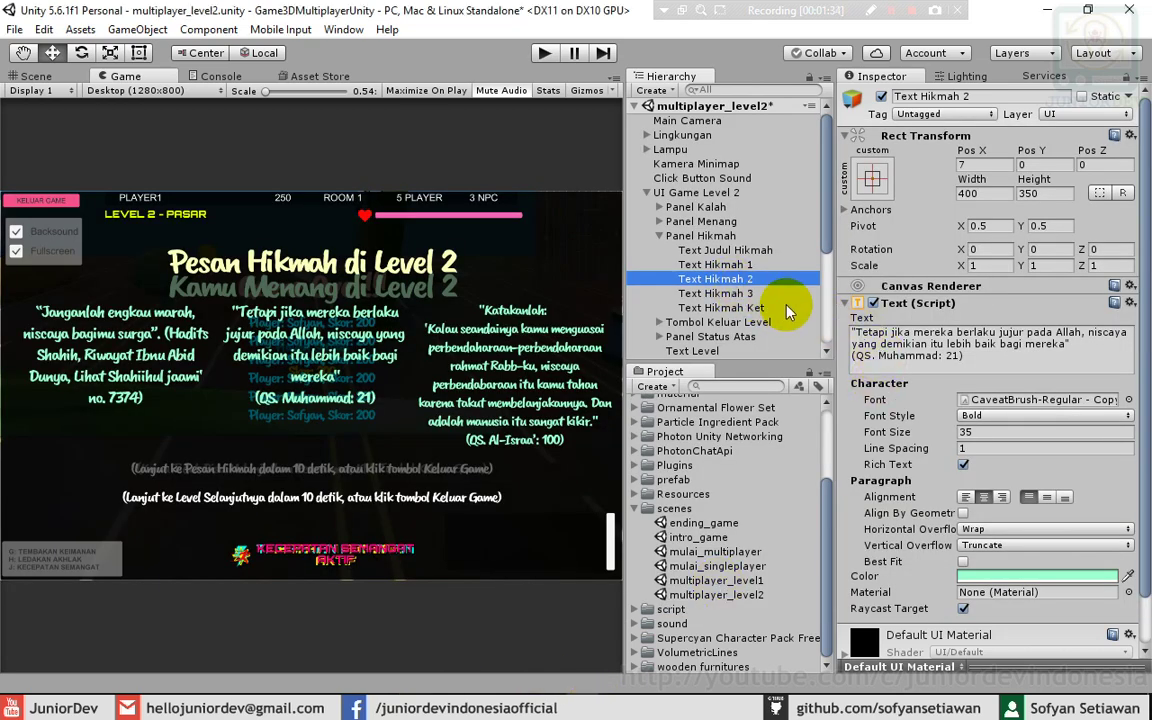
click(935, 350)
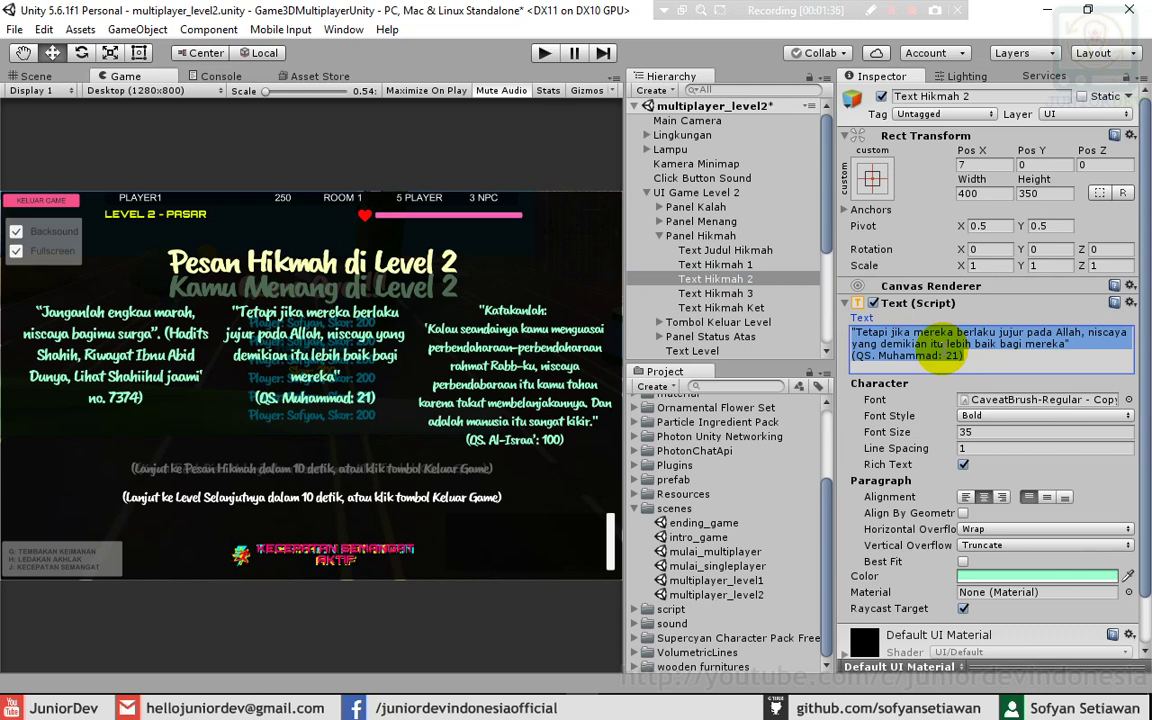
key(ctrl+v)
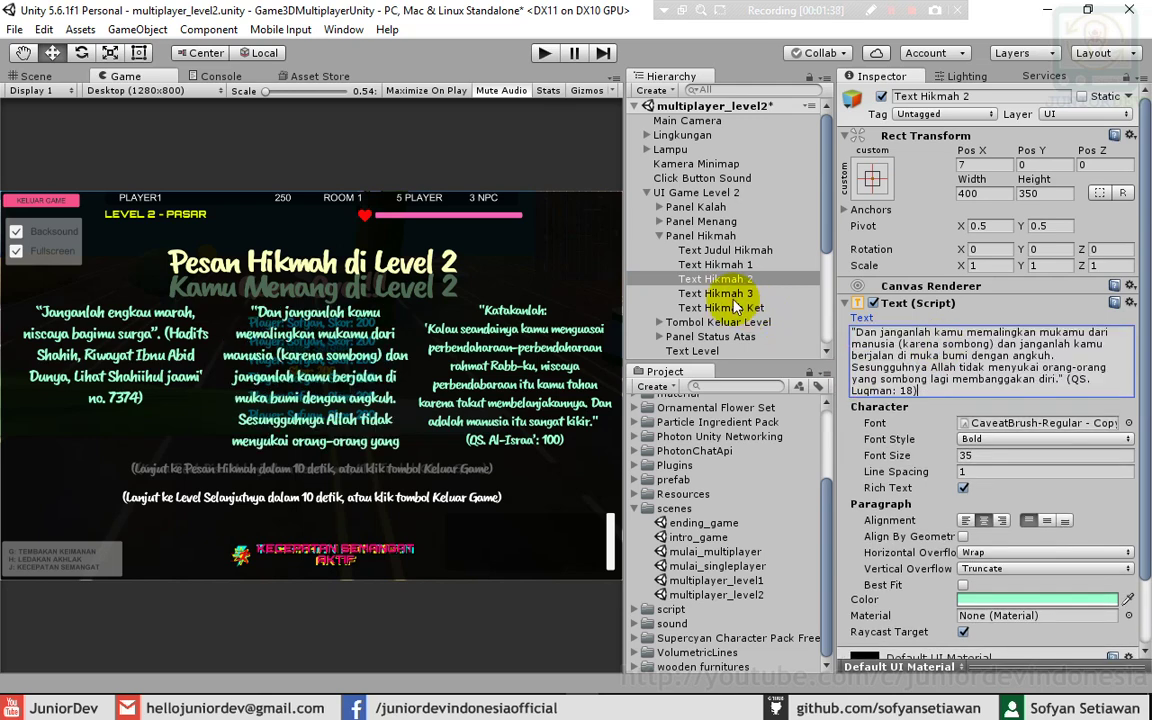
- Replace Text Hikmah 3's old Katakanlah quote with the Abu Hurairah hadith and save the scene
click(730, 294)
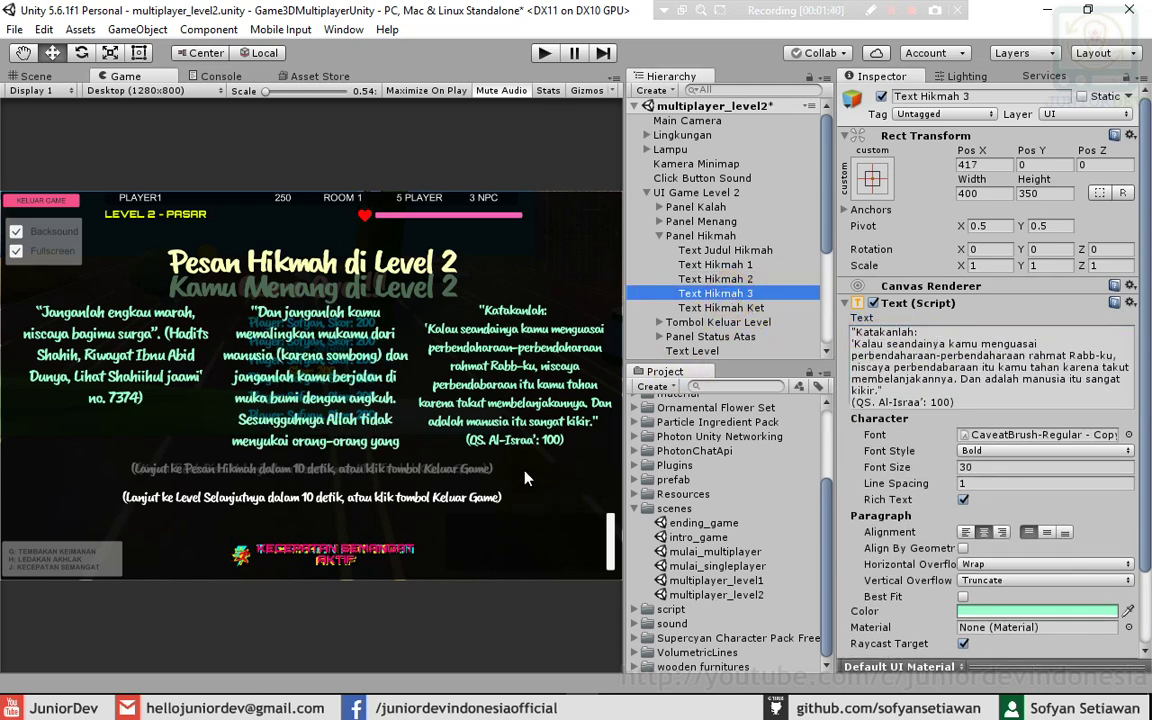
key(alt+Tab)
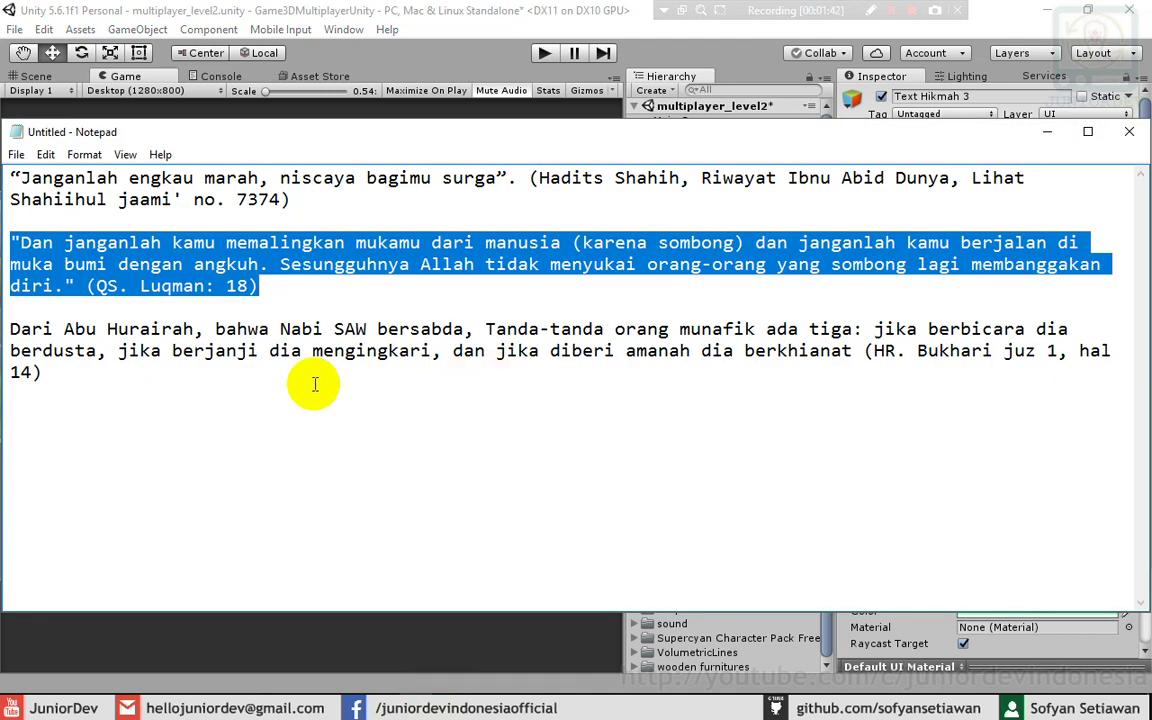
click(315, 384)
drag(190, 380, 10, 328)
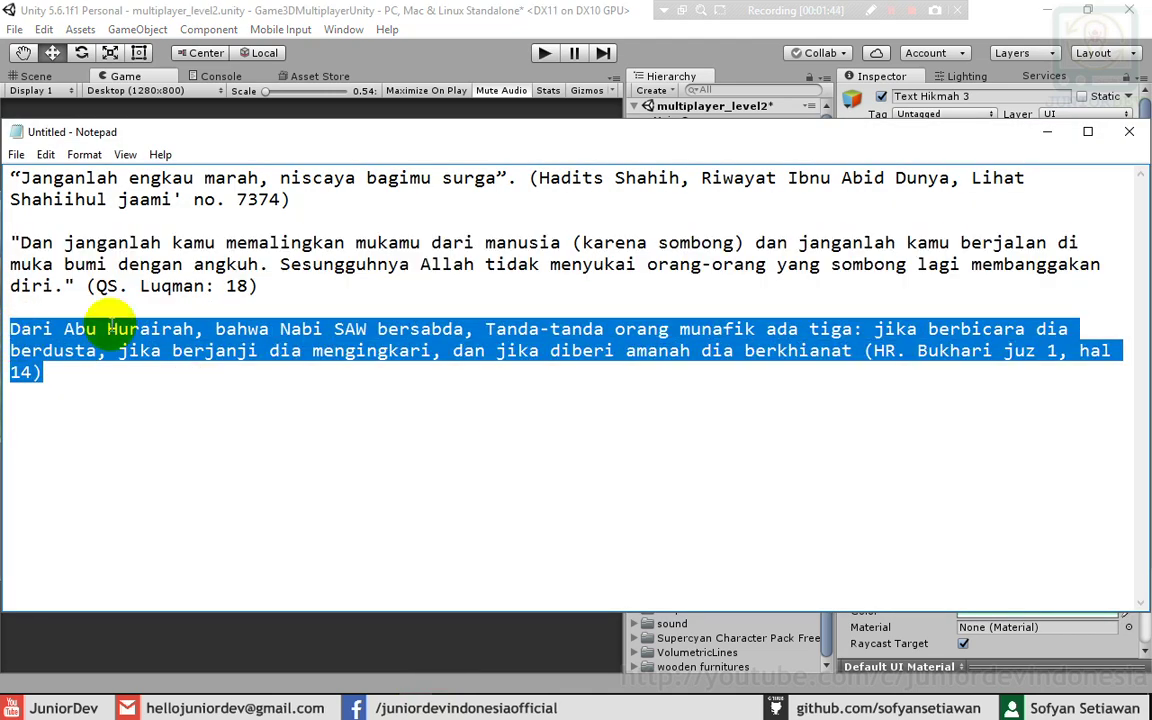
click(780, 622)
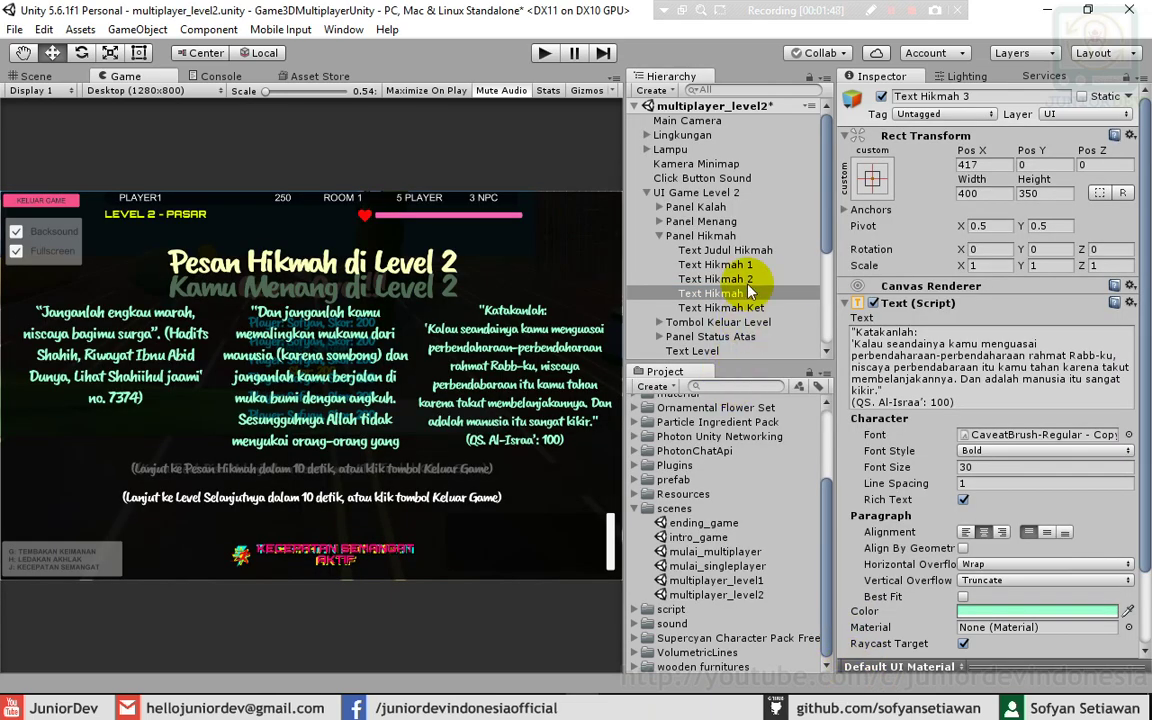
click(712, 279)
click(736, 293)
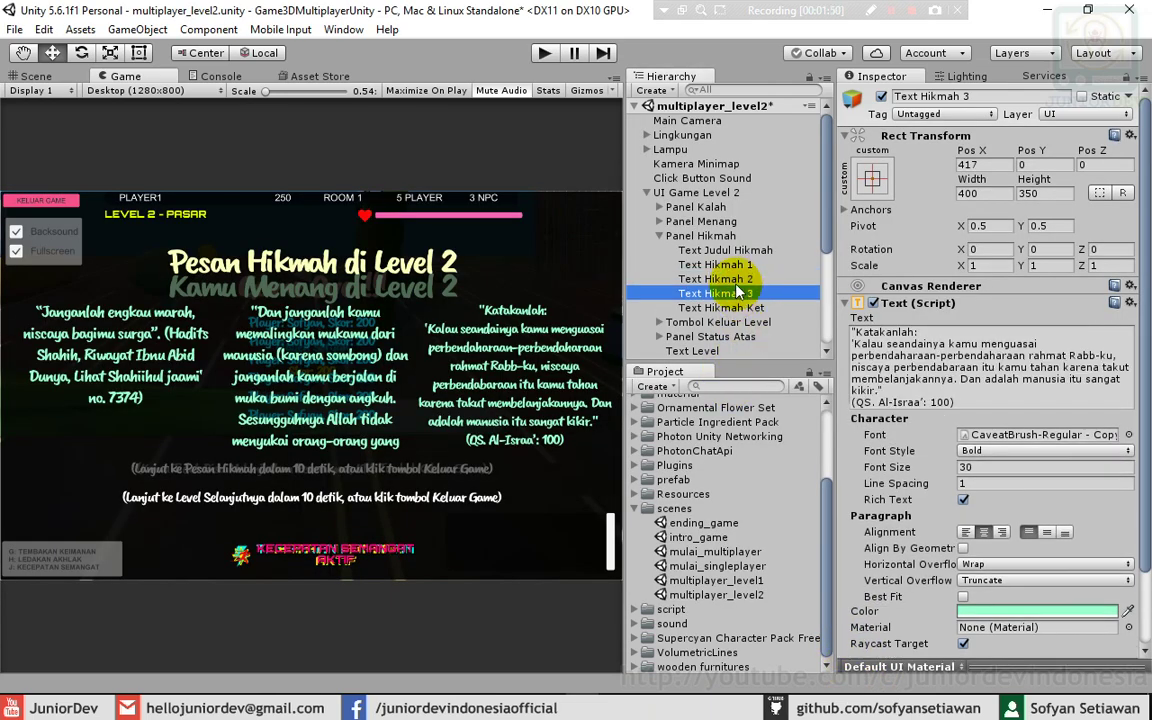
click(885, 345)
key(ctrl+a)
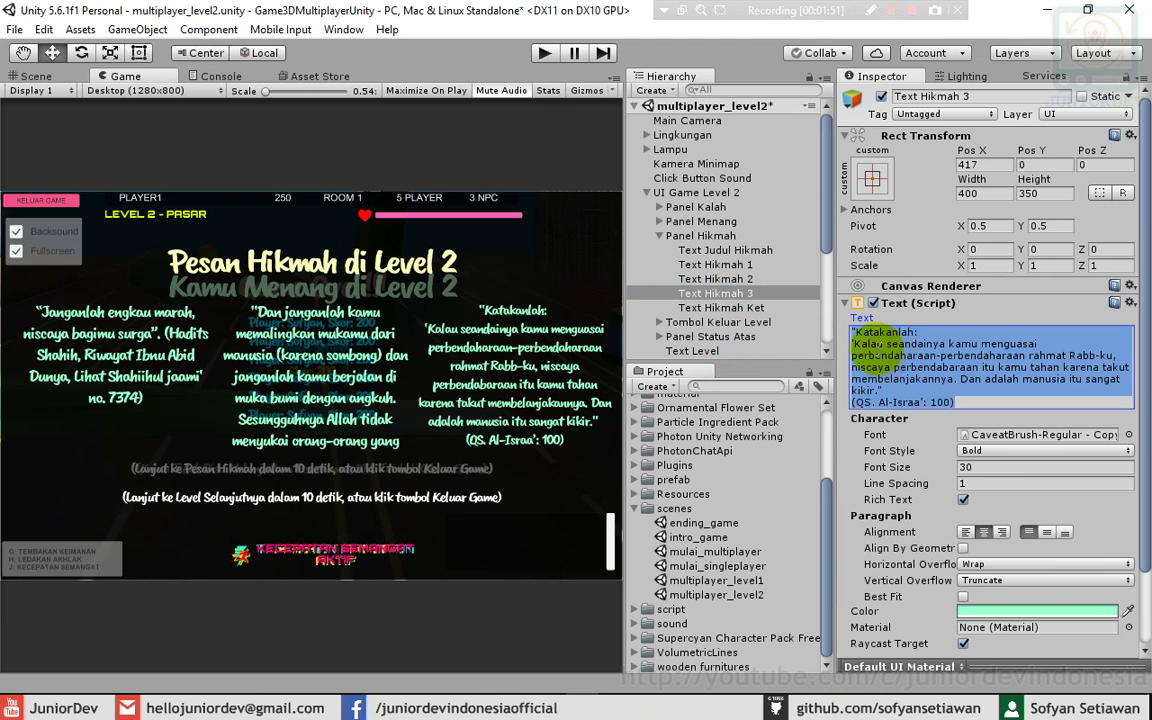
text(Dari Abu Hurairah, bahwa Nabi SAW bersabda, Tanda-tanda orang munafik ada tiga: jika berbicara dia berdusta, jika berjanji dia mengingkari, dan jika diberi amanah dia berkhianat (HR. Bukhari juz 1, hal 14))
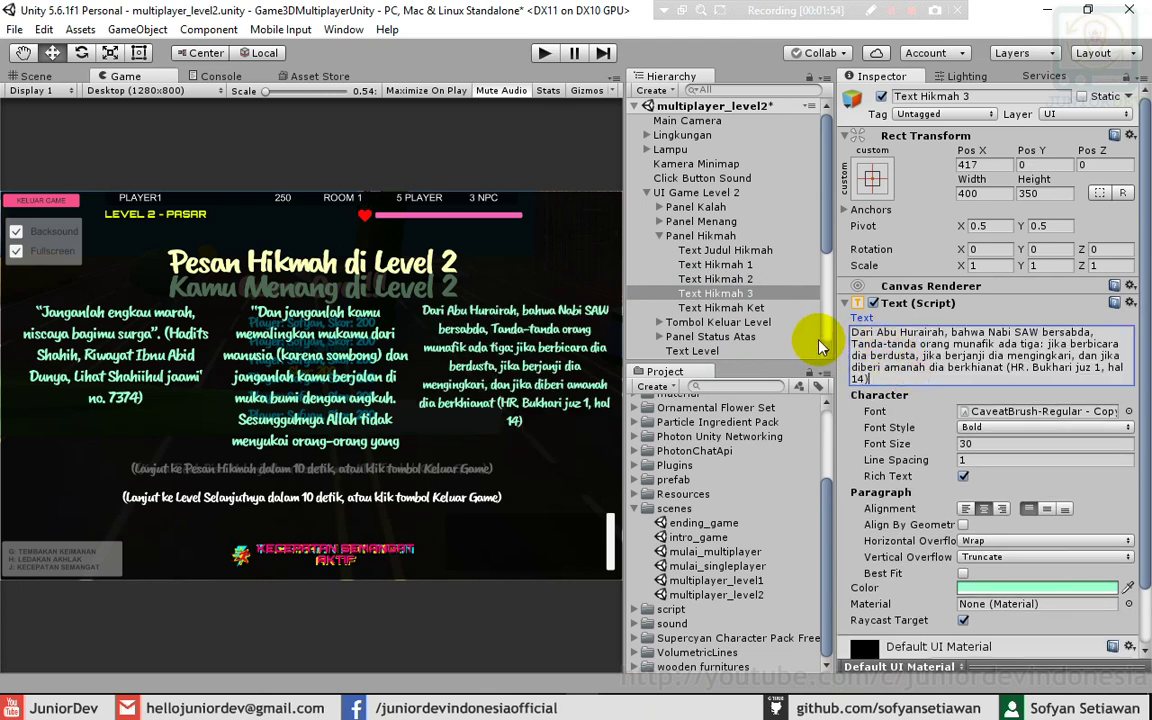
click(375, 45)
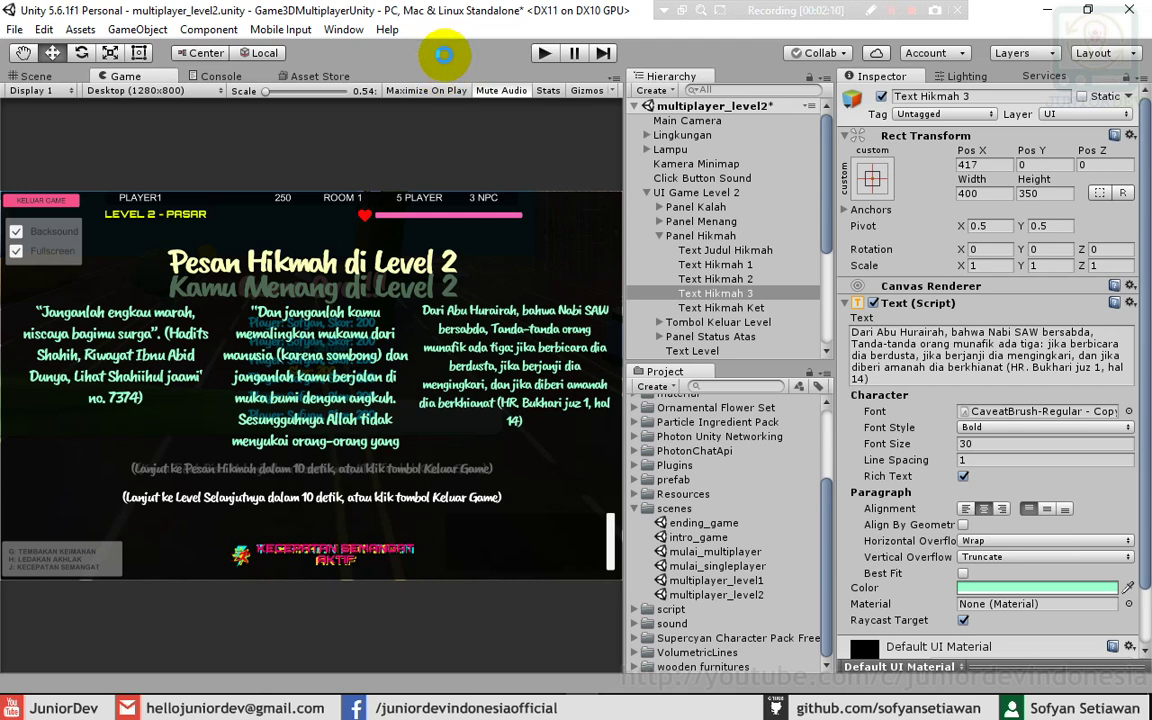
key(ctrl+s)
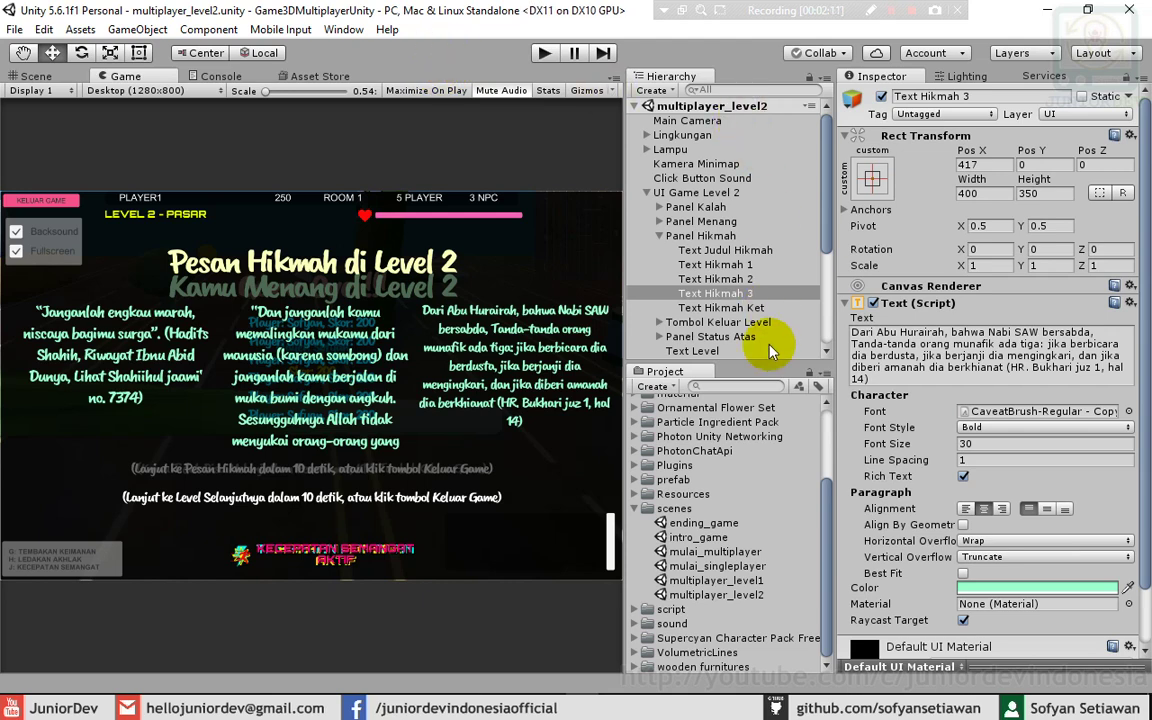
- Save a copy of the scene as multiplayer_level3 in the scenes folder via File > Save Scene As
click(17, 30)
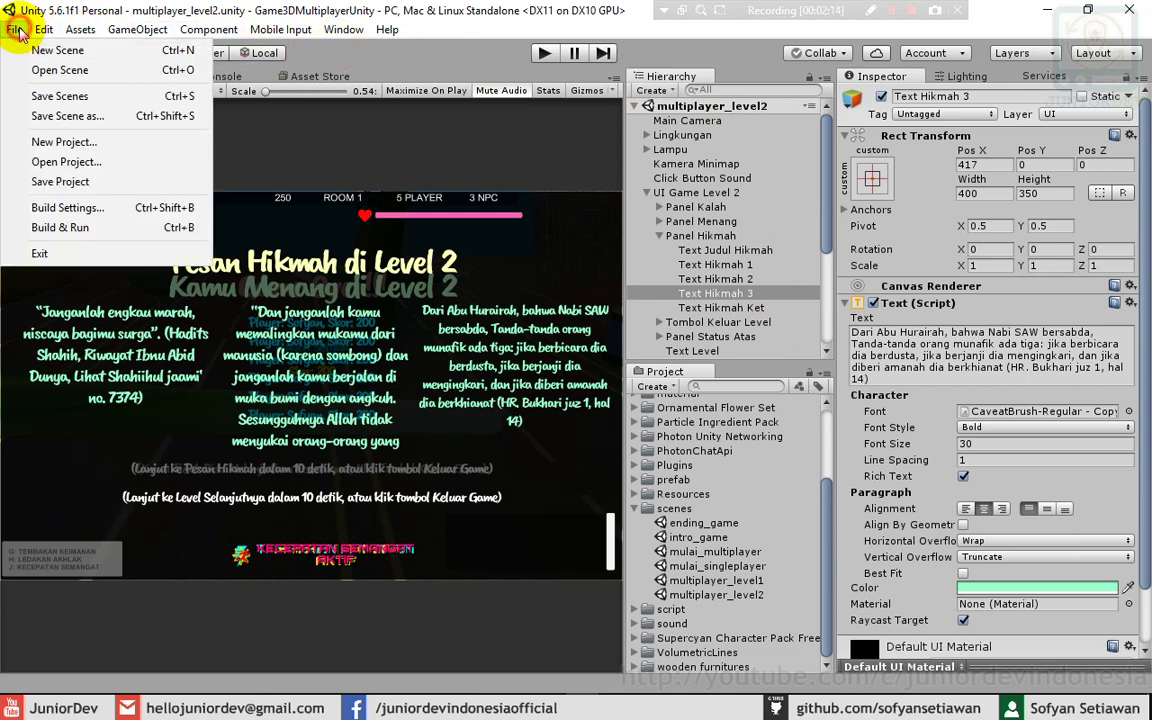
click(65, 117)
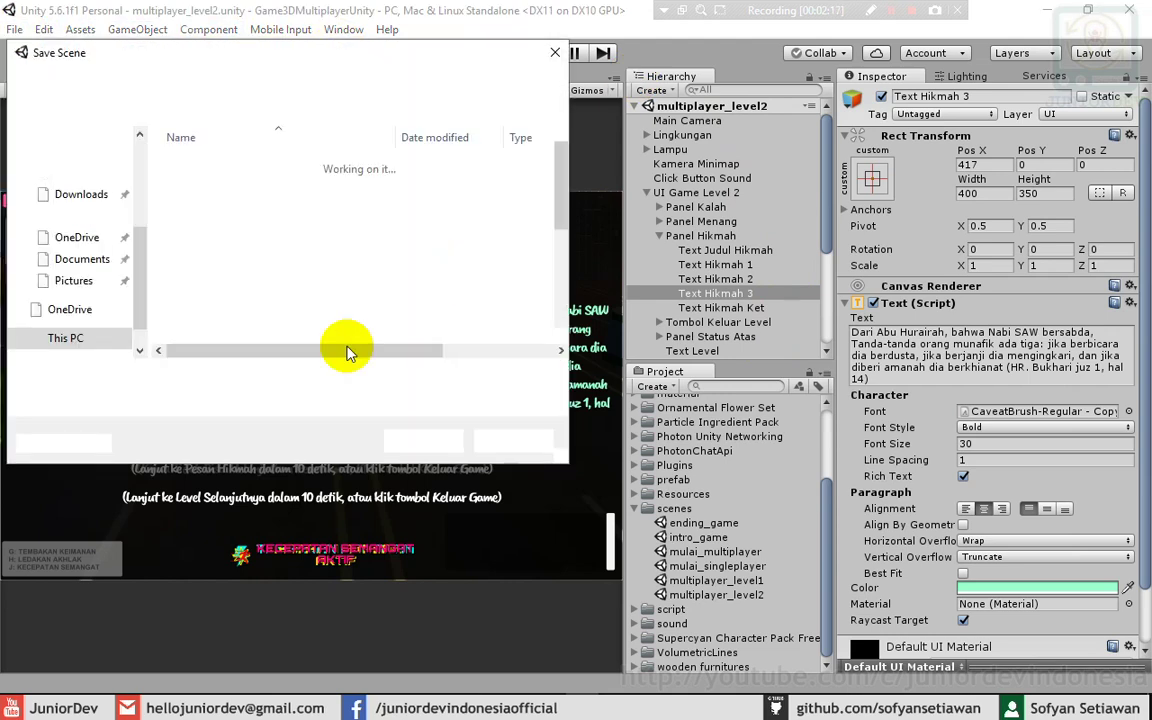
scroll(205, 303, down, 3)
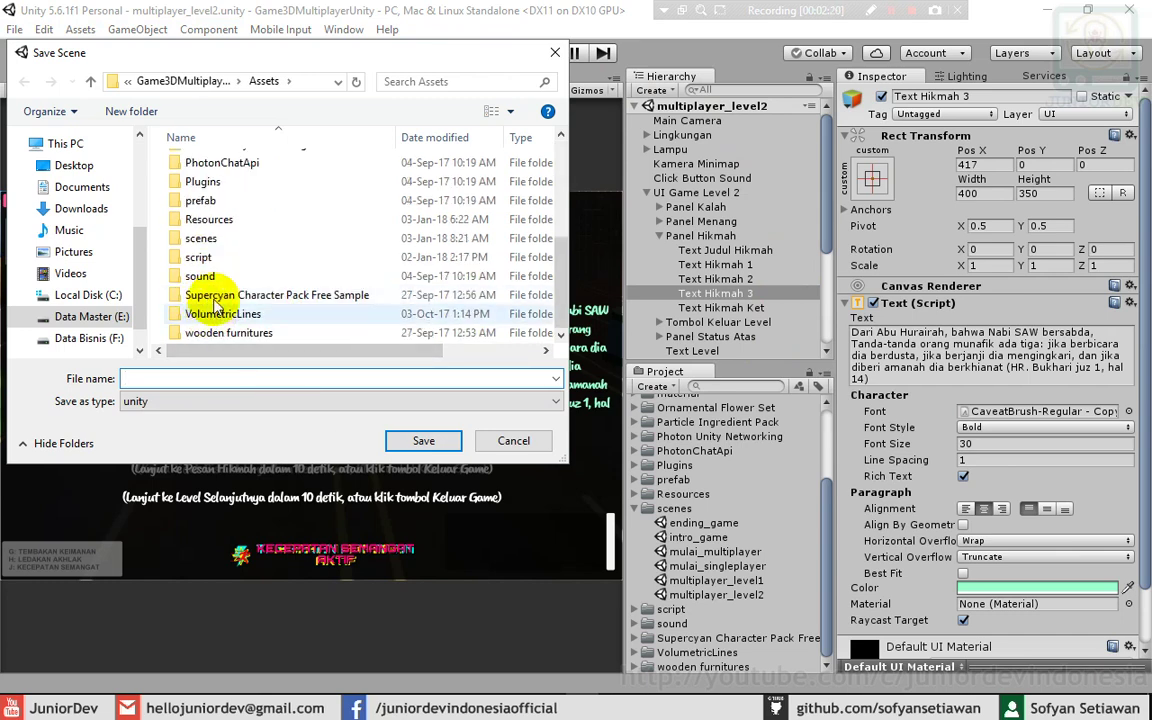
double_click(200, 238)
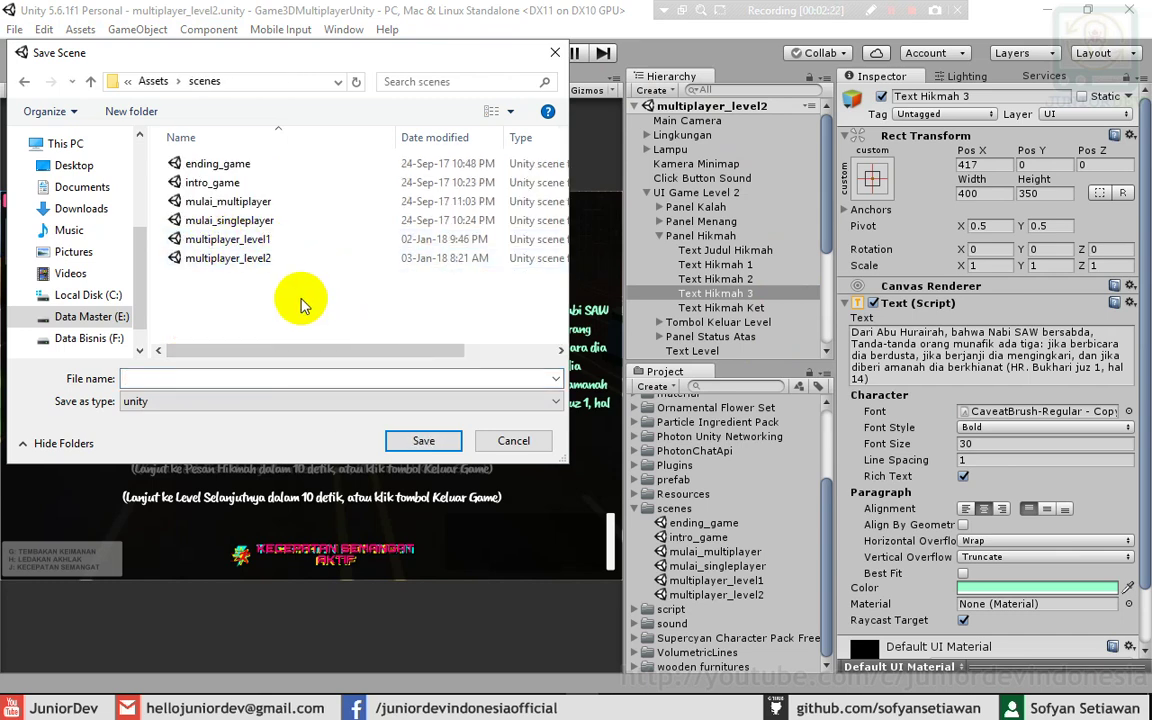
click(222, 378)
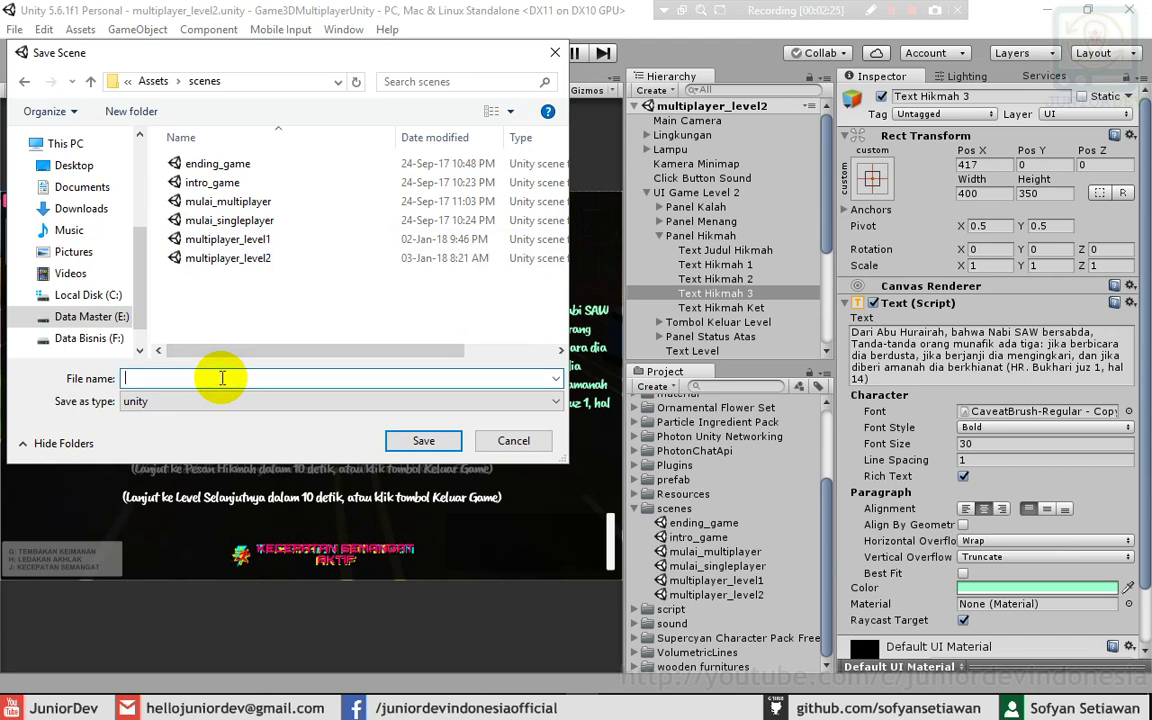
text(multi)
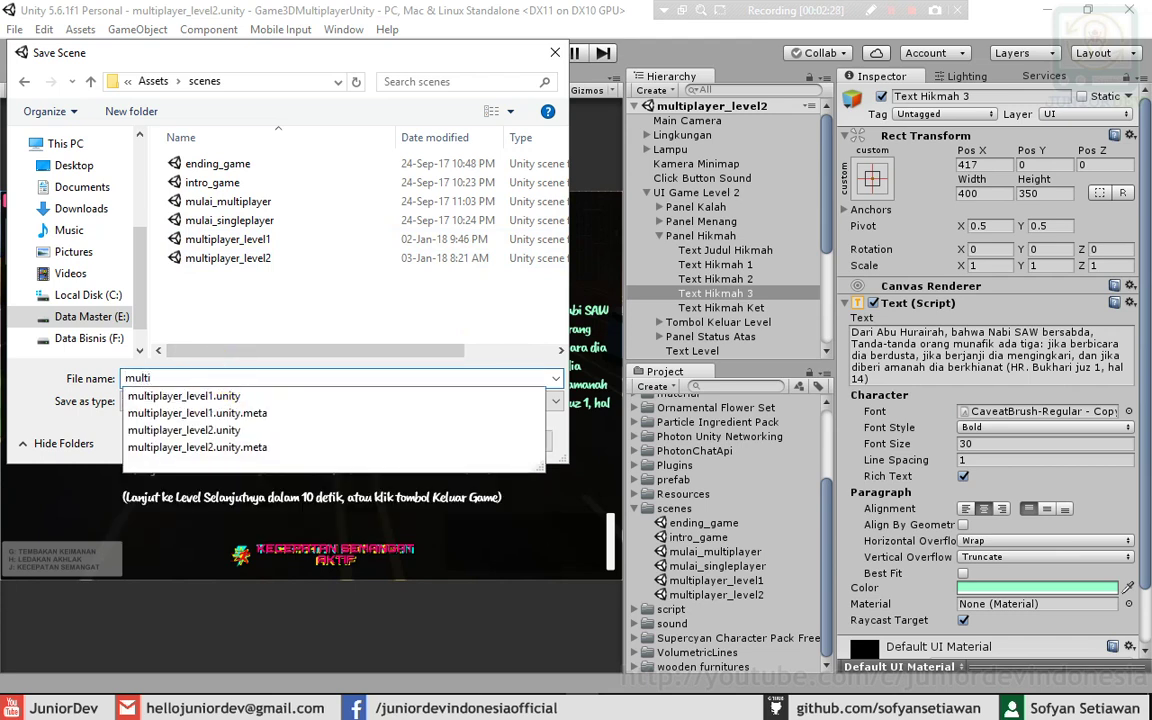
key(Down)
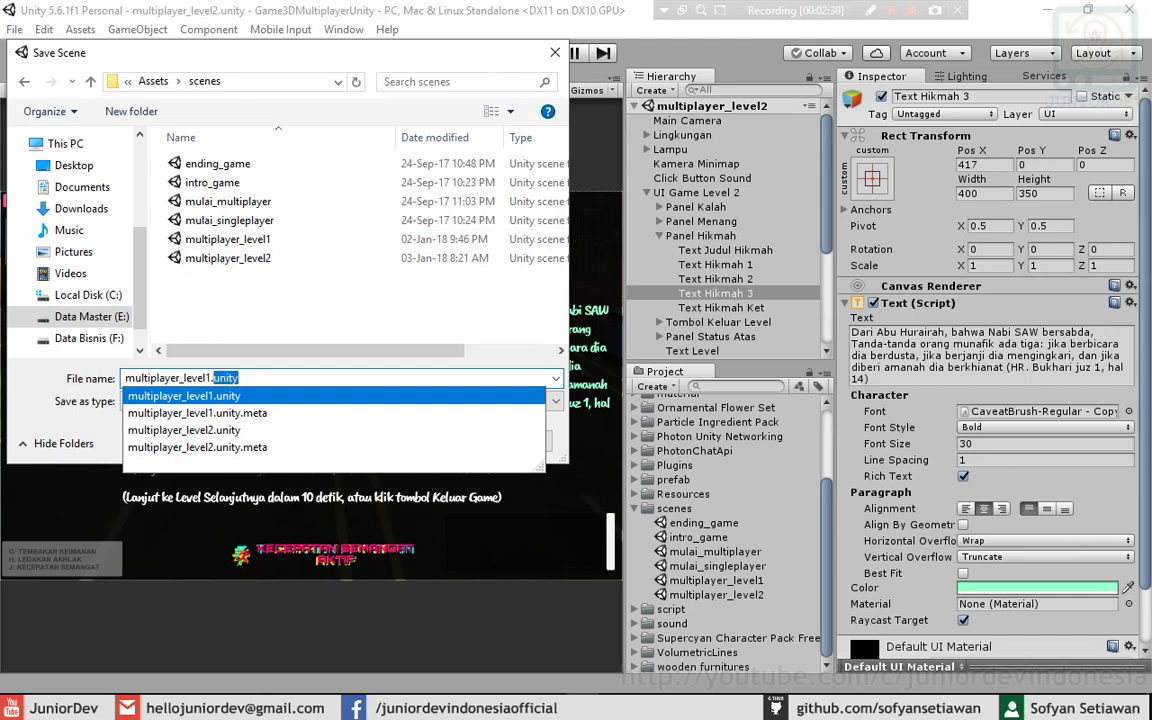
text(3)
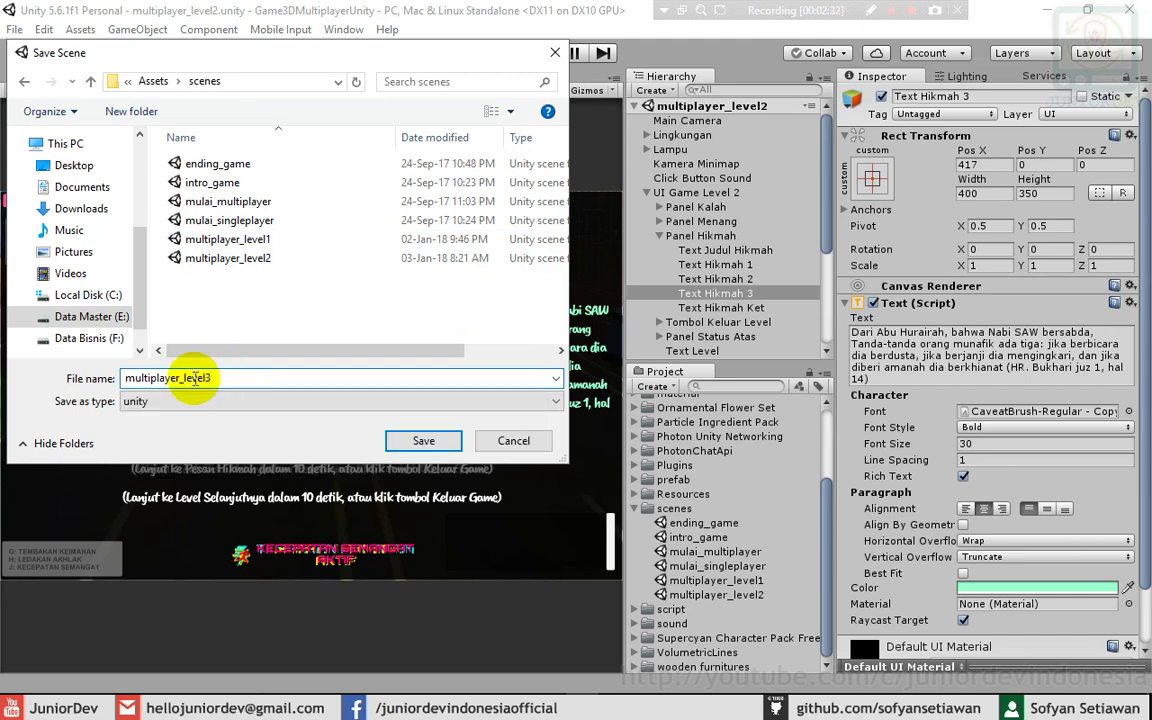
click(419, 446)
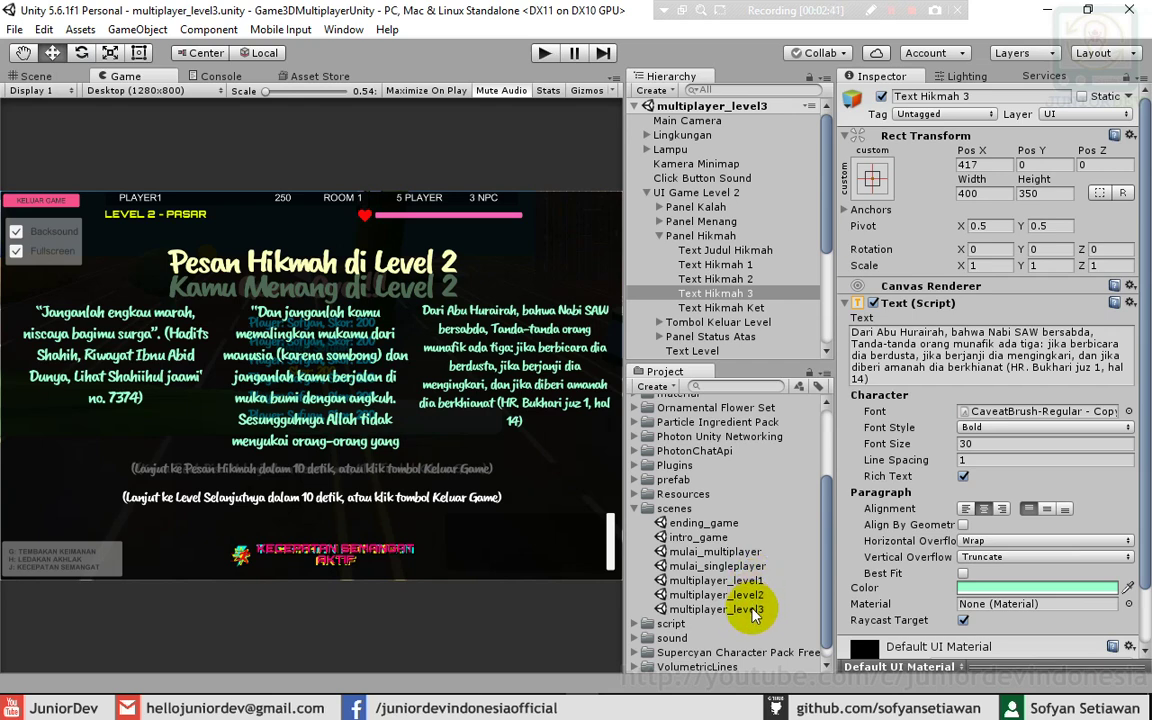
- Open multiplayer_level3 and rename UI Game Level 2 to UI Game Level 3
double_click(752, 610)
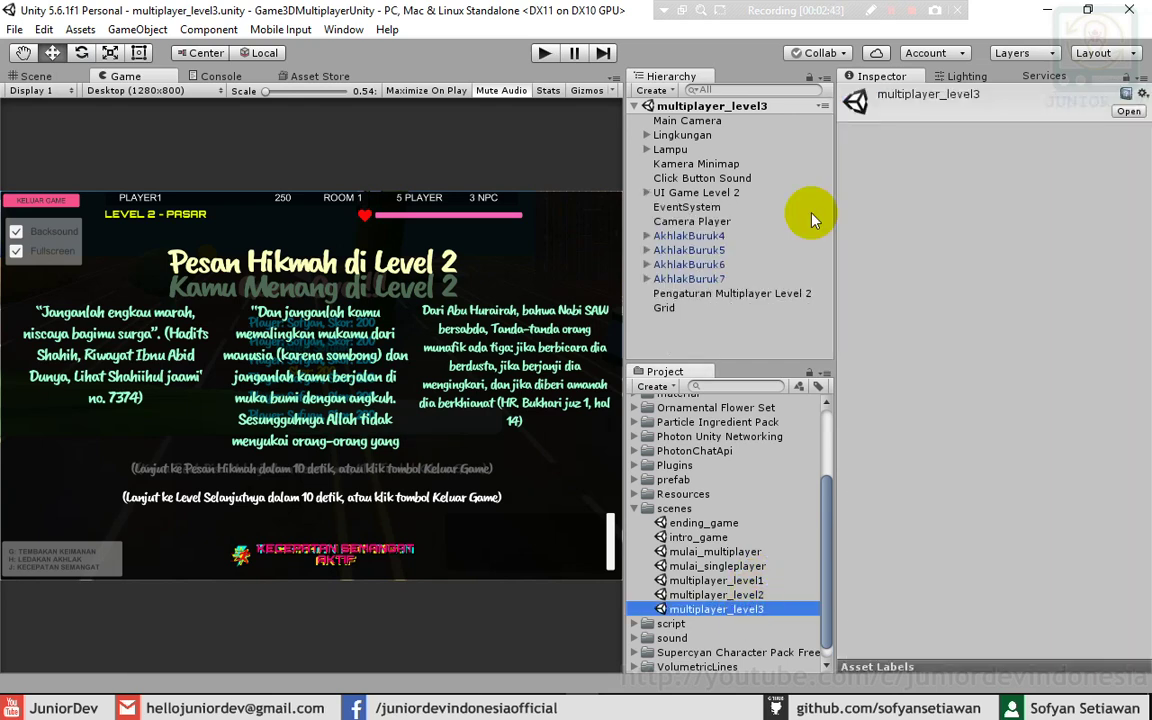
click(647, 194)
click(718, 193)
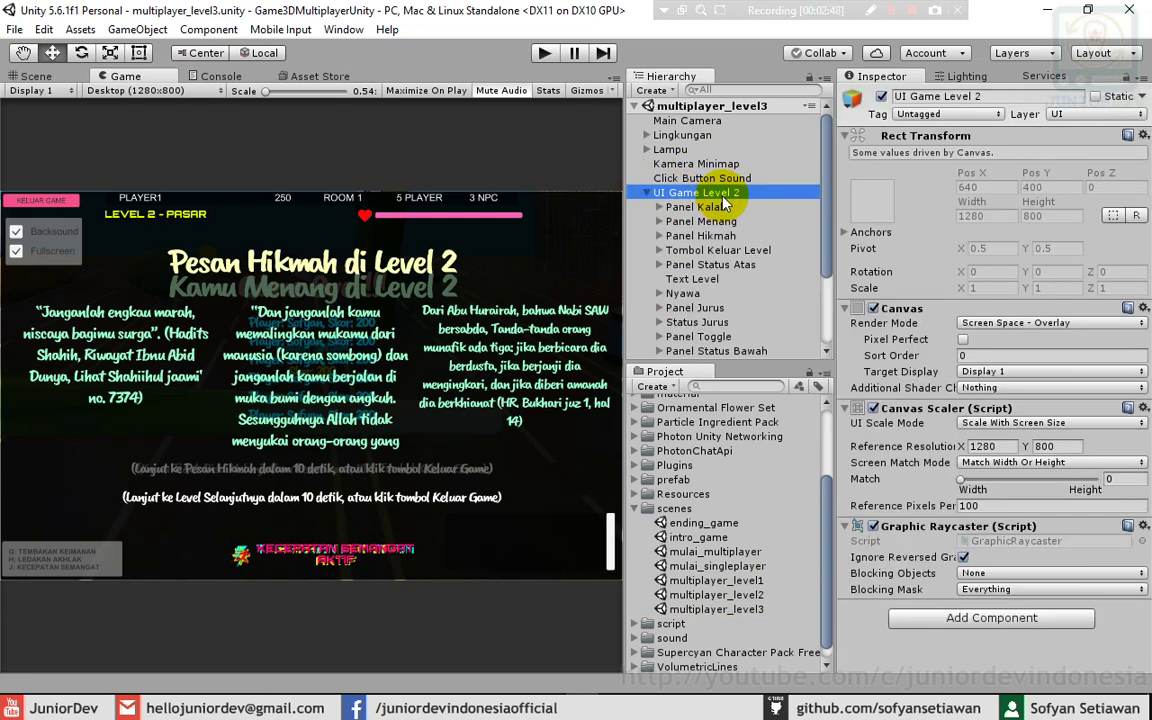
click(722, 199)
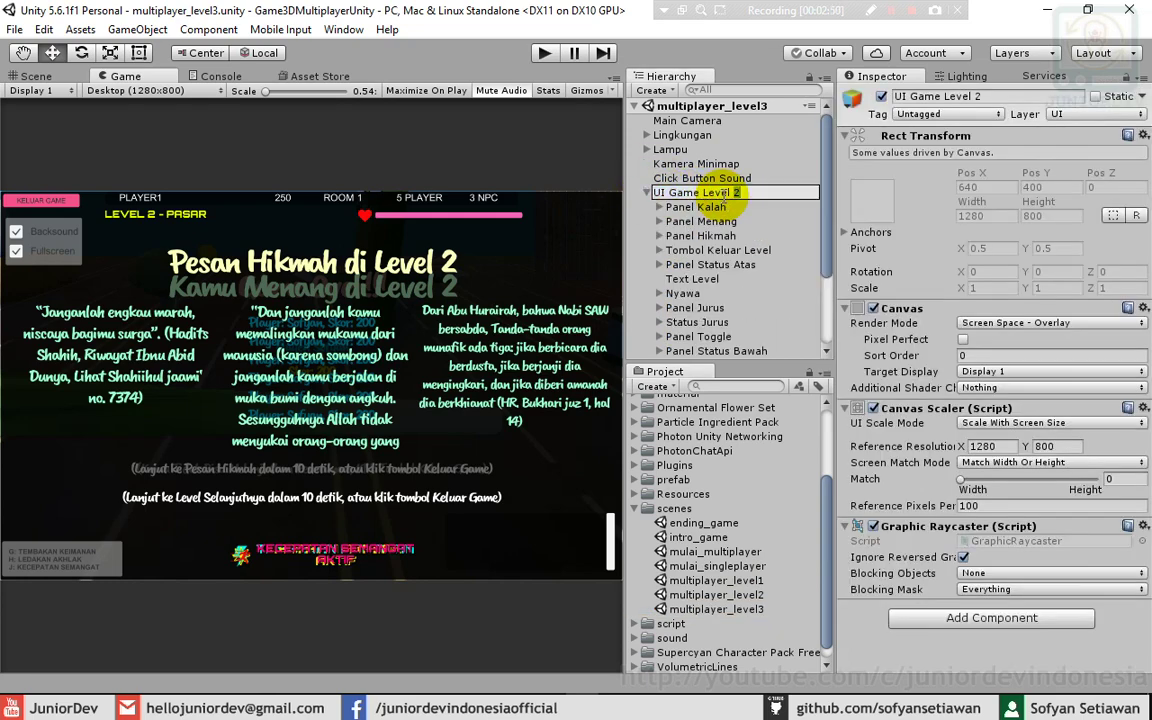
text(3)
key(Return)
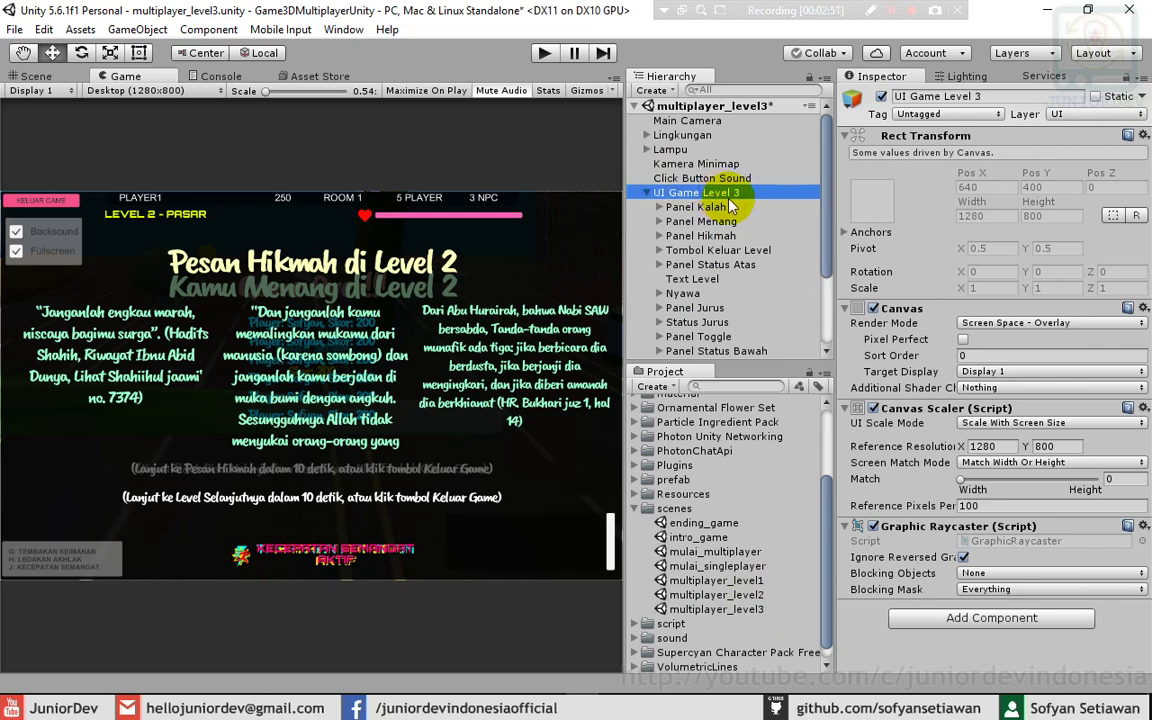
- Rename Pengaturan Multiplayer Level 2 to Pengaturan Multiplayer Level 3
click(648, 195)
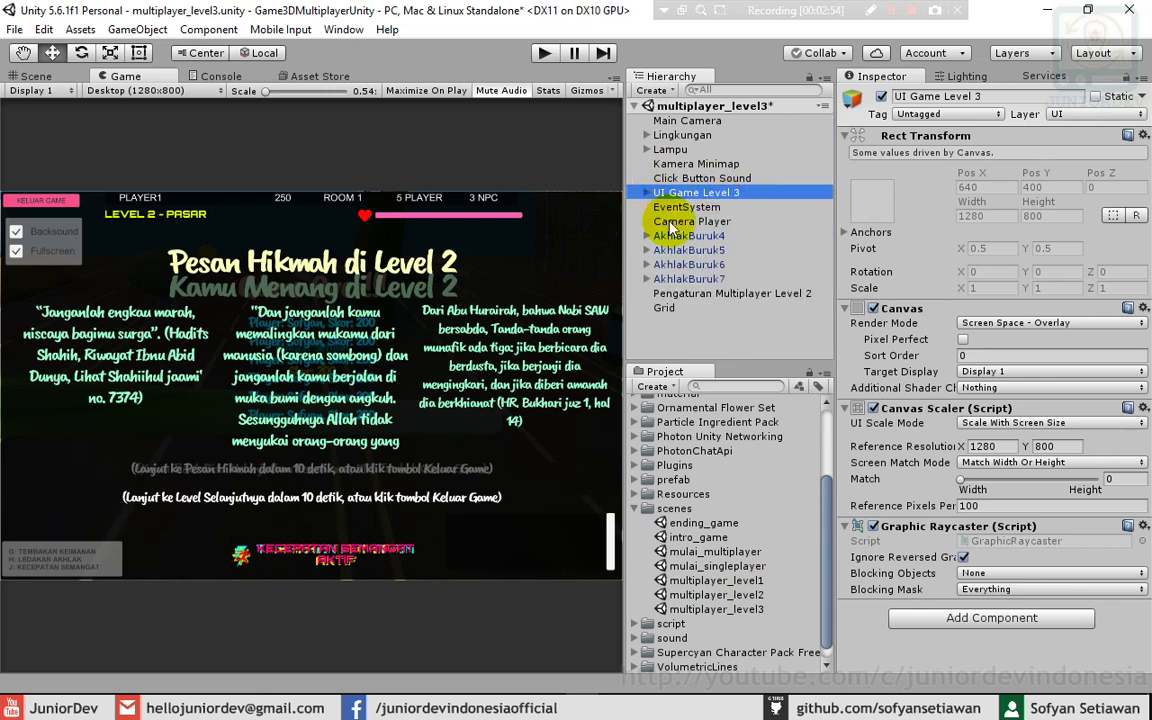
click(718, 296)
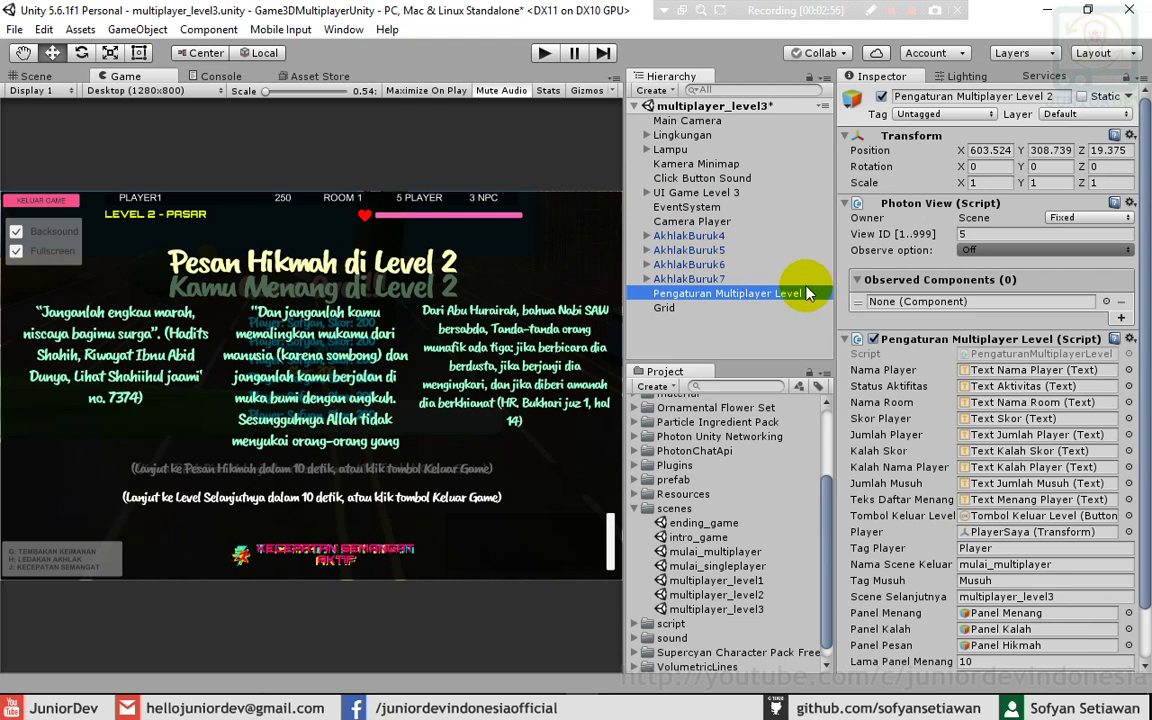
click(808, 293)
text(3)
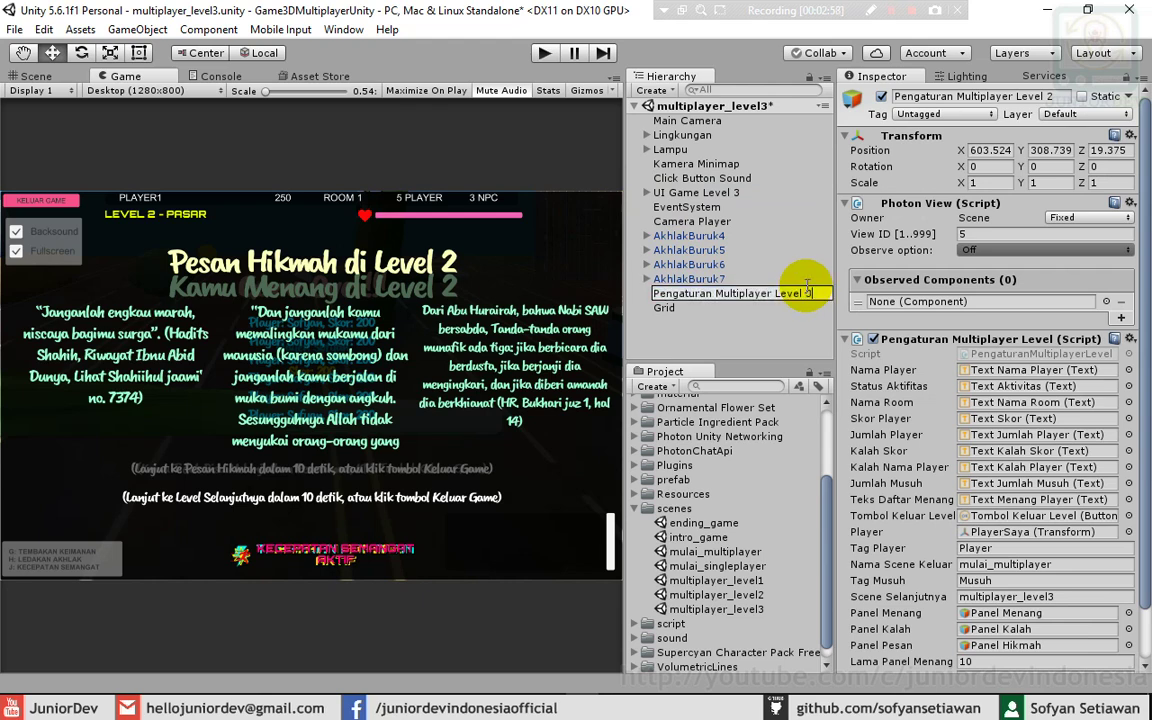
key(Return)
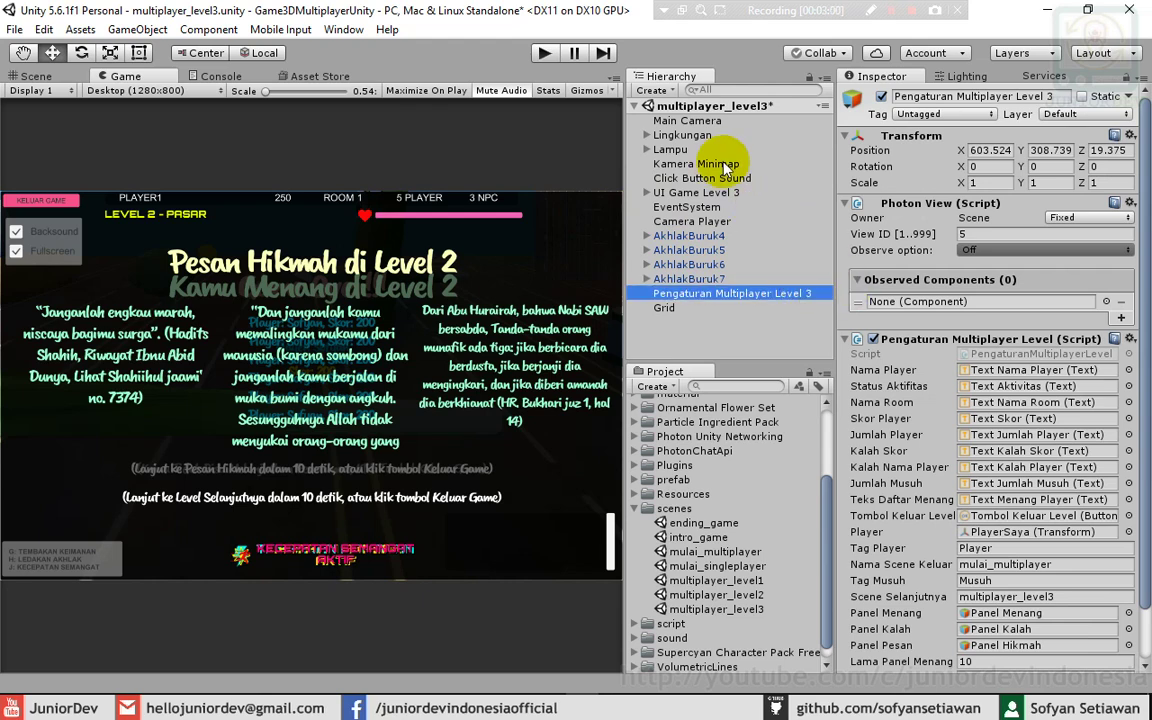
click(648, 194)
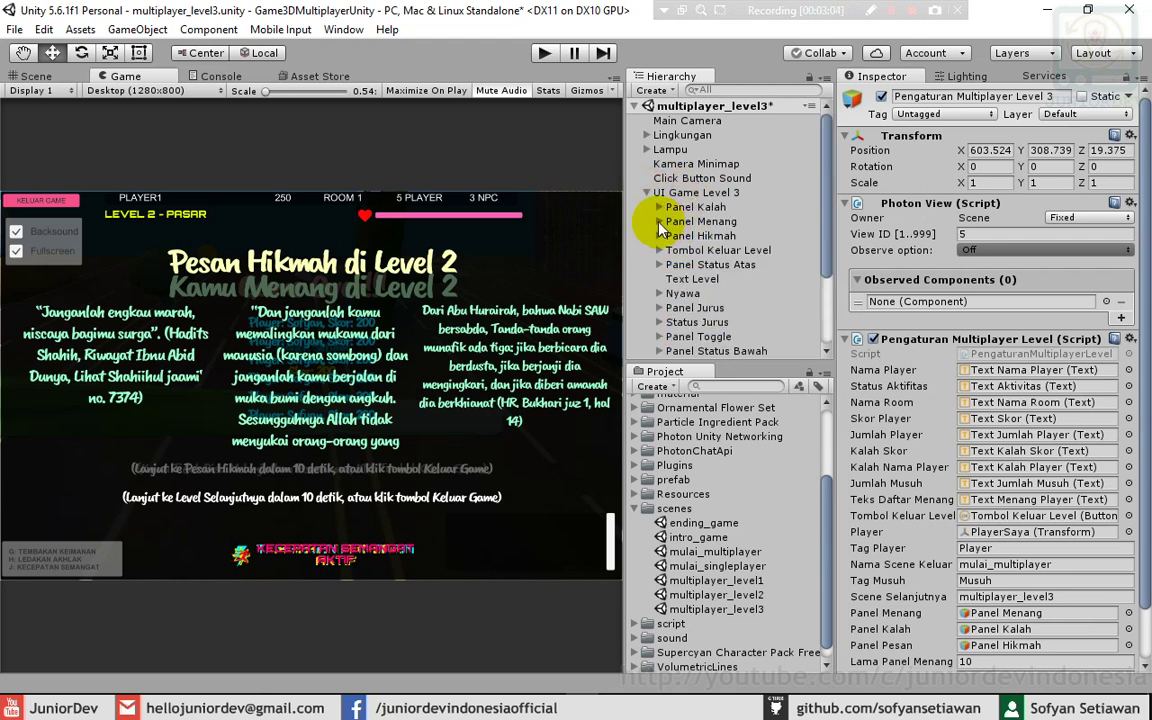
- Change the level number in Text Menang's win message to 3
click(660, 221)
click(740, 238)
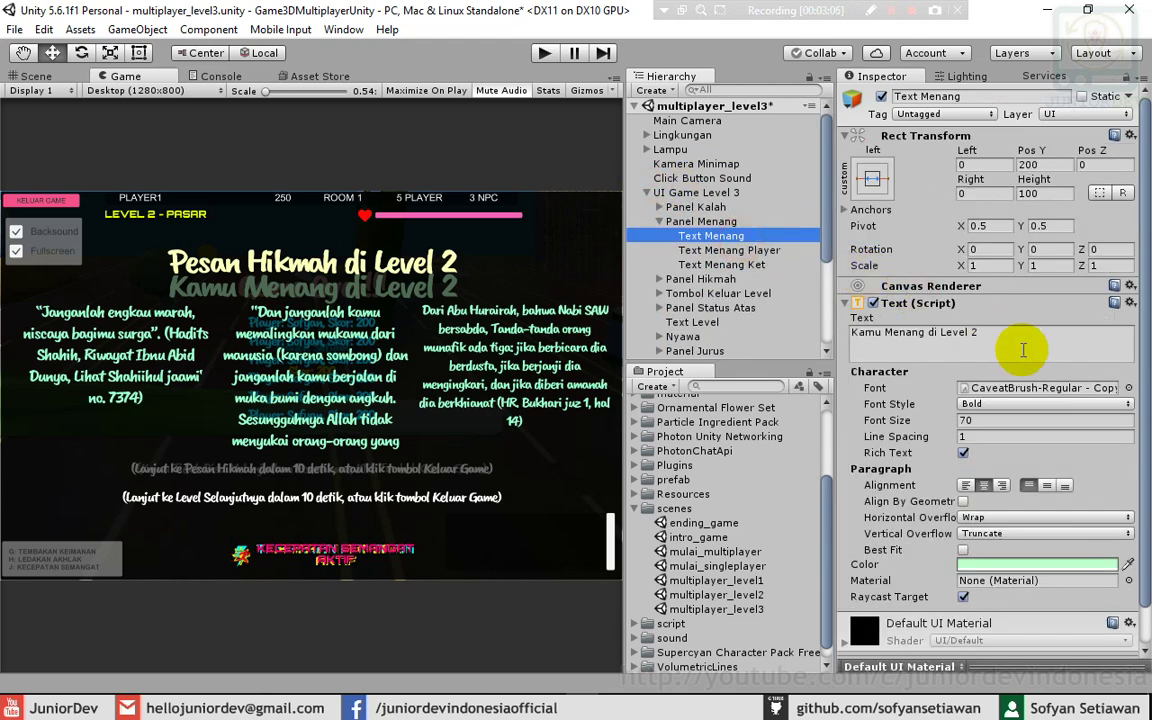
click(1015, 345)
click(1015, 345)
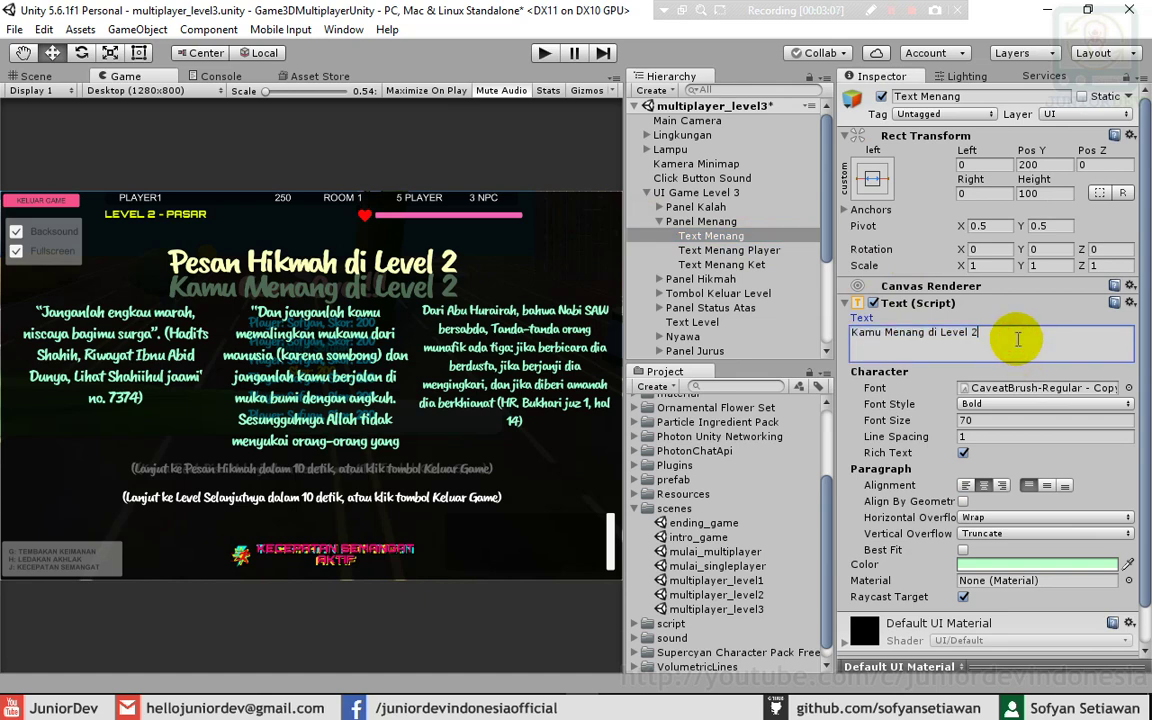
text(3)
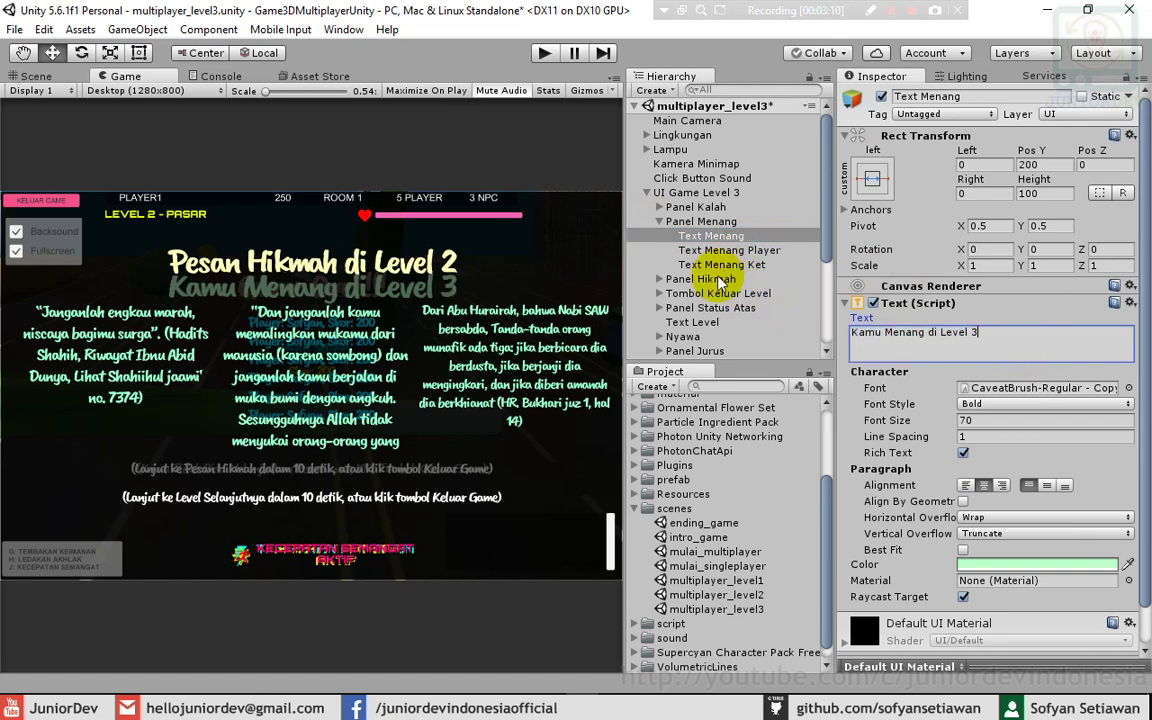
- Change the Text Judul Hikmah title's level number to 3
click(659, 221)
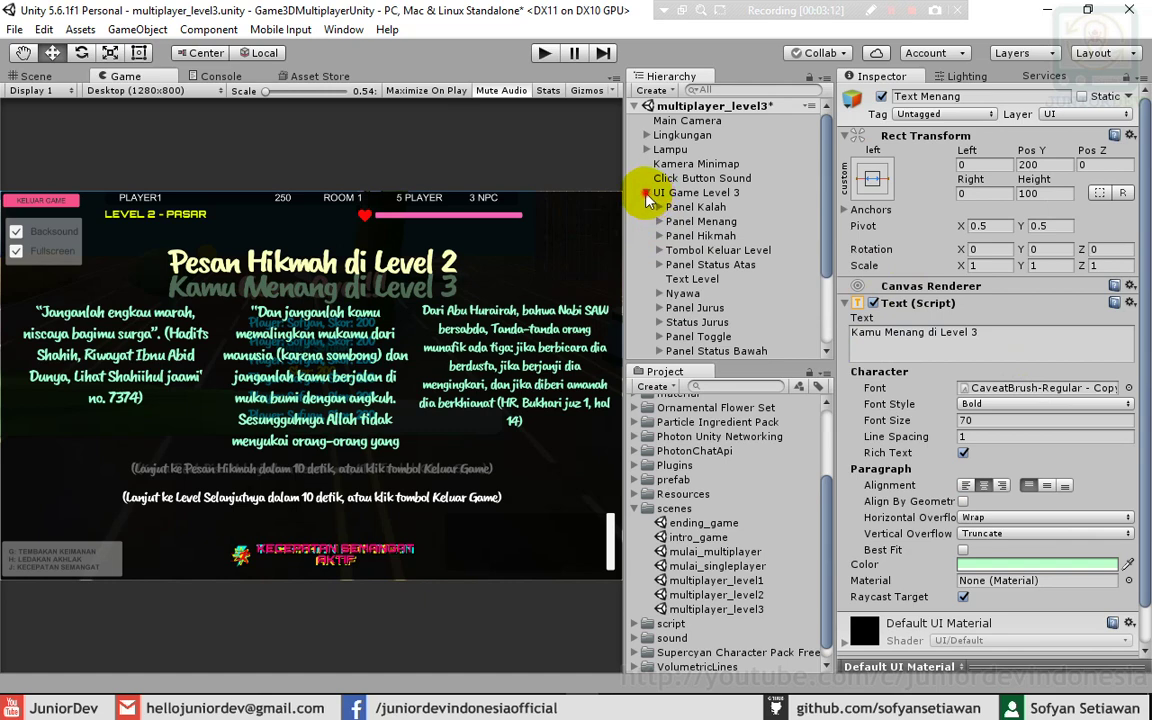
click(647, 193)
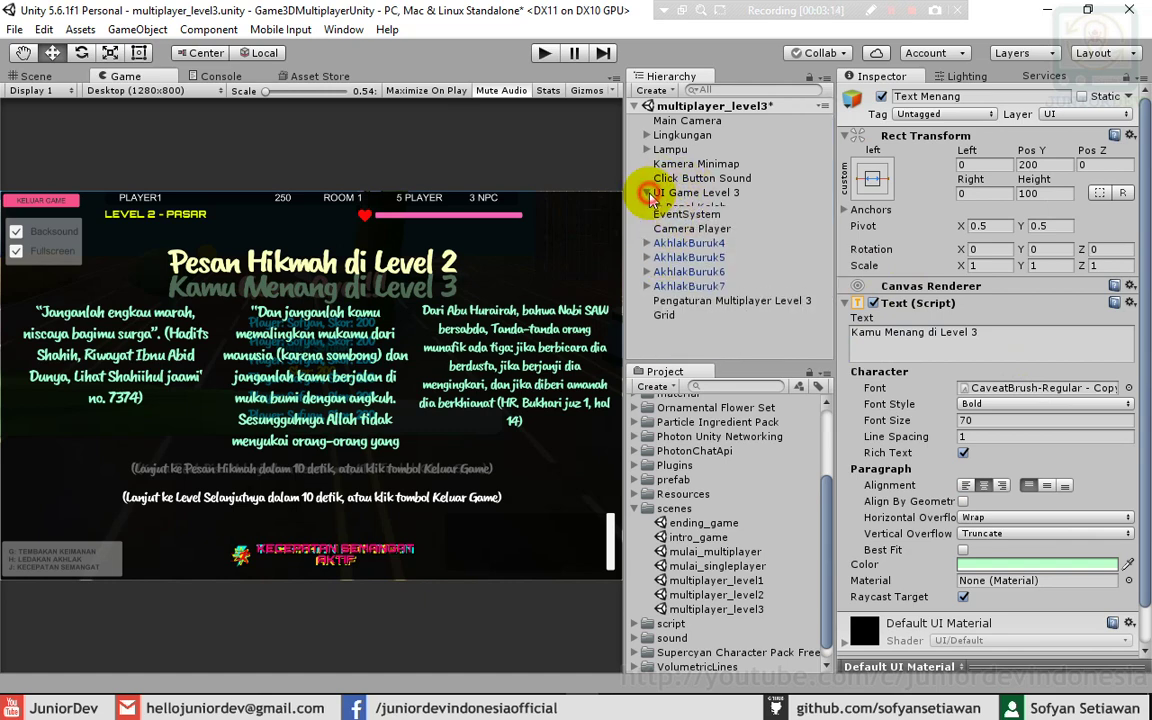
click(647, 193)
click(676, 236)
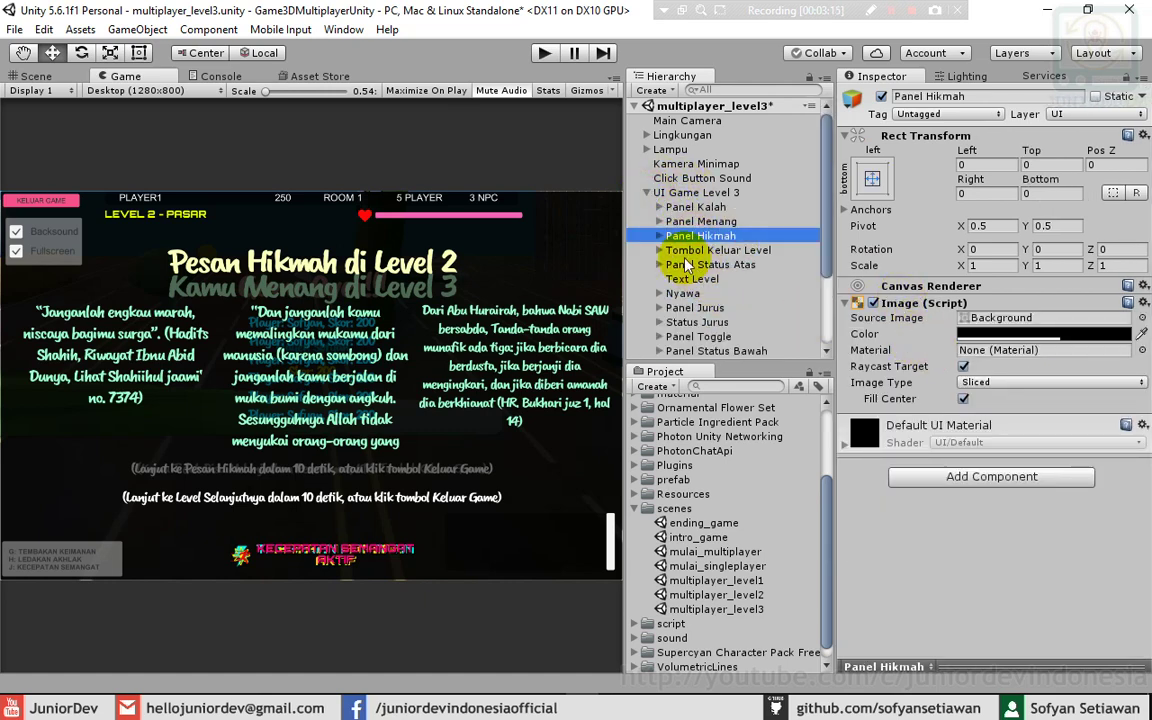
click(659, 236)
click(714, 252)
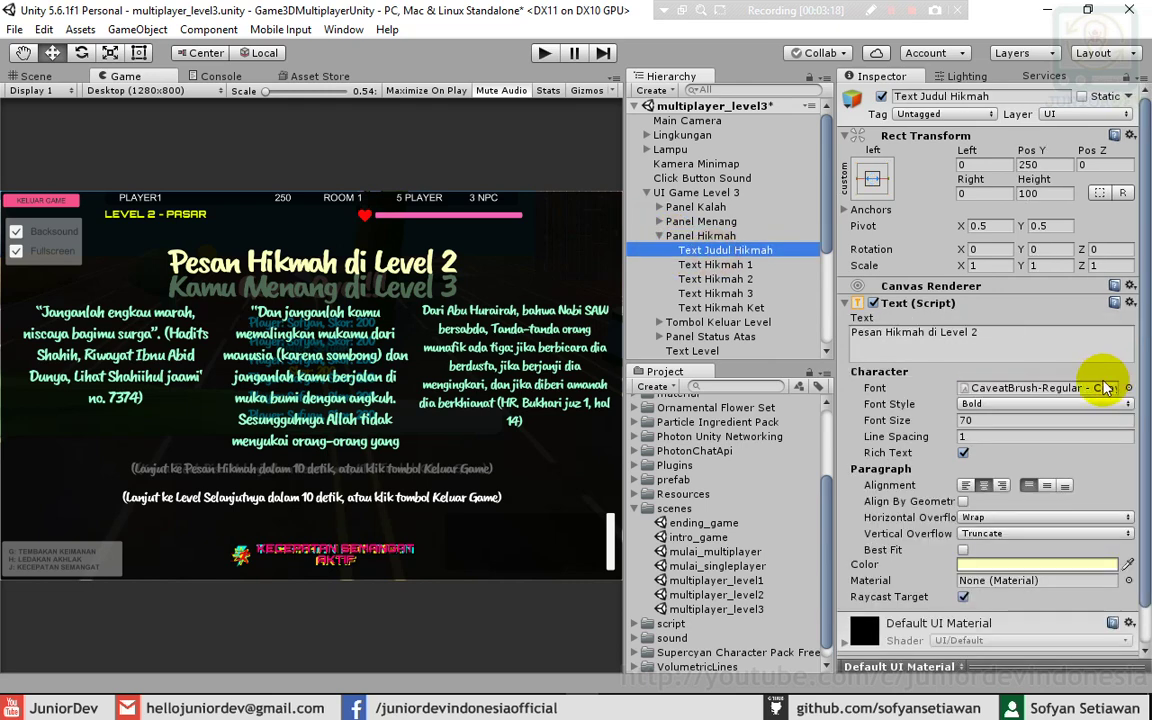
click(1035, 345)
key(BackSpace)
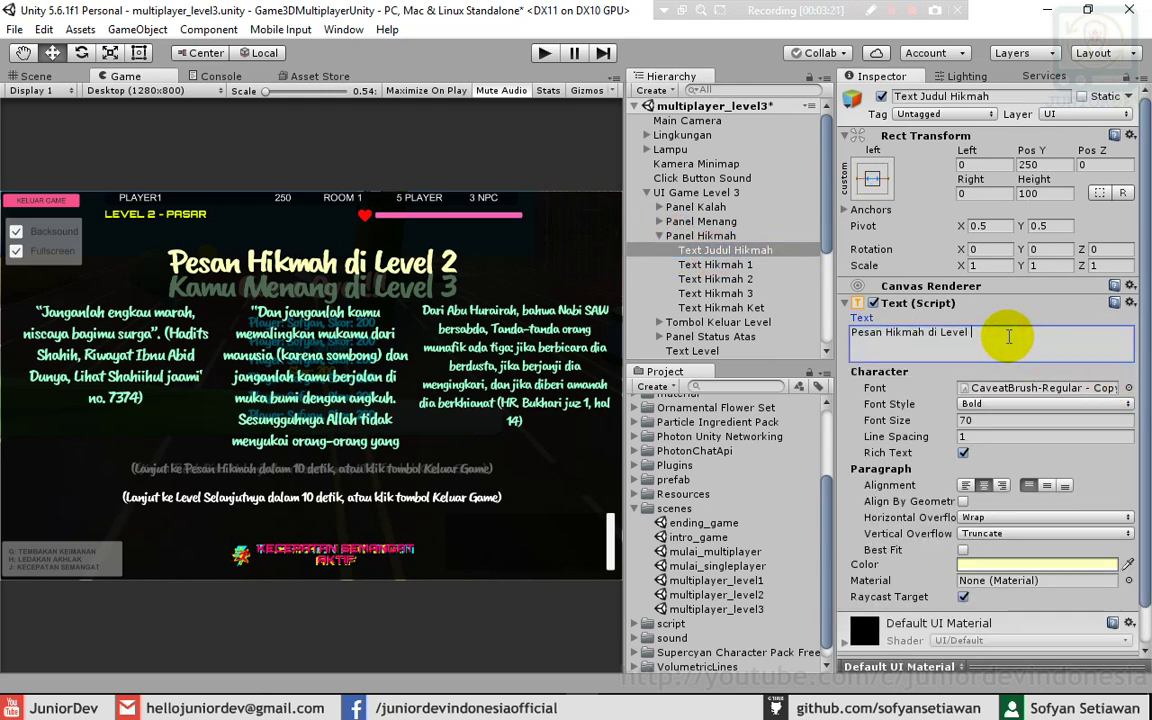
text(3)
- Set the Text Level label to 'LEVEL 3 - TAMAN' and save the scene
click(659, 236)
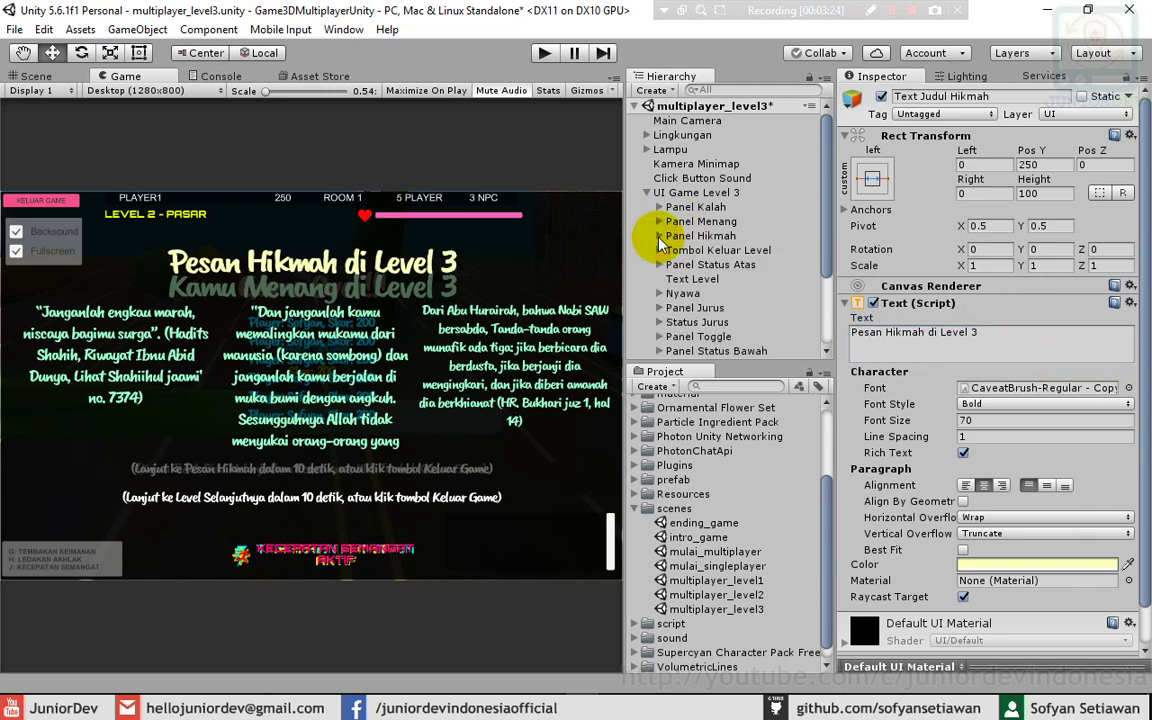
click(690, 279)
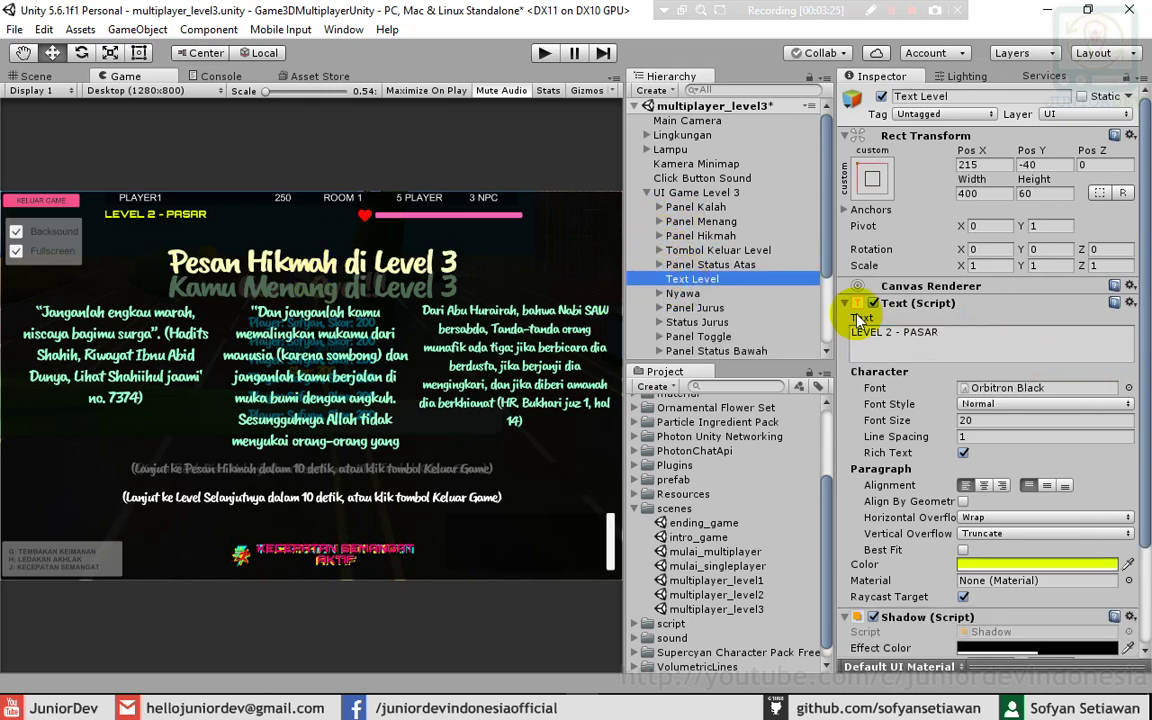
click(888, 333)
click(887, 333)
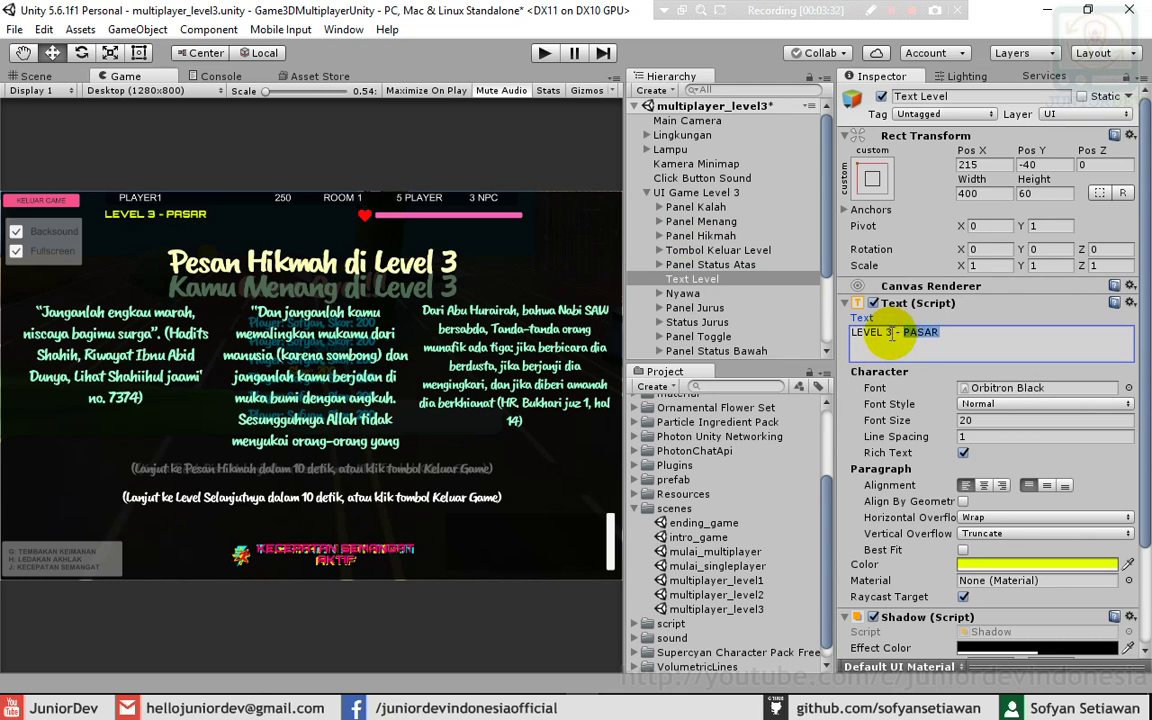
text(AMAN)
click(398, 66)
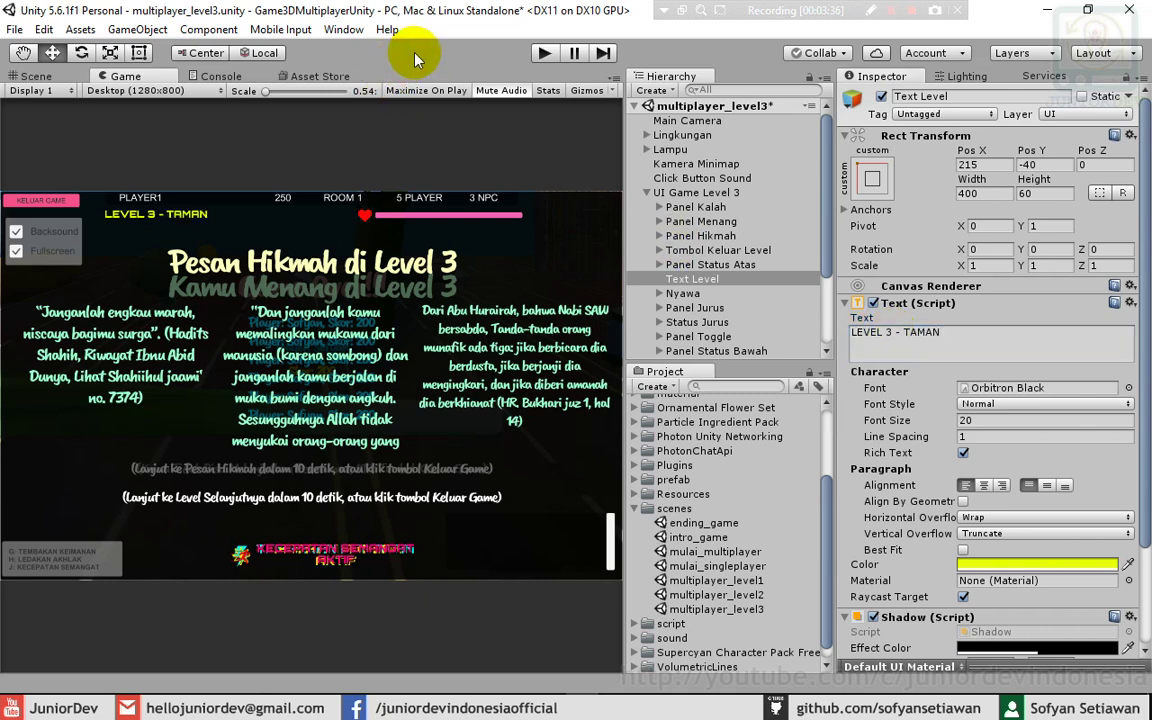
key(ctrl+s)
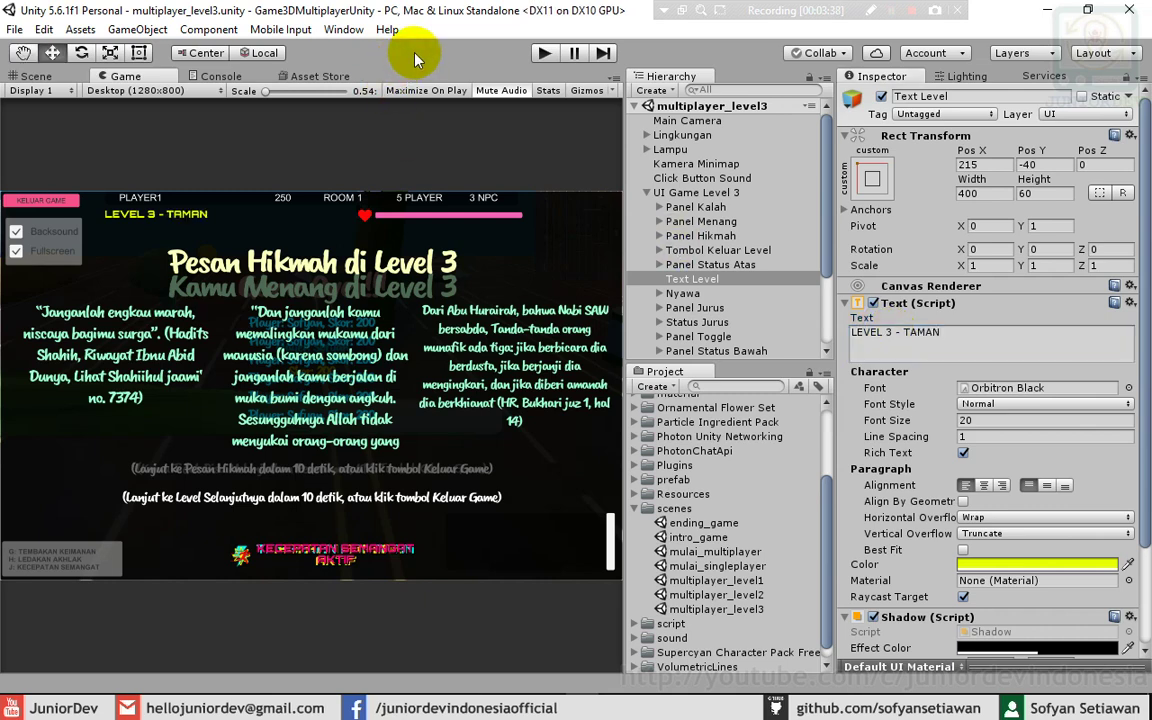
- Select the food props from Avocado through Leek under Lingkungan and delete them
click(647, 135)
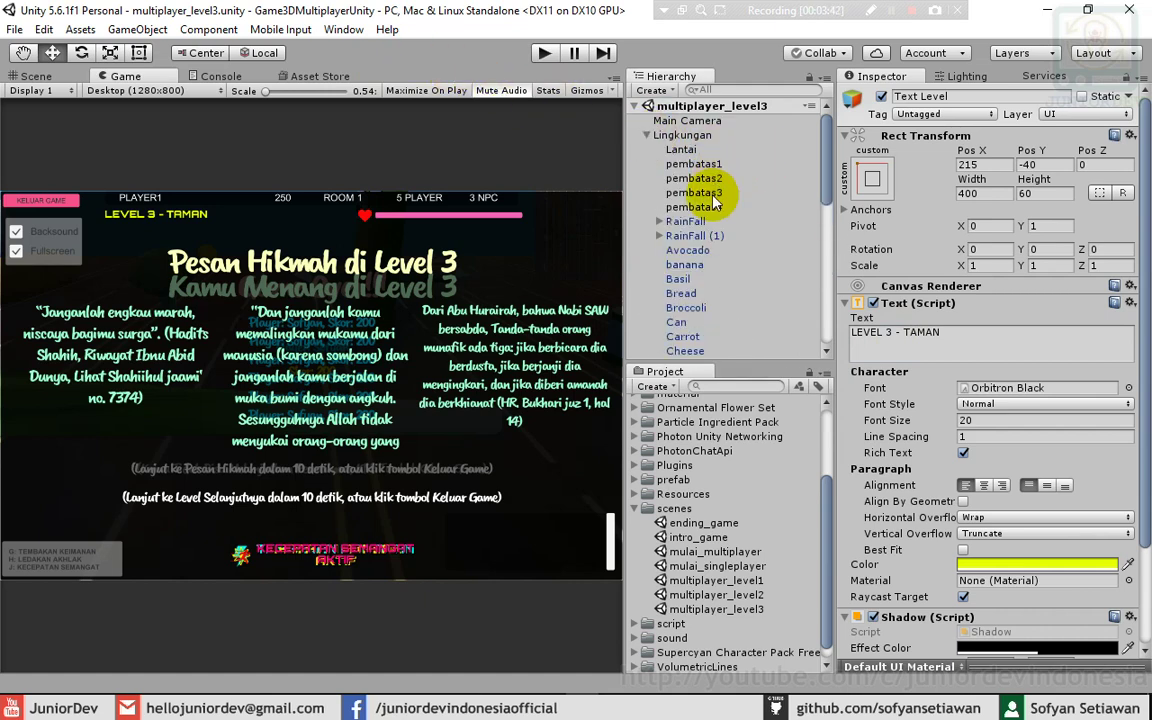
click(684, 222)
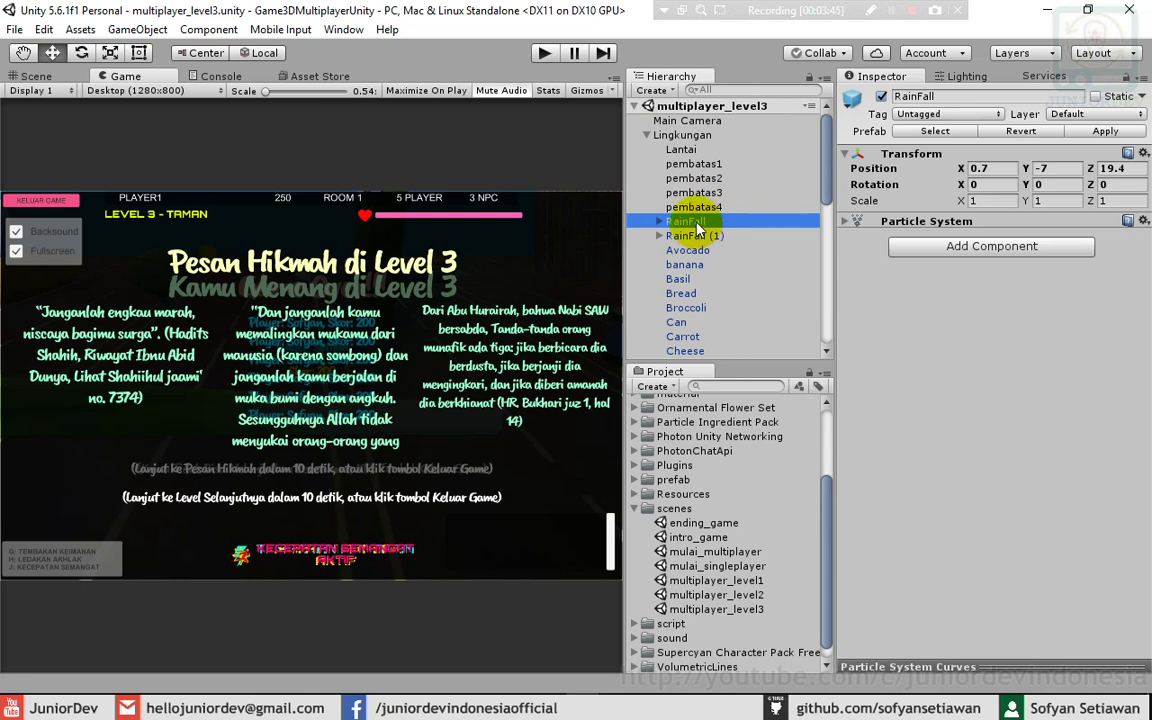
scroll(700, 240, down, 5)
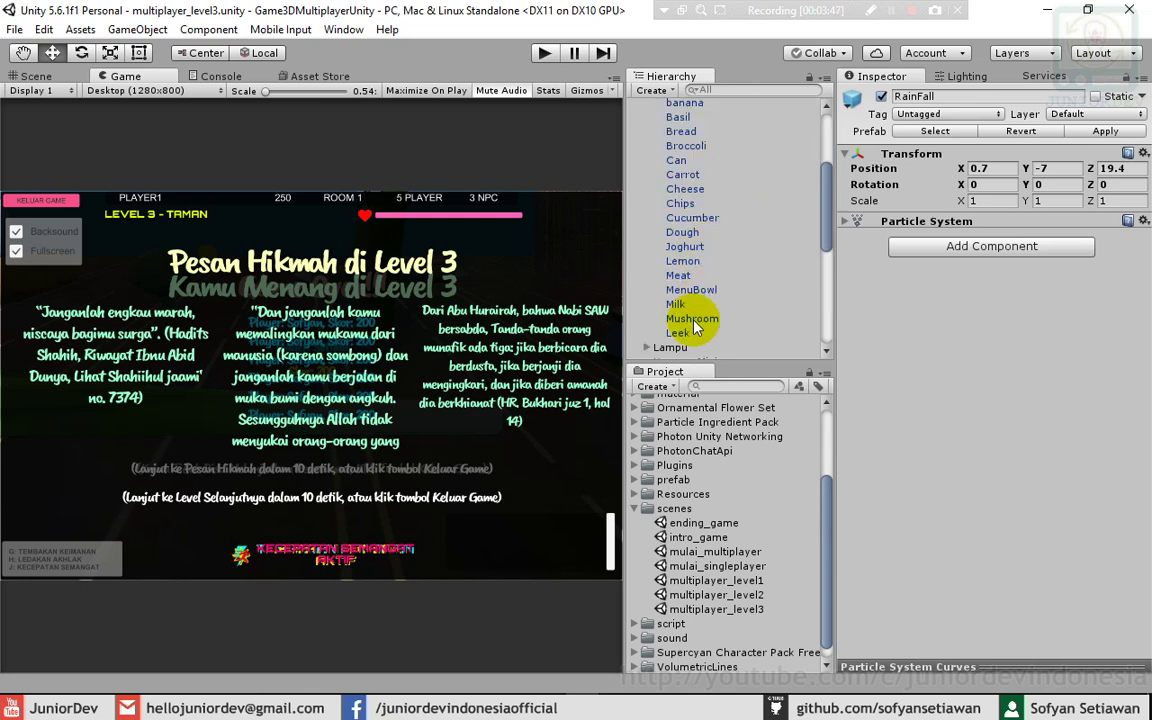
key(alt)
click(700, 332)
scroll(705, 322, up, 5)
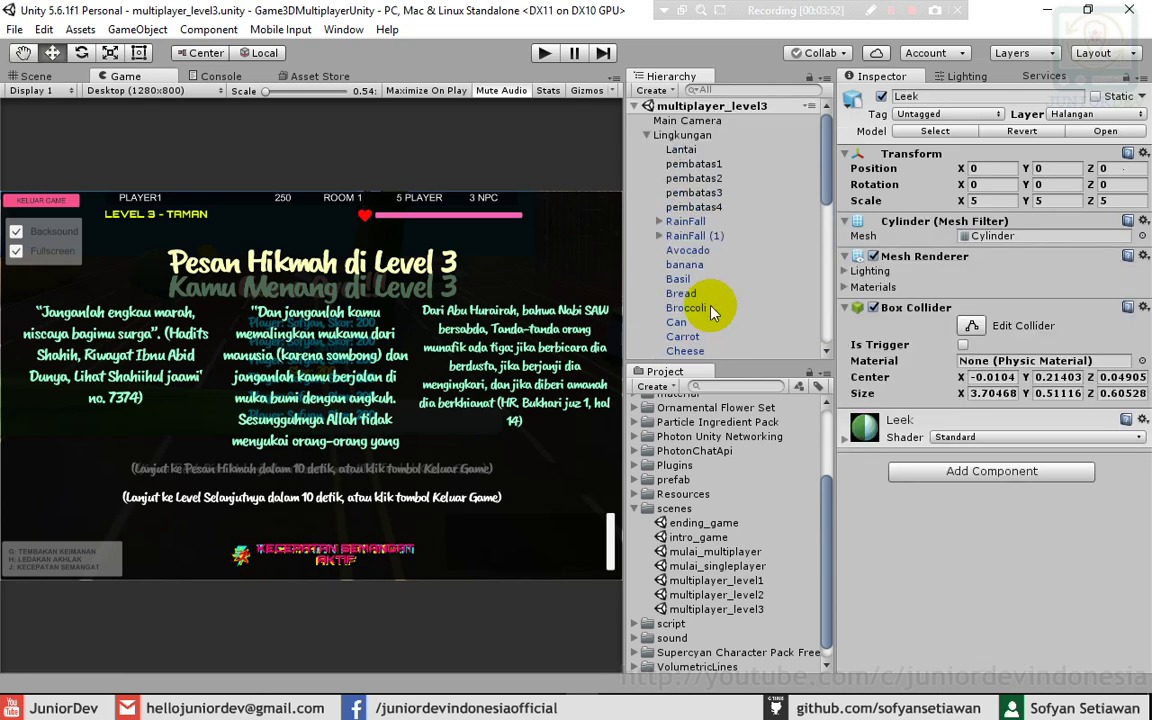
shift+click(685, 251)
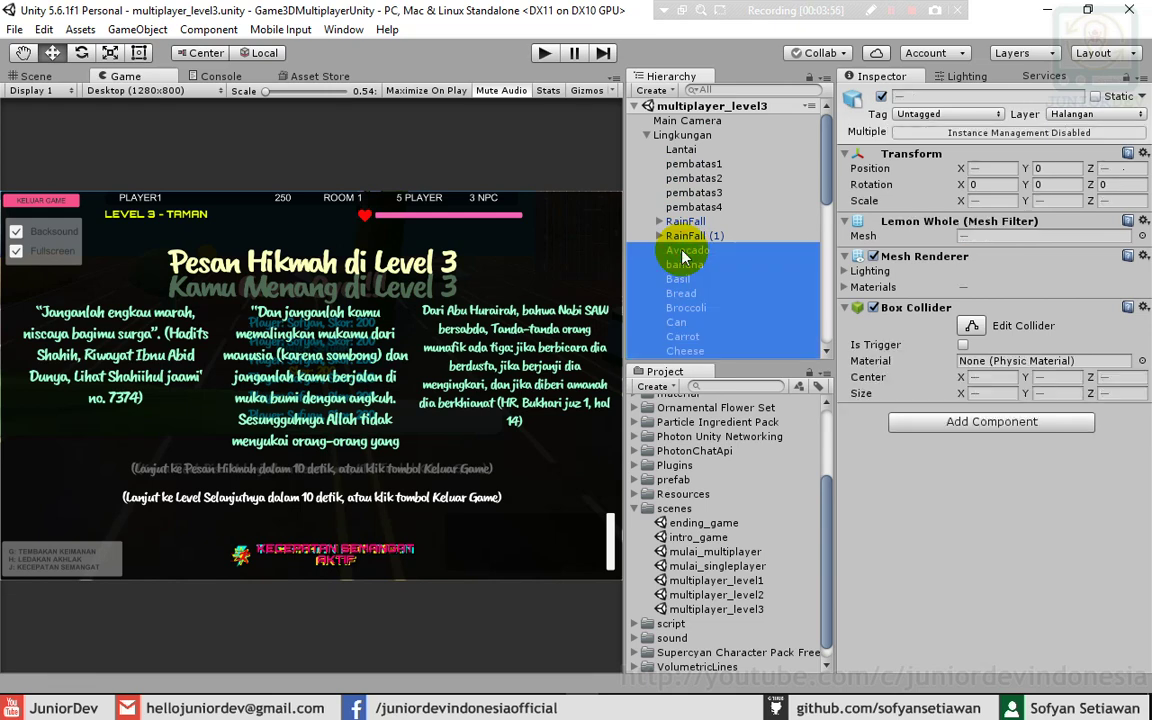
key(Delete)
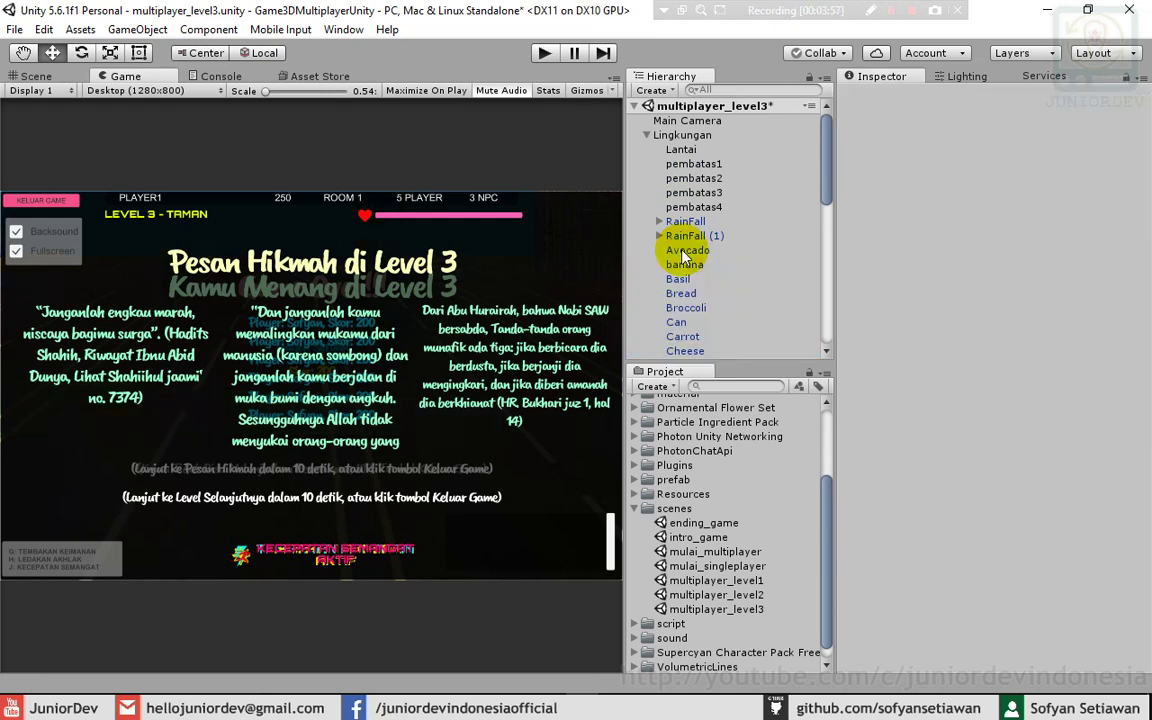
- Deactivate Panel Kalah, Panel Menang and Panel Hikmah
click(676, 309)
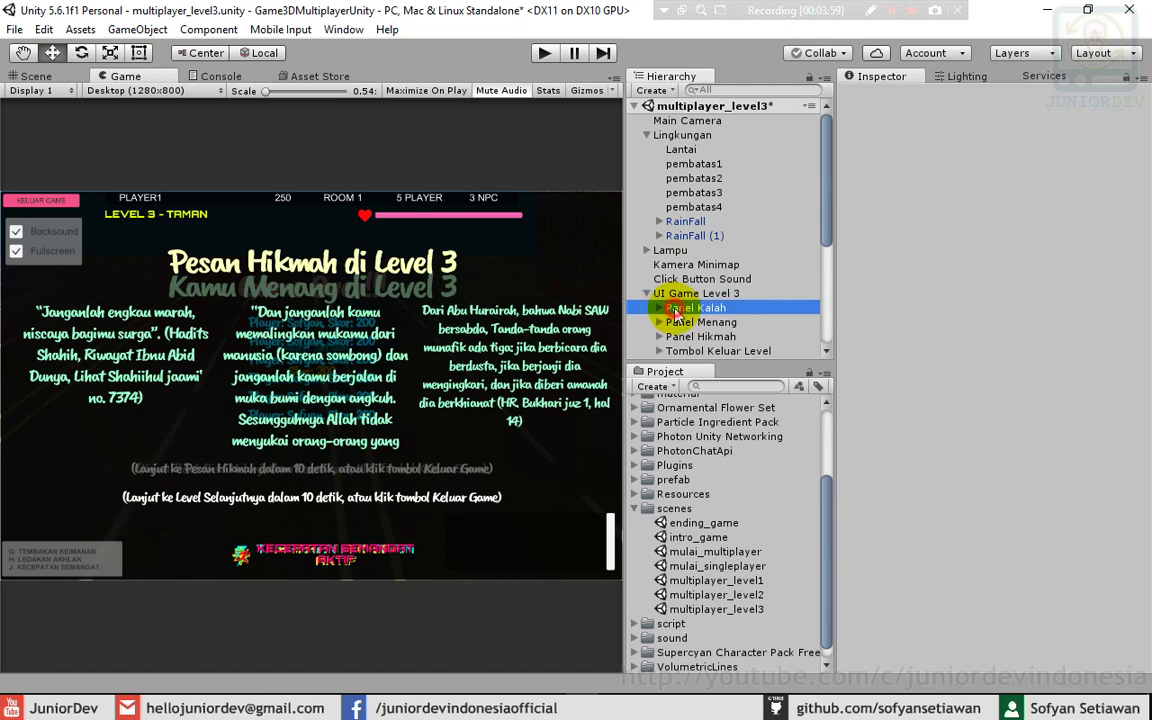
shift+click(686, 323)
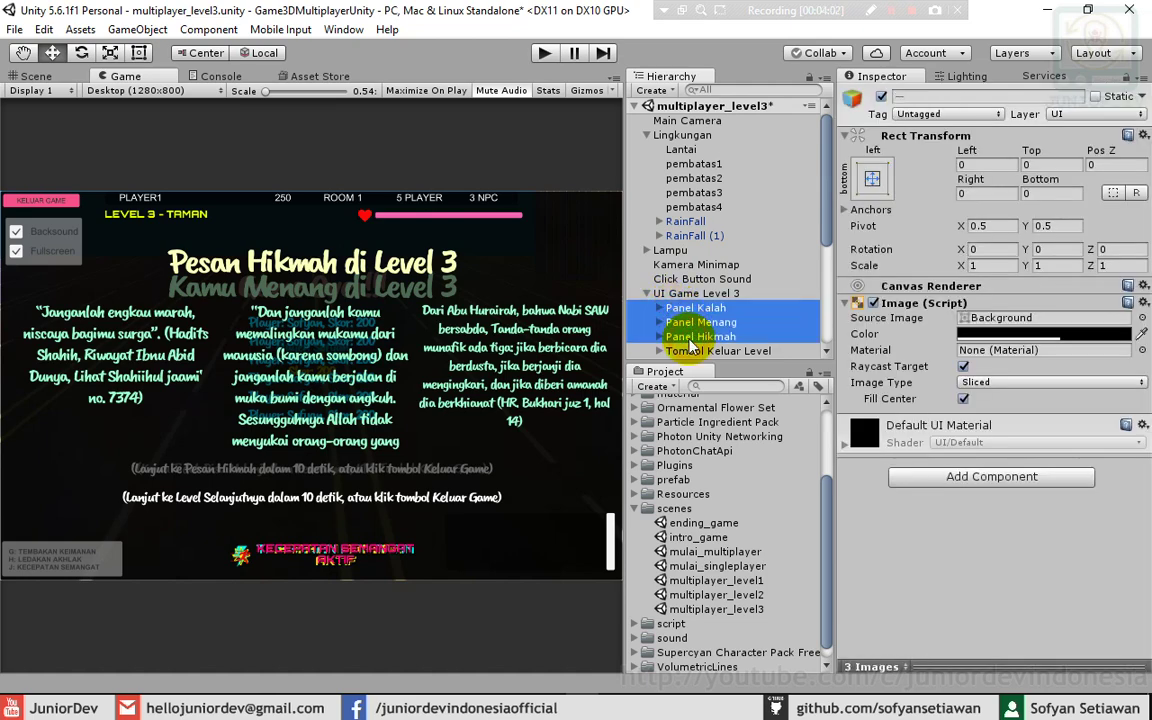
shift+click(690, 341)
click(880, 97)
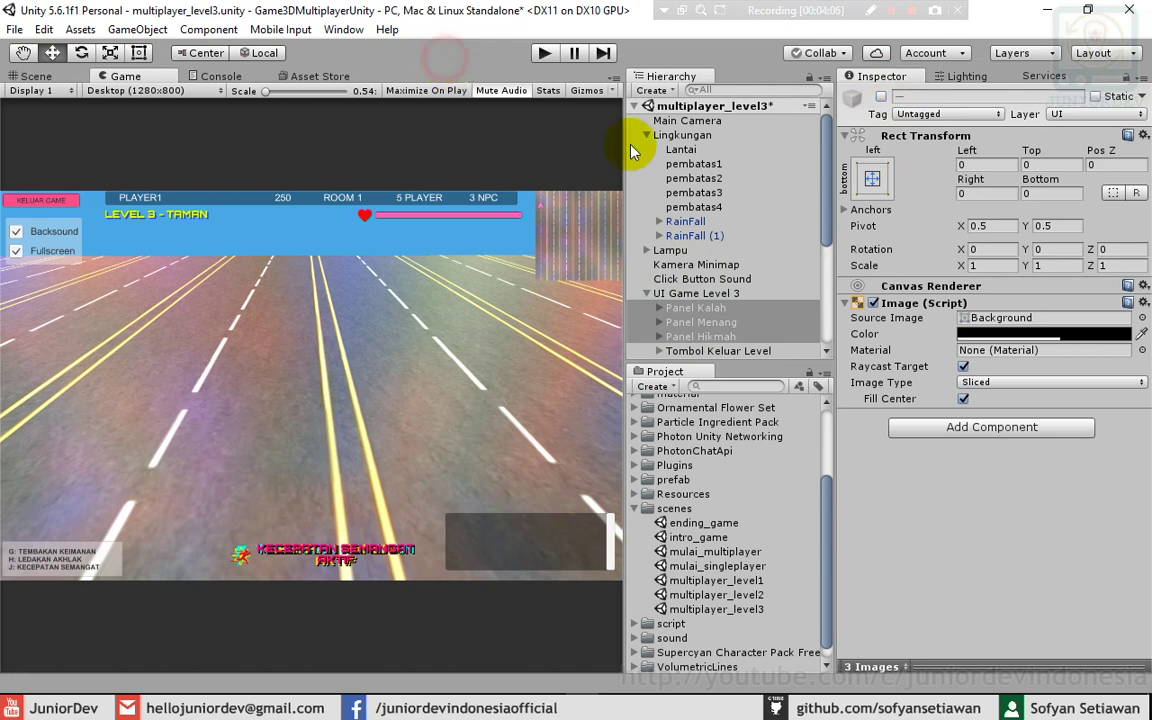
click(700, 307)
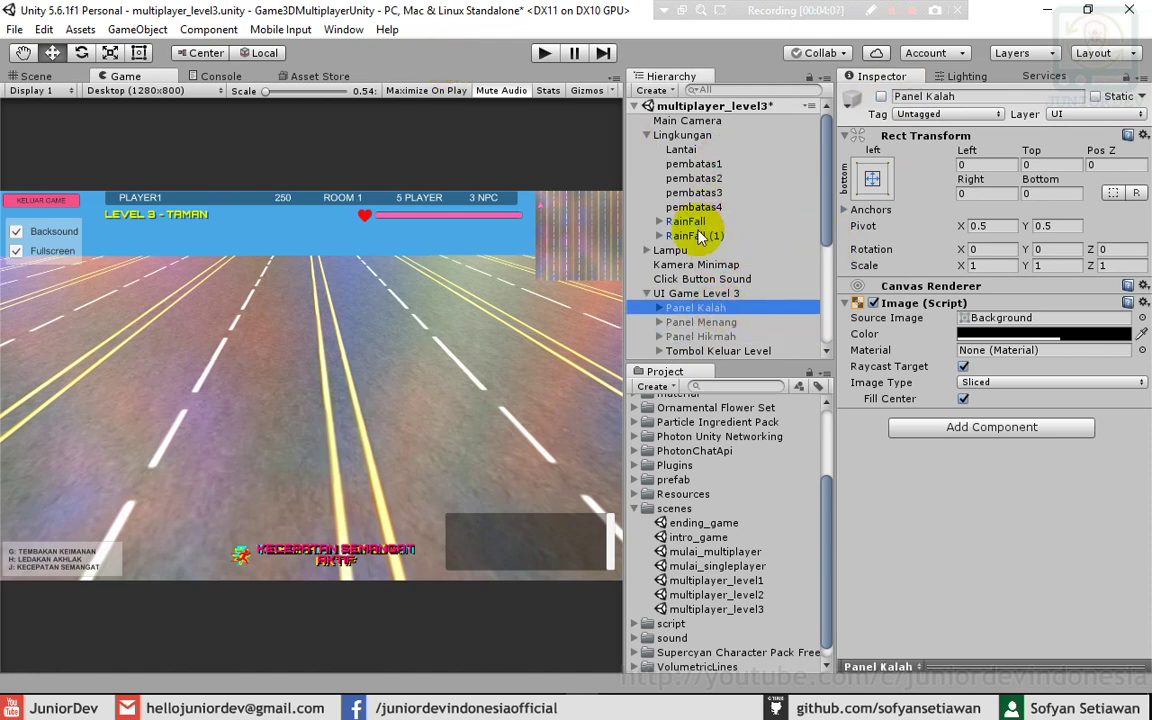
- Delete RainFall and RainFall (1) from the Lingkungan group
click(683, 222)
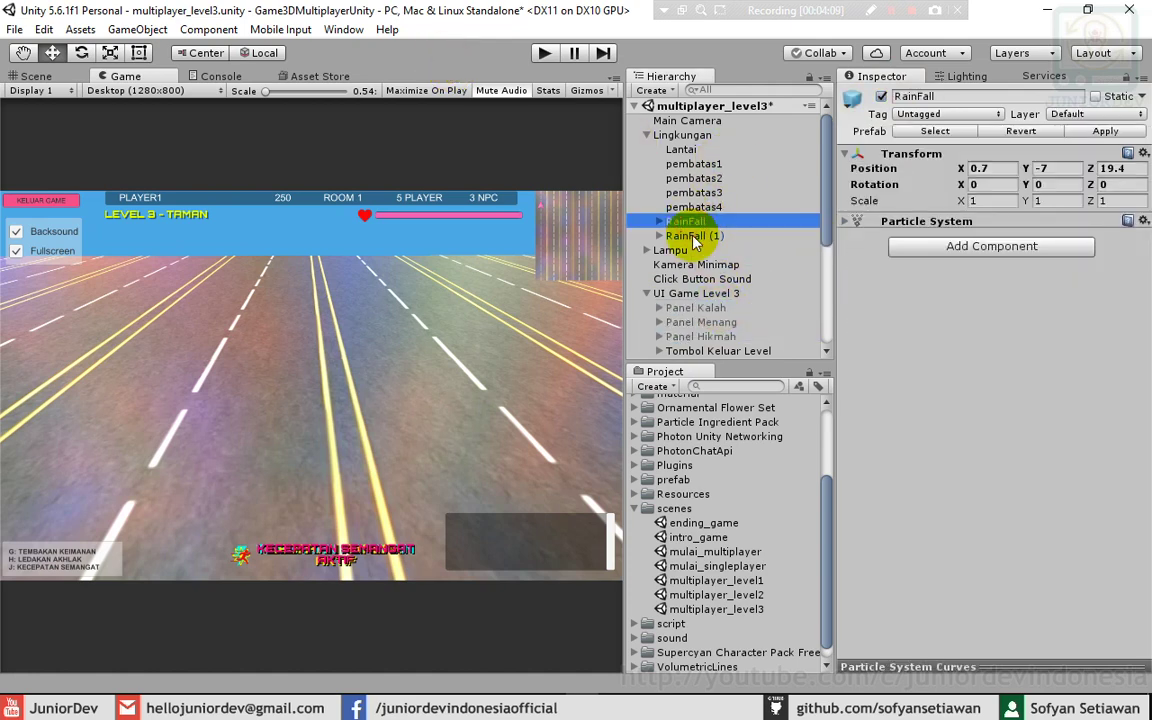
ctrl+click(692, 237)
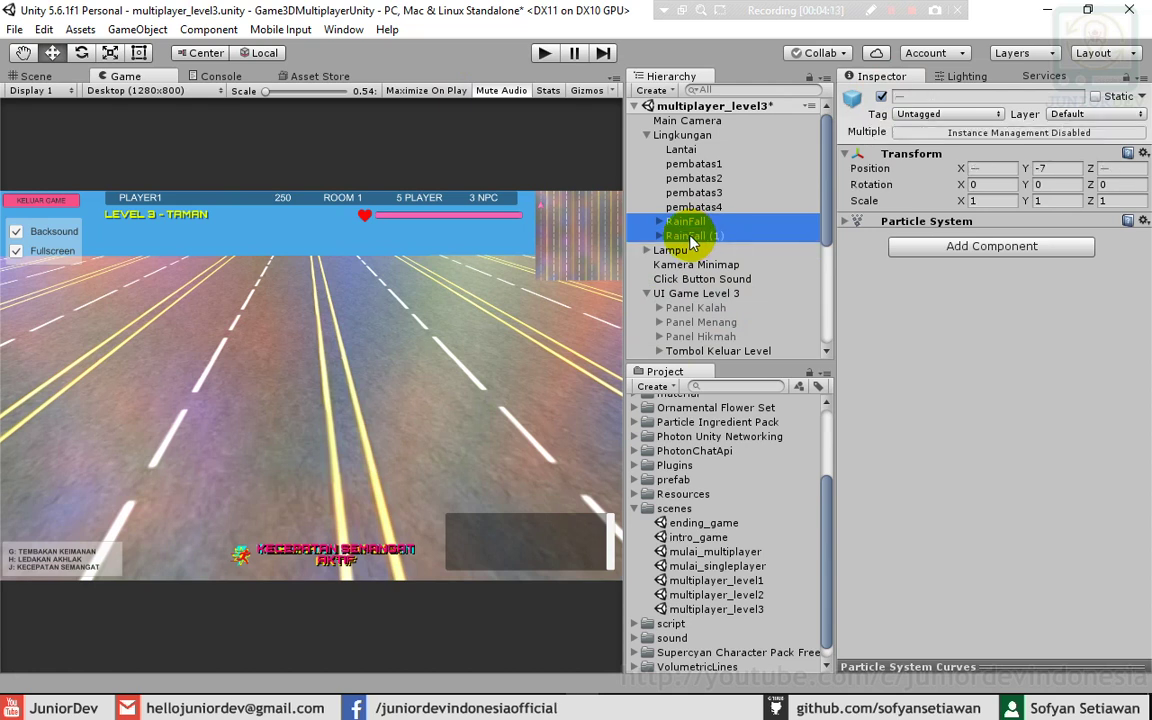
key(Delete)
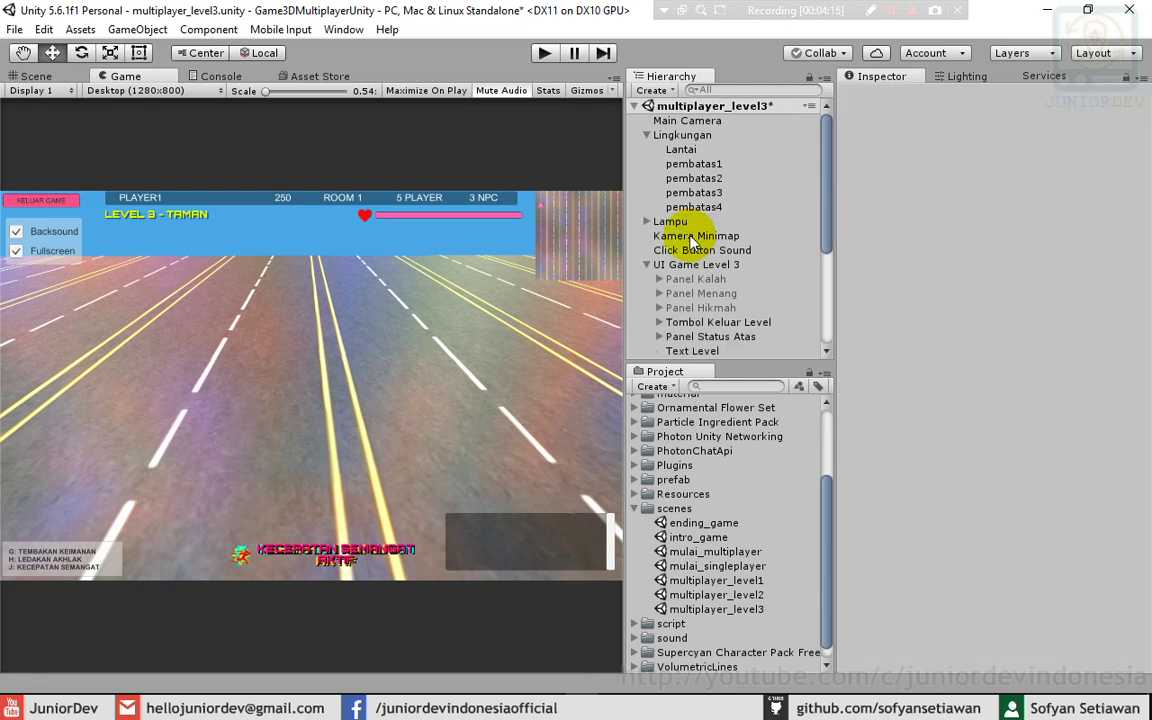
- Drag the Lantai3 grass material from the material folder onto the Lantai floor's material slot
click(690, 135)
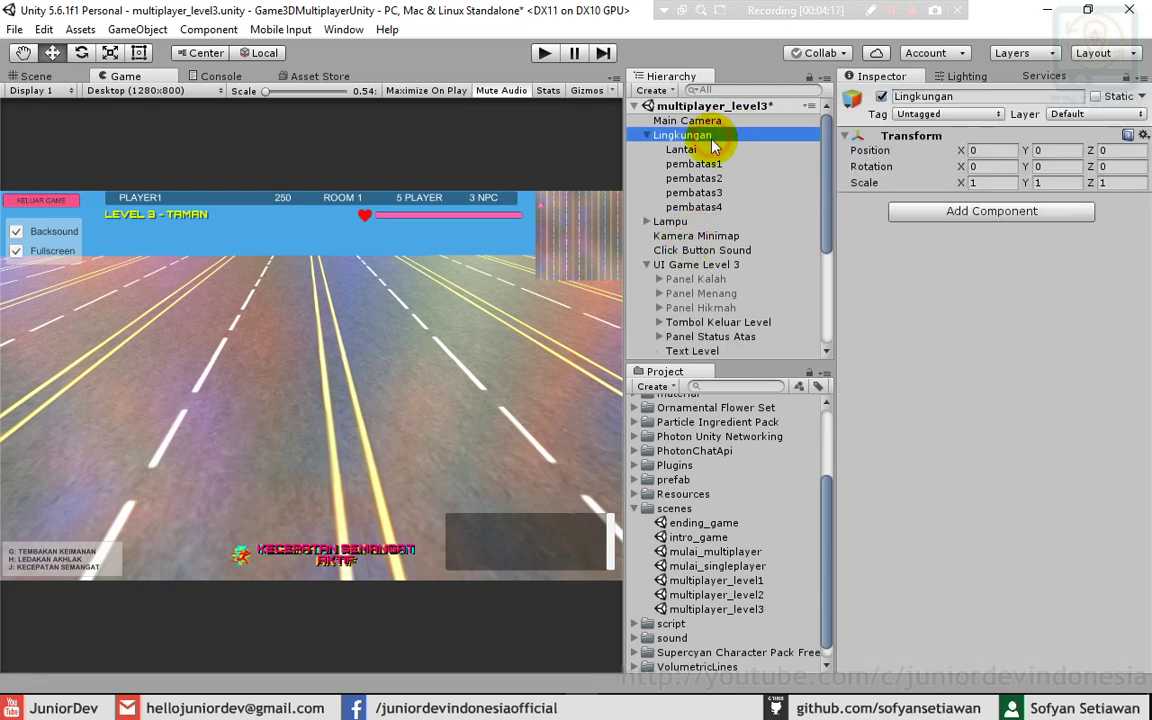
click(686, 151)
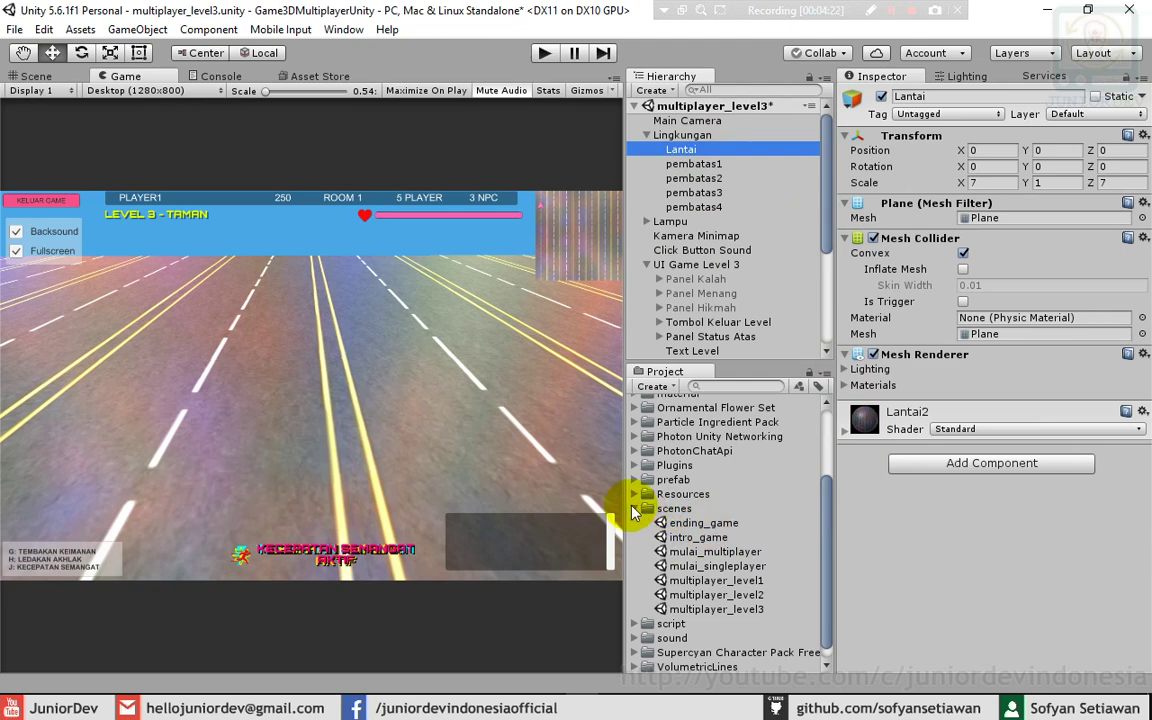
click(632, 509)
scroll(634, 515, up, 1)
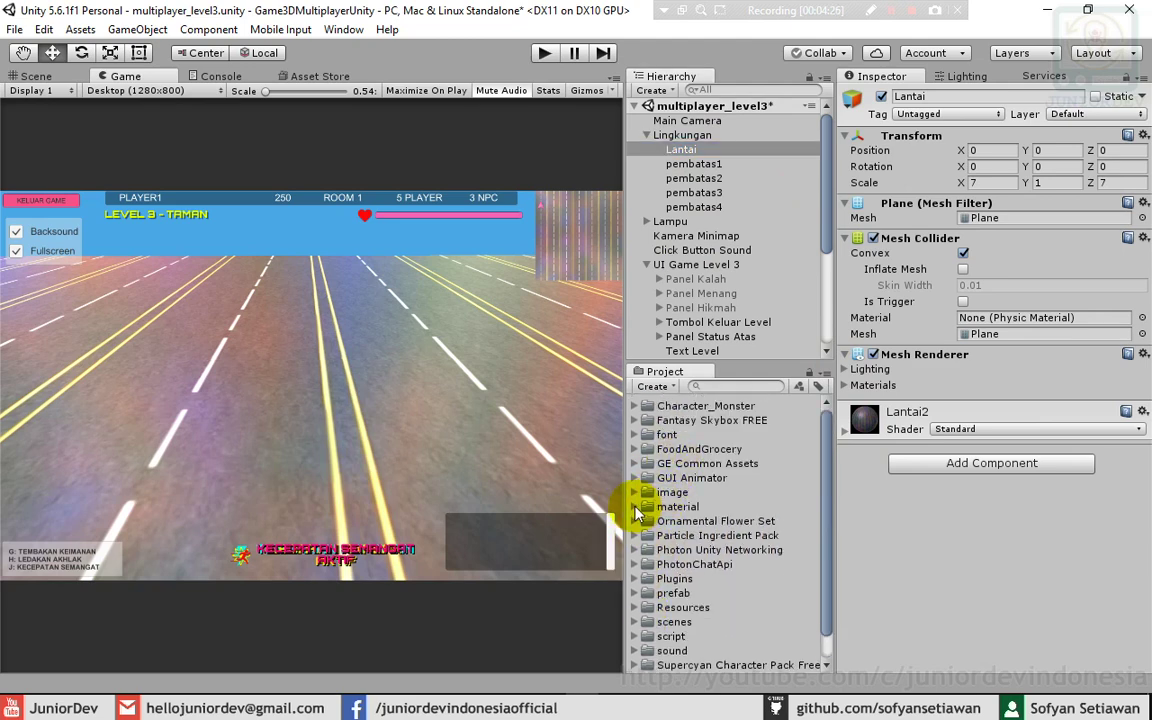
click(635, 508)
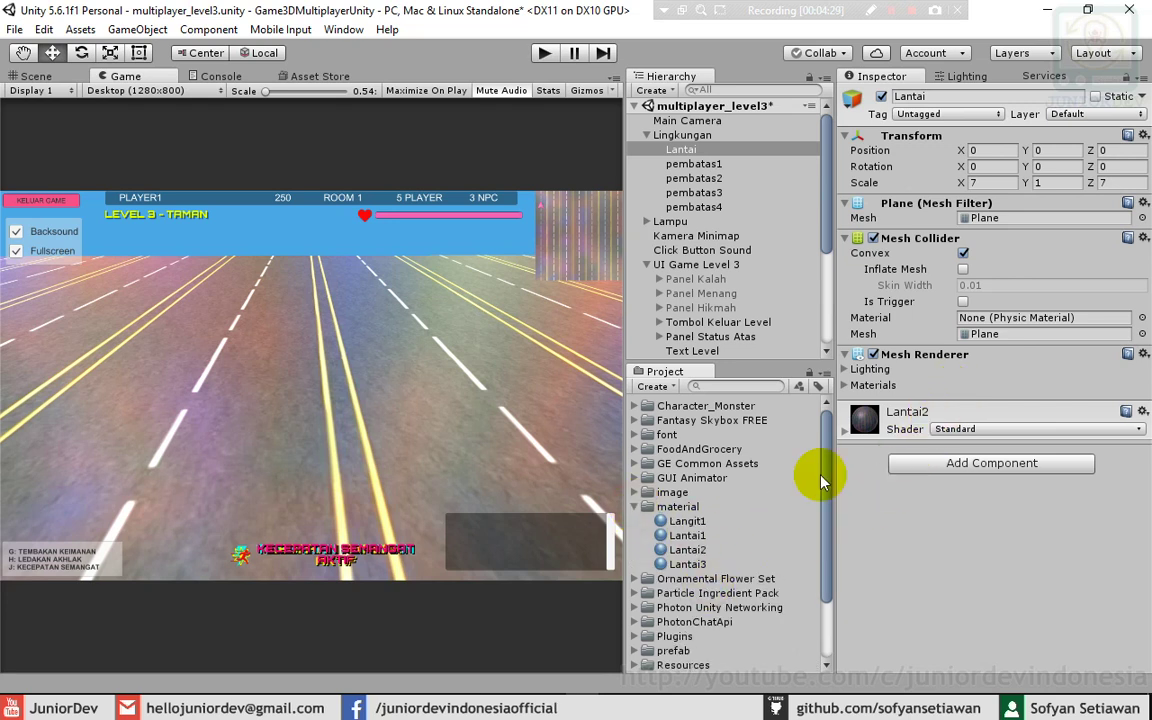
click(684, 566)
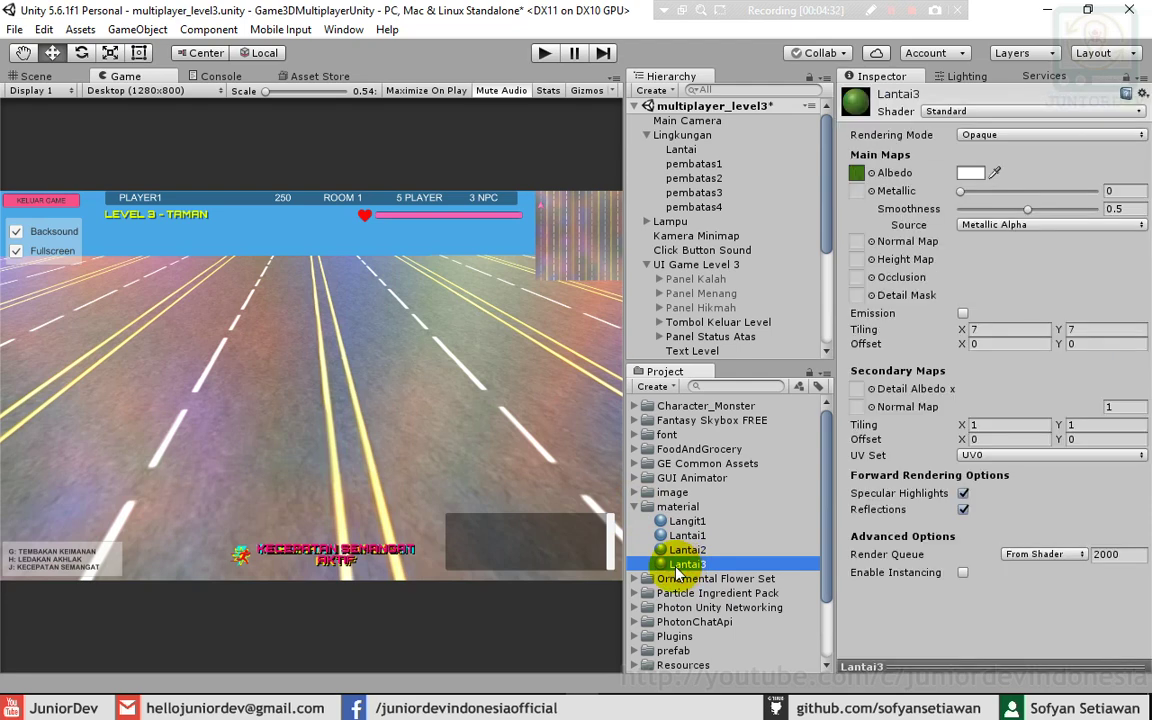
click(682, 149)
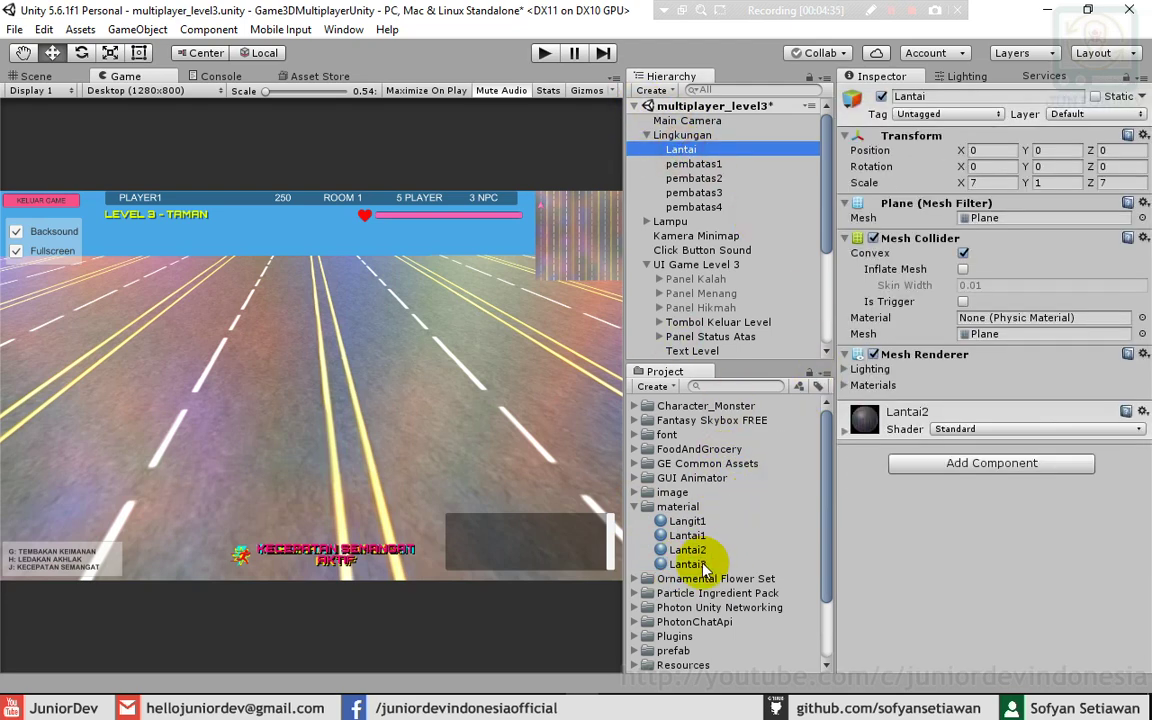
drag(706, 550, 943, 518)
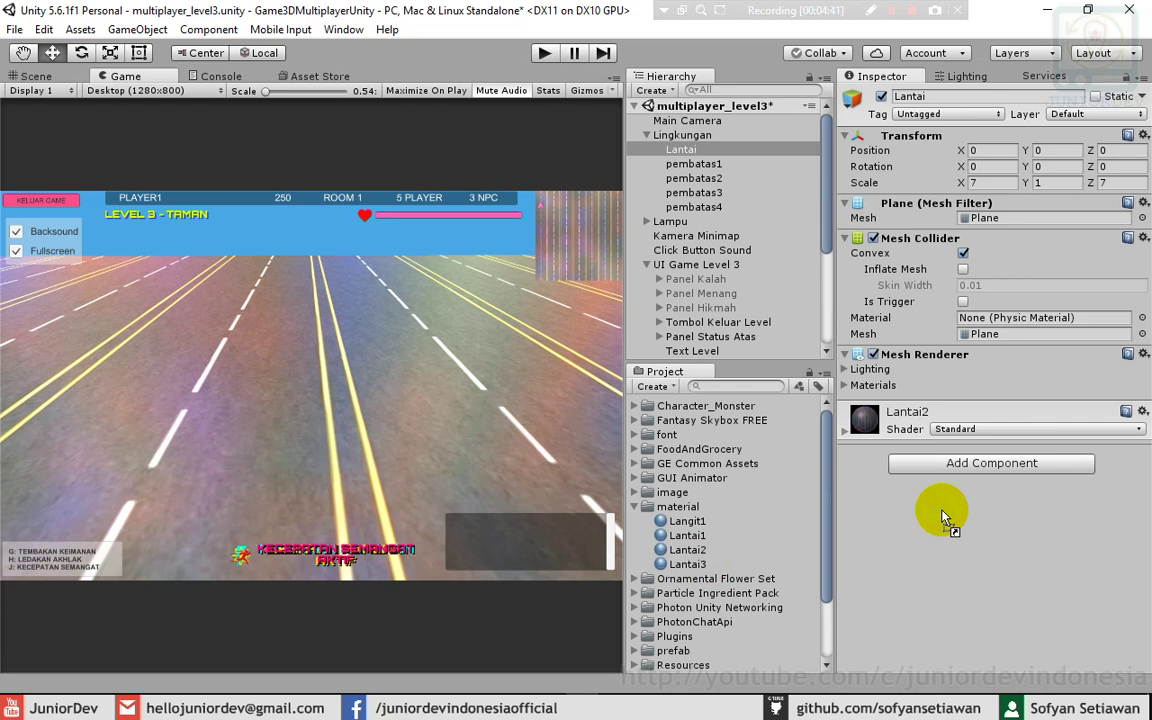
drag(943, 518, 933, 512)
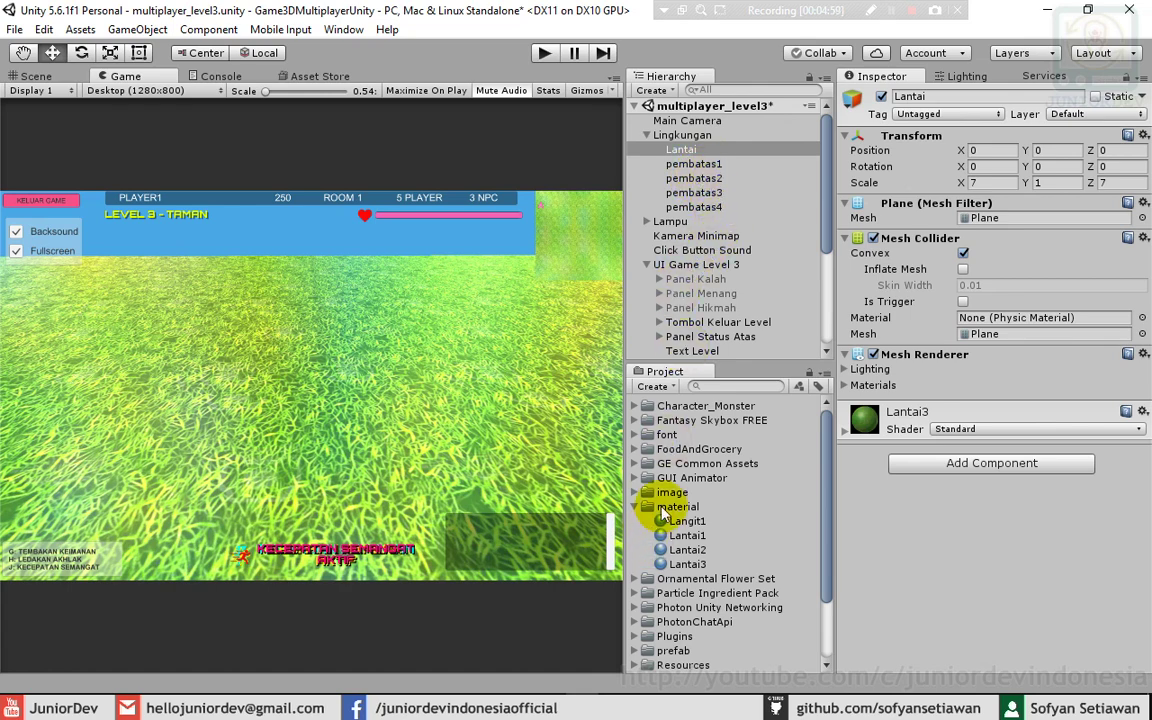
- From Ornamental Flower Set > Resources > Furniture01, drag Furniture_flowerstand_01_LOD0 into Lingkungan
click(641, 507)
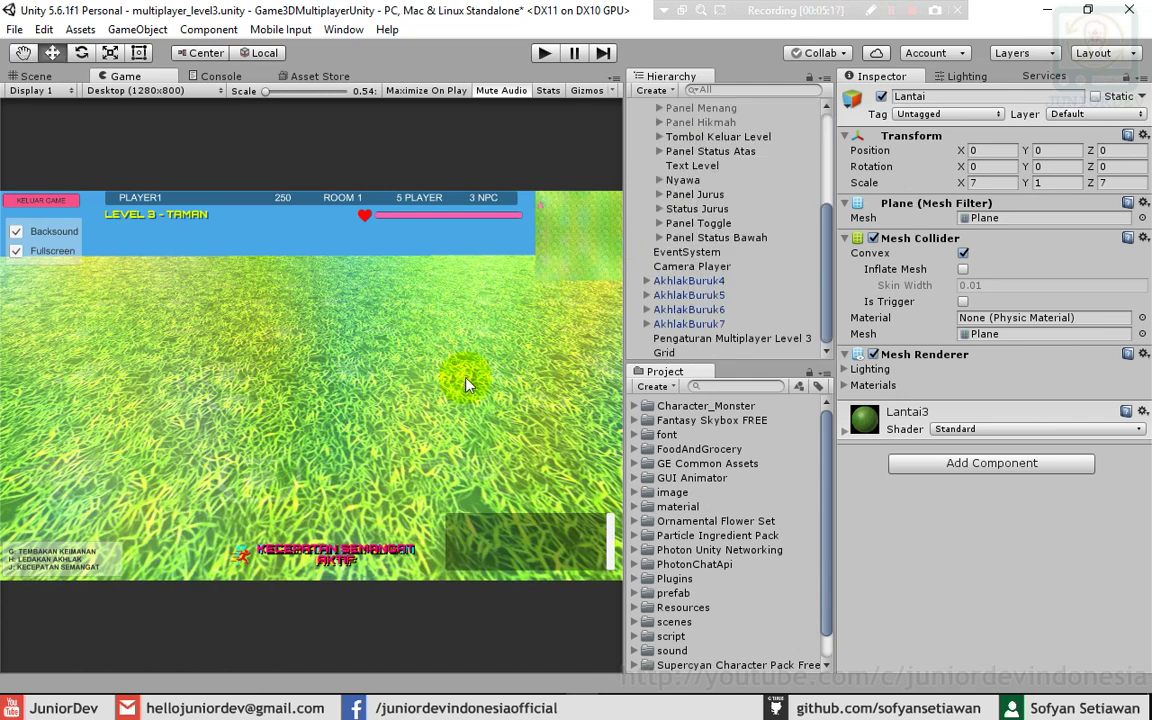
click(635, 521)
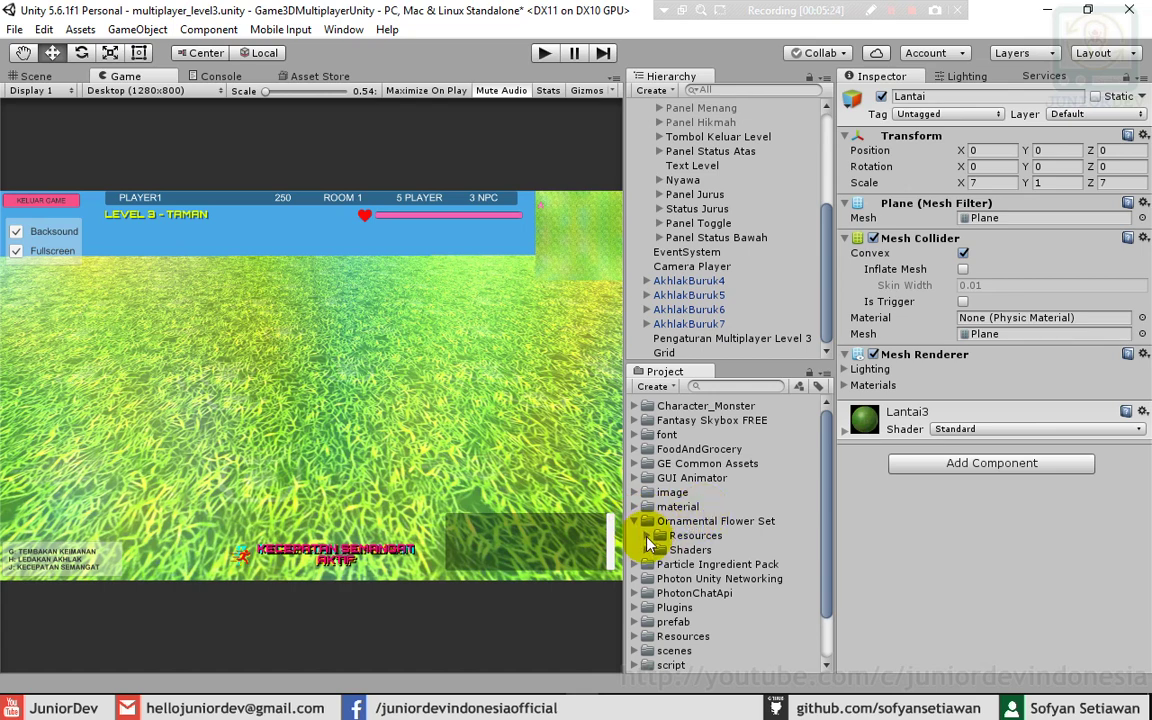
click(647, 537)
scroll(655, 512, down, 1)
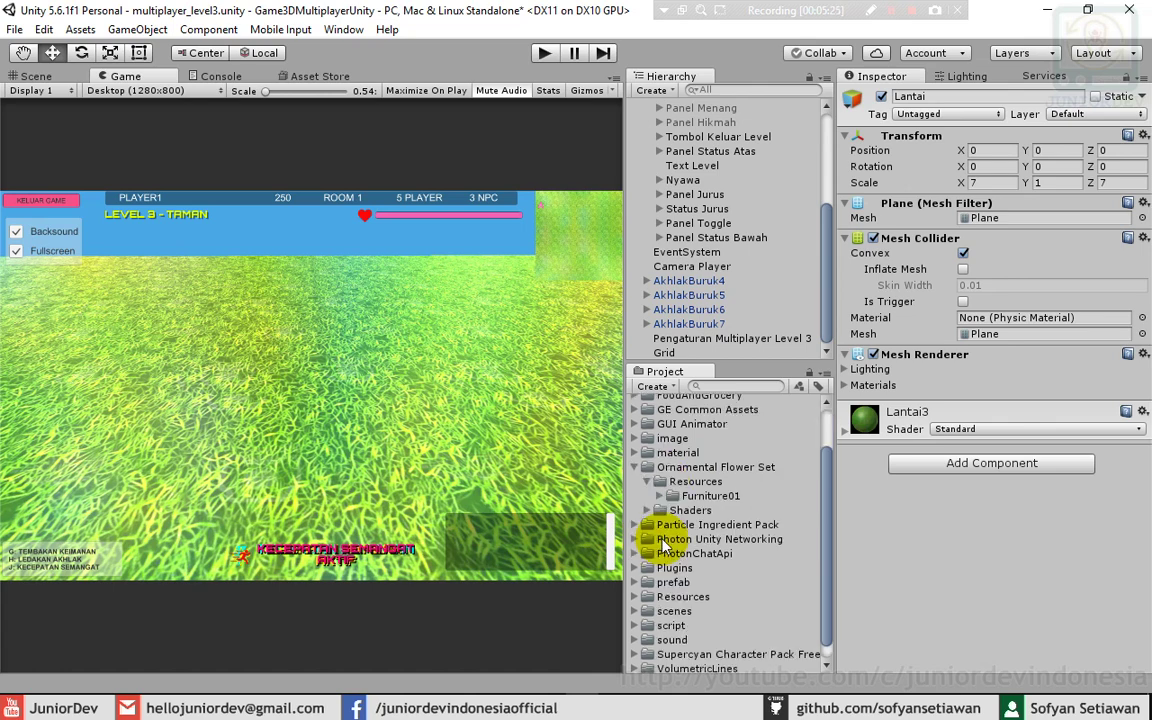
click(659, 497)
scroll(676, 522, down, 2)
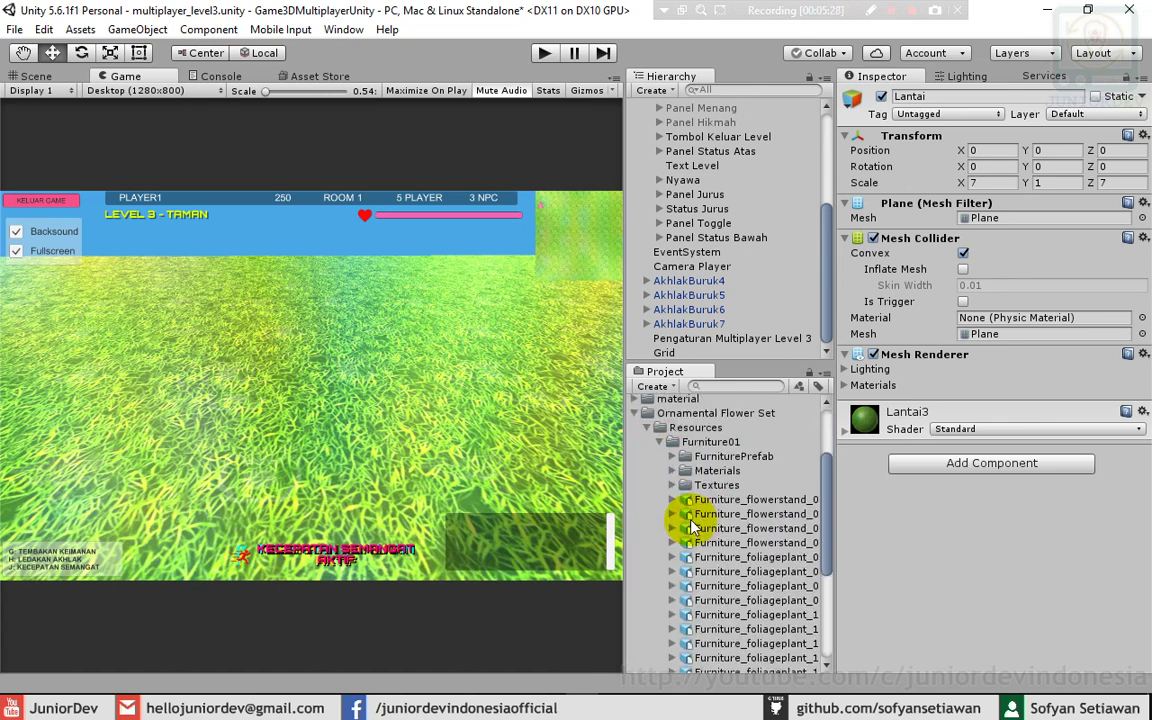
scroll(740, 460, down, 1)
click(752, 447)
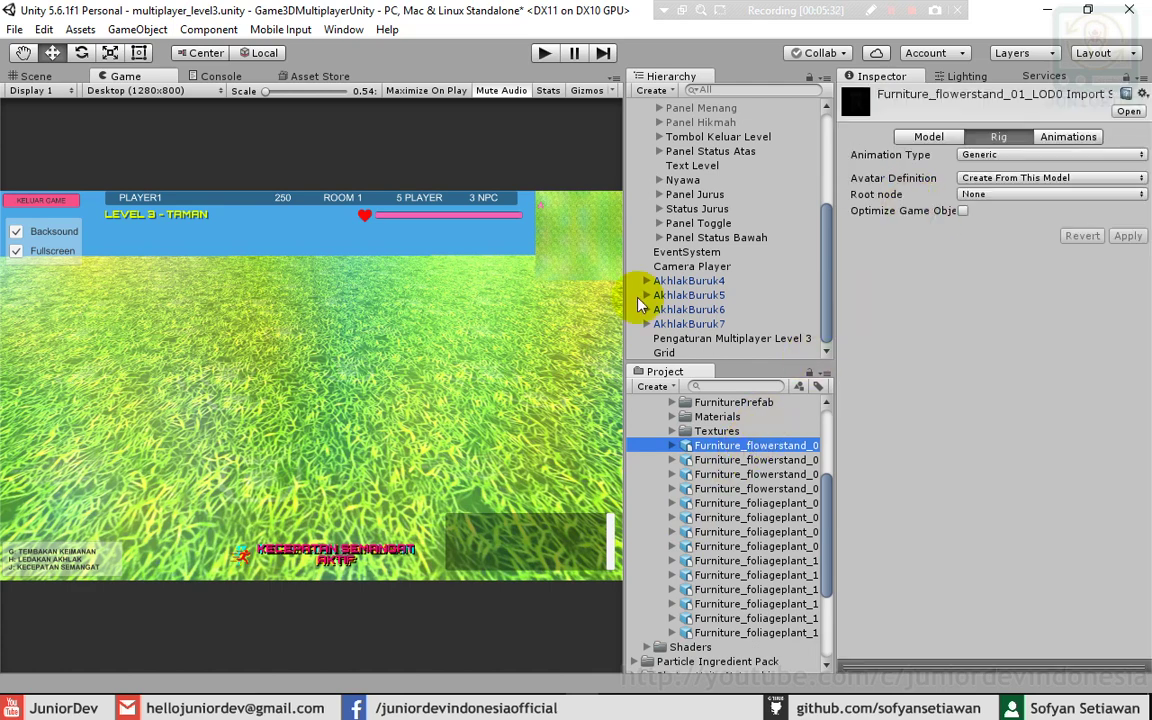
scroll(795, 245, up, 2)
scroll(810, 257, up, 4)
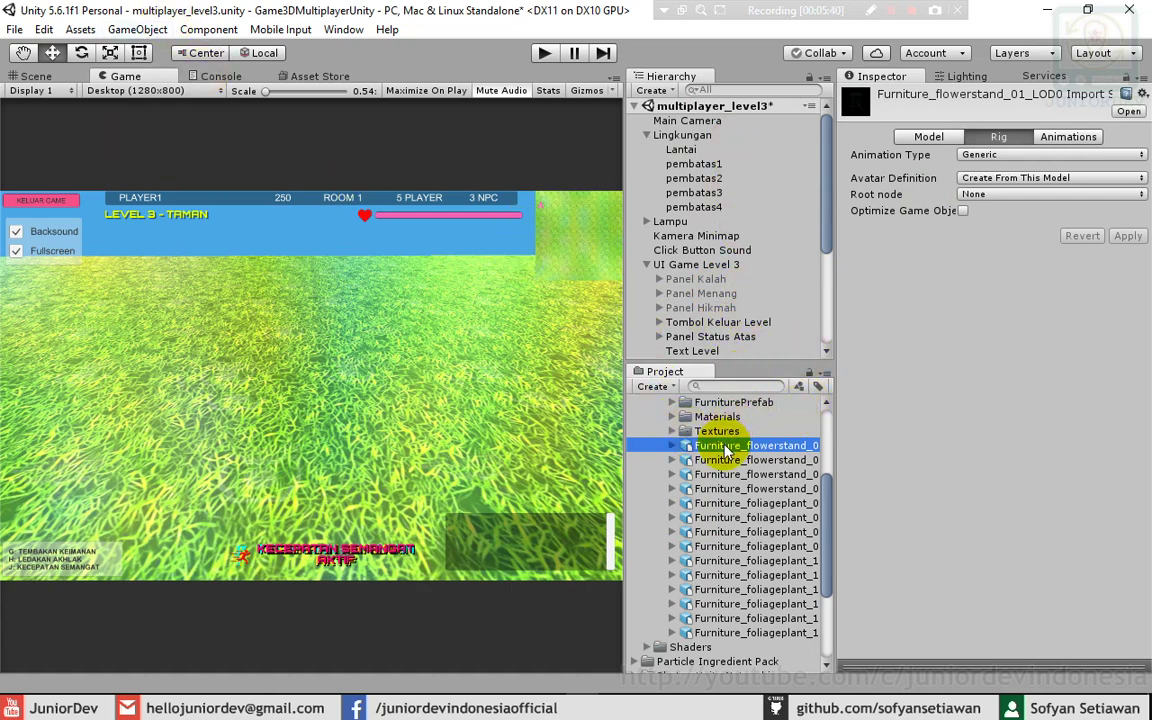
drag(727, 452, 702, 108)
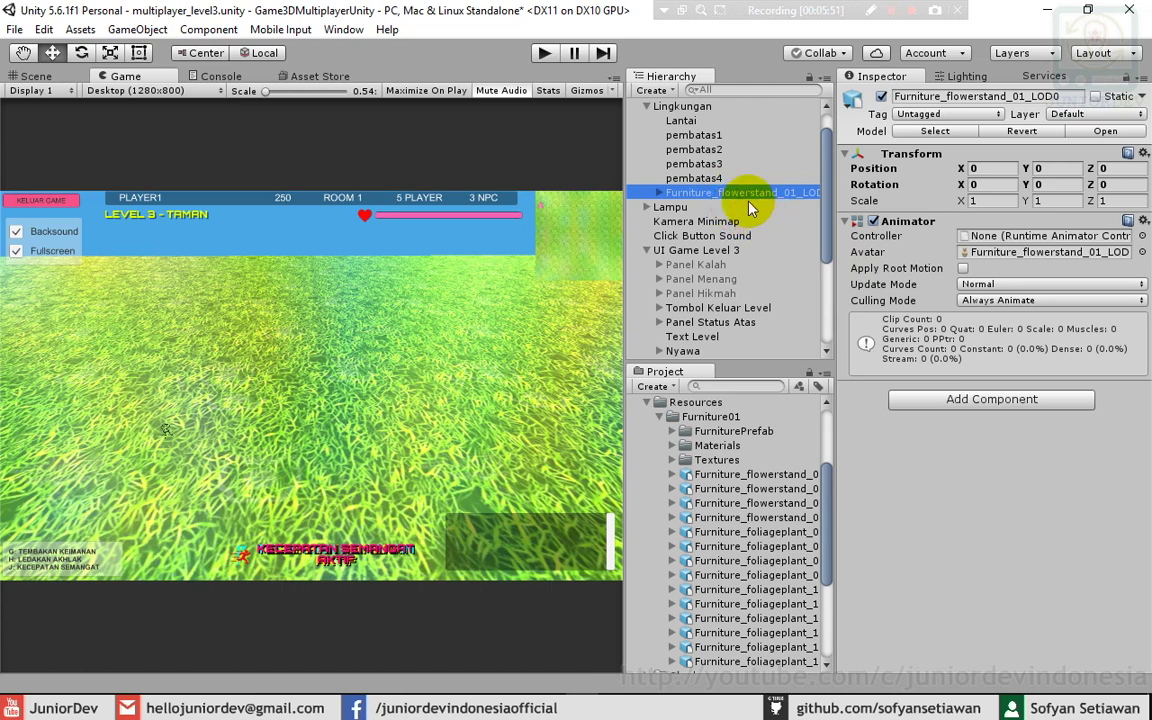
- Add Furniture_flowerstand_01_LOD1 under Lingkungan
click(748, 489)
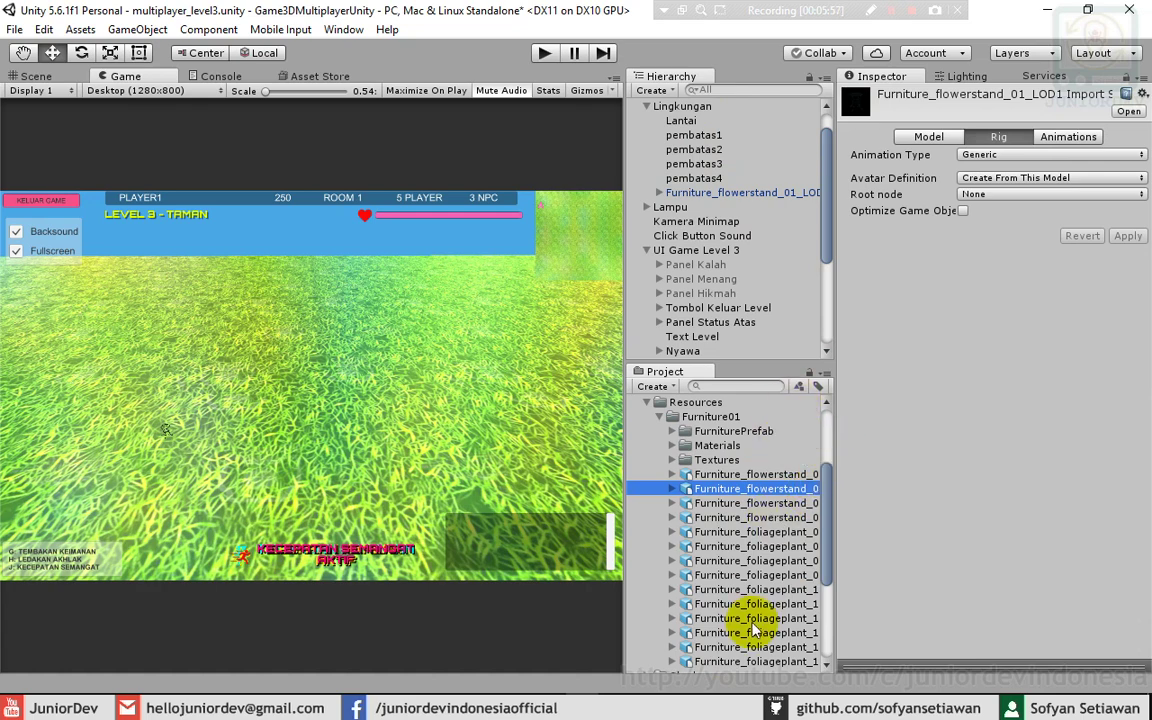
drag(831, 546, 865, 546)
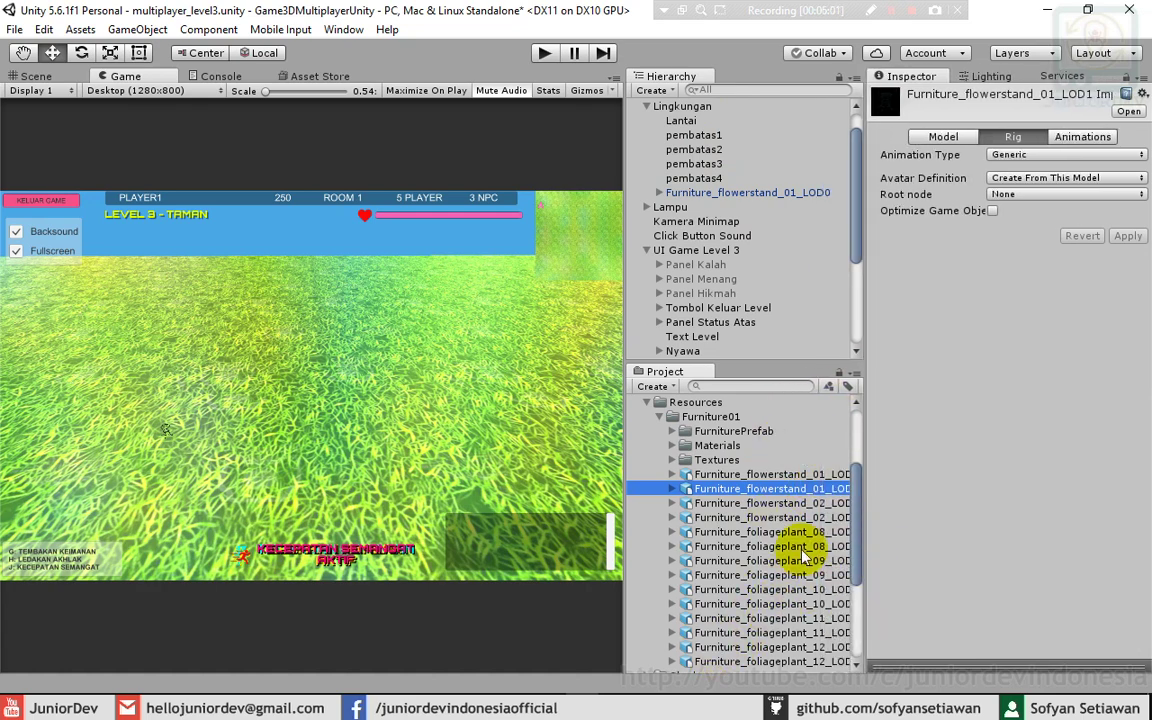
scroll(771, 546, down, 5)
scroll(771, 546, up, 5)
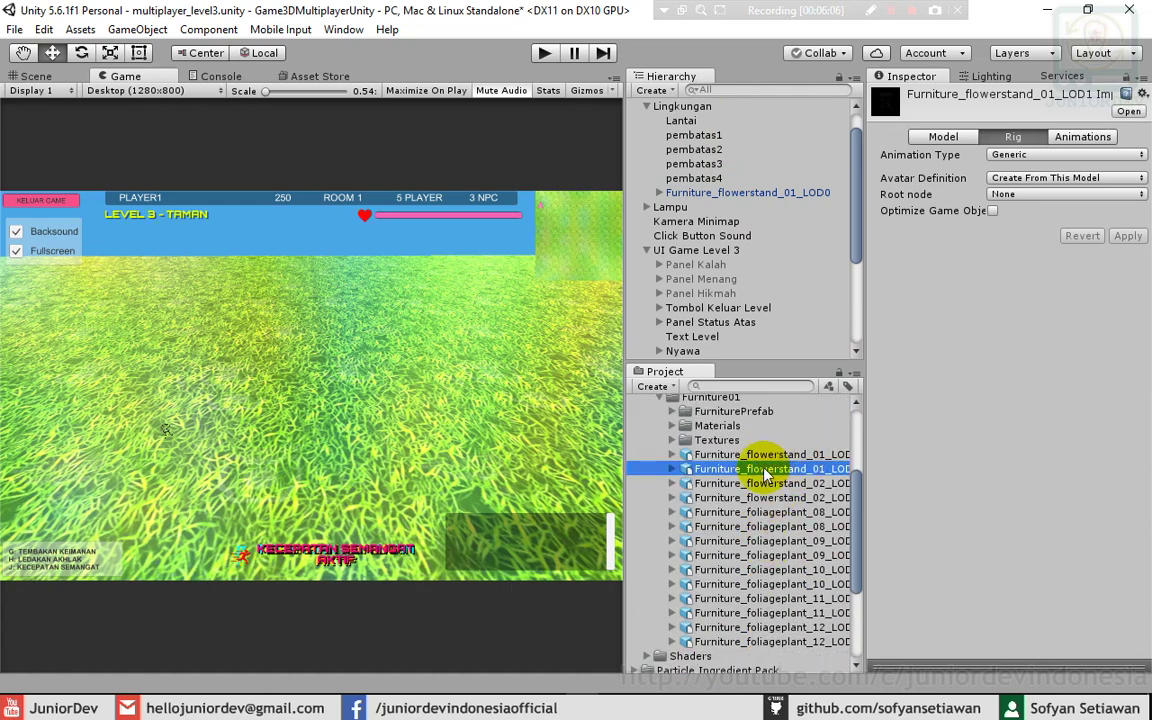
scroll(786, 240, up, 1)
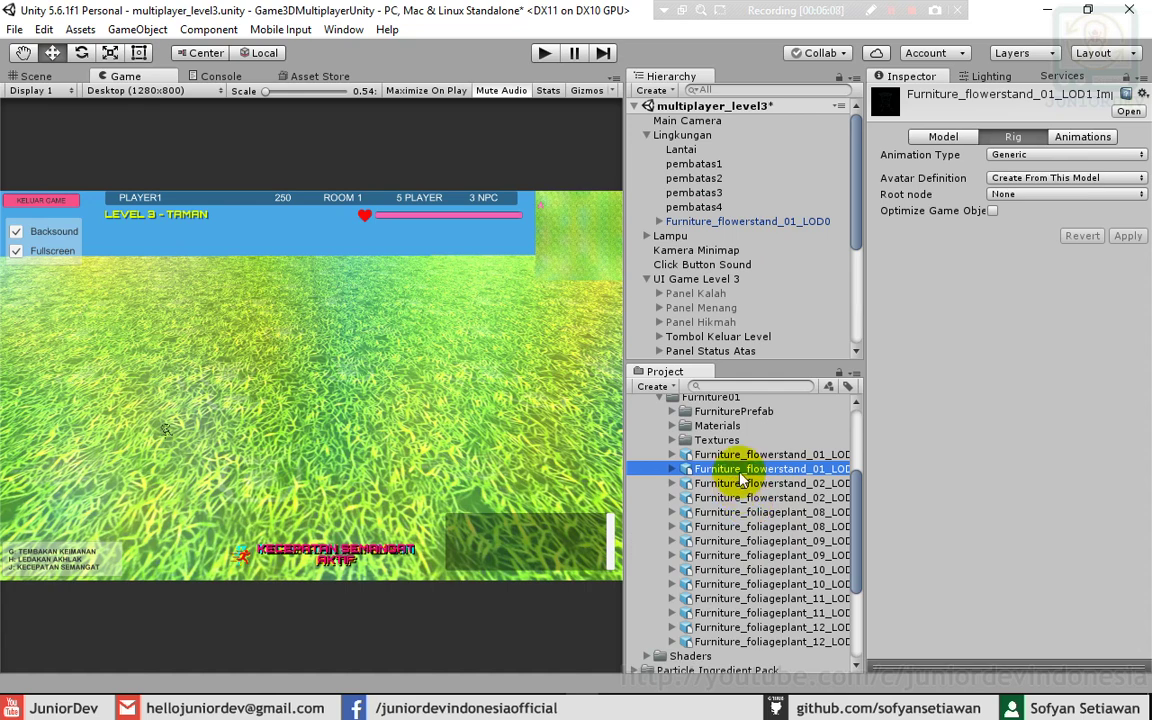
drag(741, 480, 700, 207)
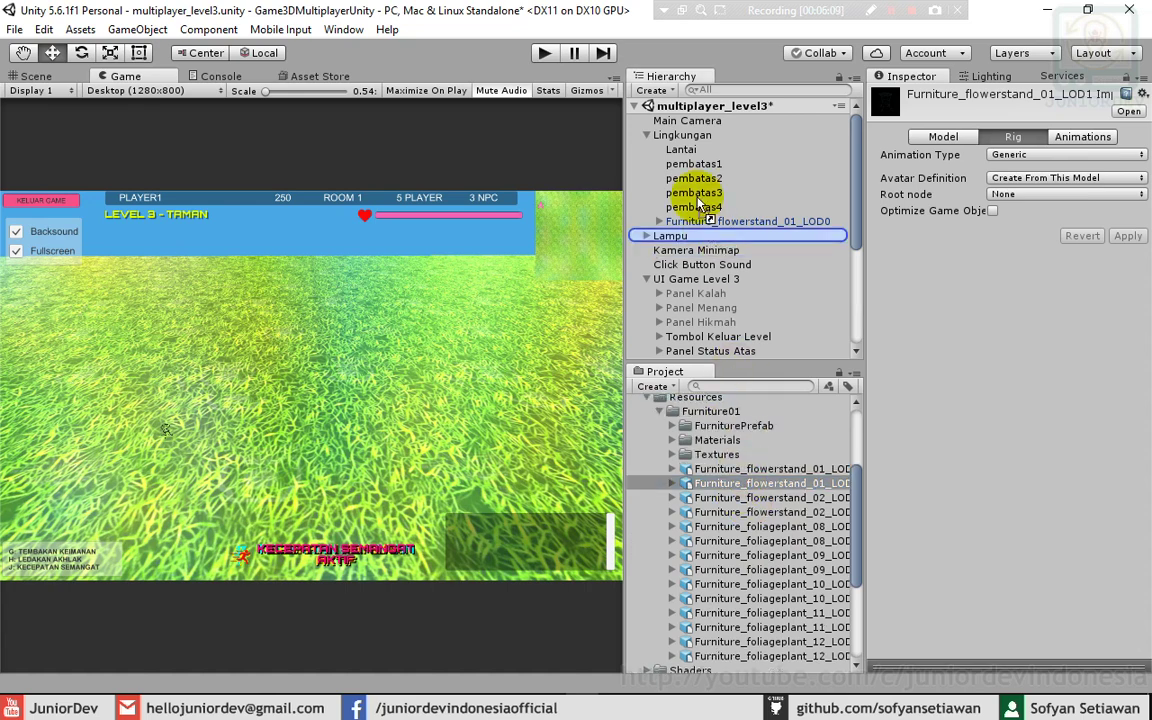
drag(700, 207, 775, 232)
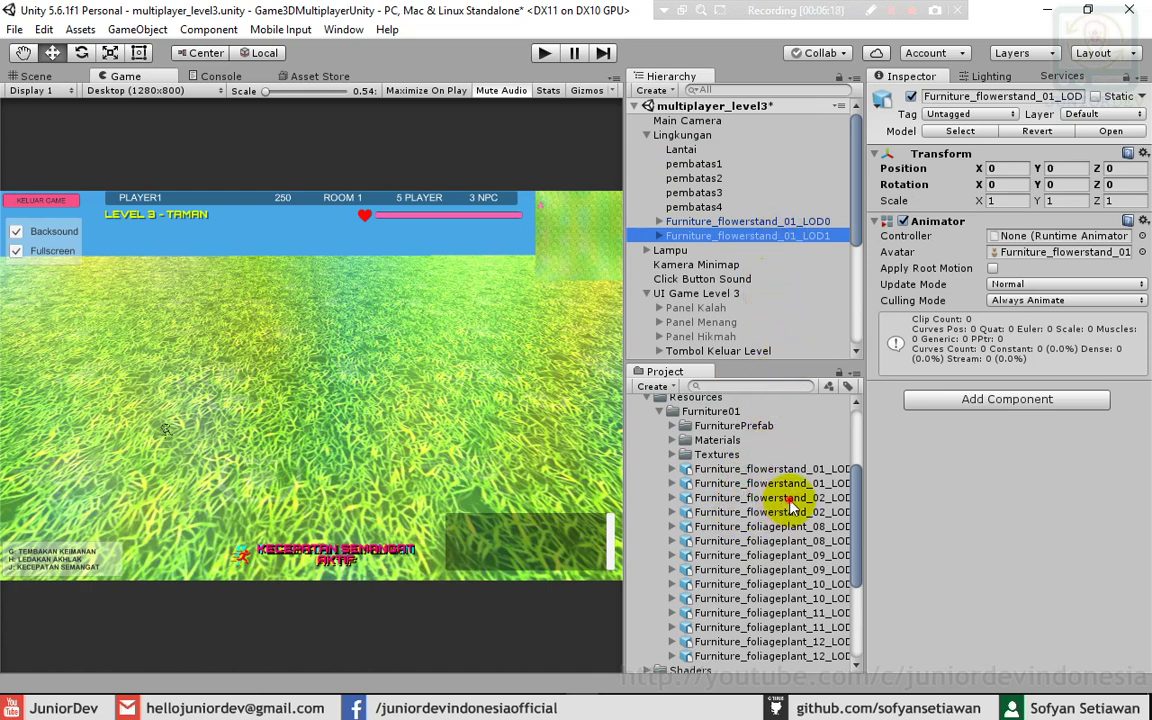
- Add Furniture_flowerstand_02_LOD0 under Lingkungan
click(790, 499)
drag(797, 507, 697, 141)
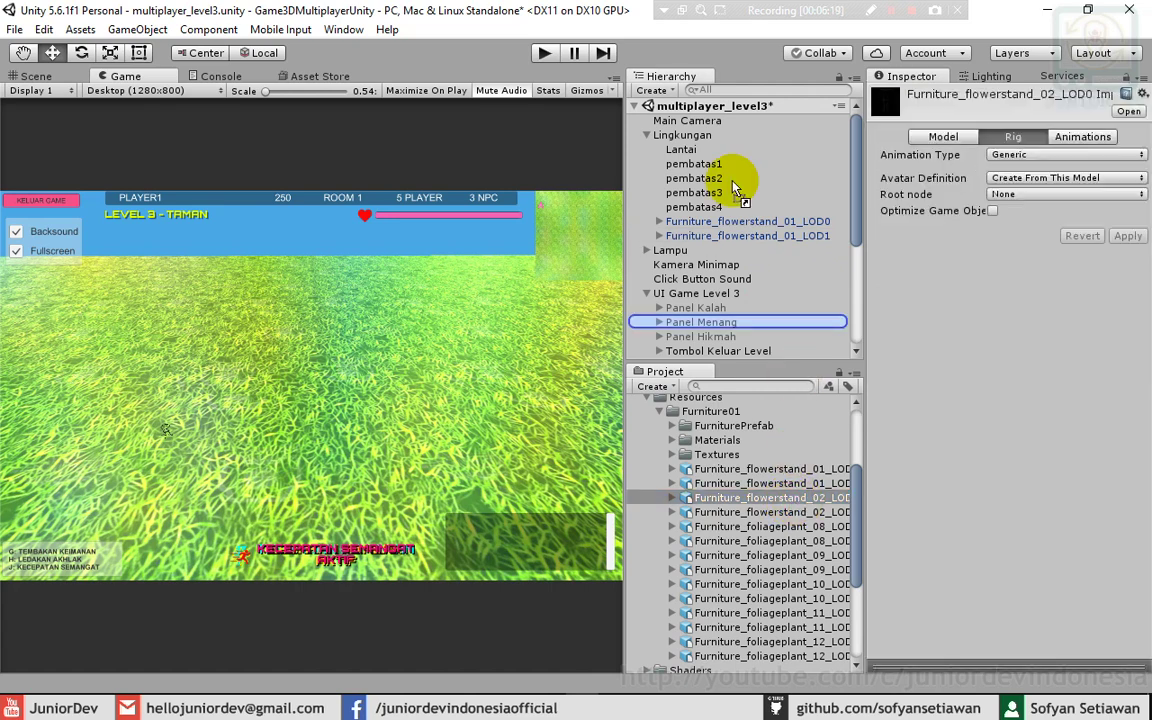
click(690, 149)
click(690, 136)
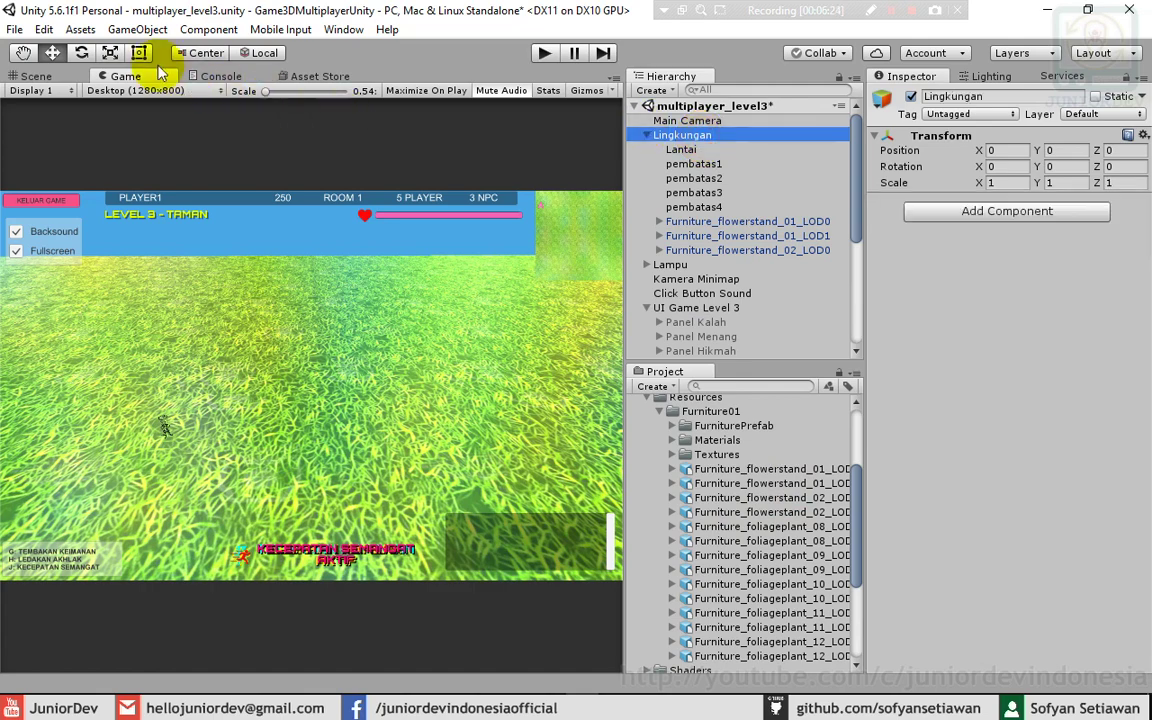
- Frame the Lingkungan group in the Scene view and select the three Furniture_flowerstand objects
click(36, 76)
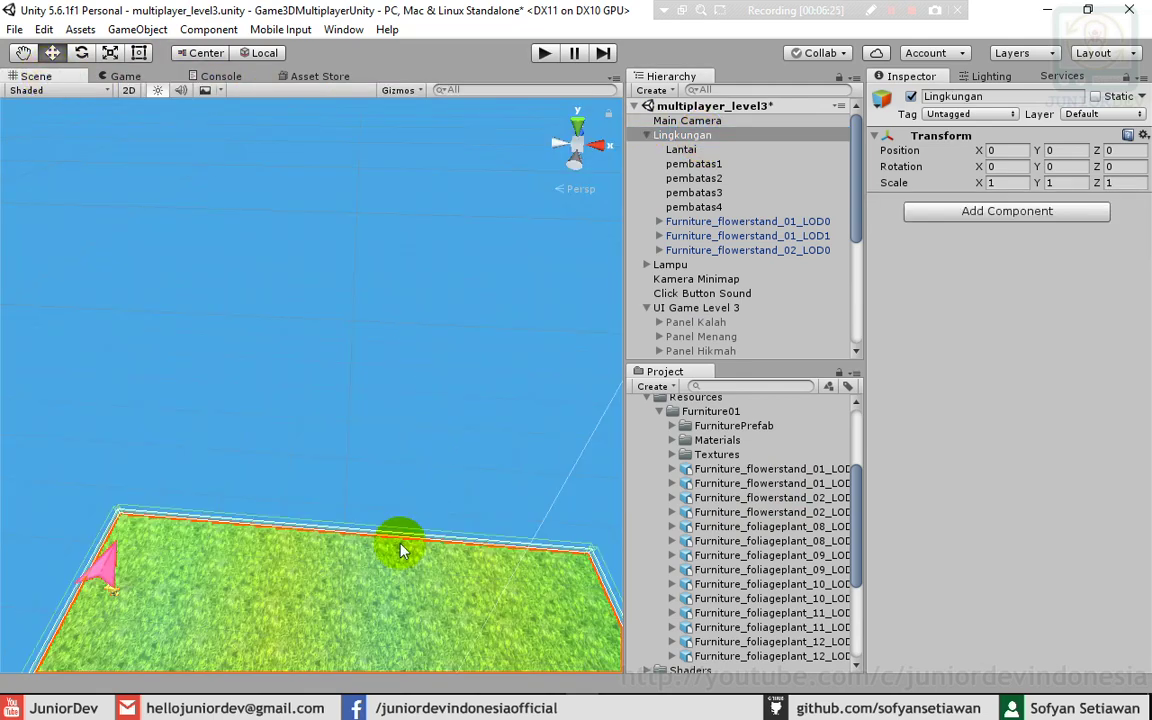
key(f)
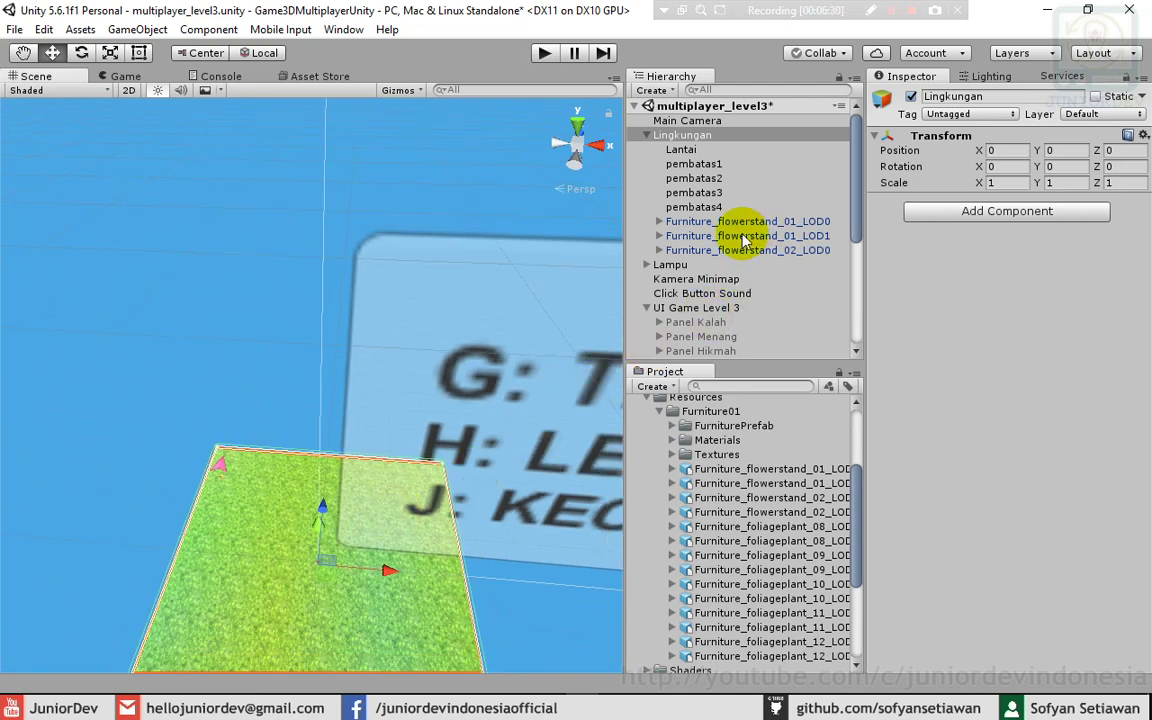
alt+drag(404, 596, 408, 587)
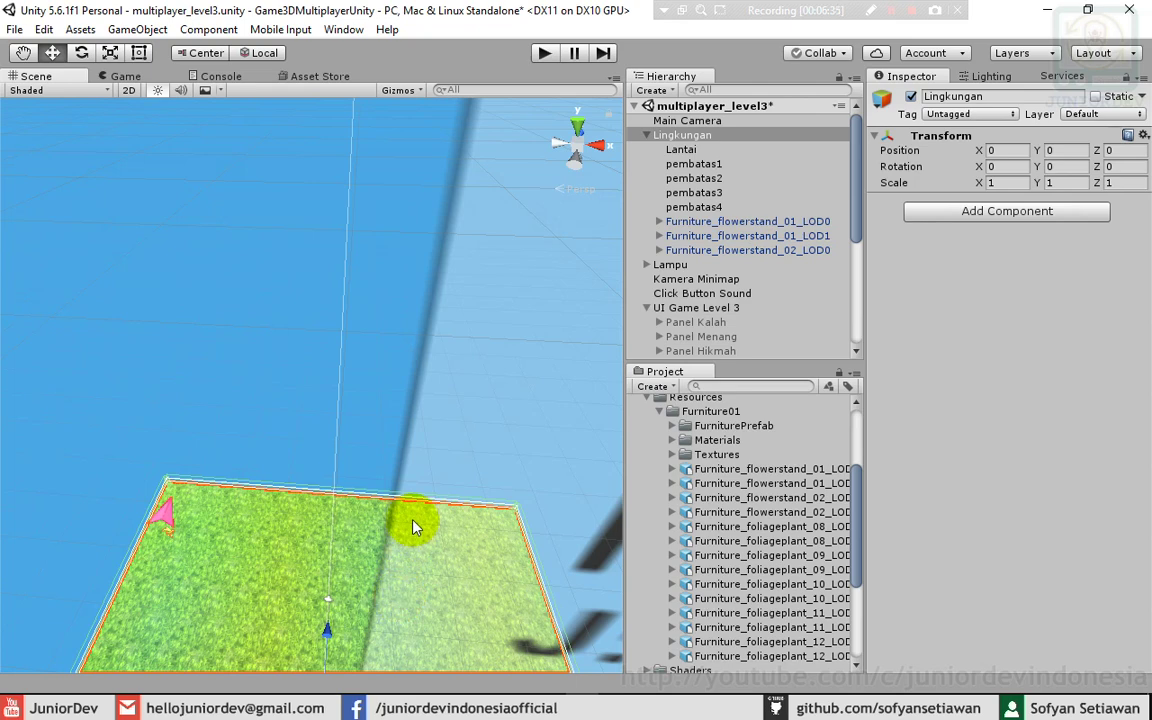
click(737, 222)
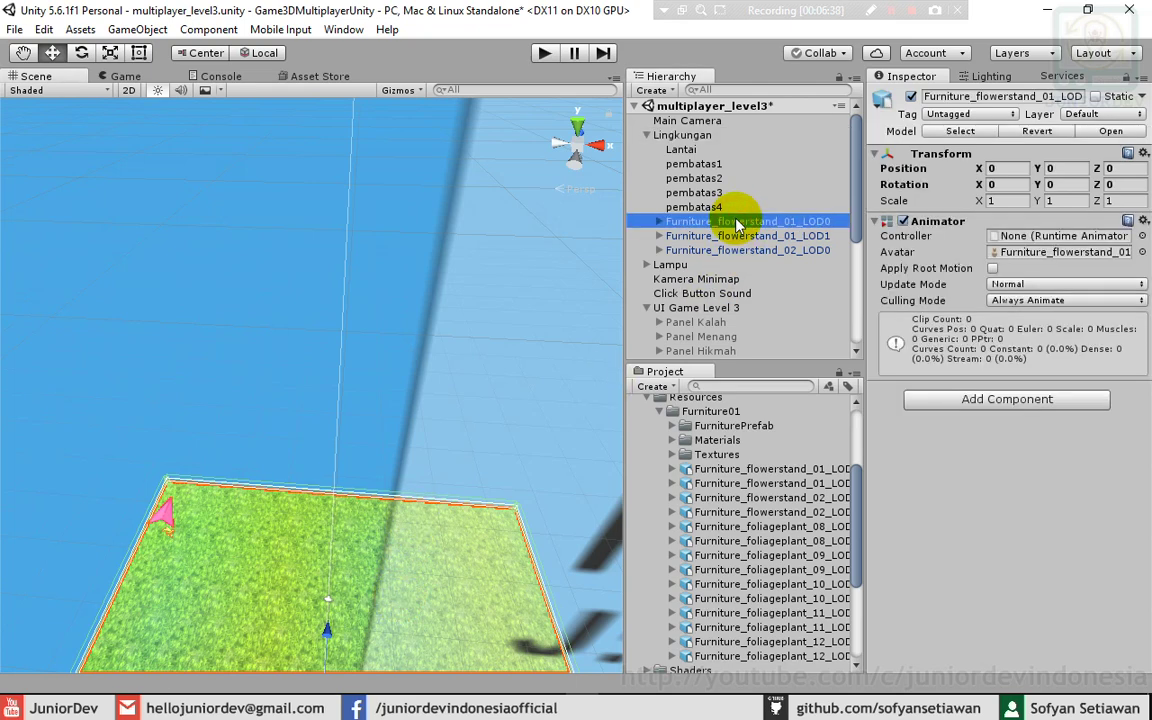
shift+click(731, 251)
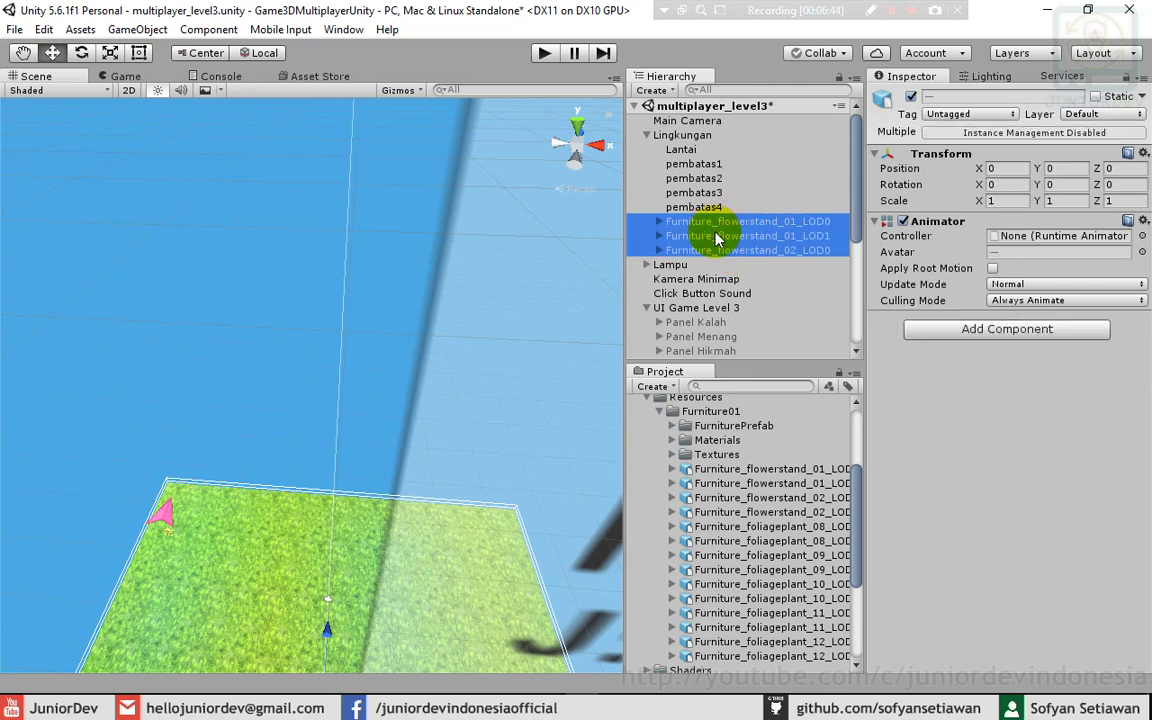
- Delete the three flower-stand objects and check the result in the Game view
key(Delete)
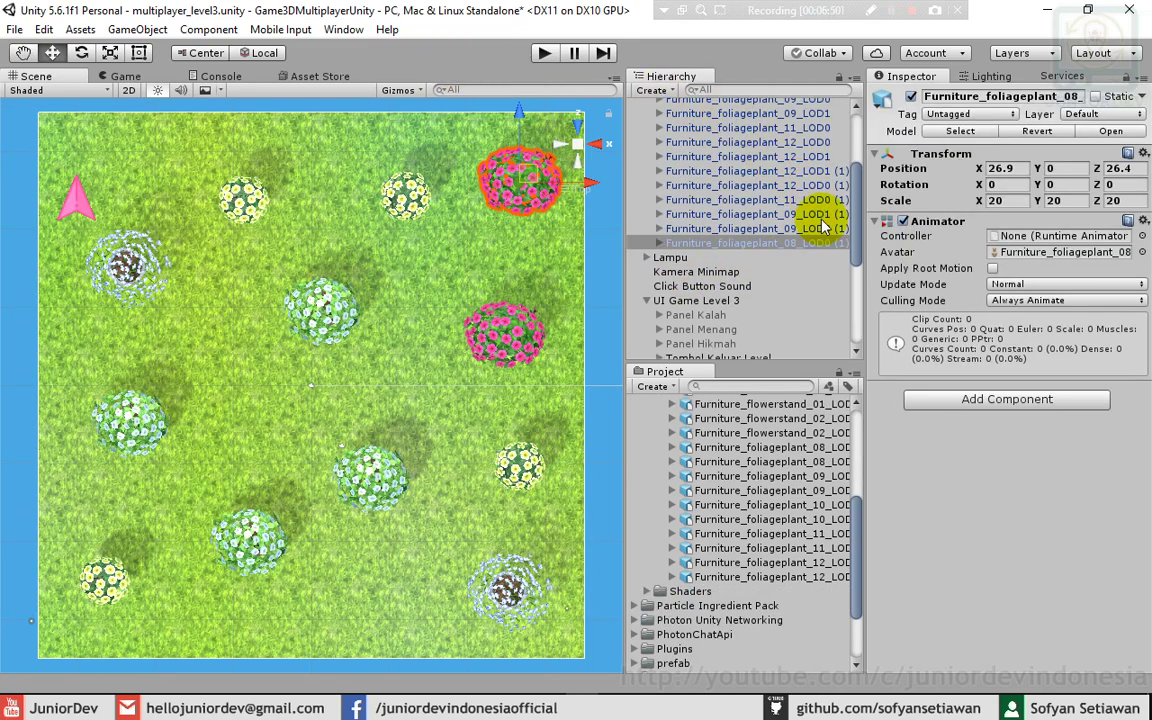
click(858, 222)
drag(858, 222, 852, 182)
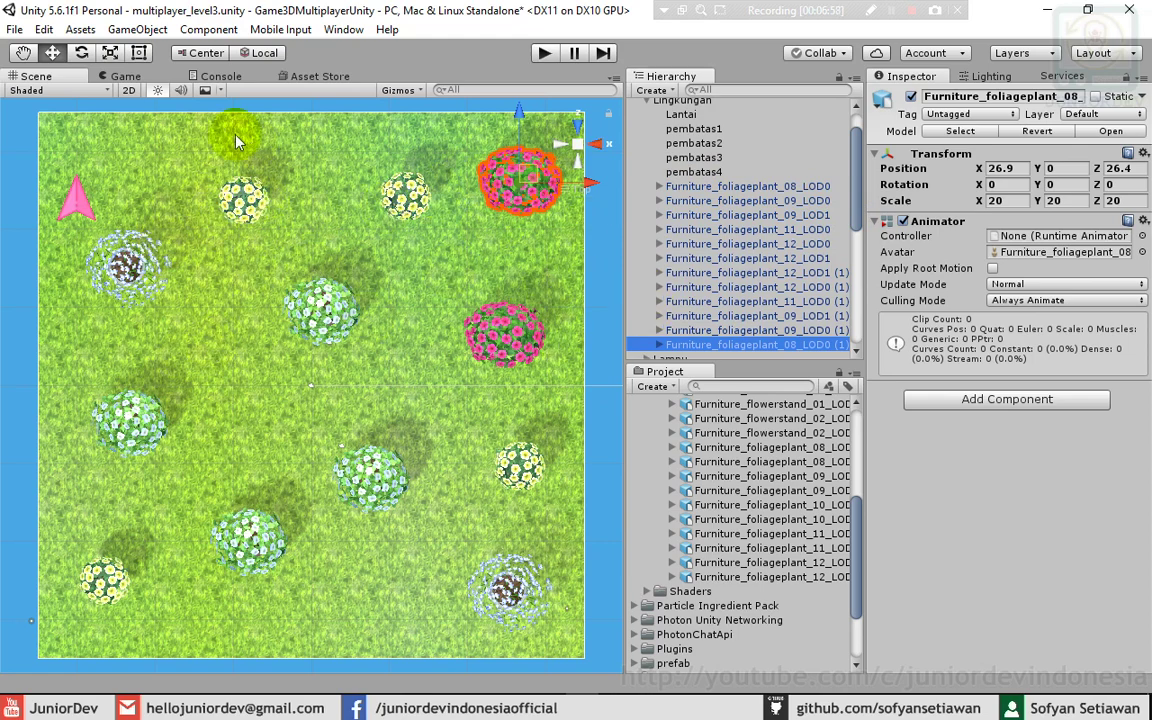
click(118, 83)
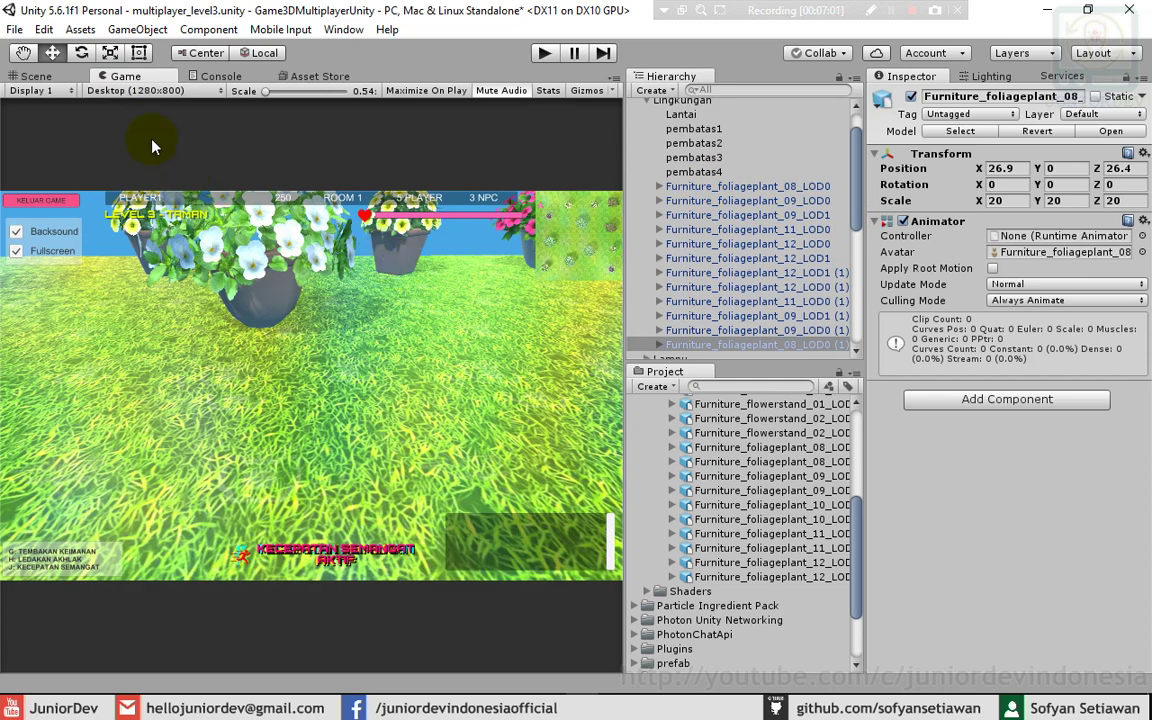
click(52, 76)
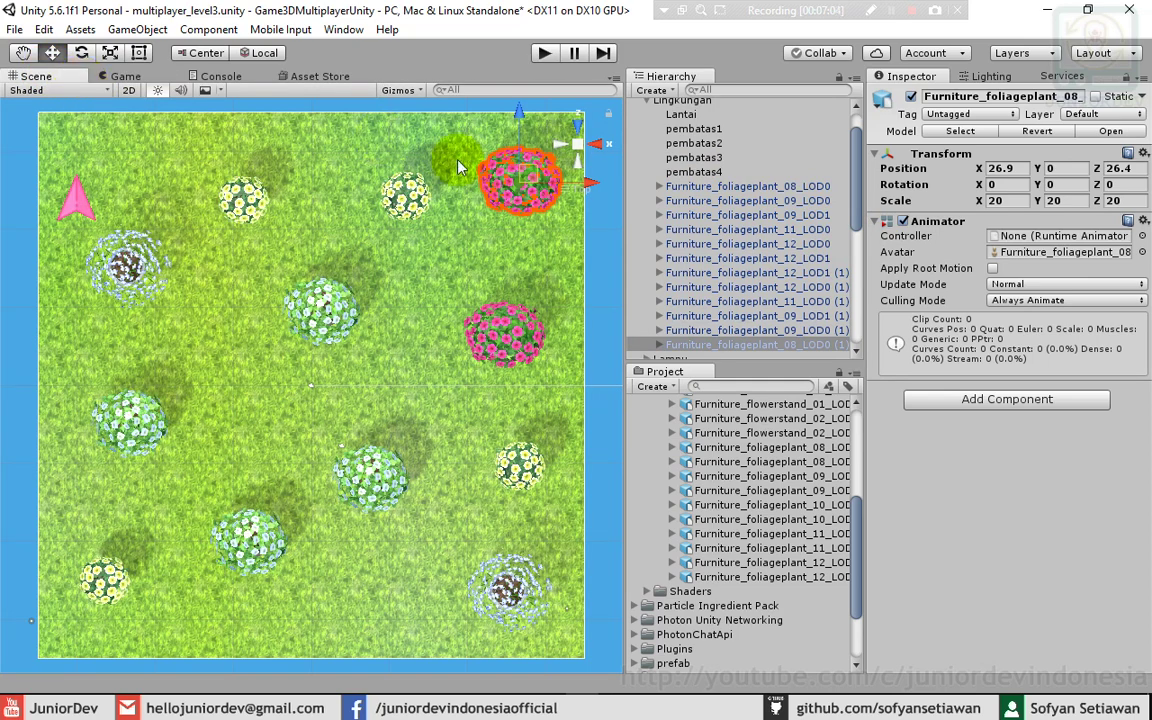
- Select every Furniture_foliageplant object, from foliageplant_08_LOD0 to the last copy
click(785, 187)
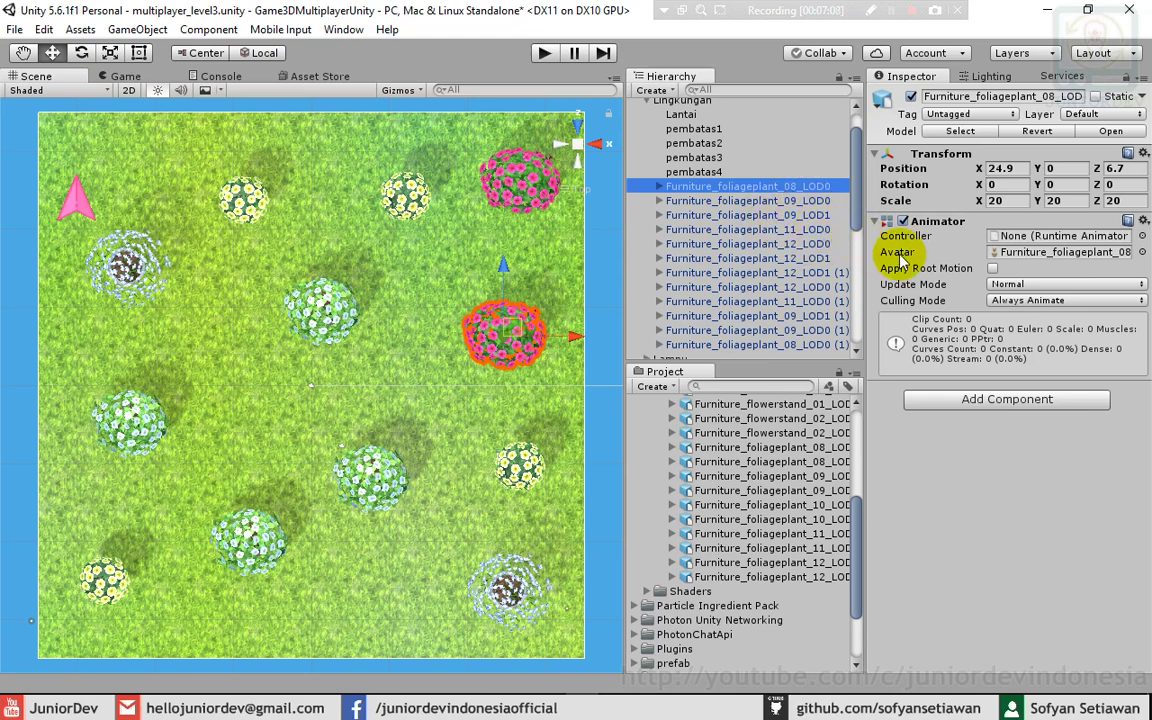
scroll(761, 309, down, 5)
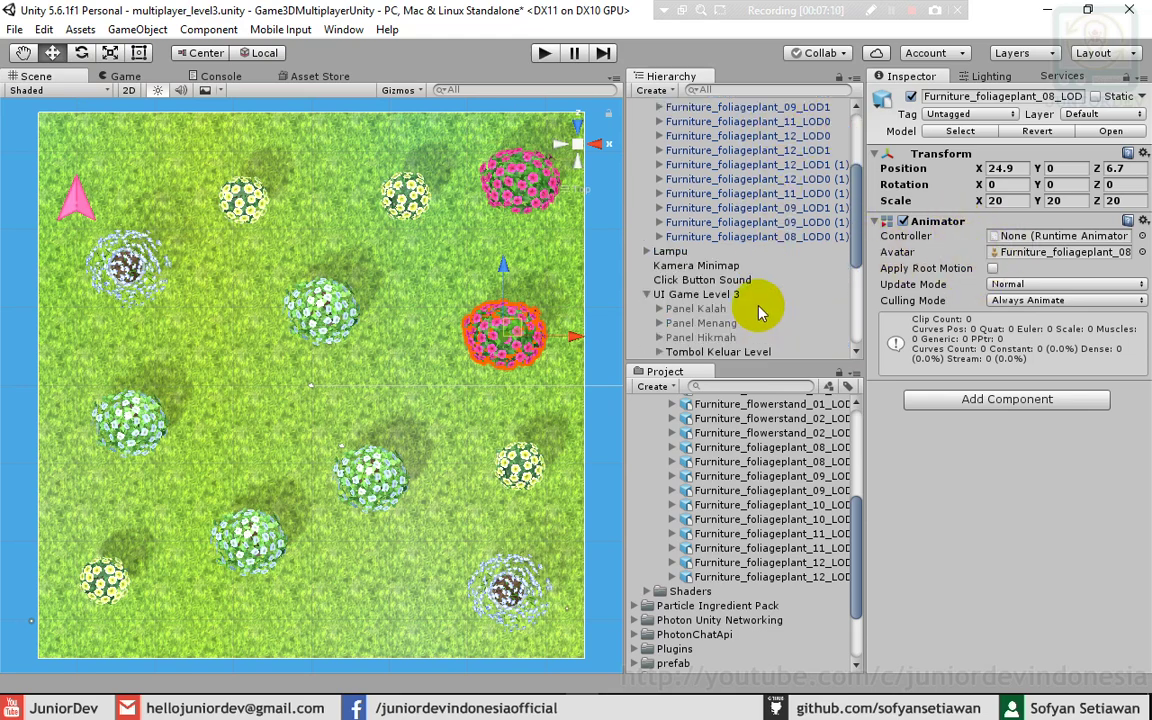
scroll(766, 270, up, 5)
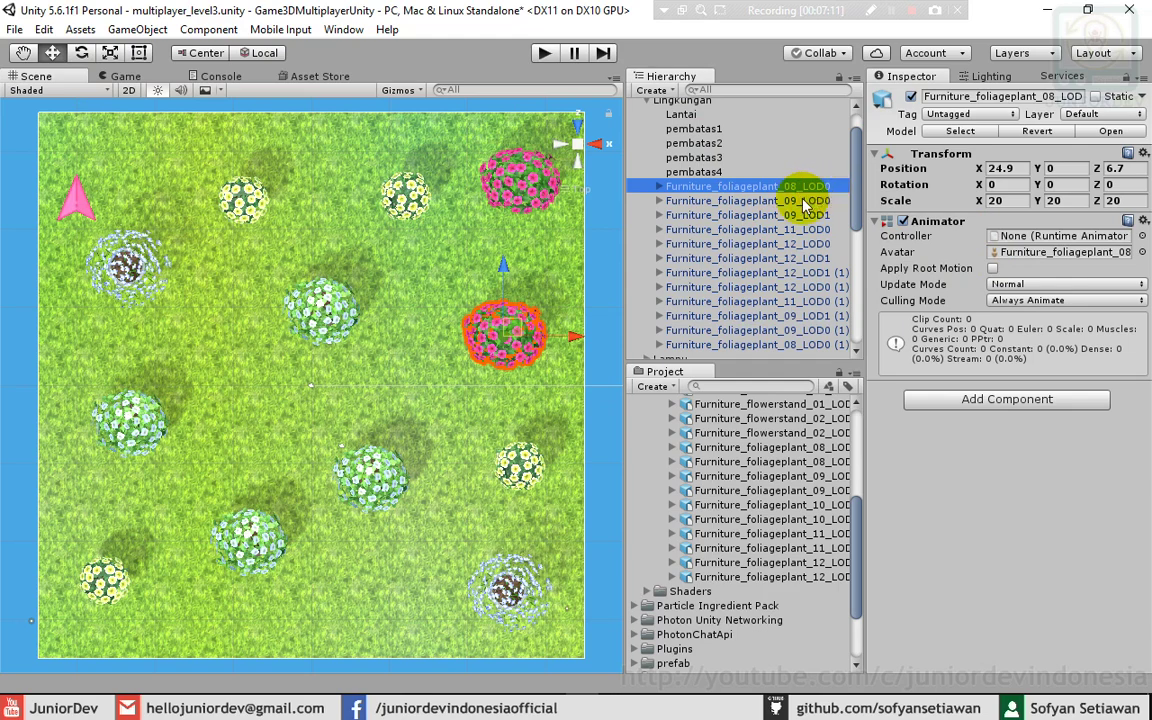
scroll(765, 272, down, 3)
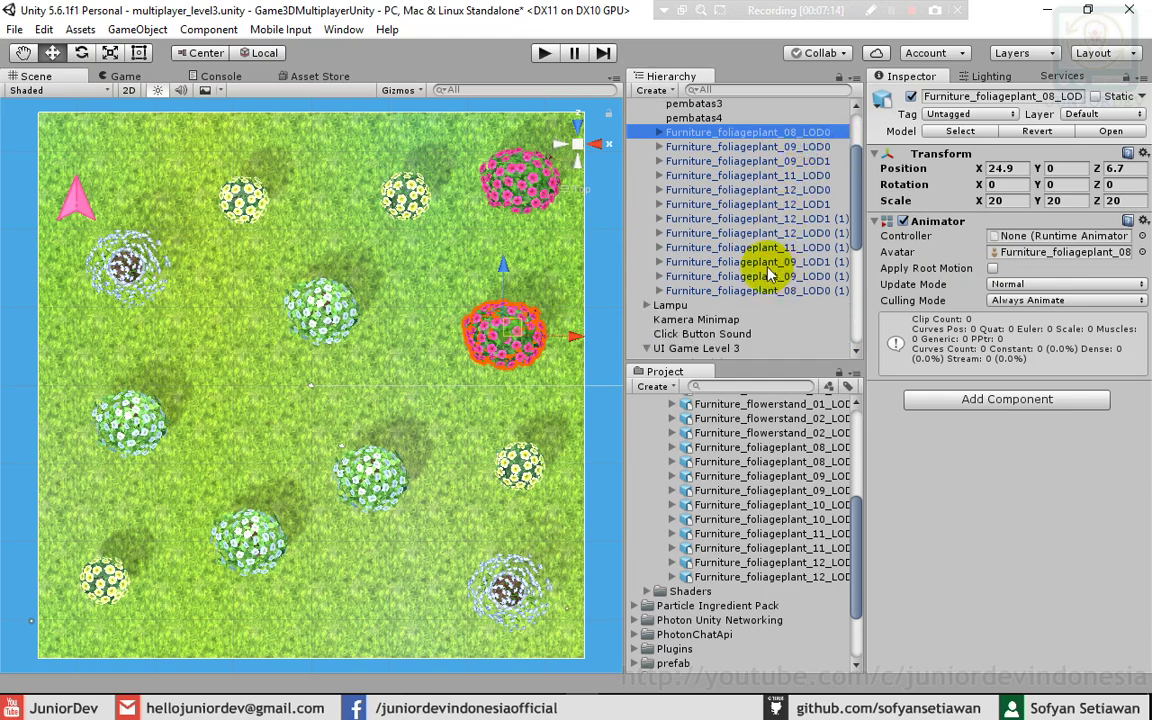
shift+click(739, 288)
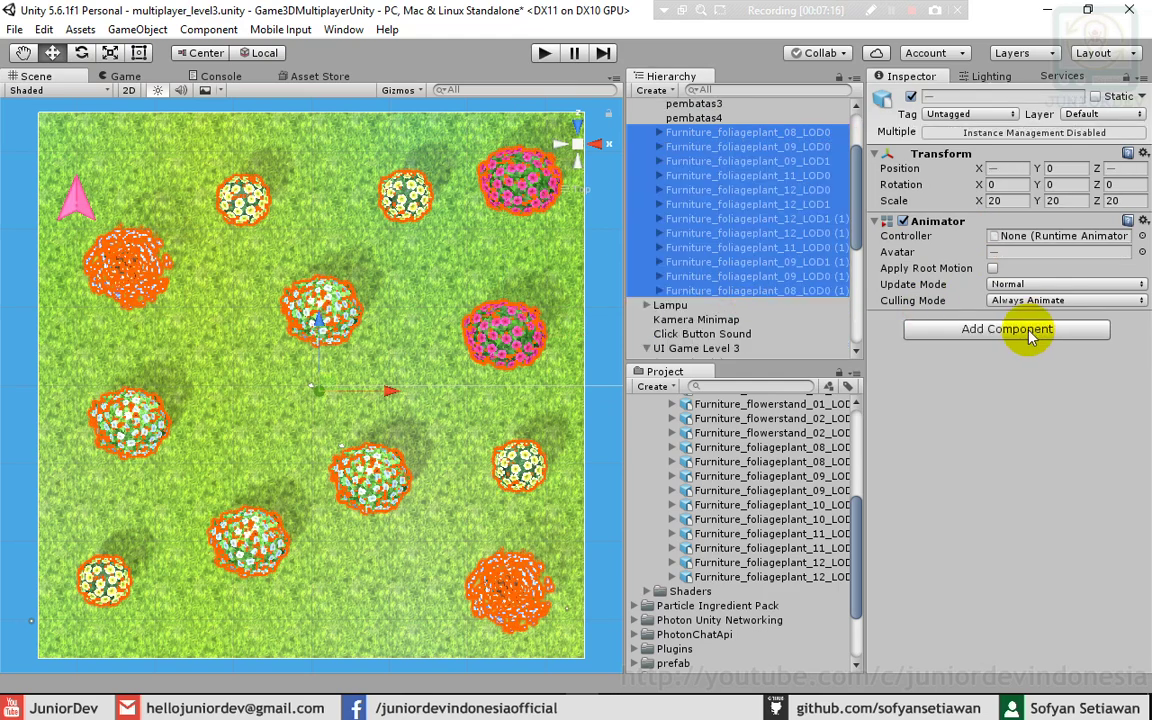
- Add a Box Collider component to all the selected foliage bushes
click(1030, 335)
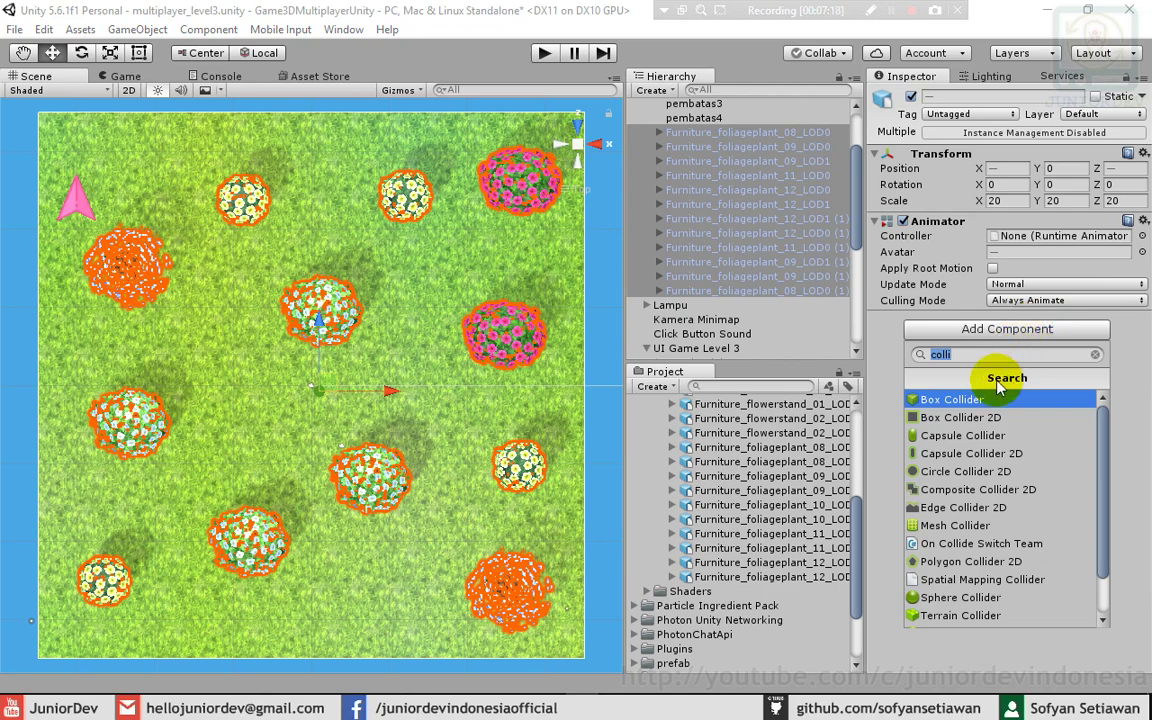
click(960, 399)
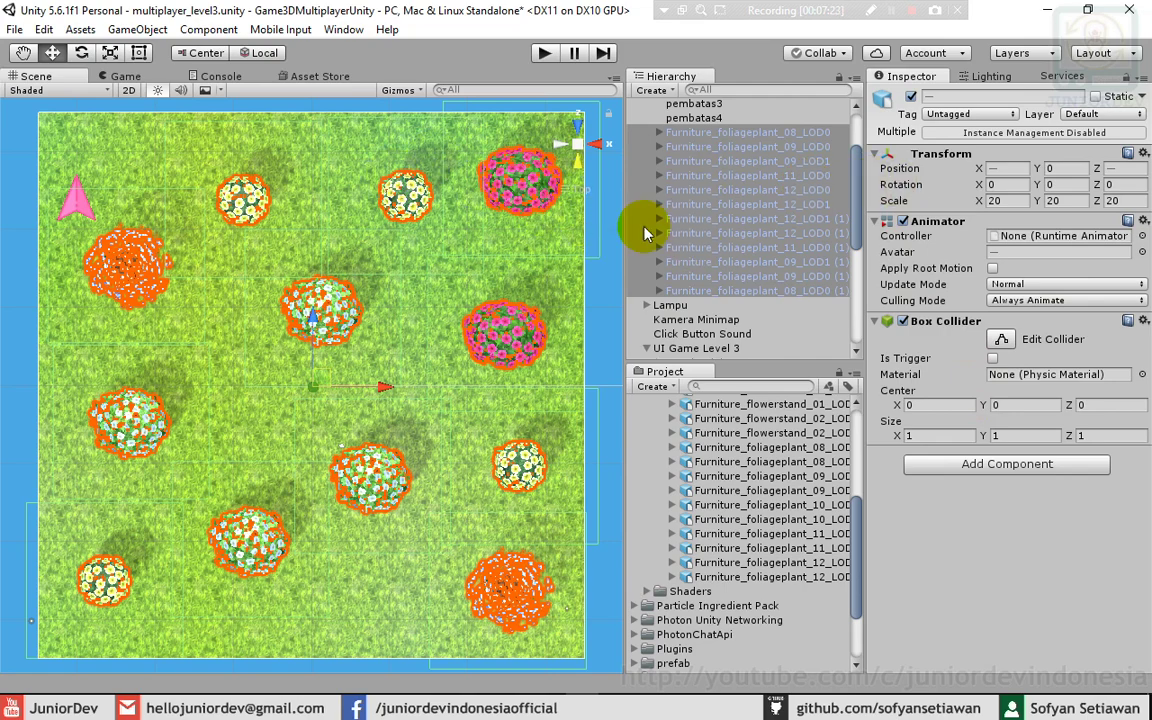
- Expand Furniture_foliageplant_08_LOD0 and select its F_foliageplant_08_LOD0_01 part
click(660, 132)
click(689, 149)
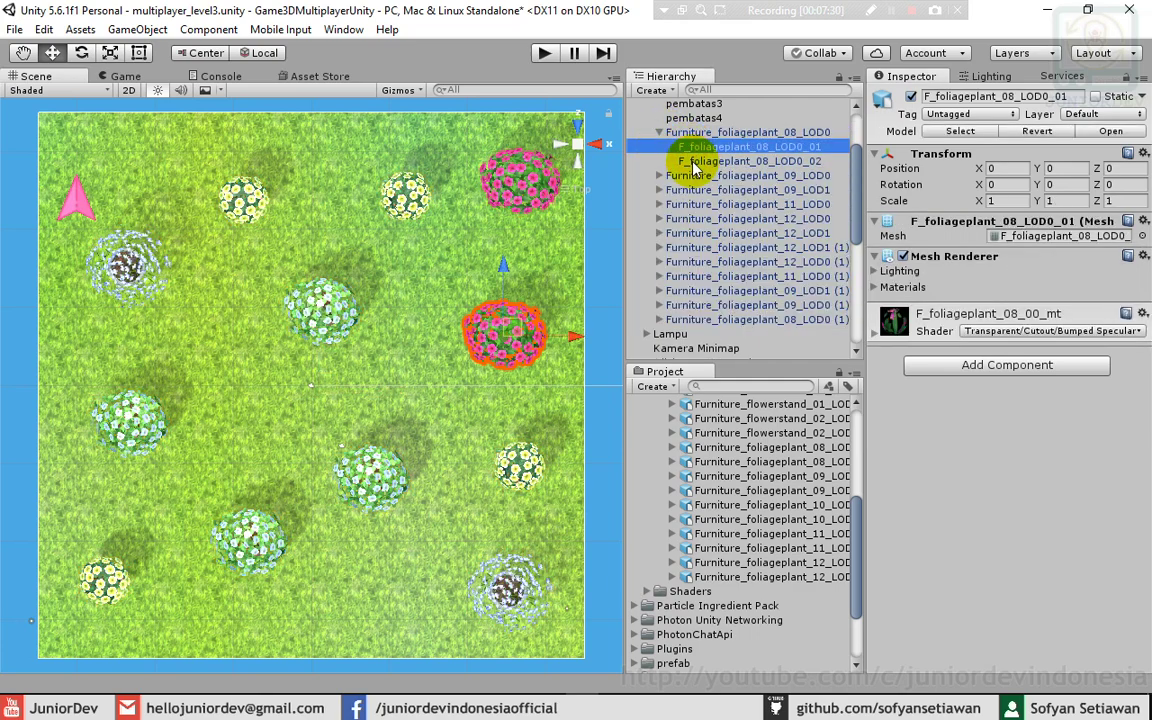
click(692, 162)
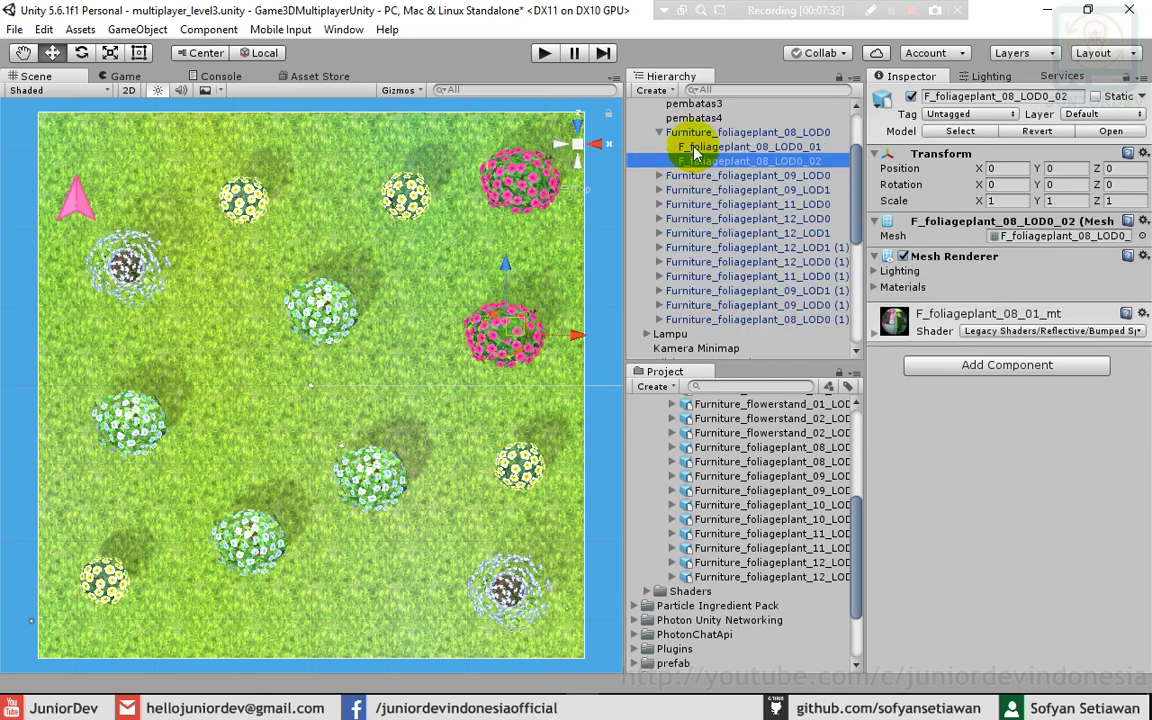
click(694, 148)
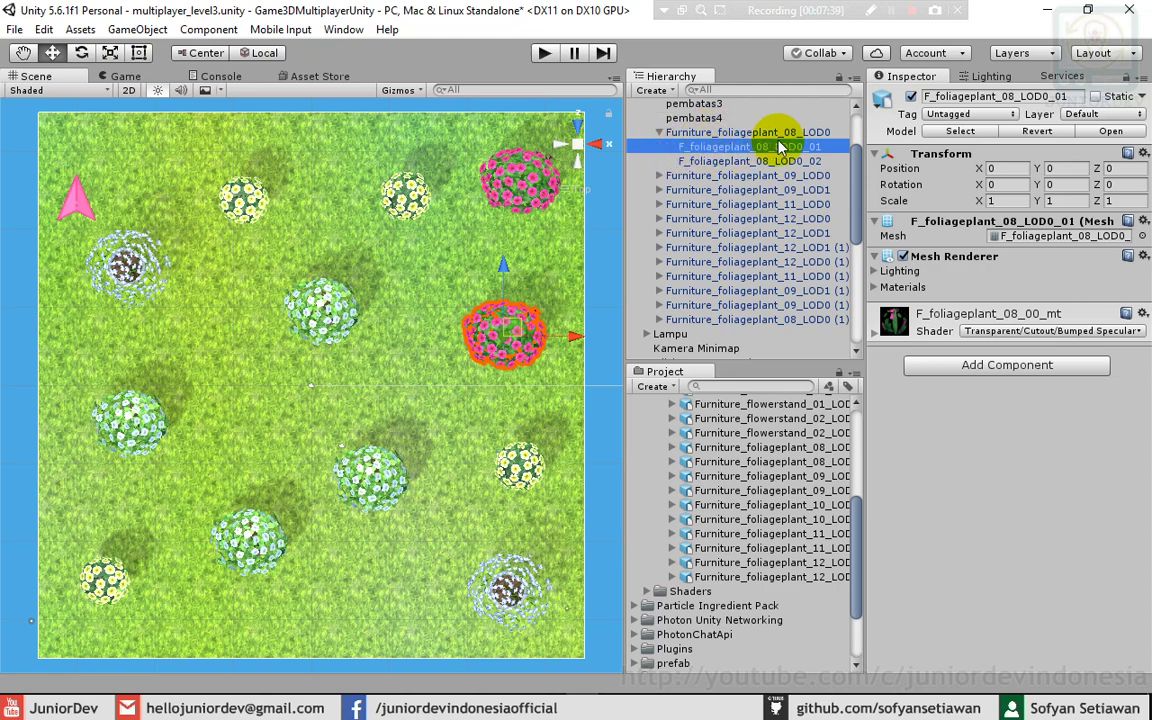
- Expand the remaining foliage bushes, originals and (1) copies, to reveal their mesh parts
click(659, 176)
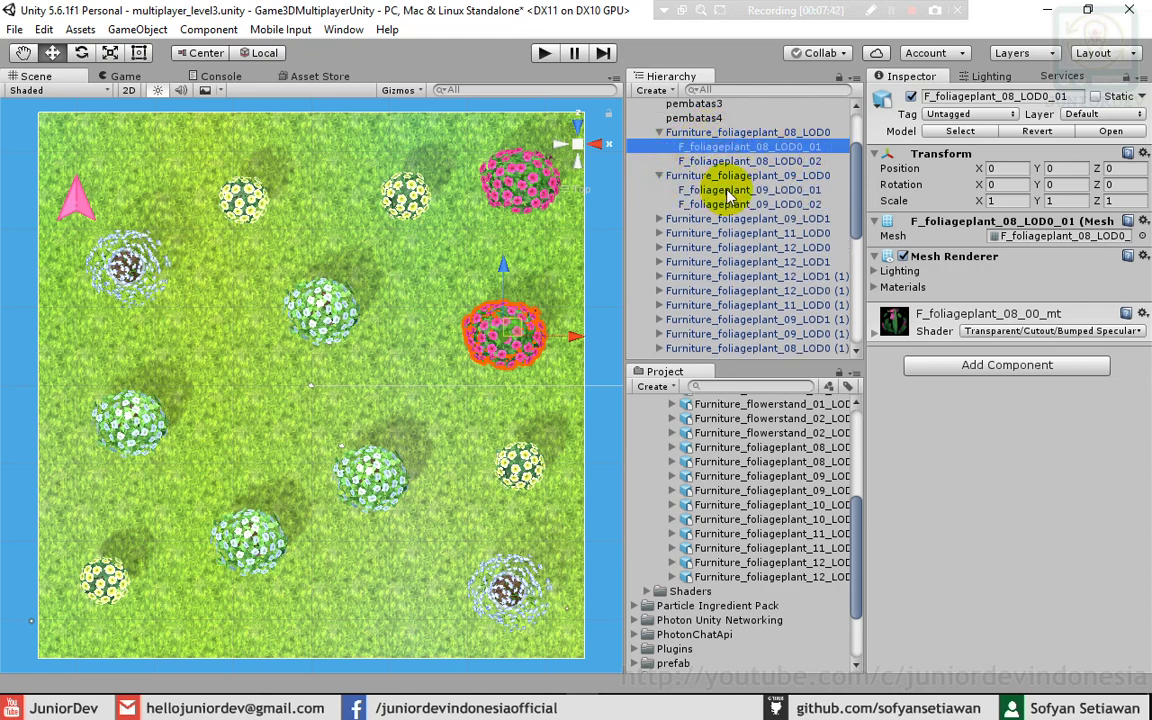
click(730, 189)
click(659, 219)
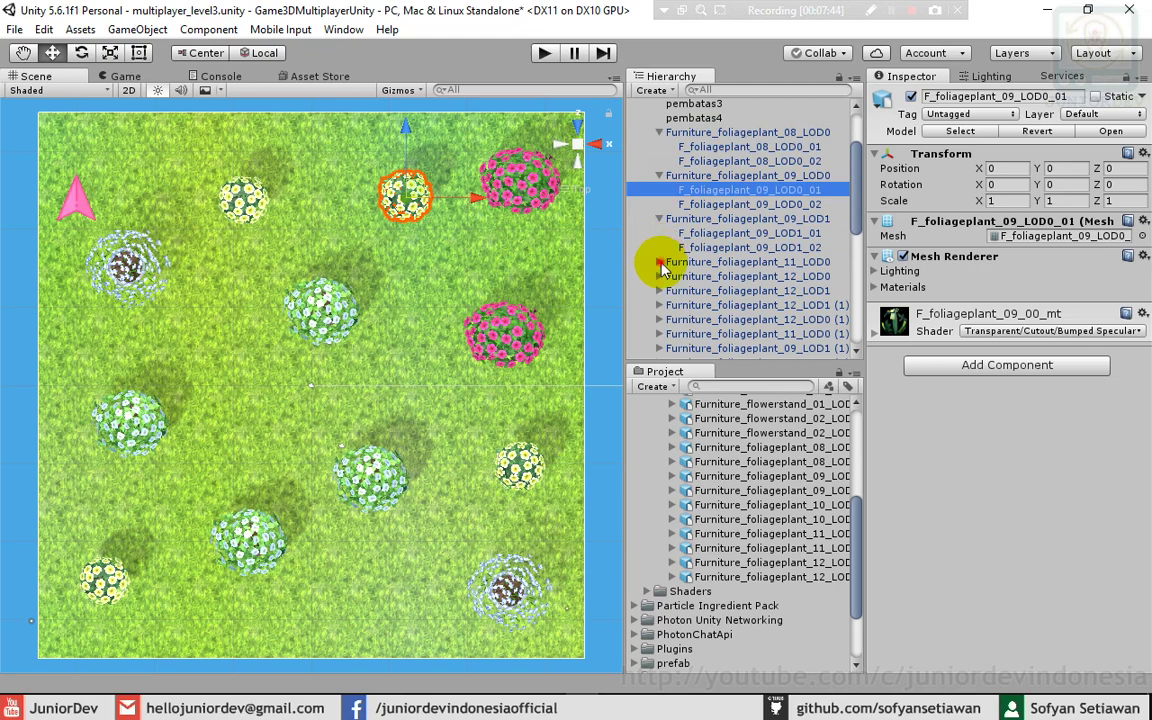
click(659, 262)
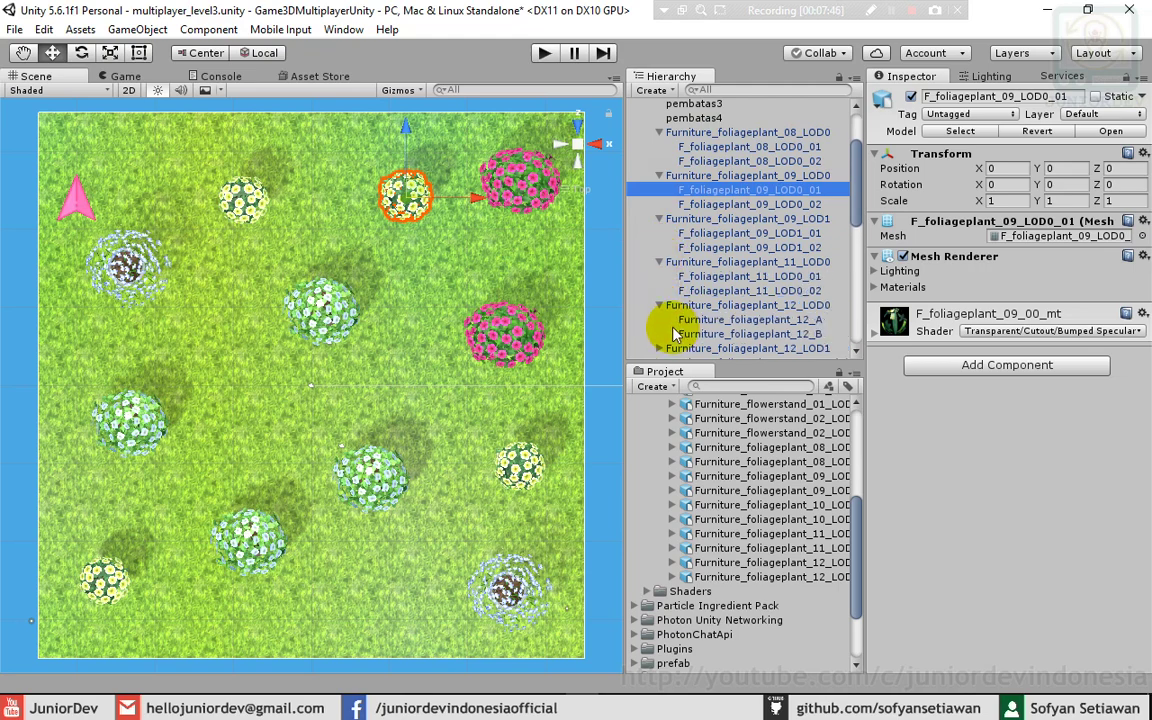
click(659, 305)
scroll(668, 280, down, 3)
click(659, 248)
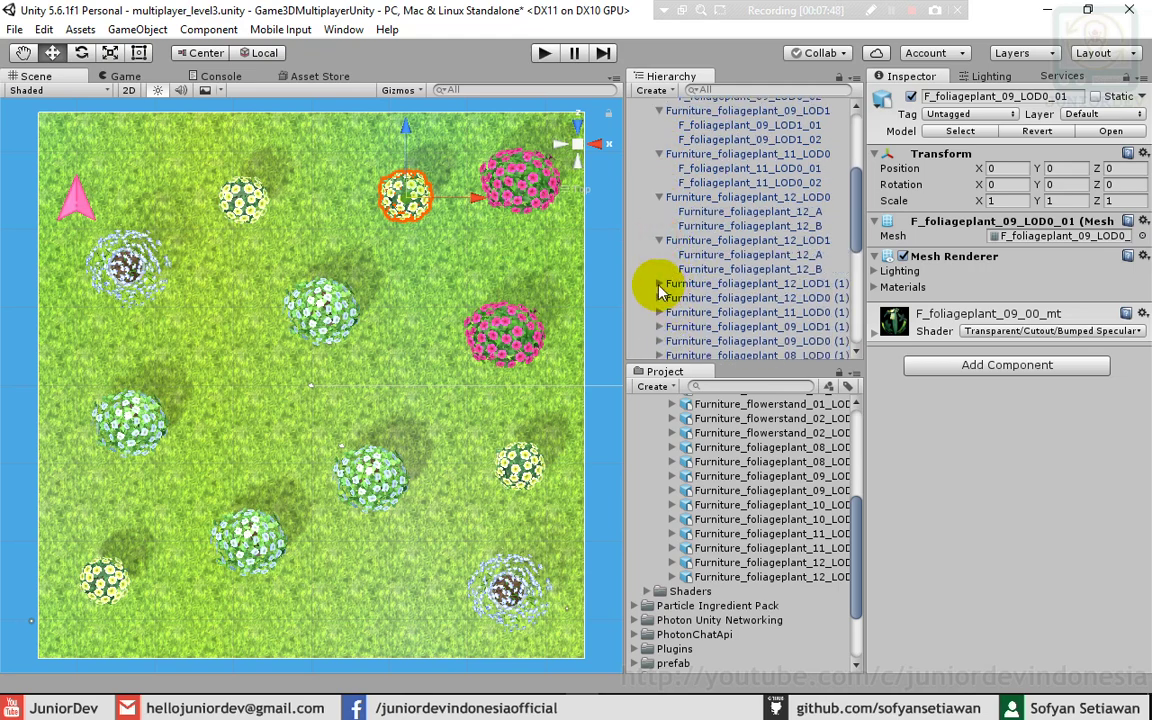
click(660, 283)
scroll(665, 303, down, 5)
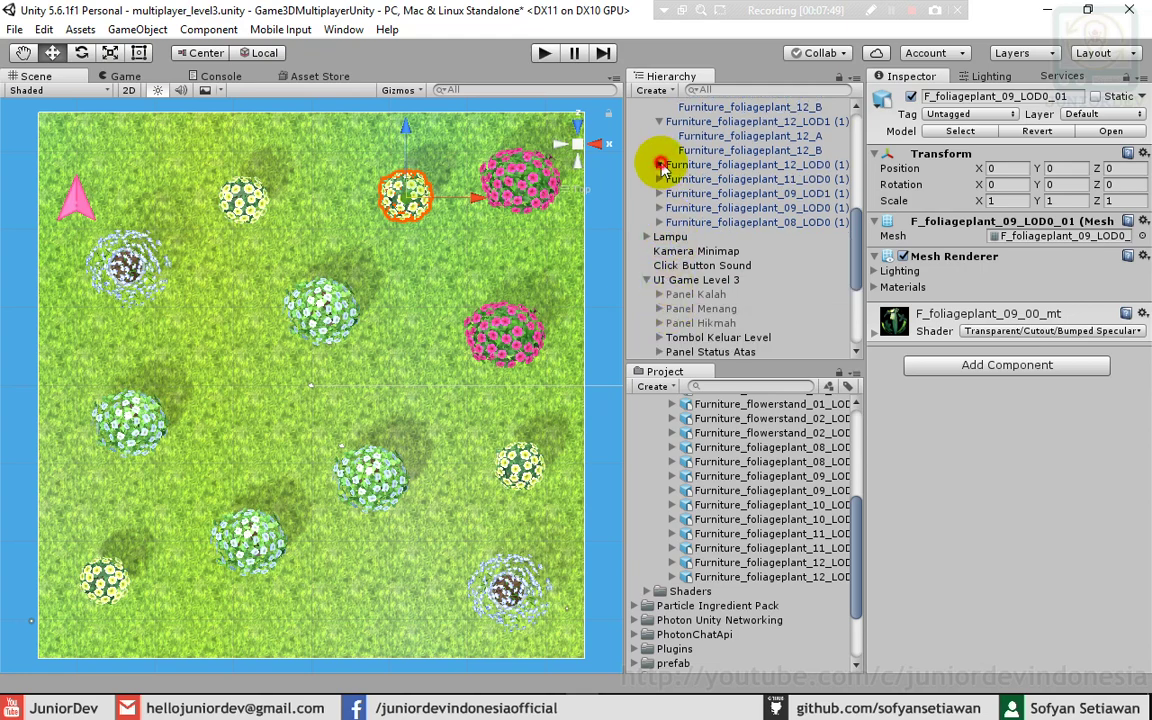
click(659, 164)
click(659, 208)
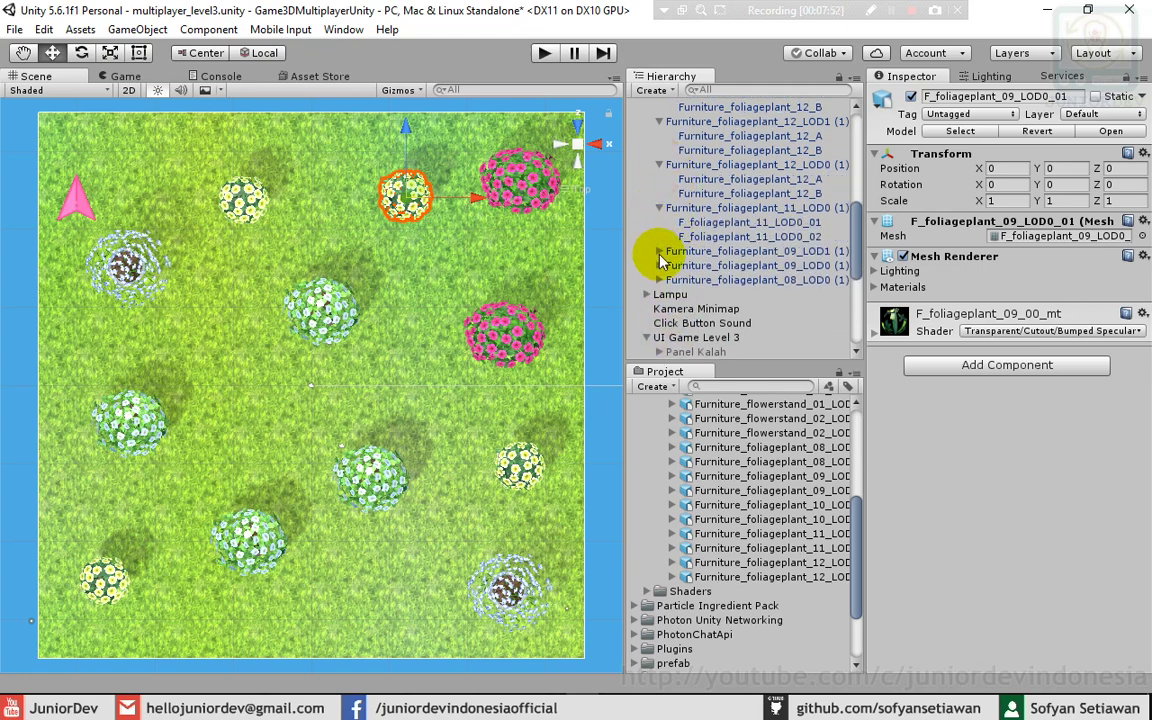
click(659, 251)
click(660, 295)
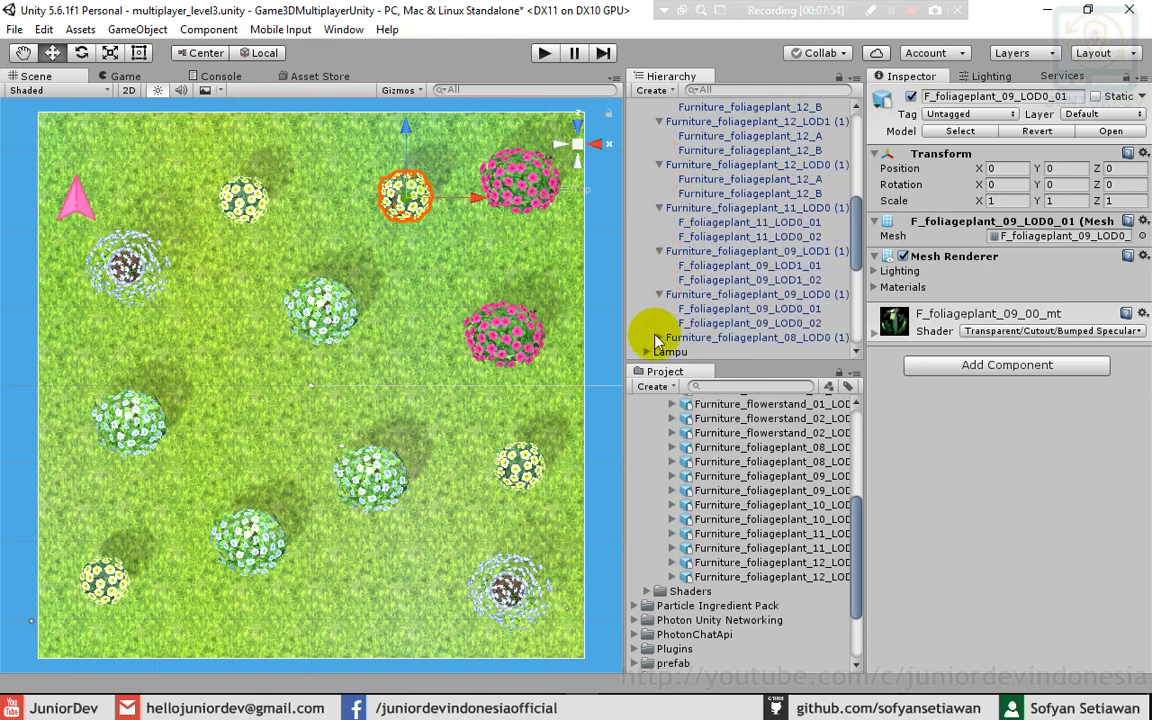
click(659, 337)
scroll(700, 315, down, 2)
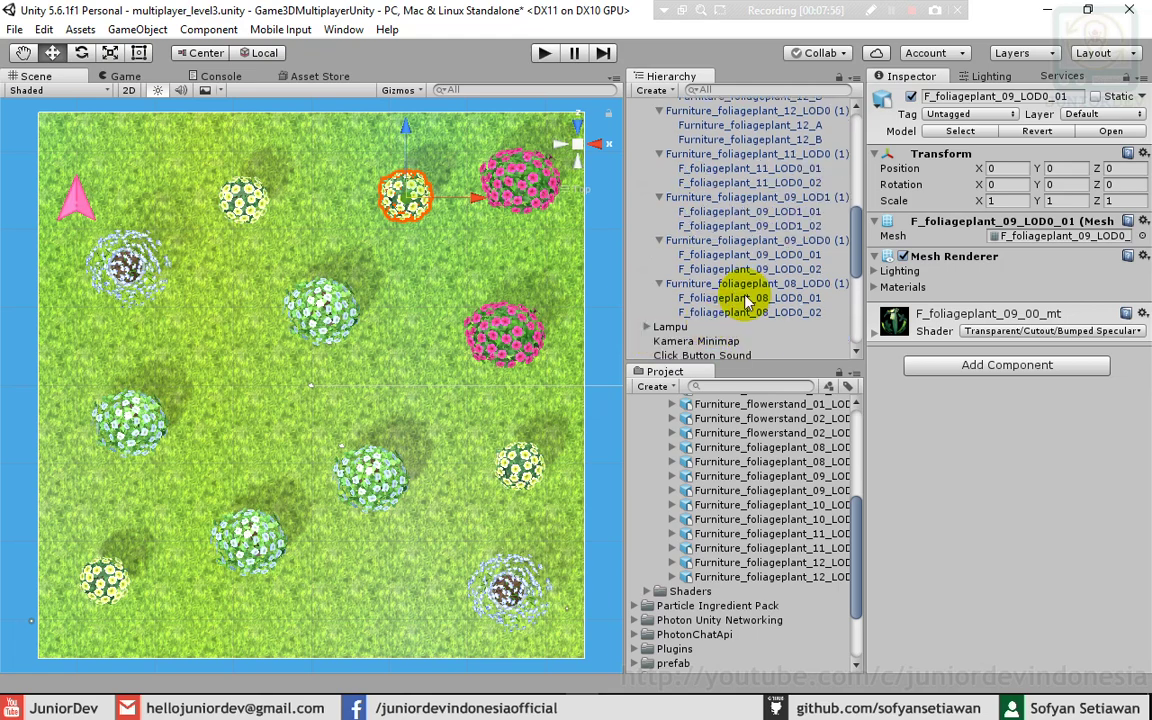
- Multi-select each bush's _01 or Furniture_foliageplant_12_A mesh part across all copies
click(746, 300)
ctrl+click(745, 257)
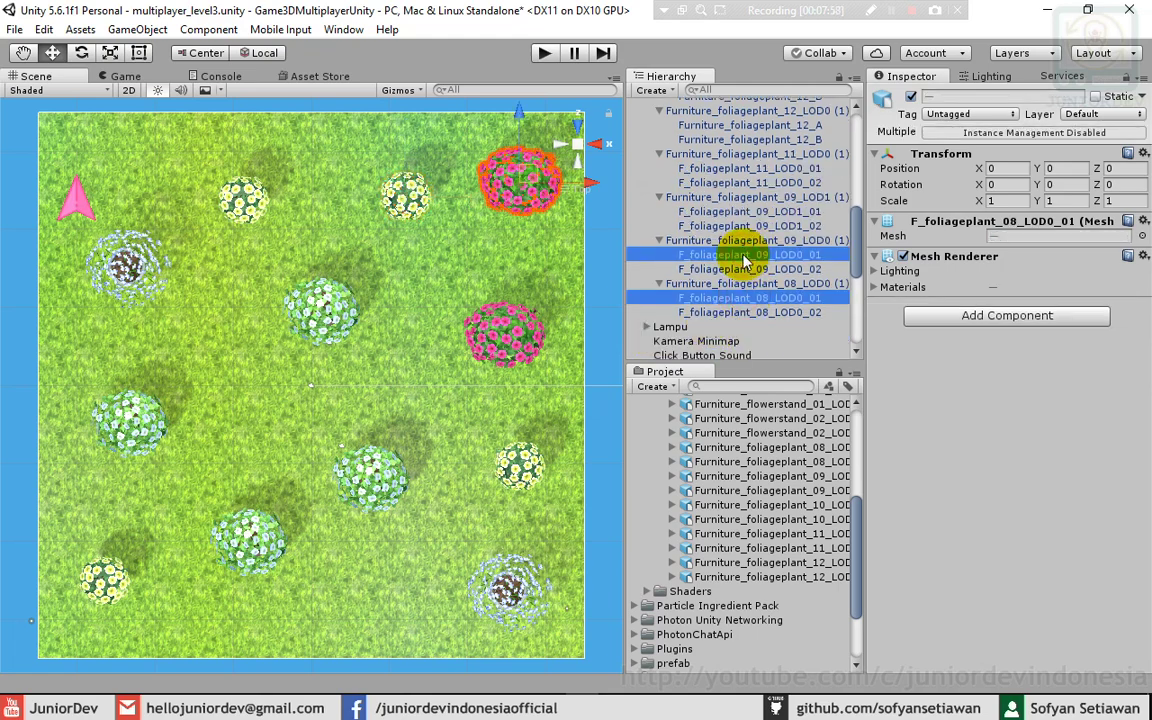
ctrl+click(765, 212)
ctrl+click(765, 170)
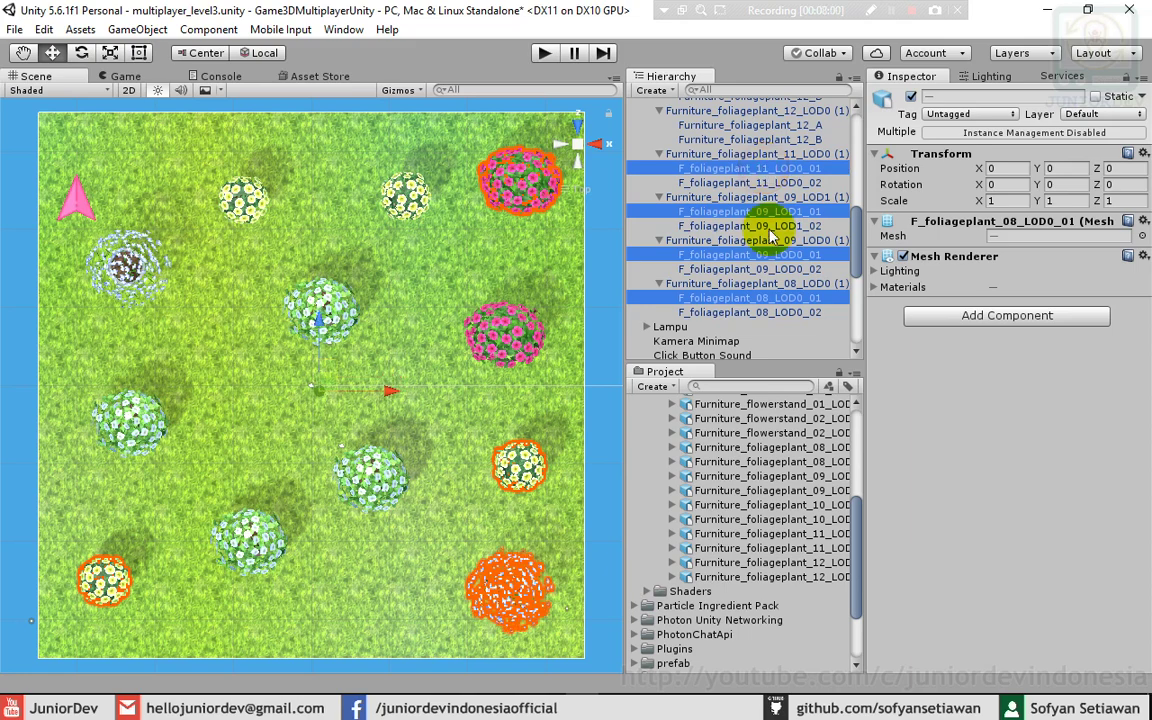
scroll(780, 225, up, 4)
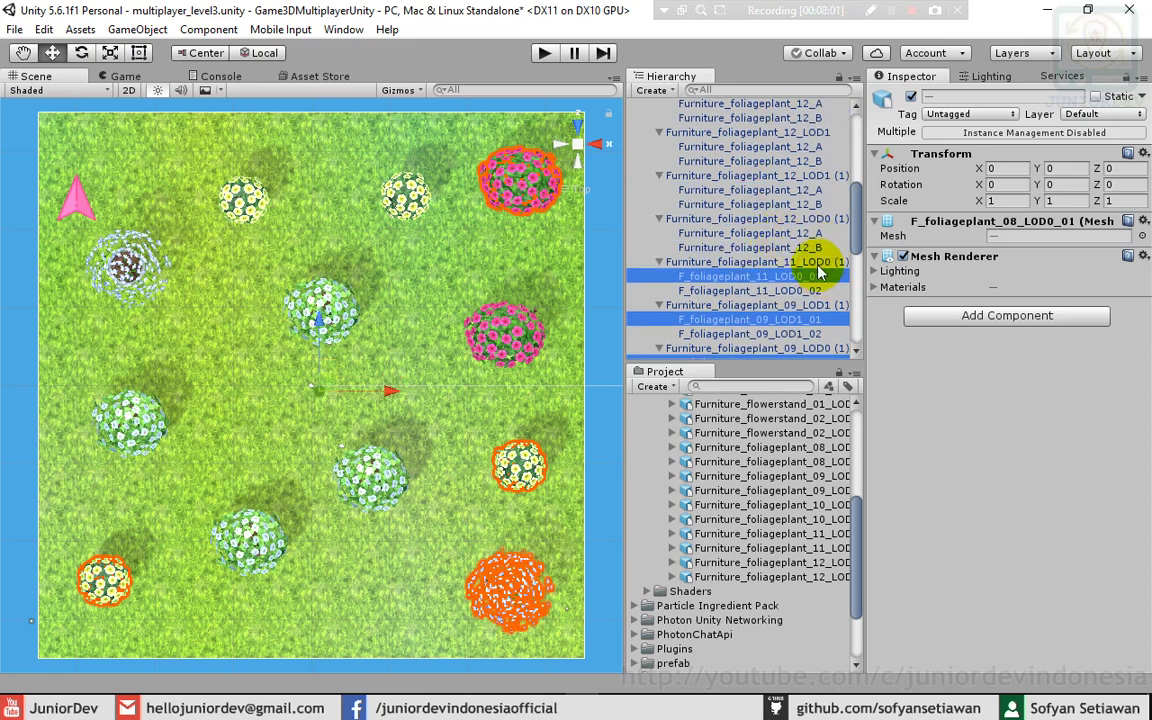
ctrl+click(768, 232)
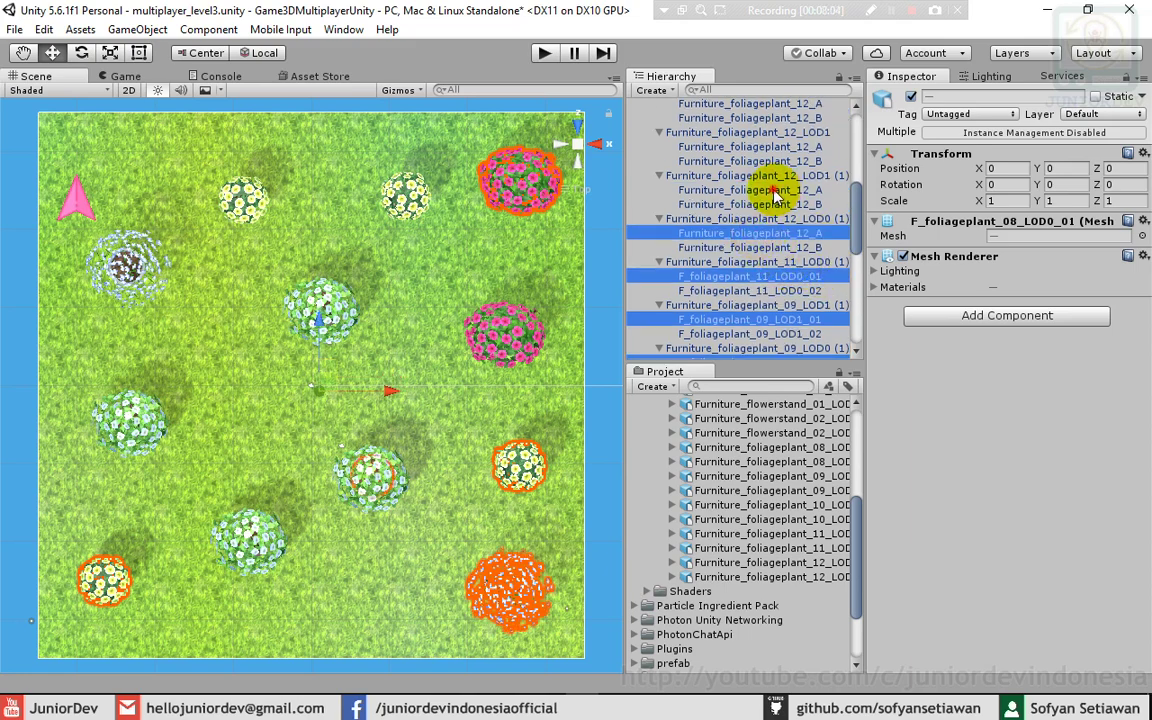
ctrl+click(768, 189)
ctrl+click(768, 146)
scroll(776, 214, up, 4)
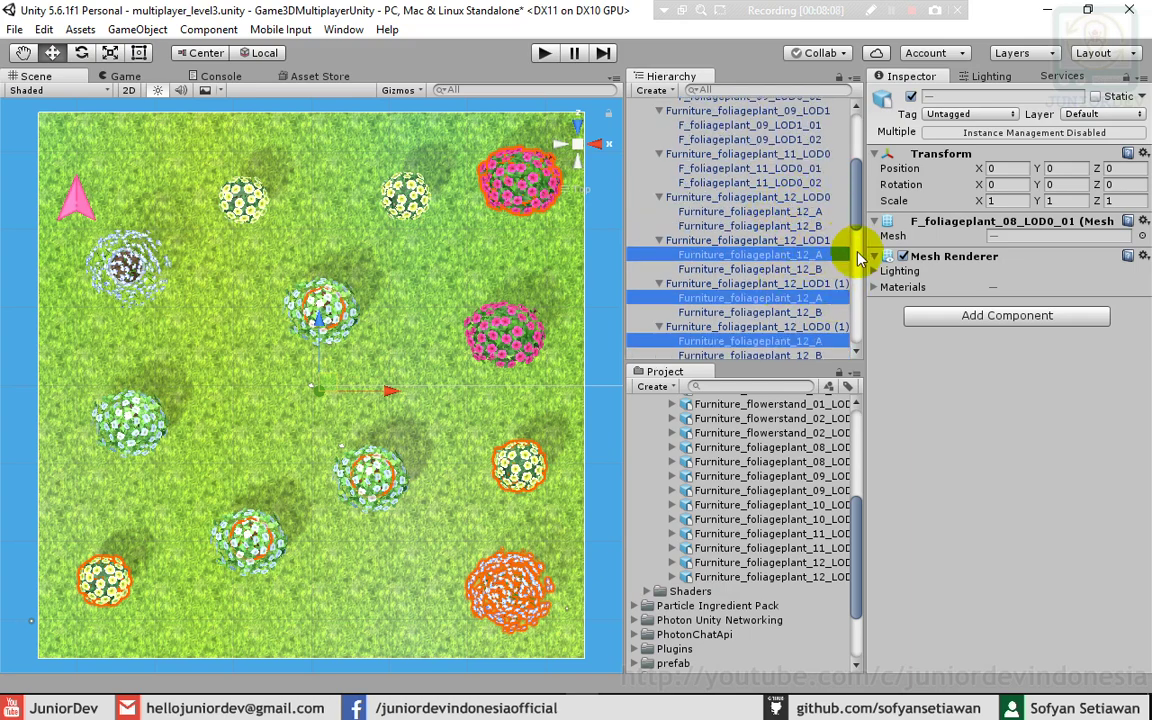
ctrl+click(775, 211)
ctrl+click(783, 168)
ctrl+click(805, 125)
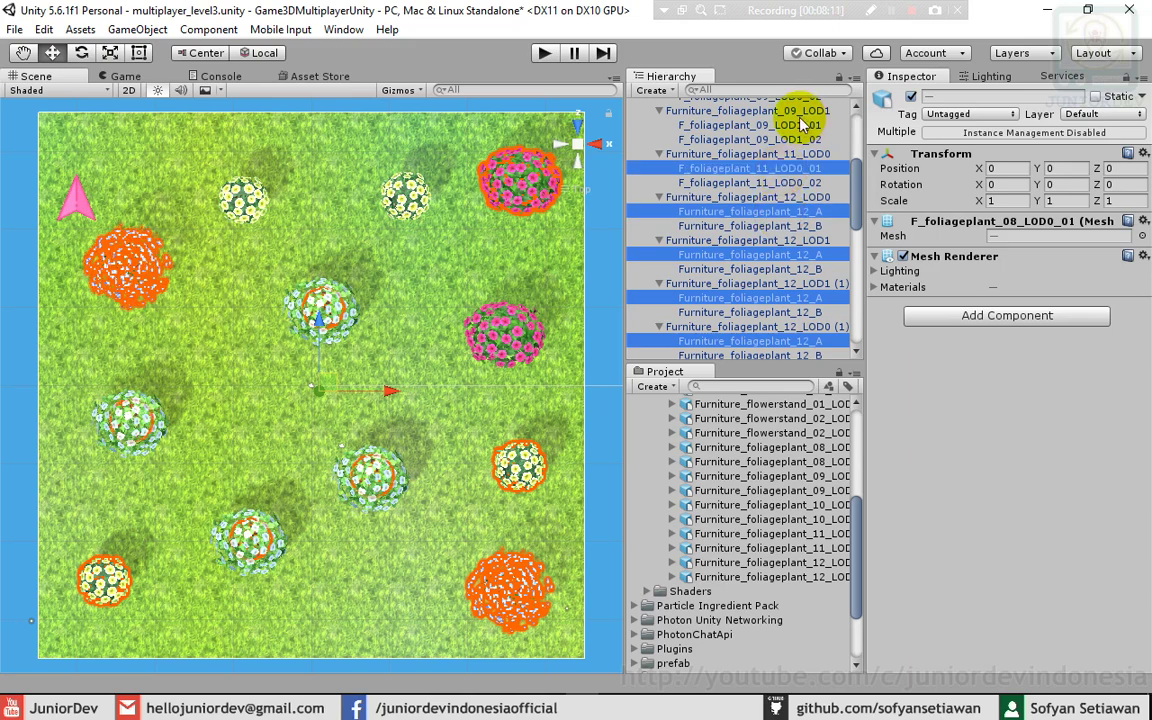
scroll(818, 222, up, 4)
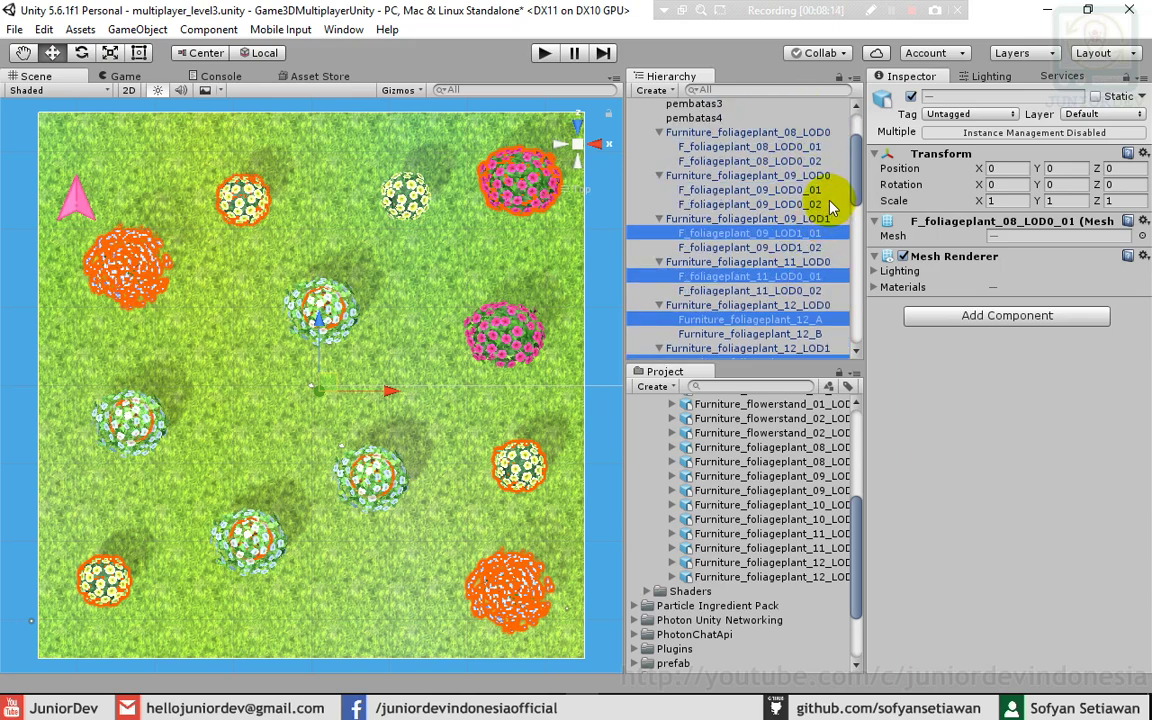
ctrl+click(790, 189)
- Add the last _01 part, give the selected meshes a Box Collider, and set layer Halangan
ctrl+click(795, 146)
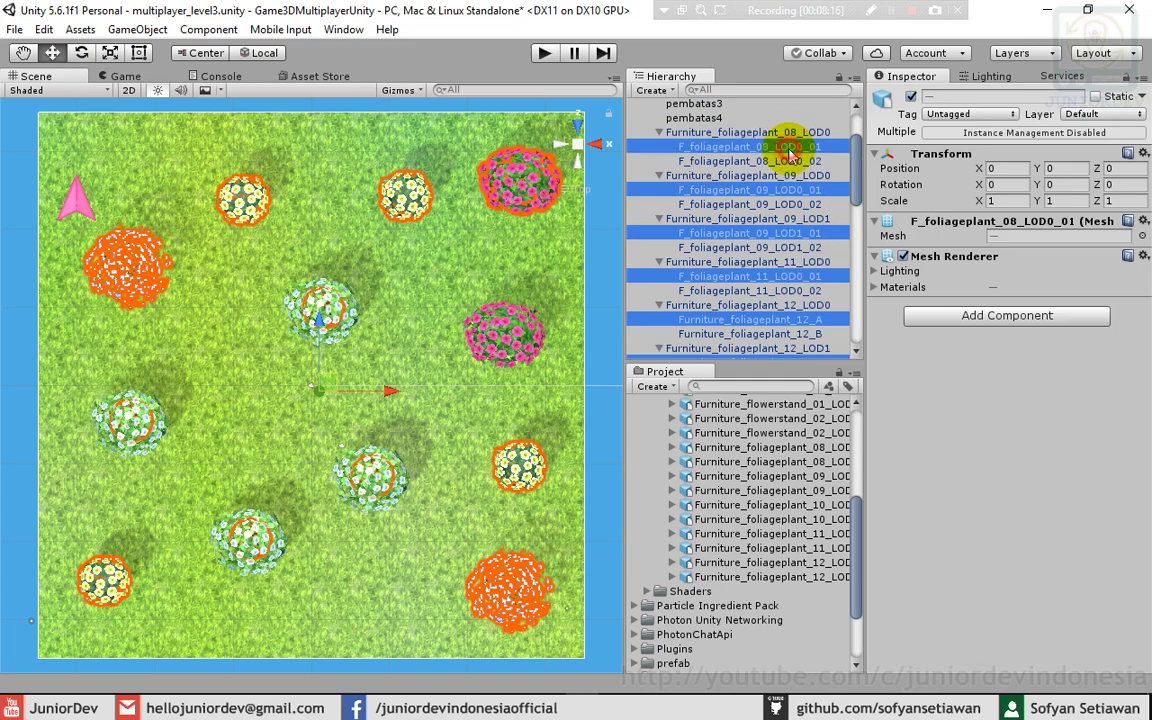
click(1001, 328)
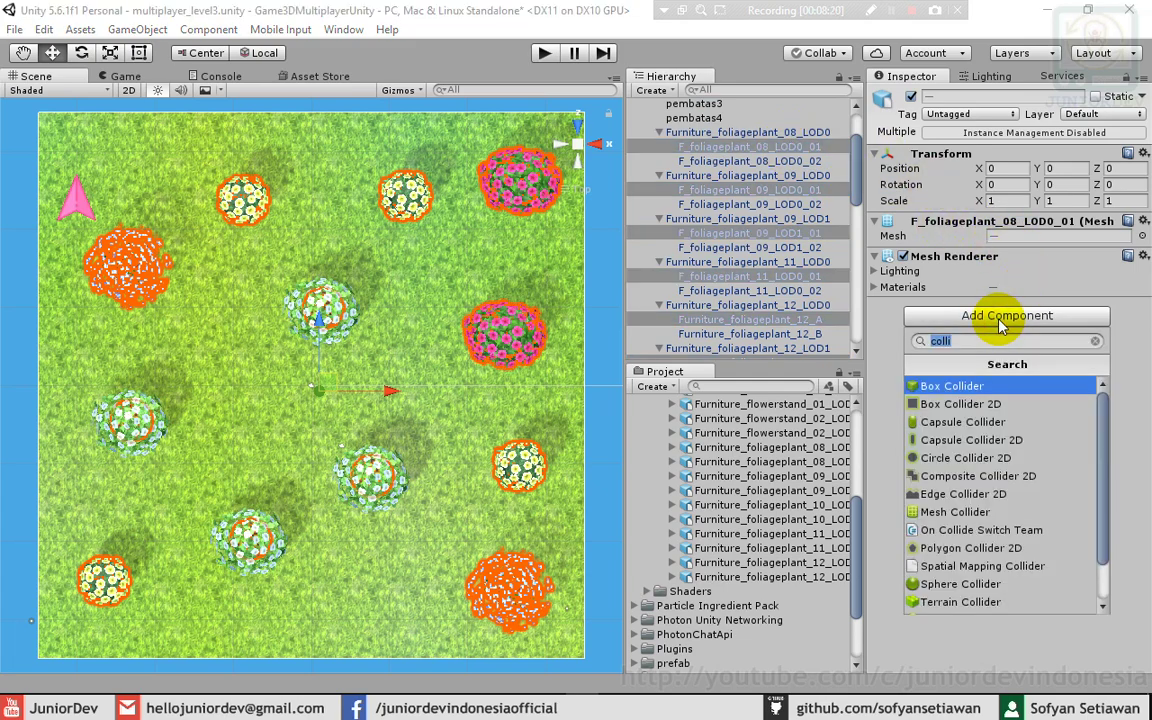
click(965, 390)
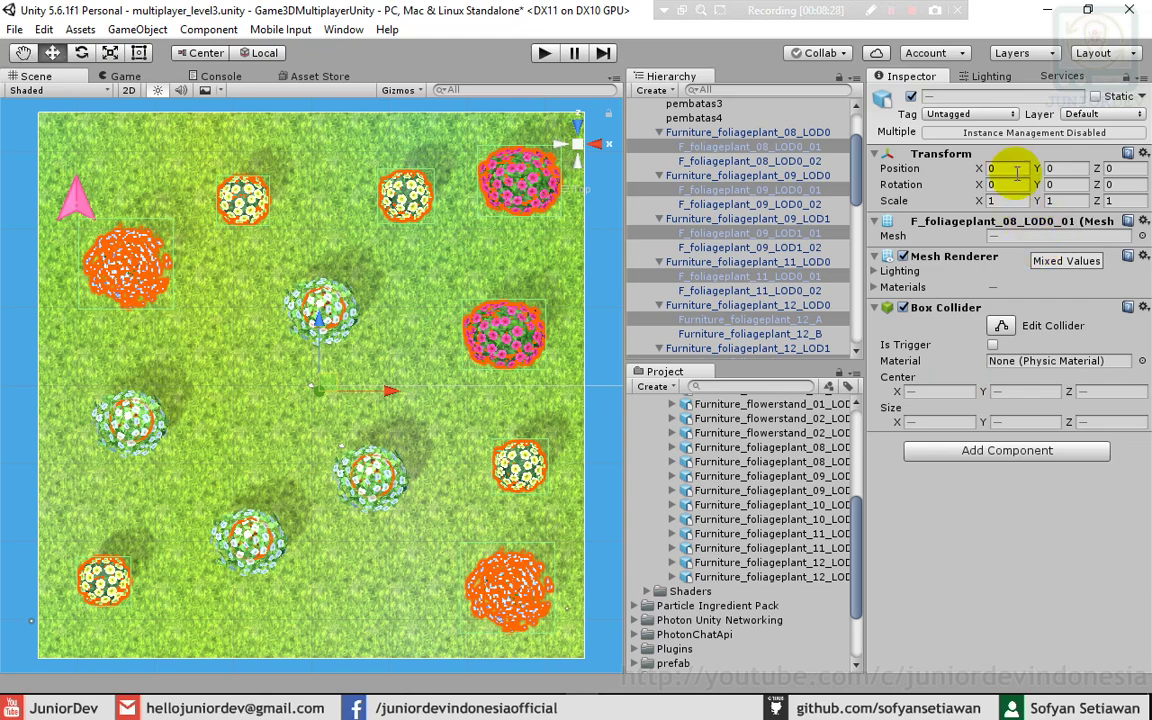
click(1100, 113)
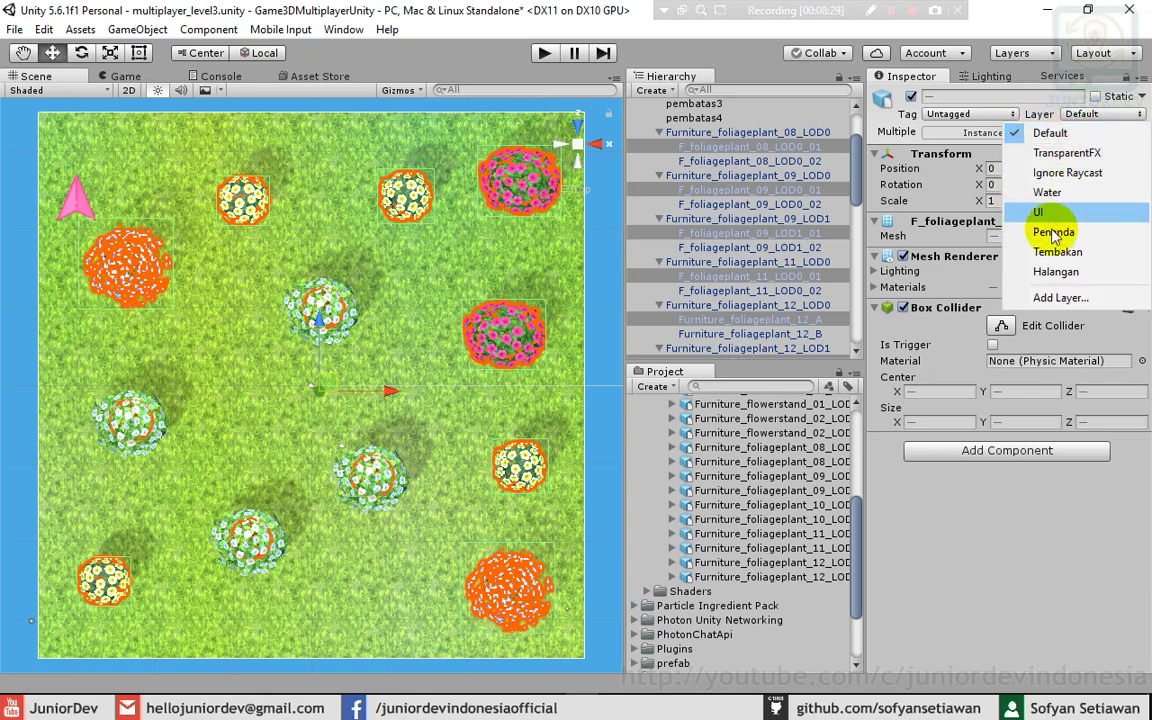
click(1037, 271)
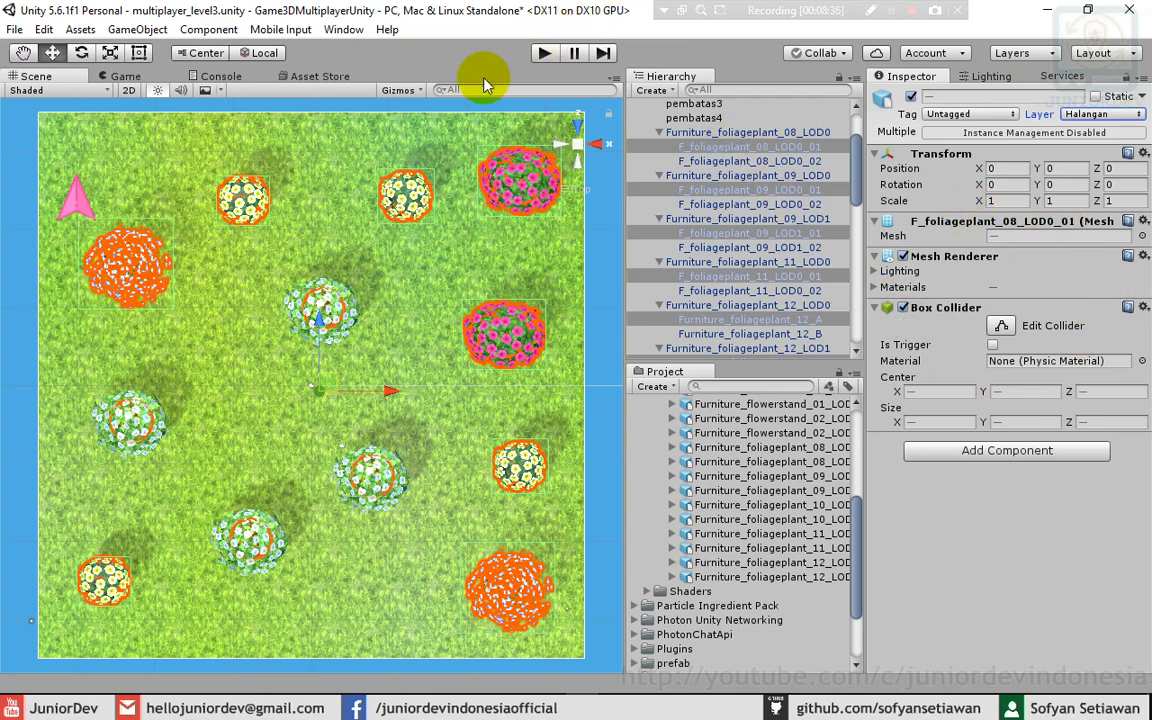
- Collapse all eleven foliage plant groups, originals and (1) copies, in the Hierarchy
scroll(700, 170, up, 2)
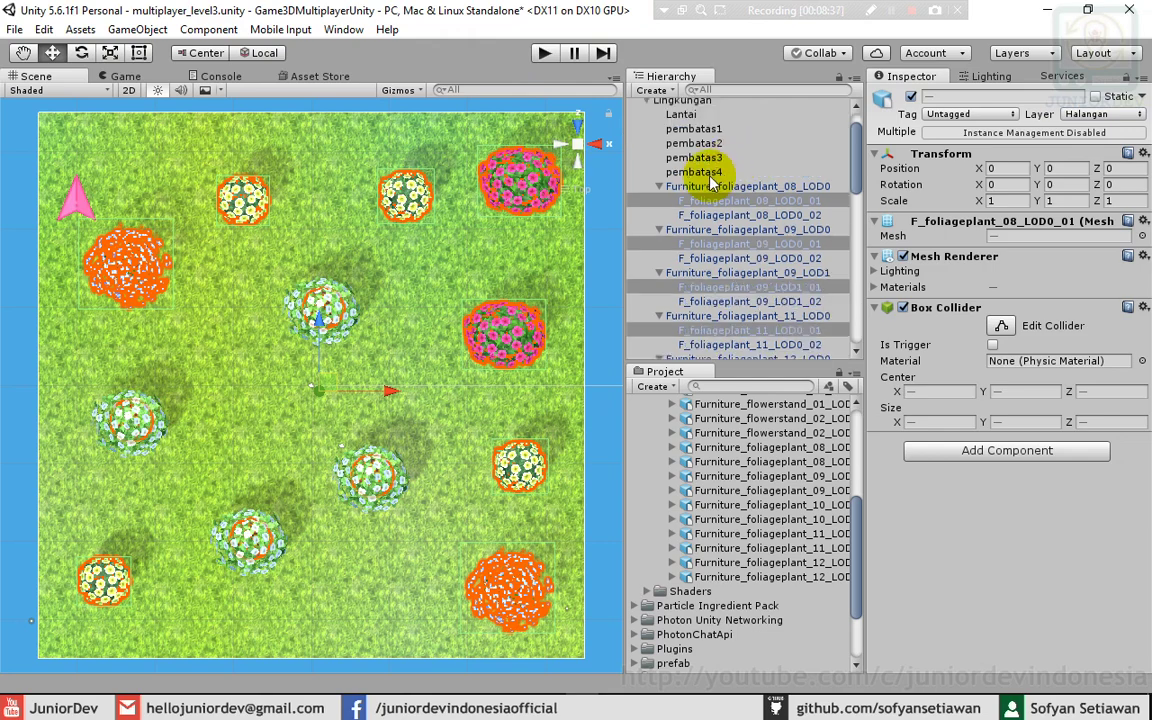
click(690, 186)
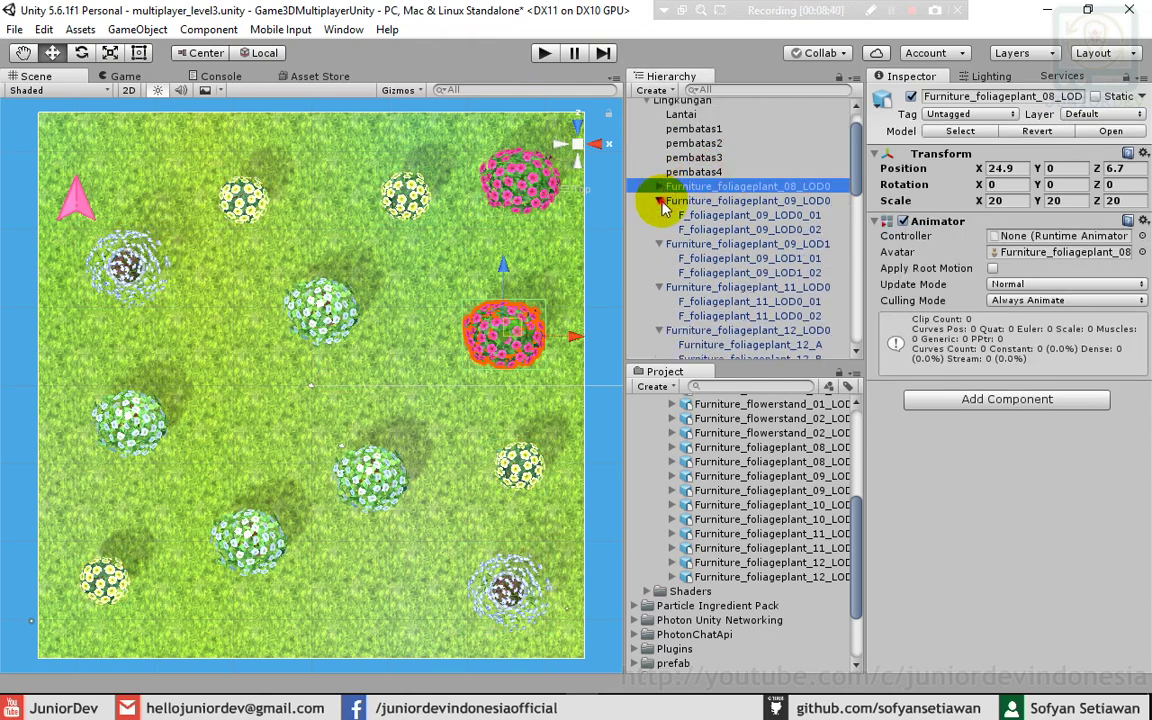
click(660, 200)
click(660, 215)
click(660, 230)
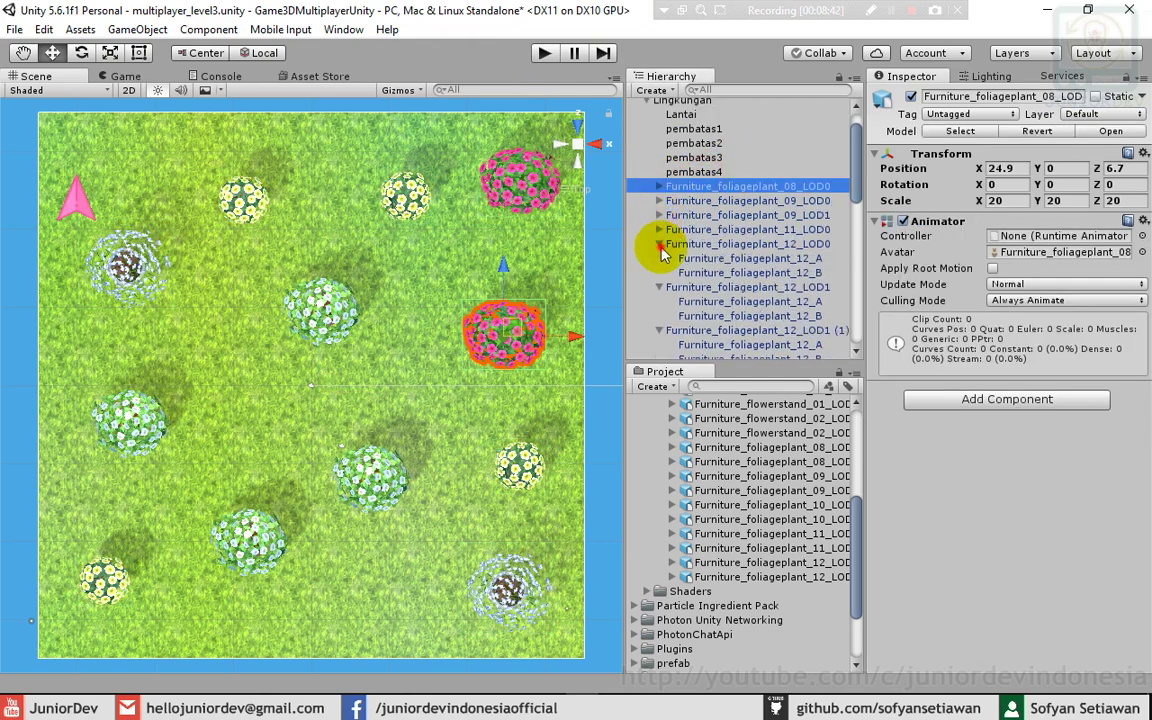
click(660, 244)
click(660, 258)
click(660, 272)
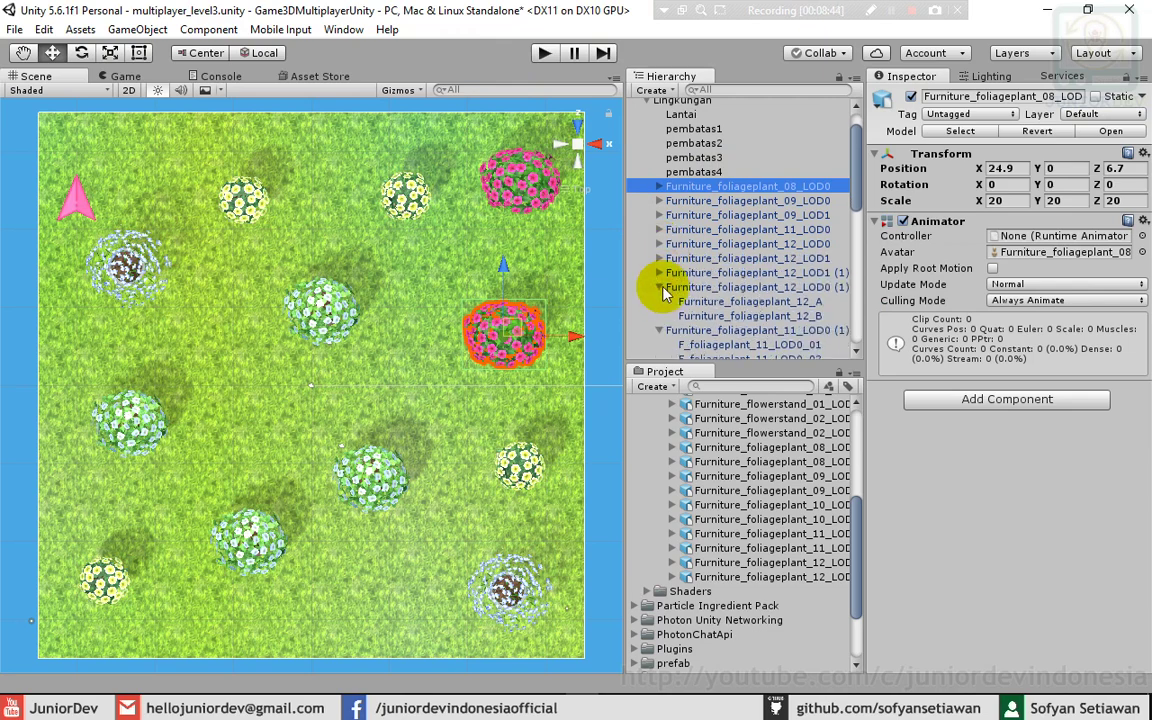
click(660, 287)
click(660, 301)
click(660, 316)
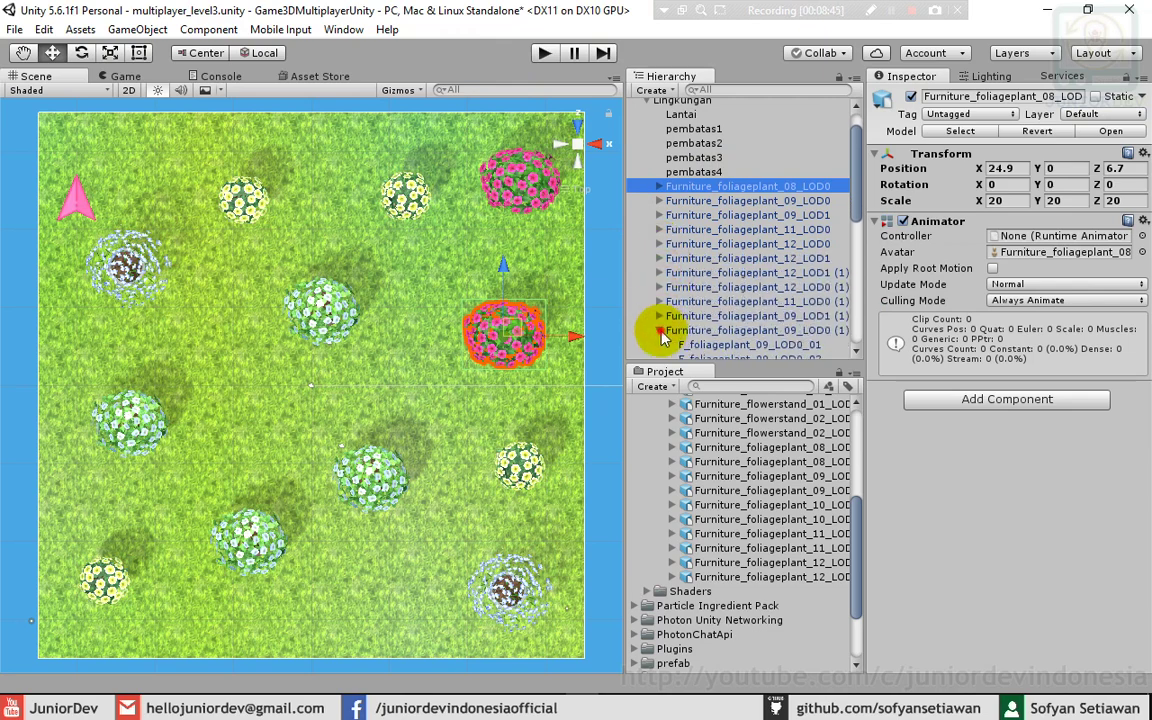
click(660, 330)
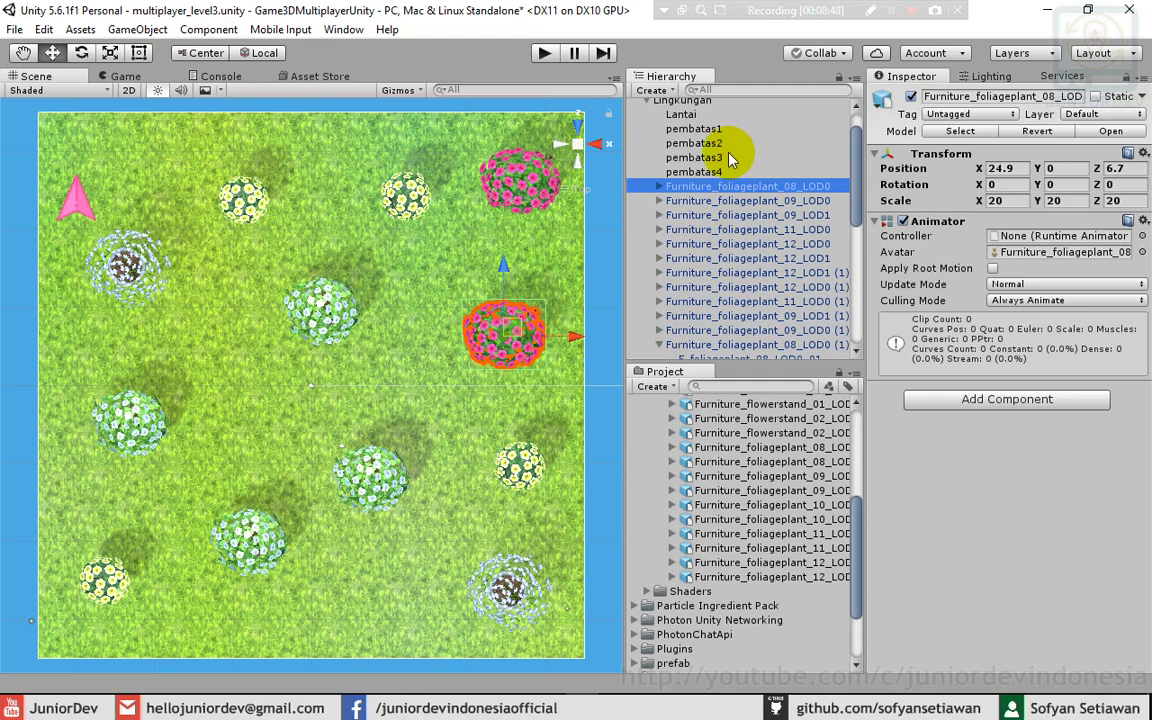
scroll(730, 150, up, 2)
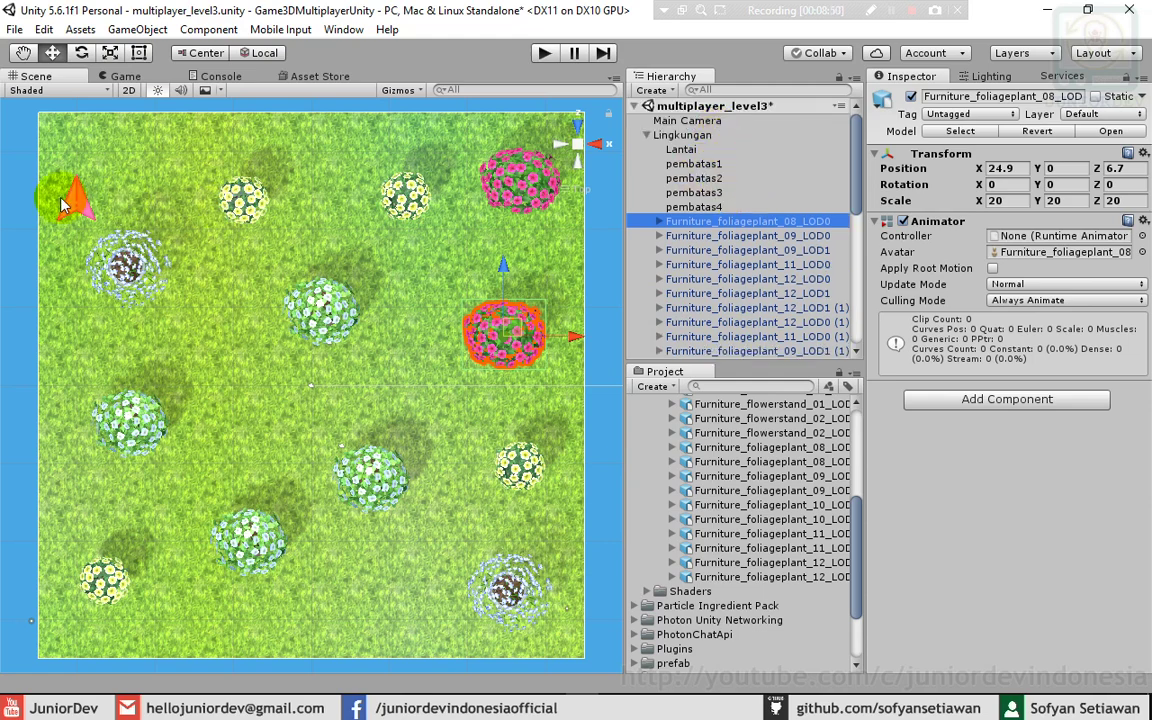
scroll(700, 270, down, 5)
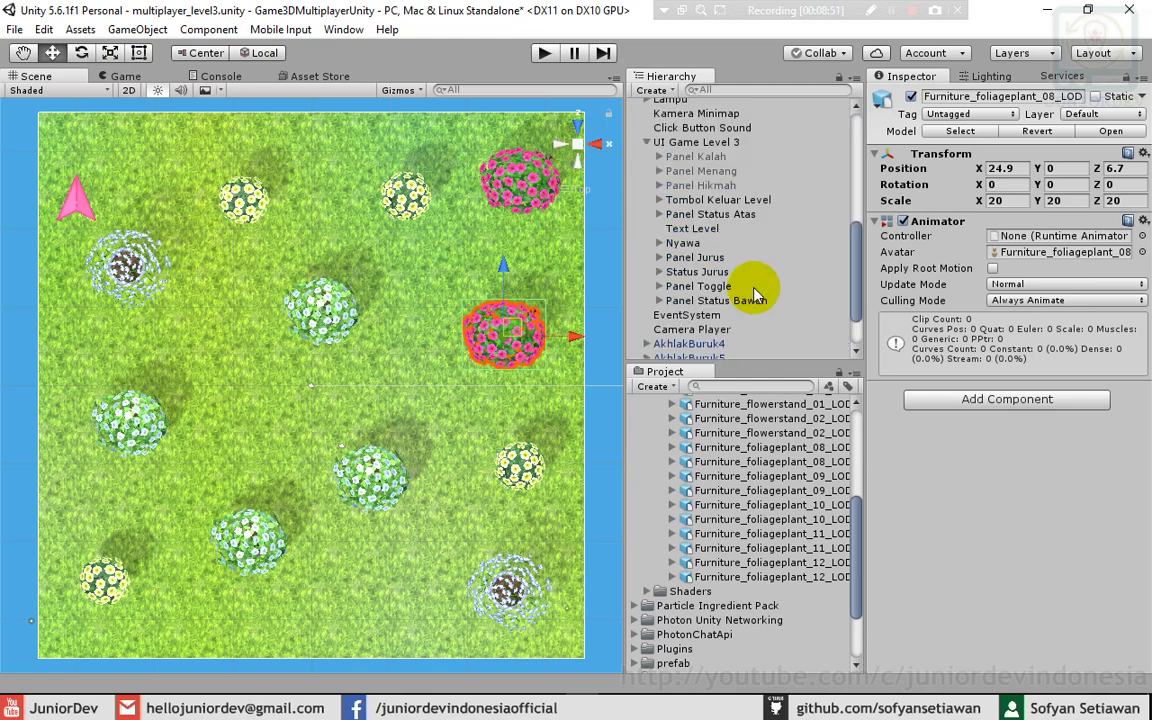
- Move AkhlakBuruk5 top-right, AkhlakBuruk6 lower-left, and AkhlakBuruk7 bottom-middle to 7.7, 0, -30.4
scroll(737, 314, down, 2)
click(722, 295)
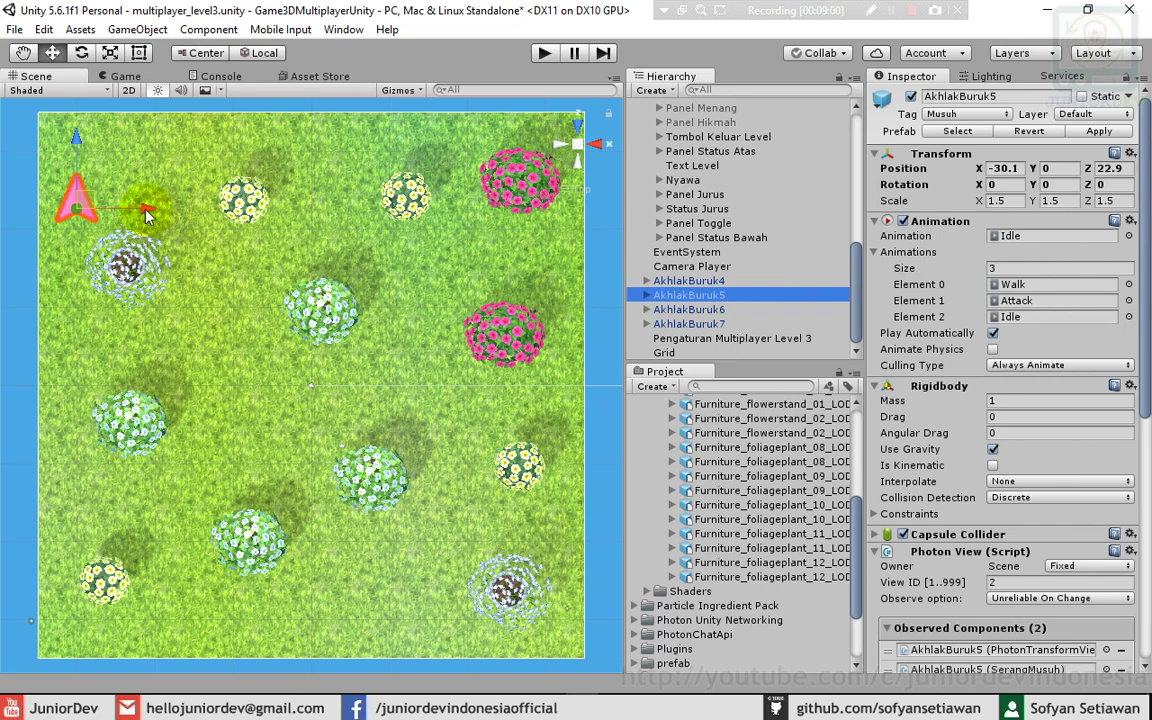
mouse_move(146, 217)
mouse_down()
mouse_move(560, 210)
mouse_move(498, 158)
mouse_move(503, 187)
mouse_up()
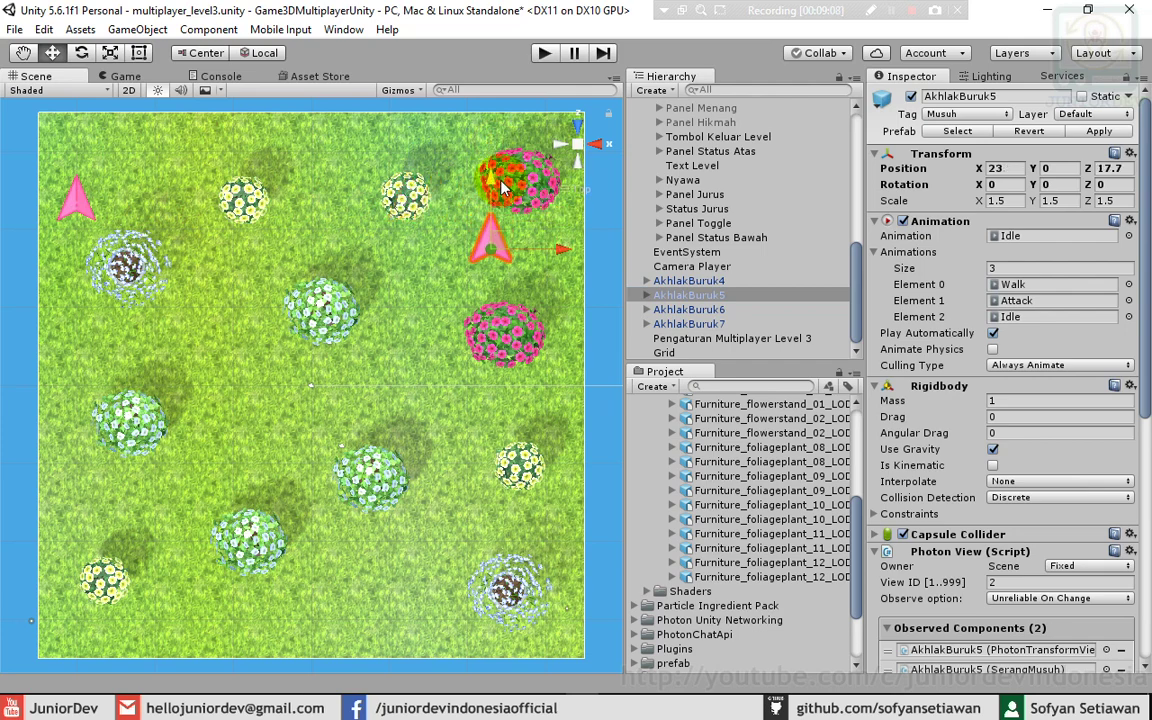
click(680, 309)
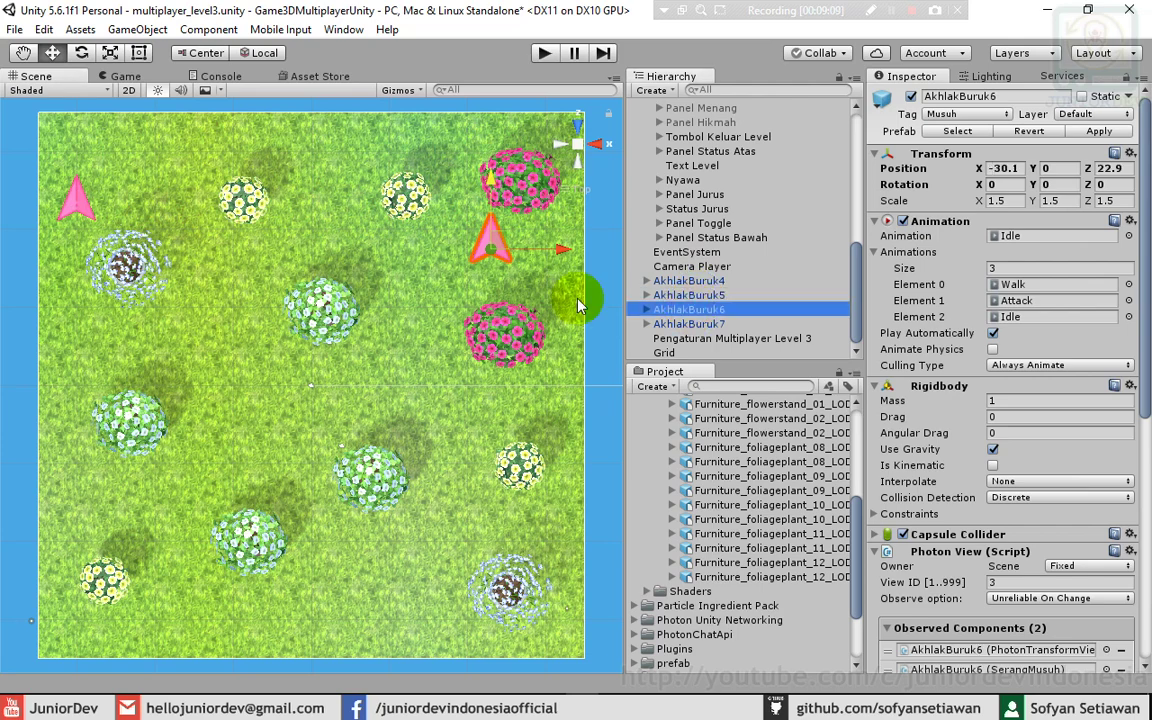
click(76, 140)
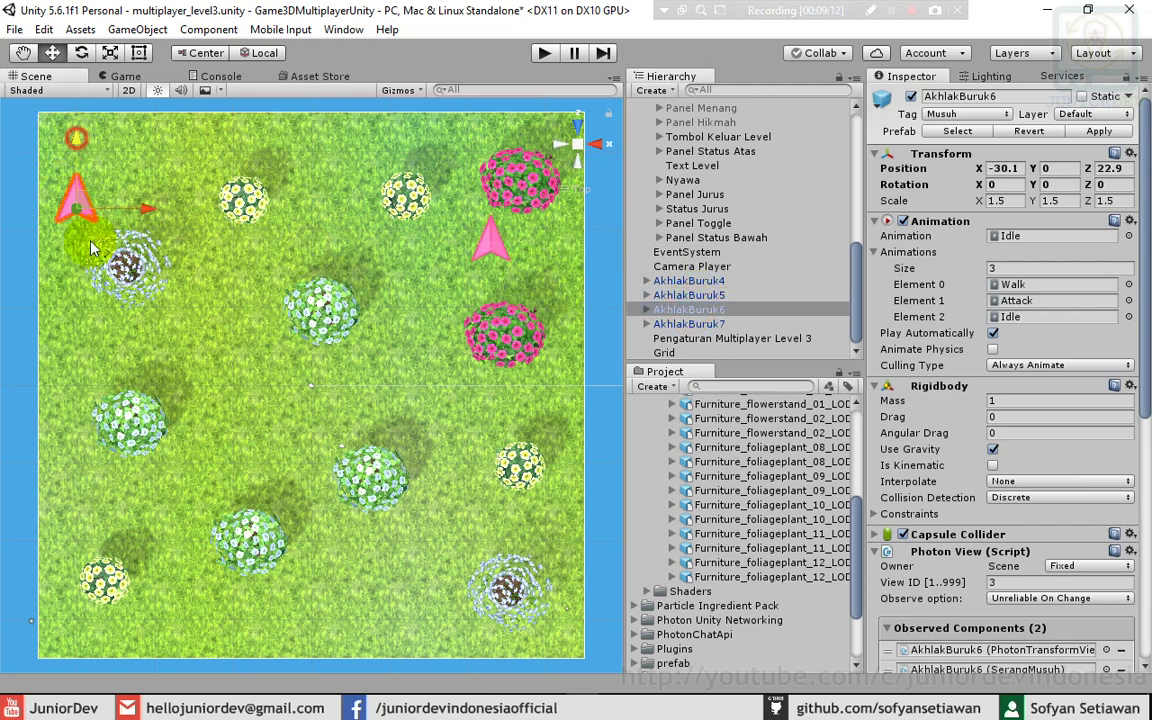
drag(90, 248, 124, 448)
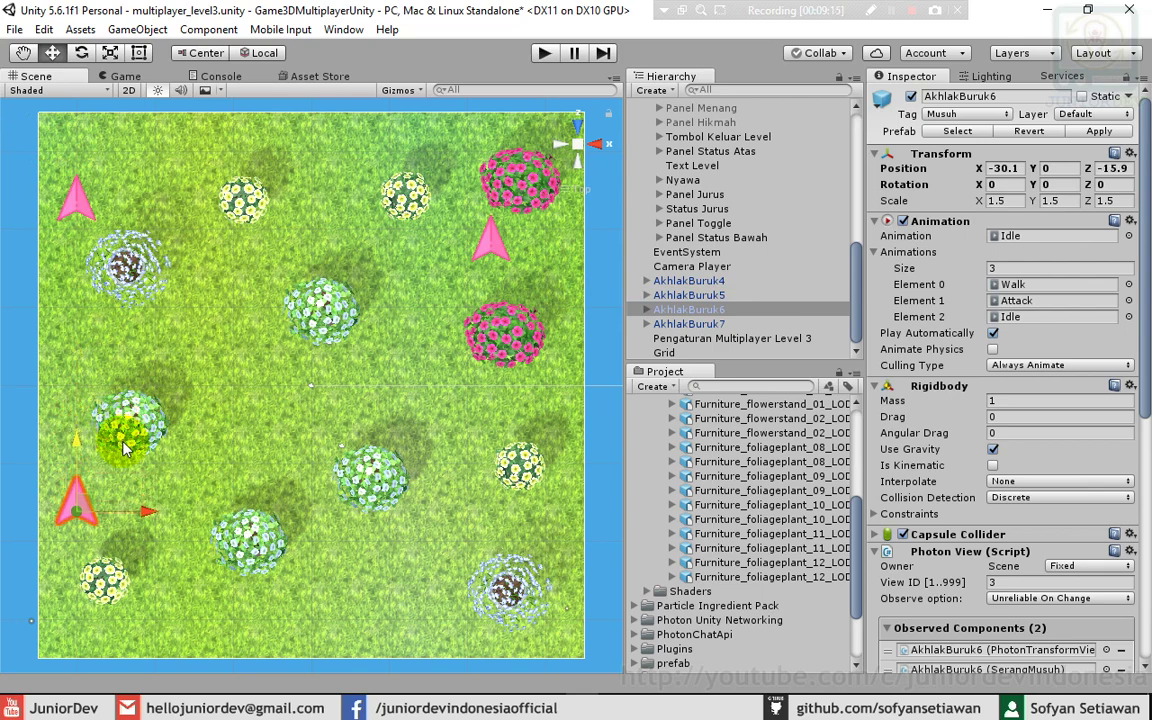
click(689, 324)
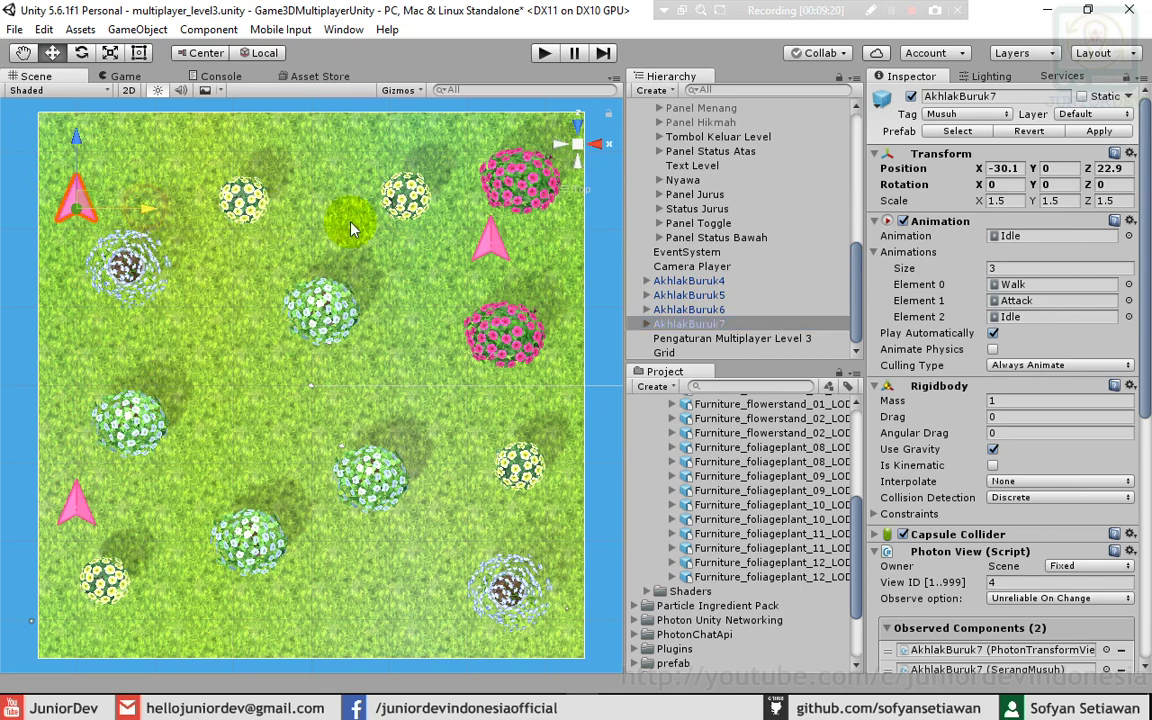
mouse_move(405, 238)
mouse_down()
mouse_move(399, 138)
mouse_move(375, 140)
mouse_move(371, 561)
mouse_up()
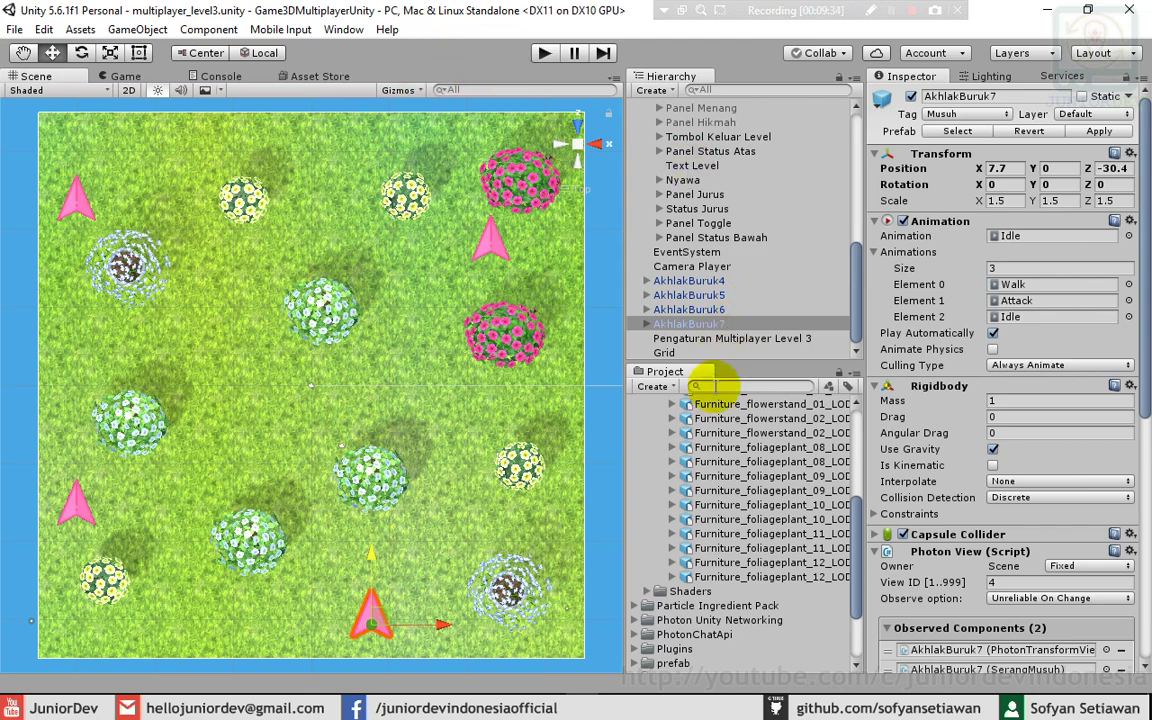
- Collapse Ornamental Flower Set and open multiplayer_level2 from the Project scenes folder
scroll(668, 400, down, 3)
scroll(749, 524, up, 8)
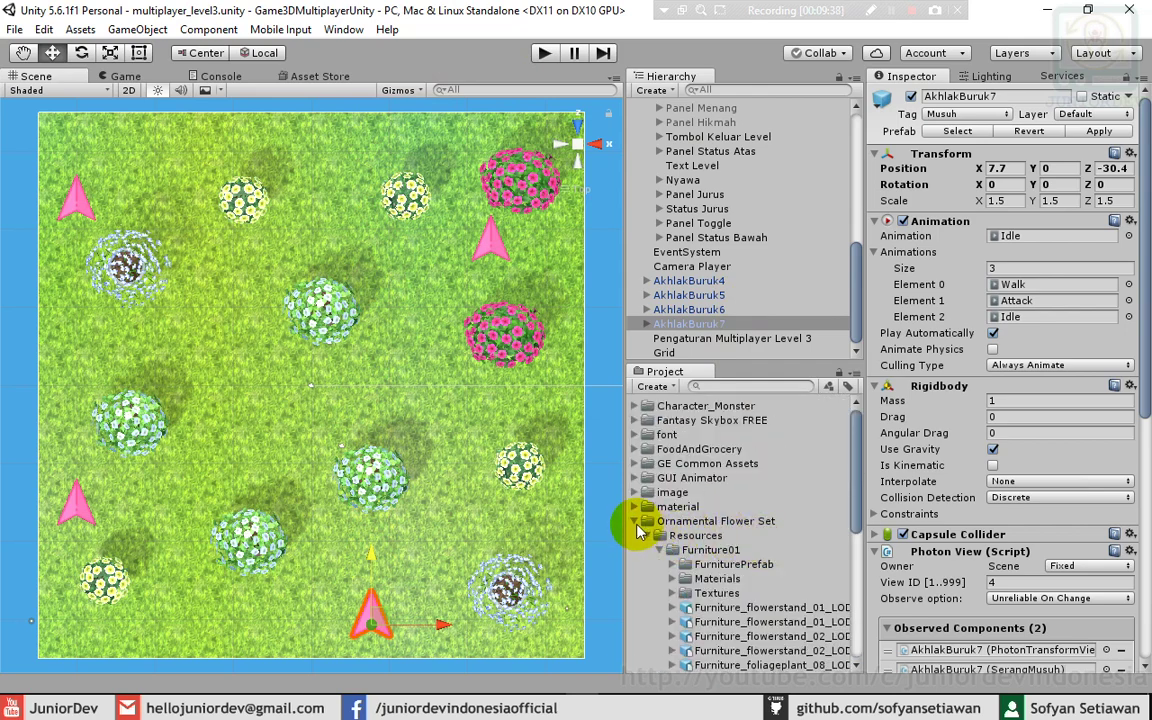
click(636, 523)
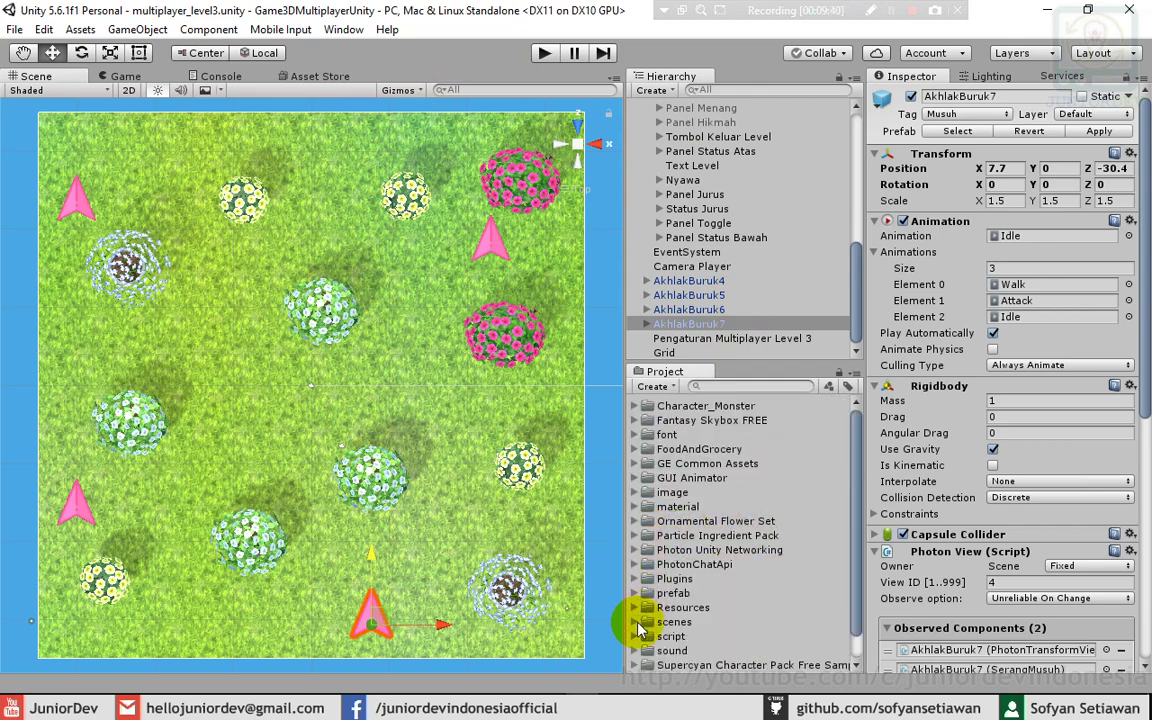
scroll(643, 628, down, 1)
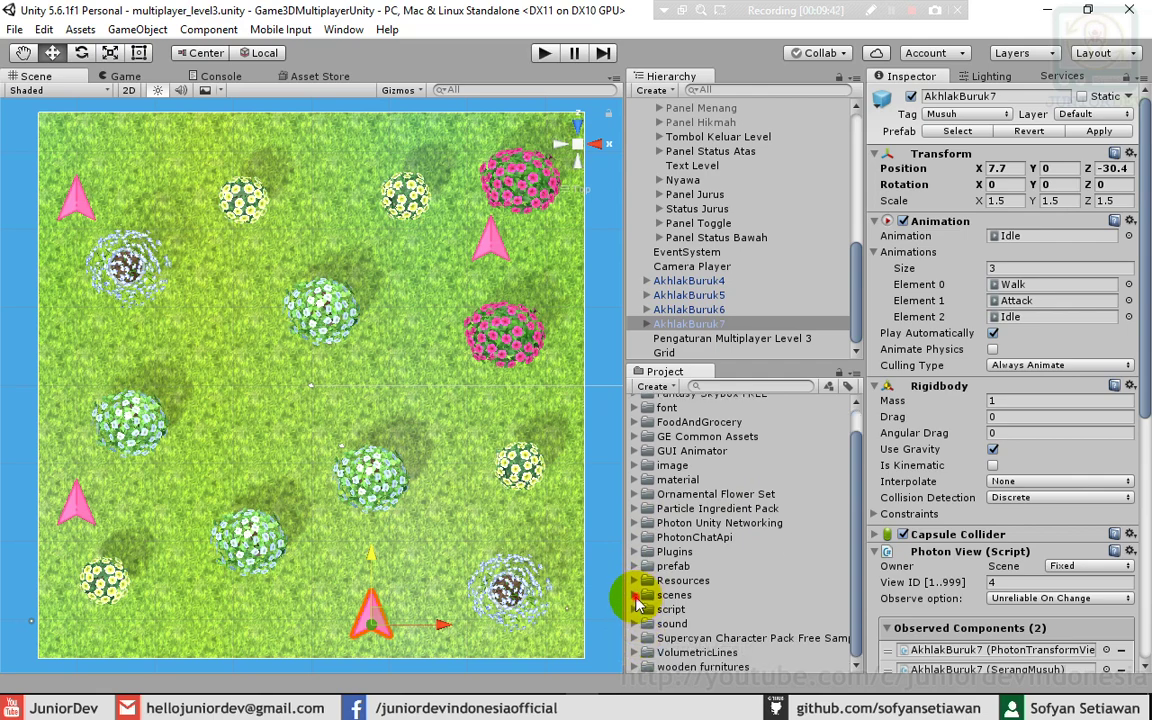
click(636, 596)
scroll(728, 555, down, 2)
click(712, 581)
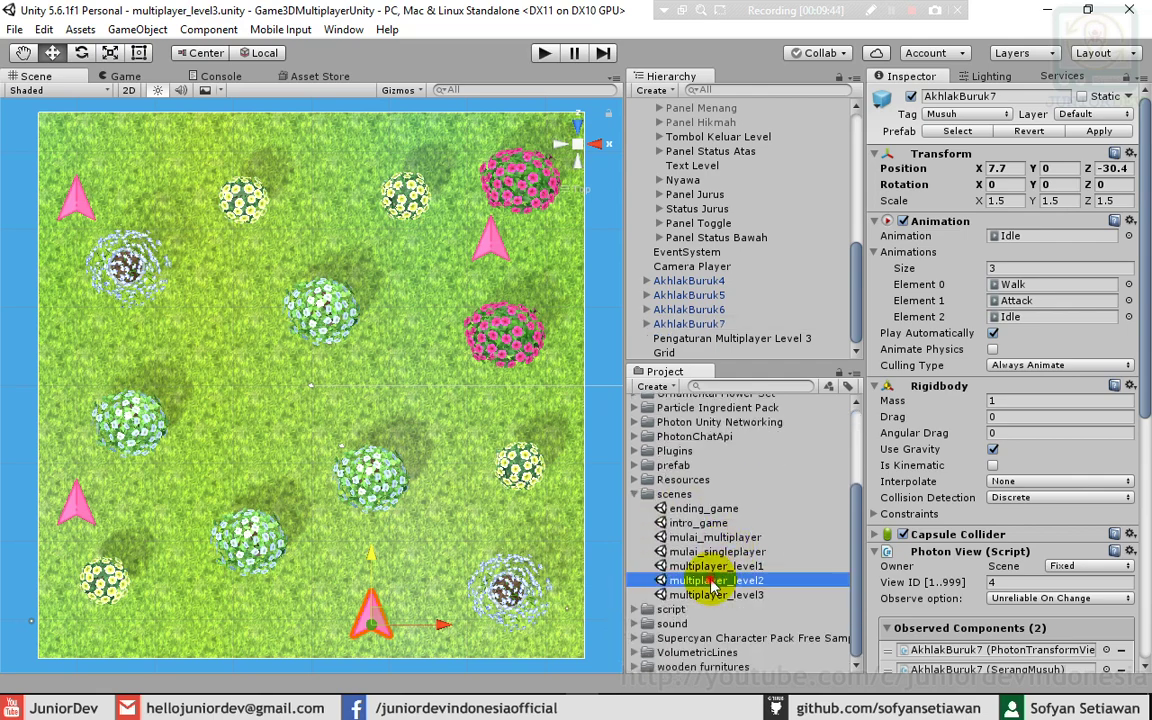
double_click(712, 581)
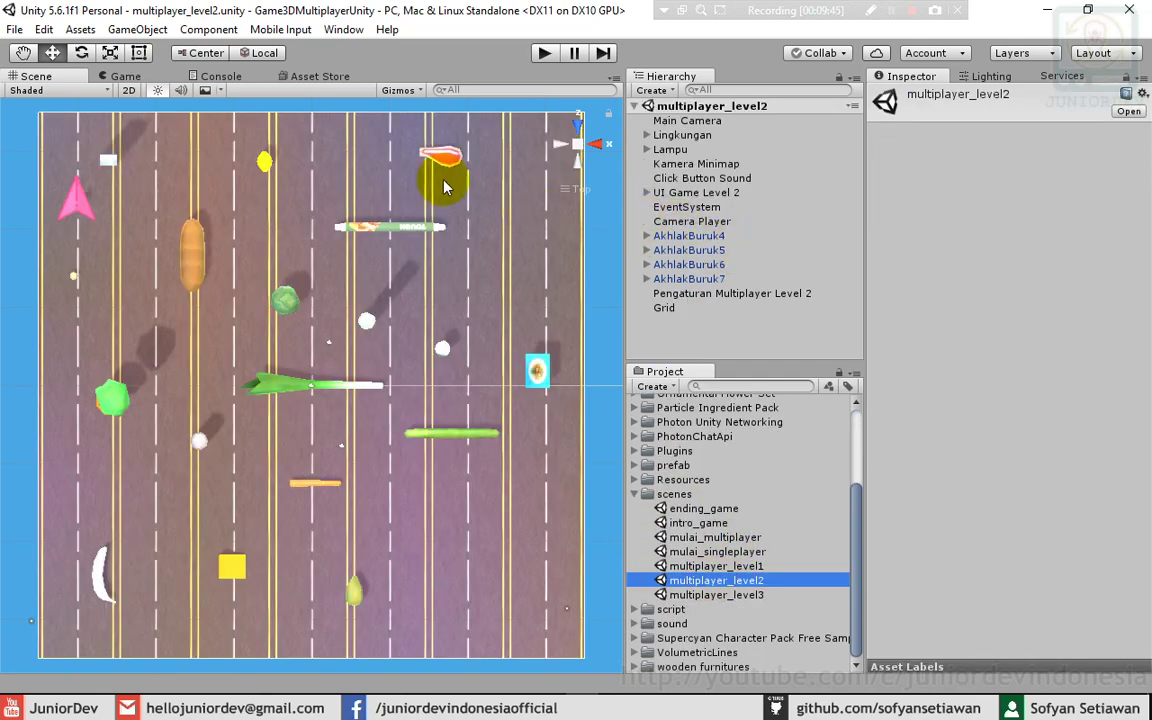
- Move AkhlakBuruk5 to the right side of the road and AkhlakBuruk6 to the lower-left
click(665, 250)
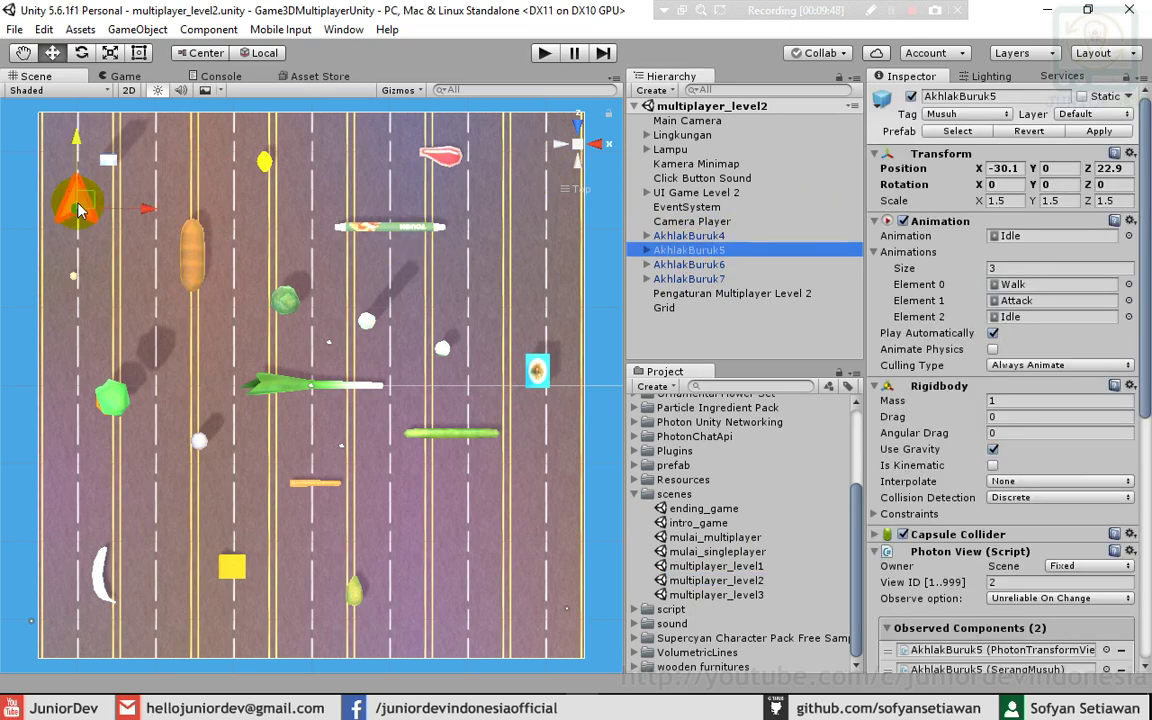
drag(147, 218, 590, 218)
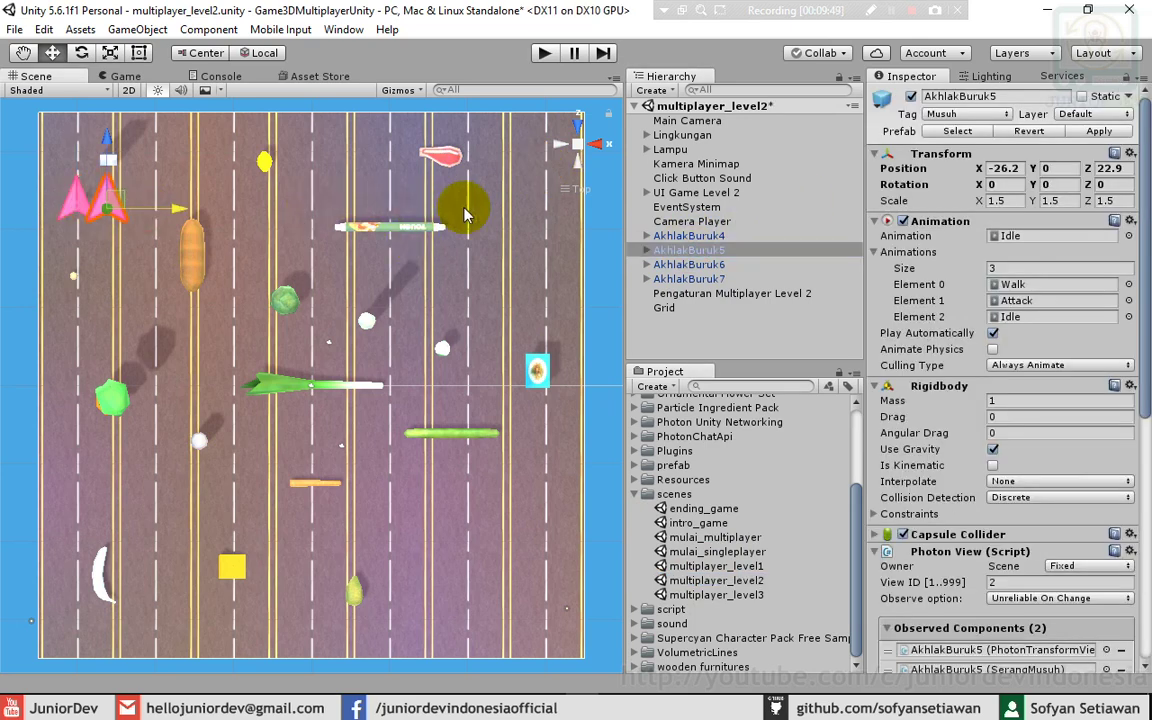
click(676, 264)
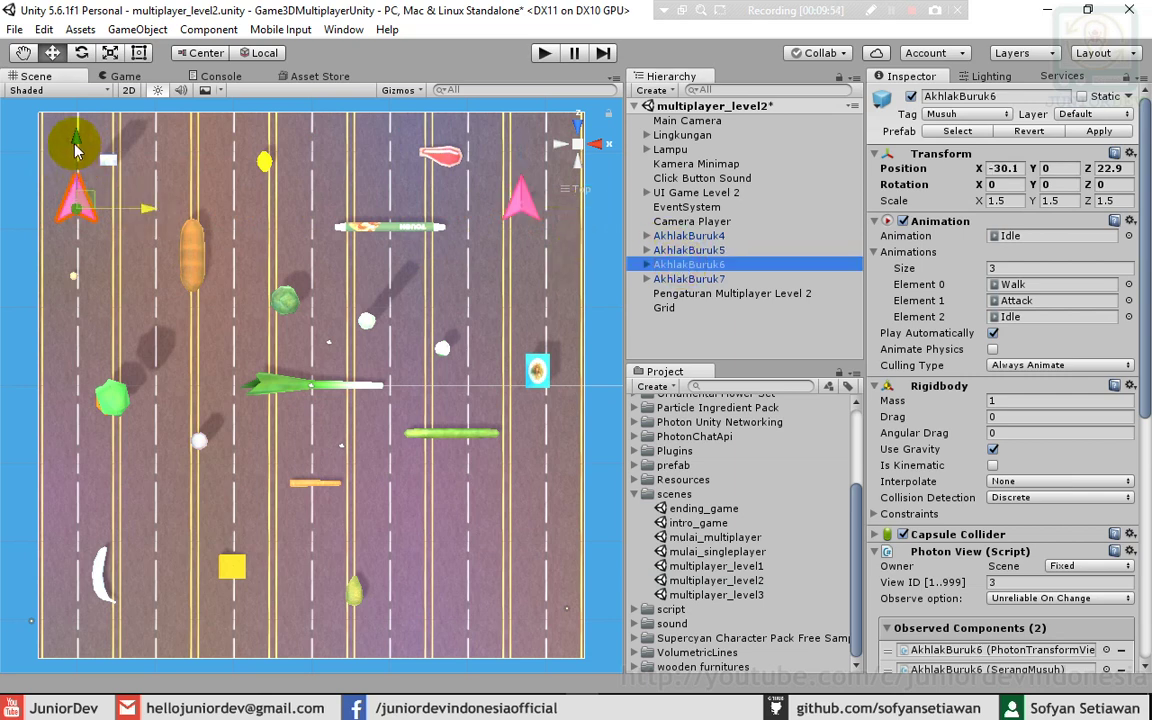
click(76, 188)
drag(86, 335, 70, 475)
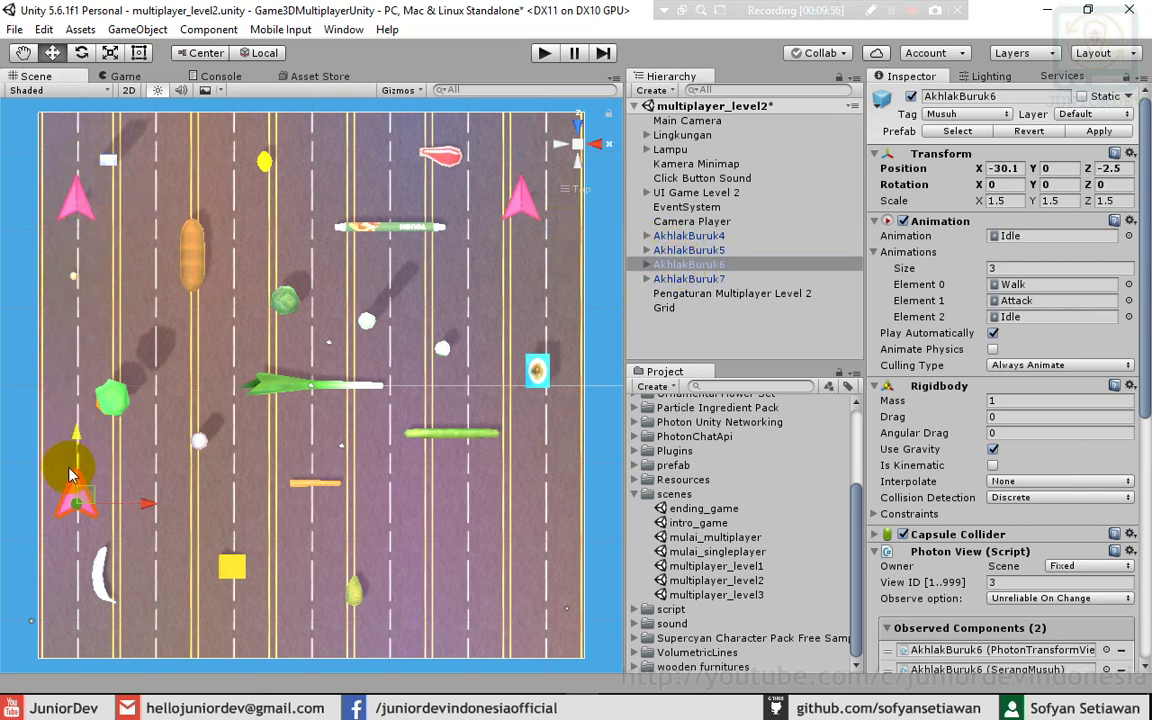
- Reposition AkhlakBuruk7 to the bottom of the road at Z -31.2, then save the scene
click(652, 279)
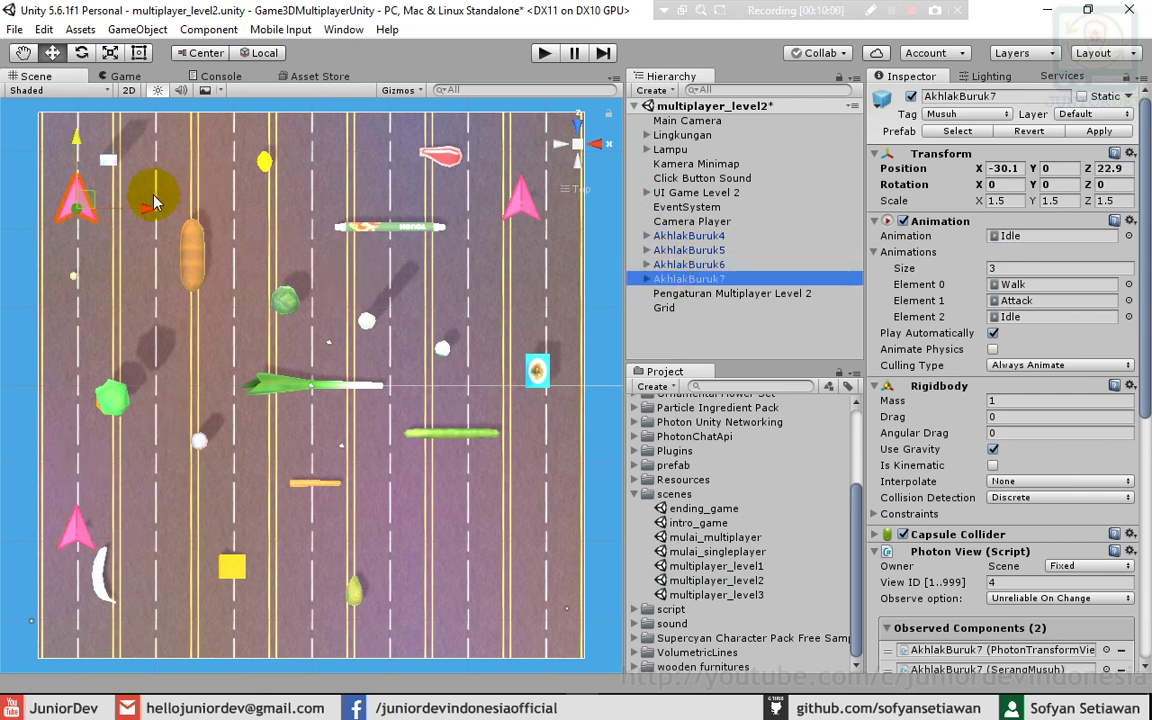
mouse_move(148, 202)
mouse_down()
mouse_move(490, 228)
mouse_move(476, 193)
mouse_up()
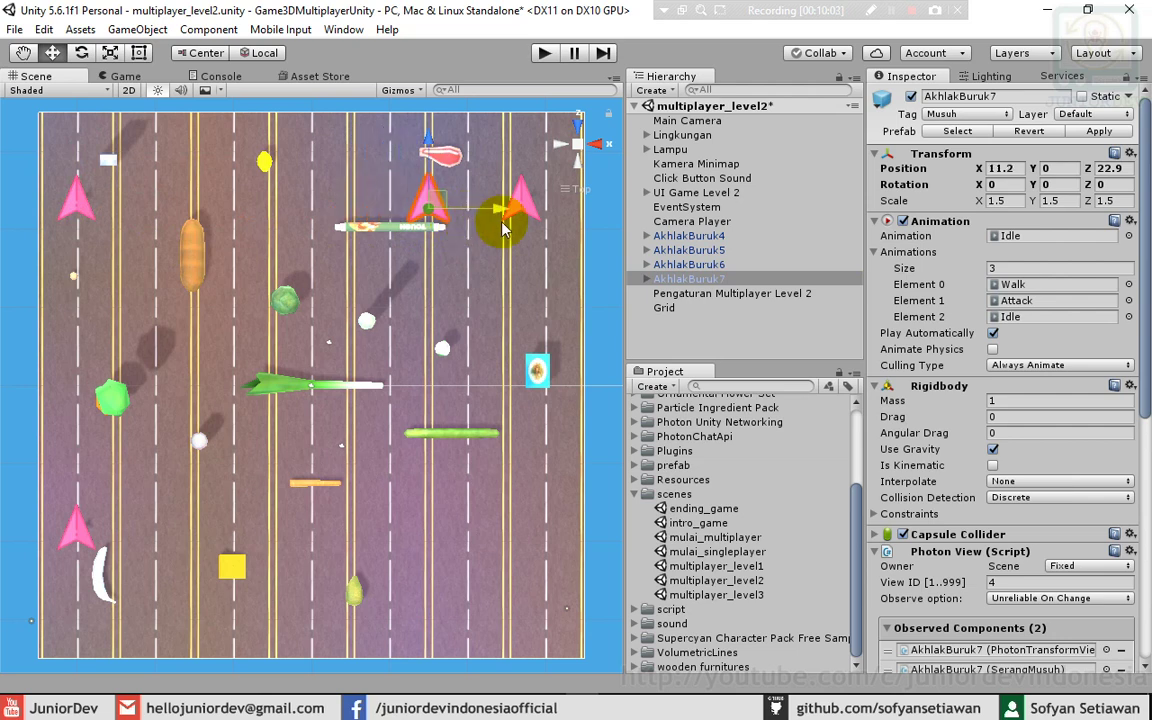
click(426, 143)
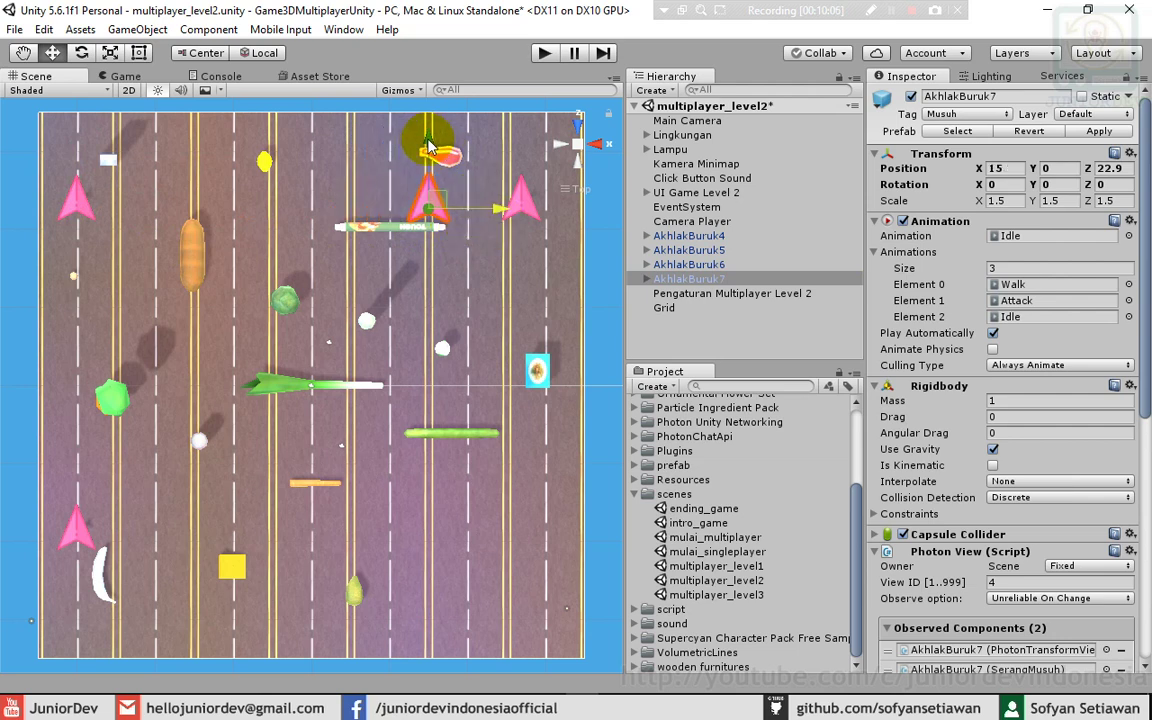
drag(428, 146, 471, 508)
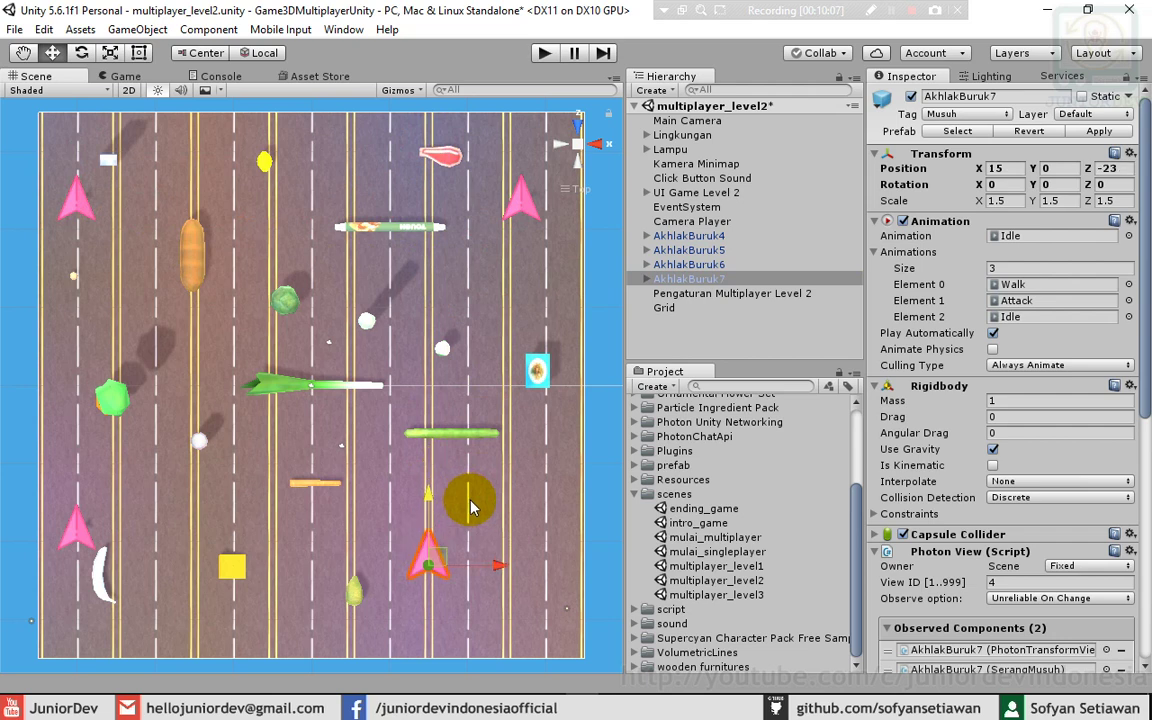
drag(471, 508, 478, 568)
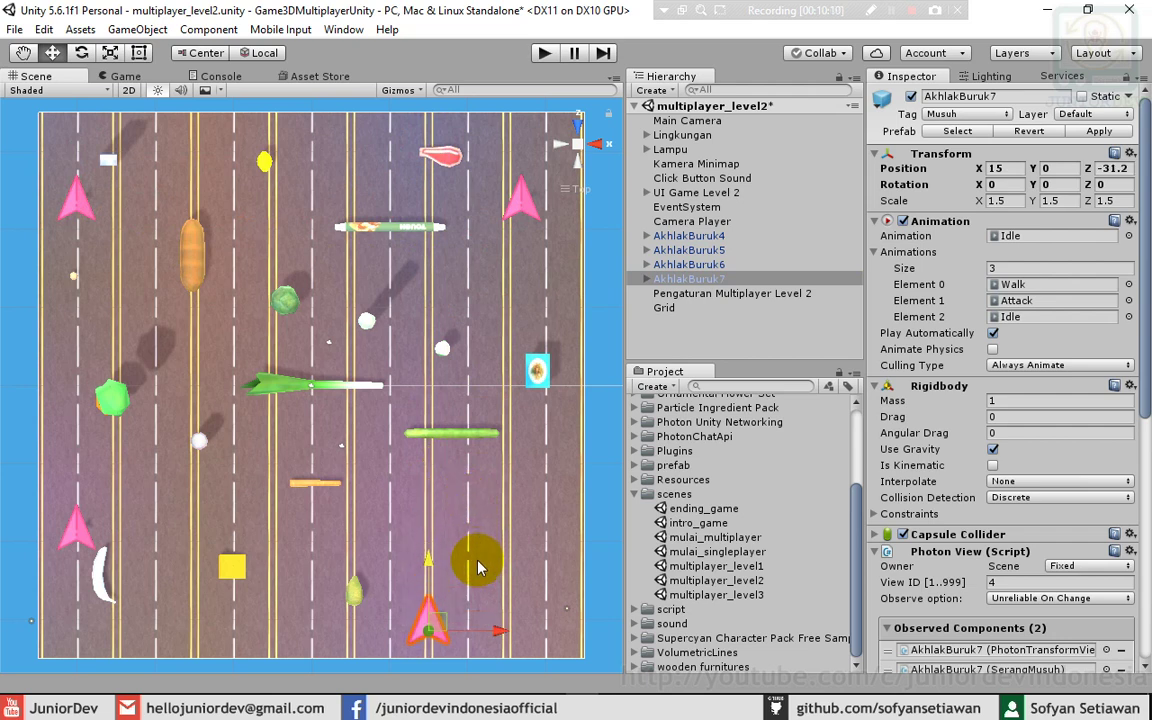
drag(496, 631, 576, 642)
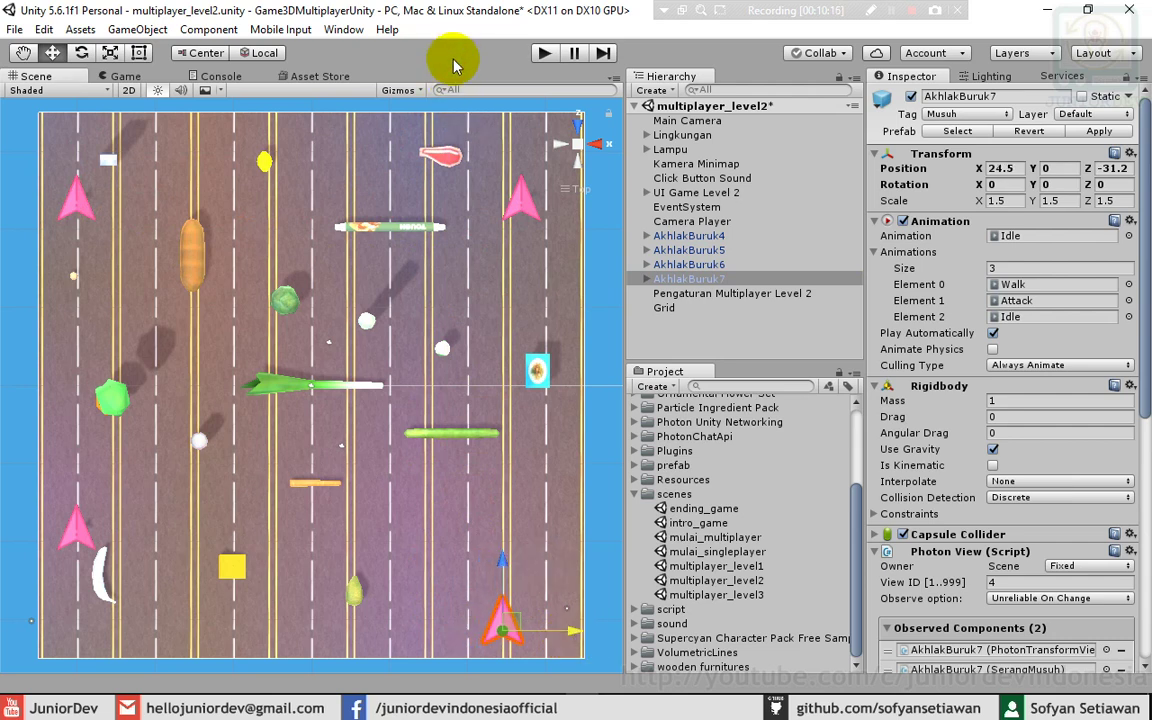
key(ctrl+s)
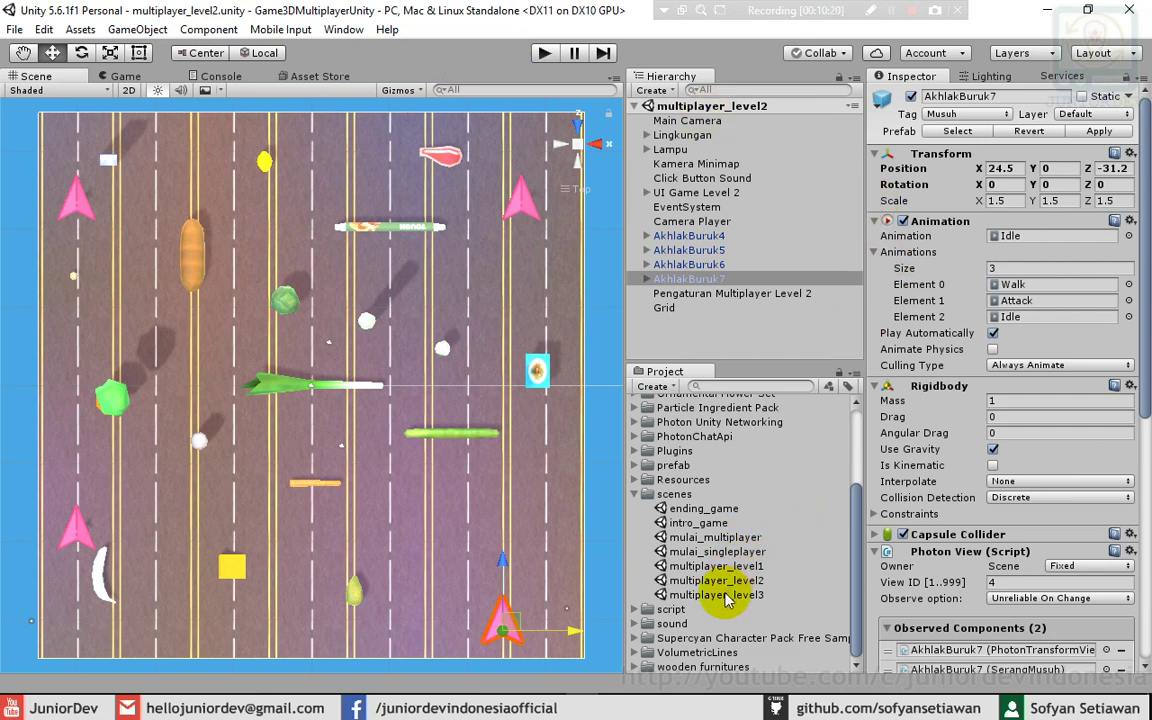
- Reopen multiplayer_level3 and collapse the scenes folder in the Project panel
double_click(680, 594)
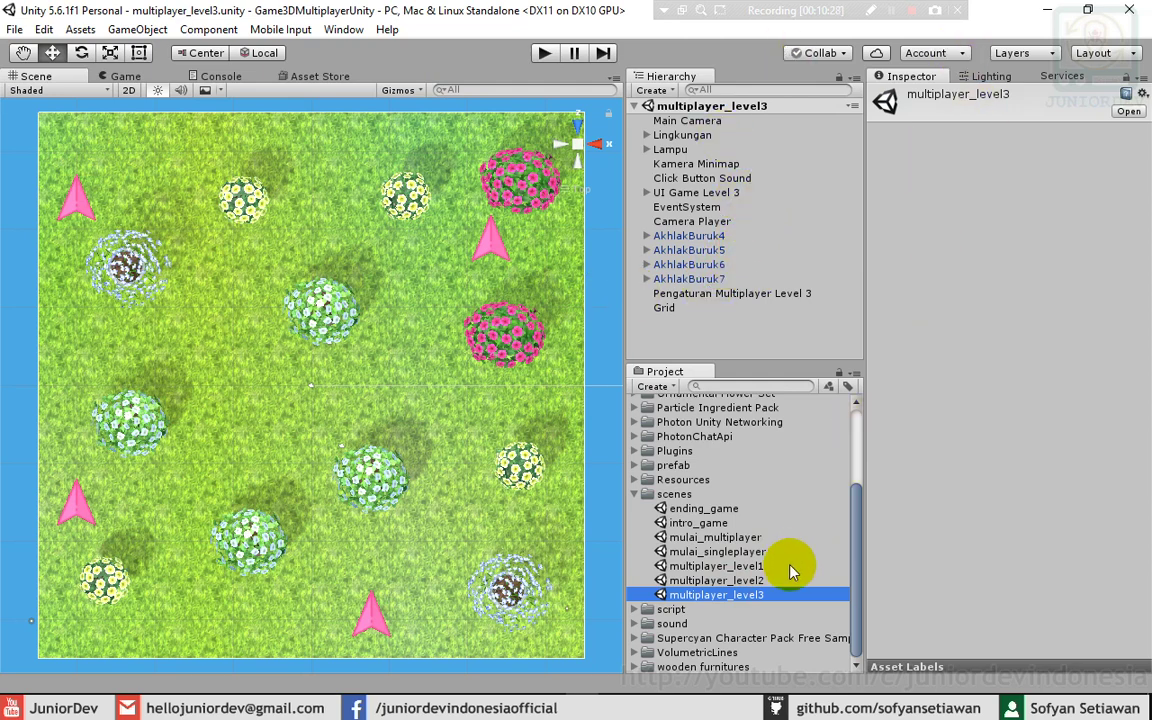
click(634, 494)
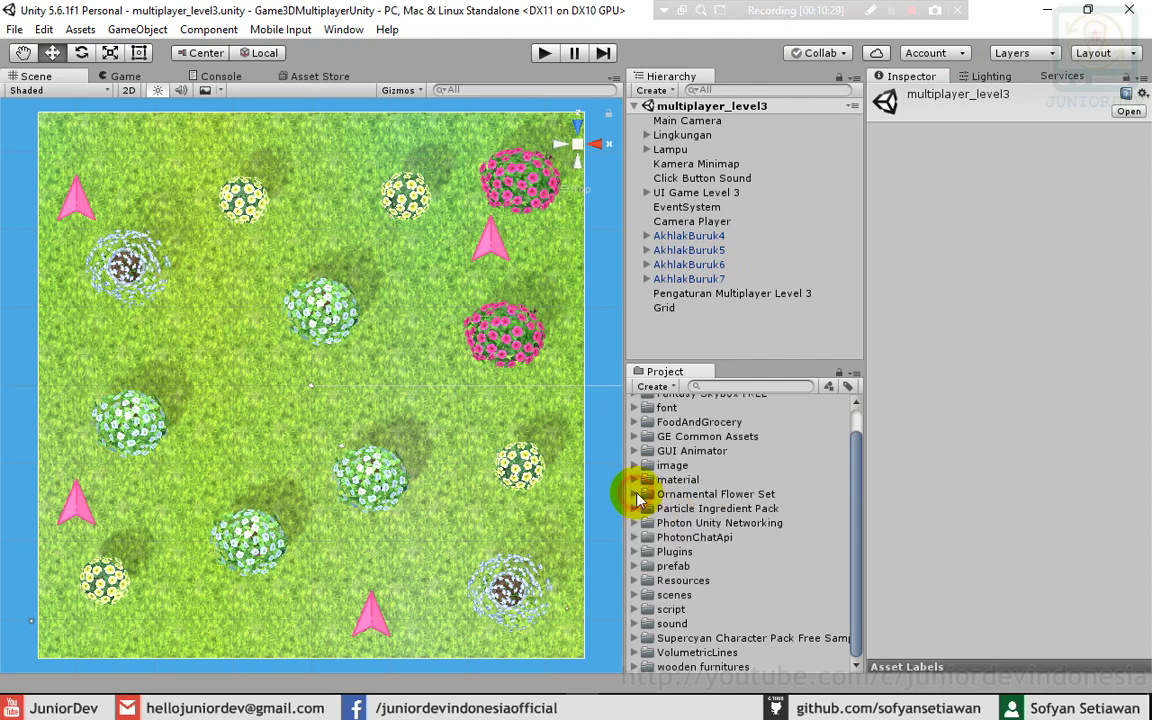
scroll(646, 470, up, 1)
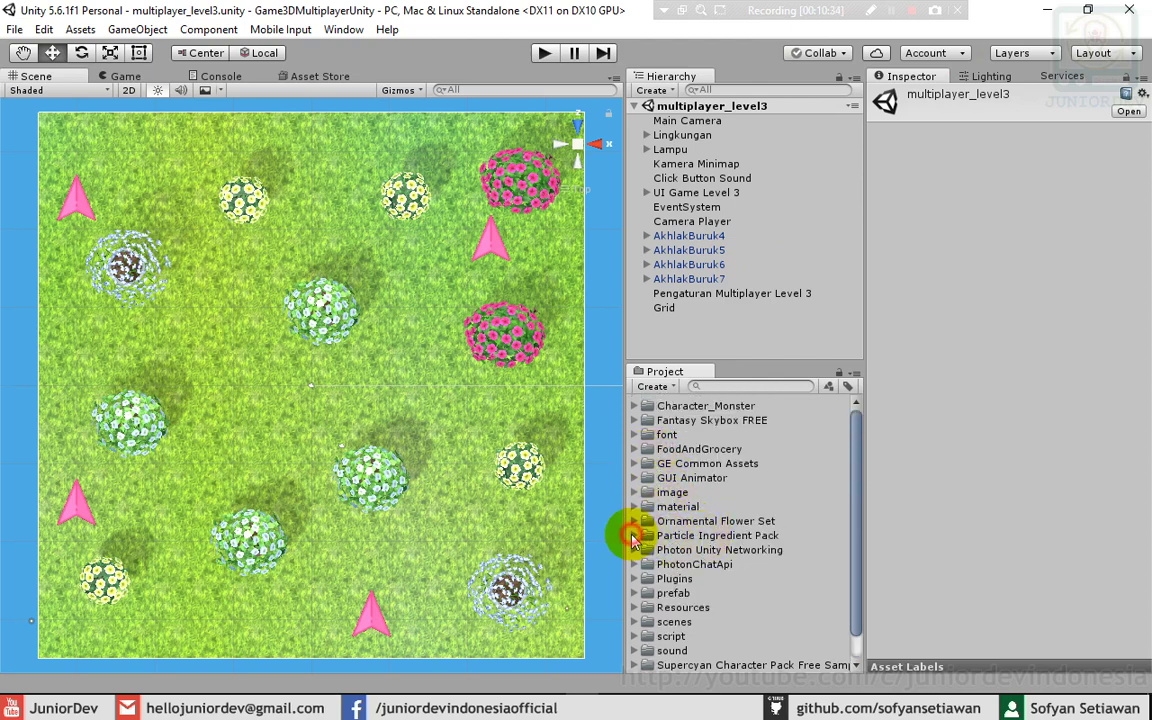
- Select the Fog prefab in the Particle Ingredient Pack folder and expand the Lingkungan group
click(633, 536)
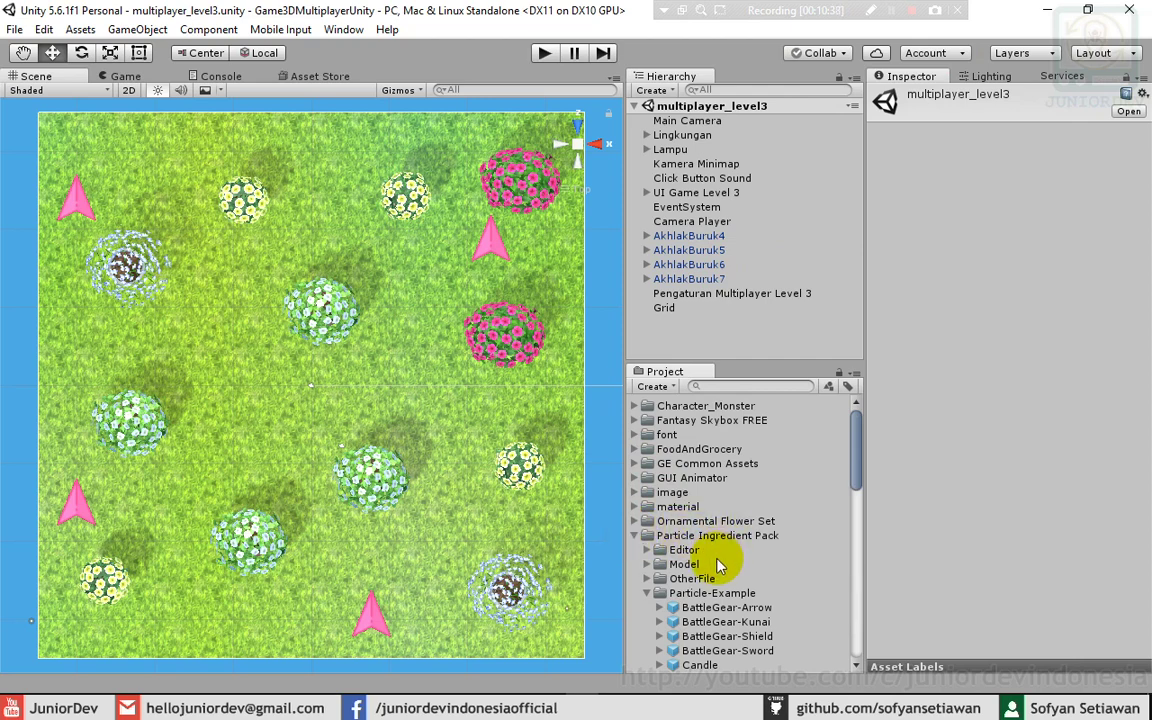
scroll(717, 563, down, 2)
scroll(716, 563, down, 4)
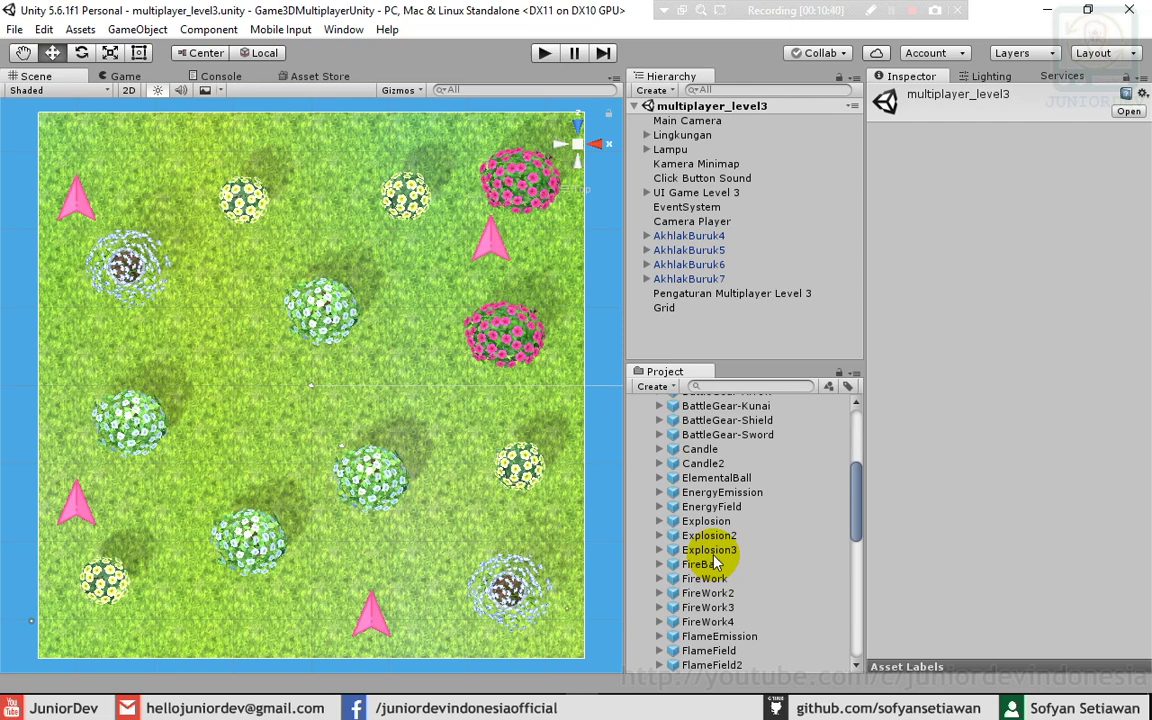
scroll(712, 562, down, 3)
click(698, 603)
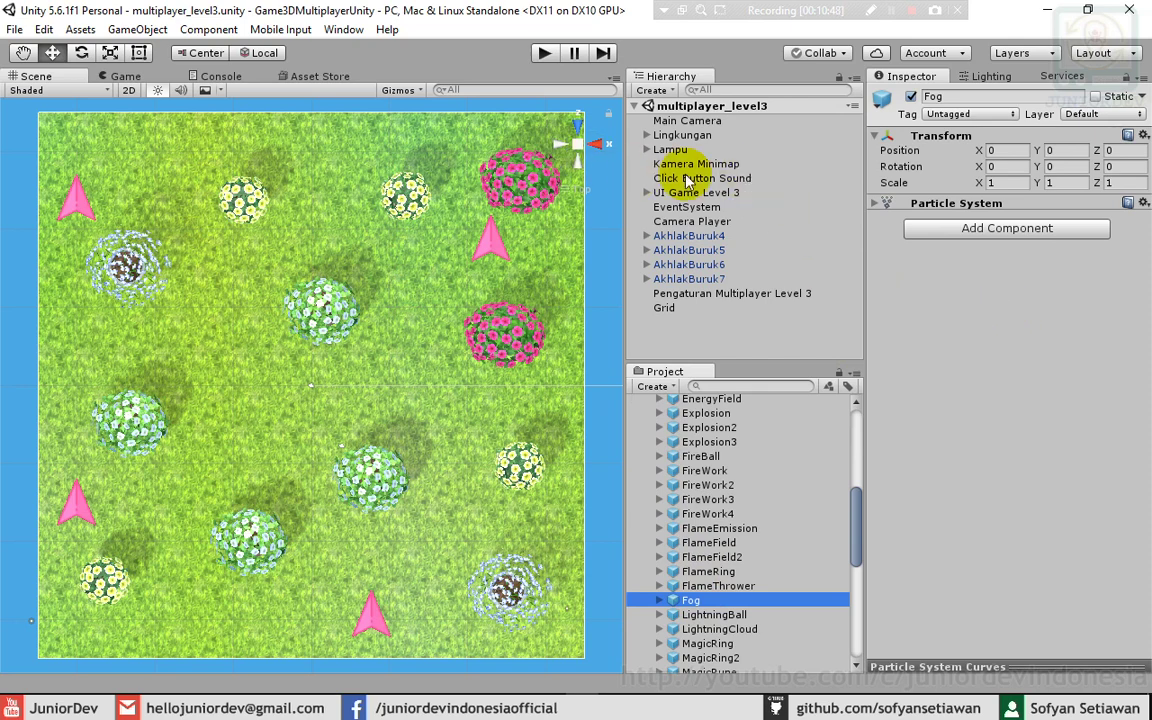
click(647, 136)
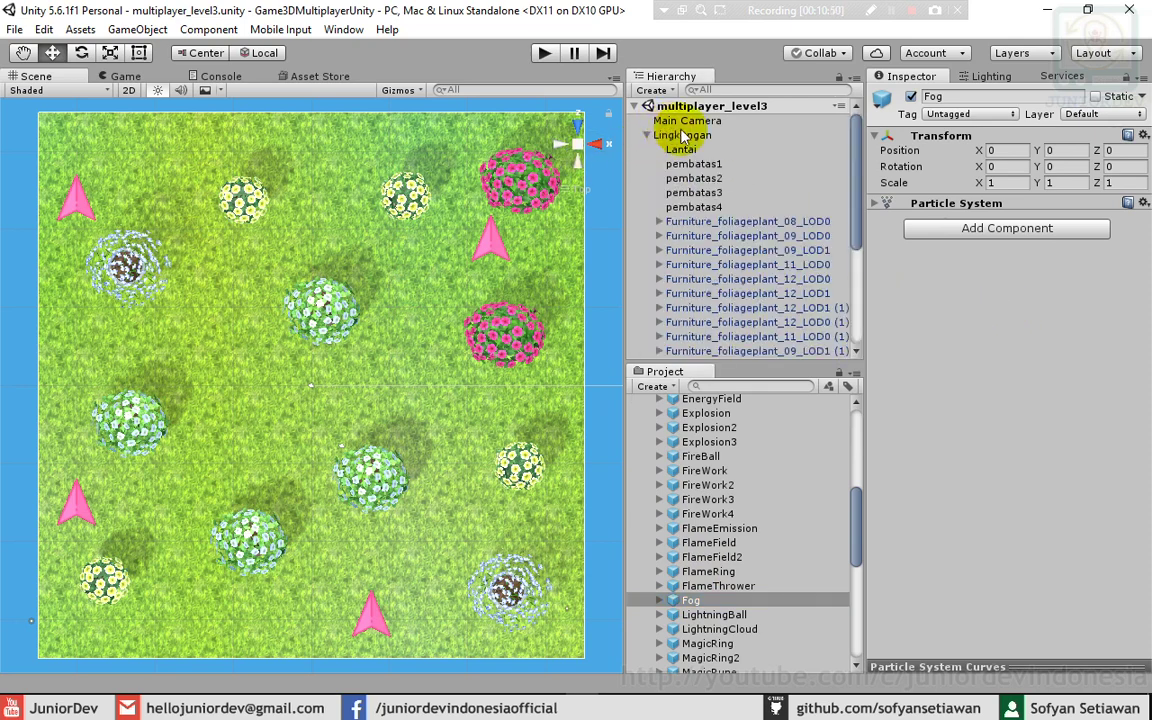
- Drag the Fog prefab into the Lingkungan group in the Hierarchy
click(720, 602)
drag(722, 605, 684, 140)
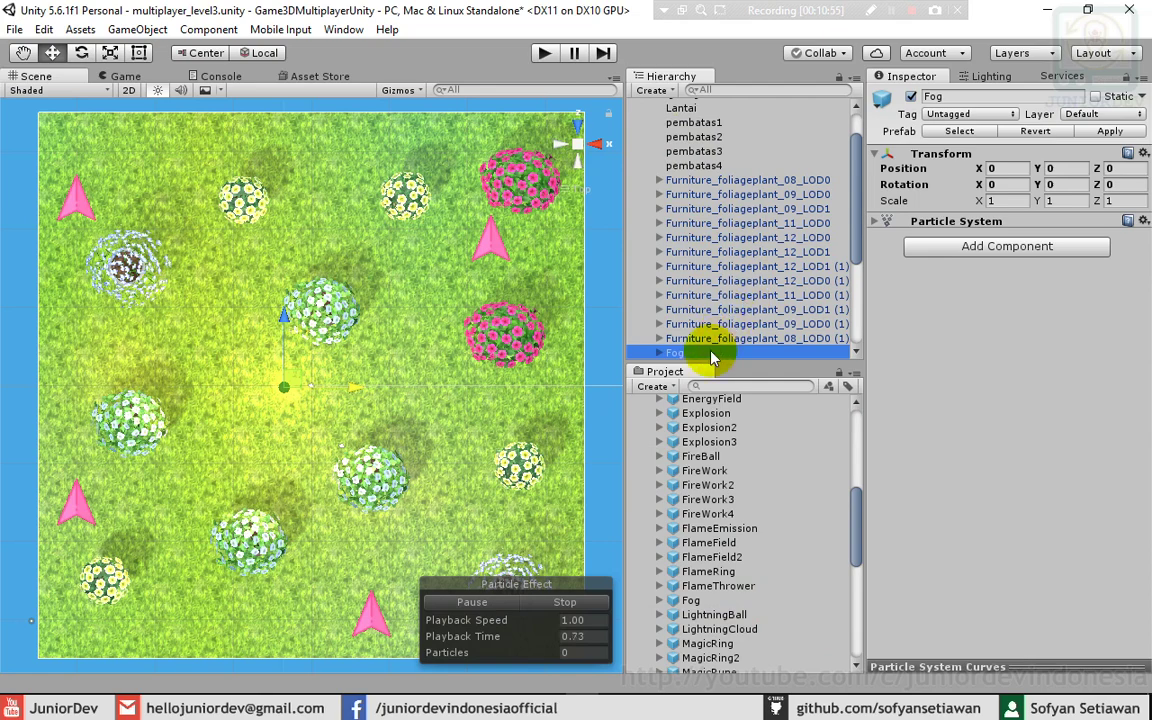
scroll(697, 358, up, 2)
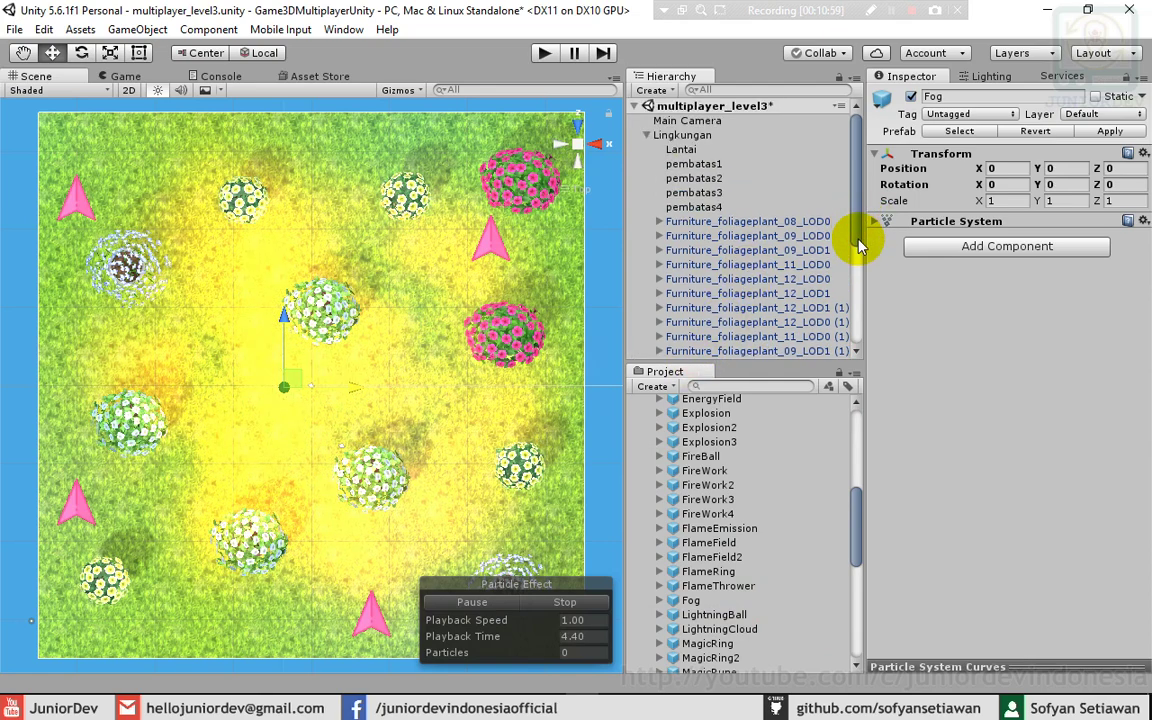
drag(858, 242, 858, 262)
scroll(861, 249, down, 1)
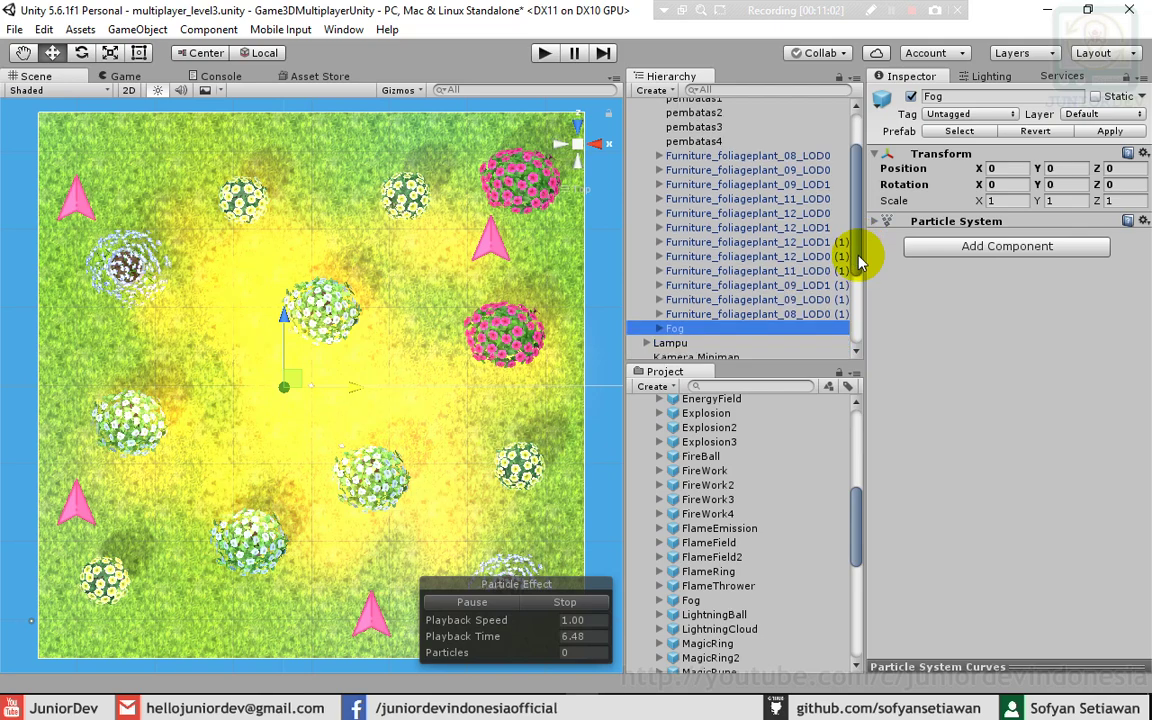
scroll(861, 249, down, 1)
scroll(861, 249, down, 1)
scroll(861, 249, down, 1)
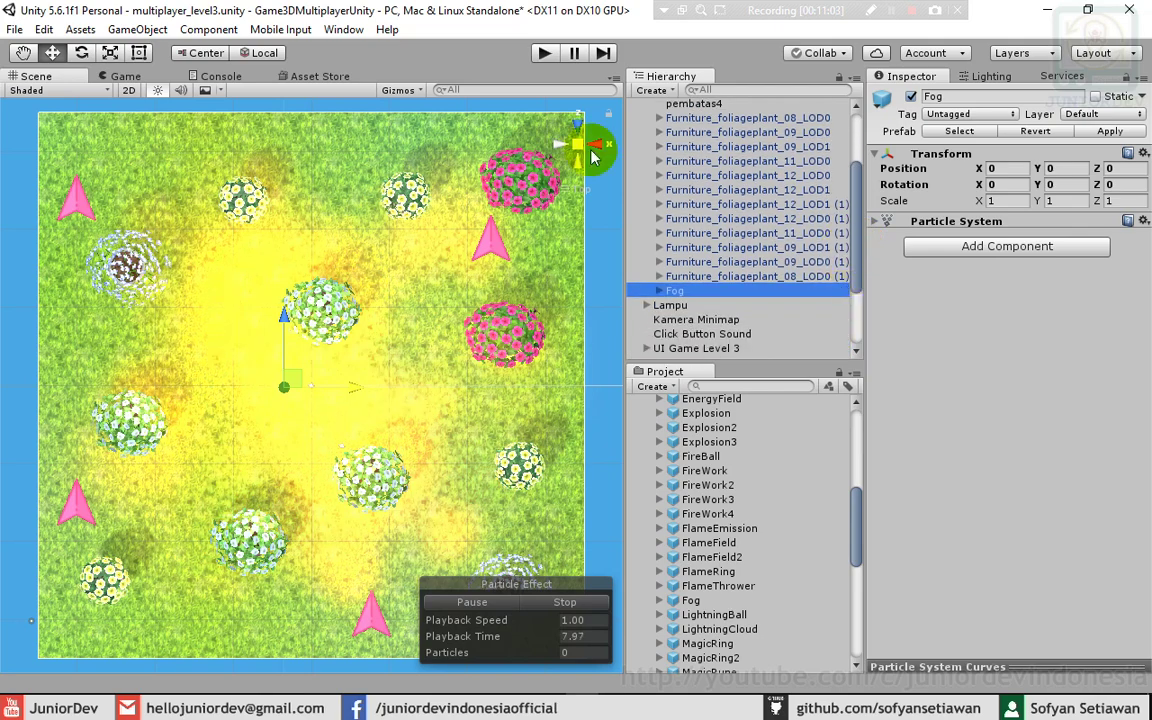
- Preview the fog in the Game view and select its Imgredient-Fog-Smoke child
click(133, 77)
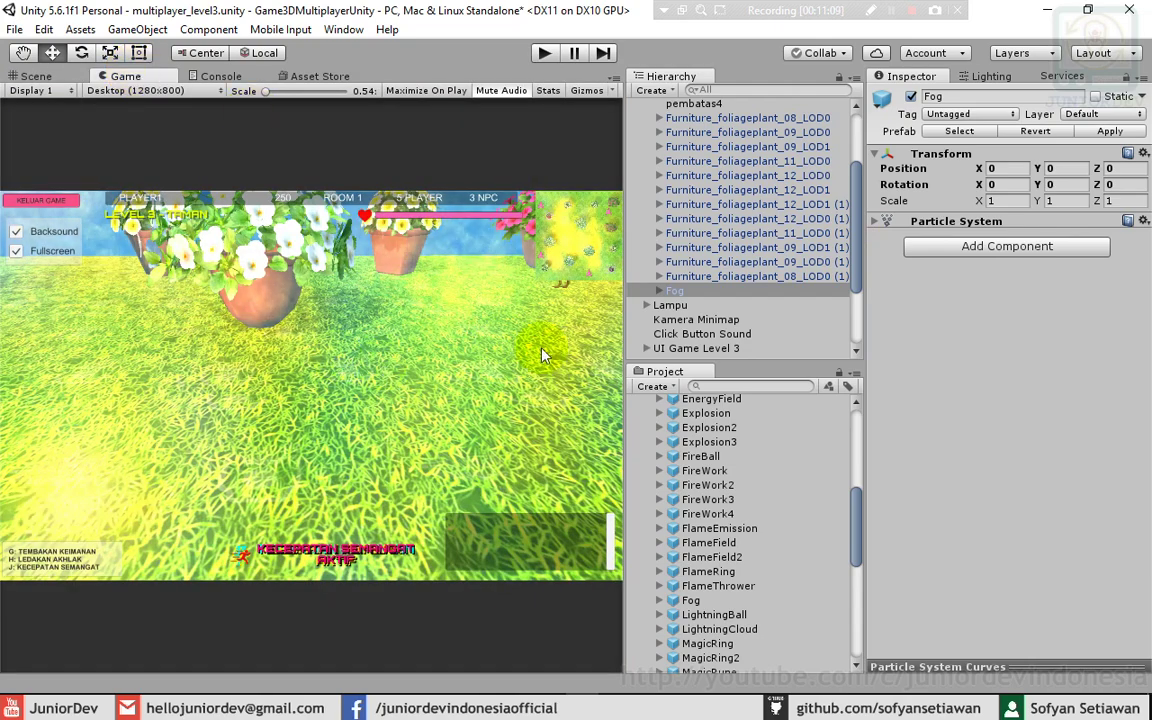
click(908, 252)
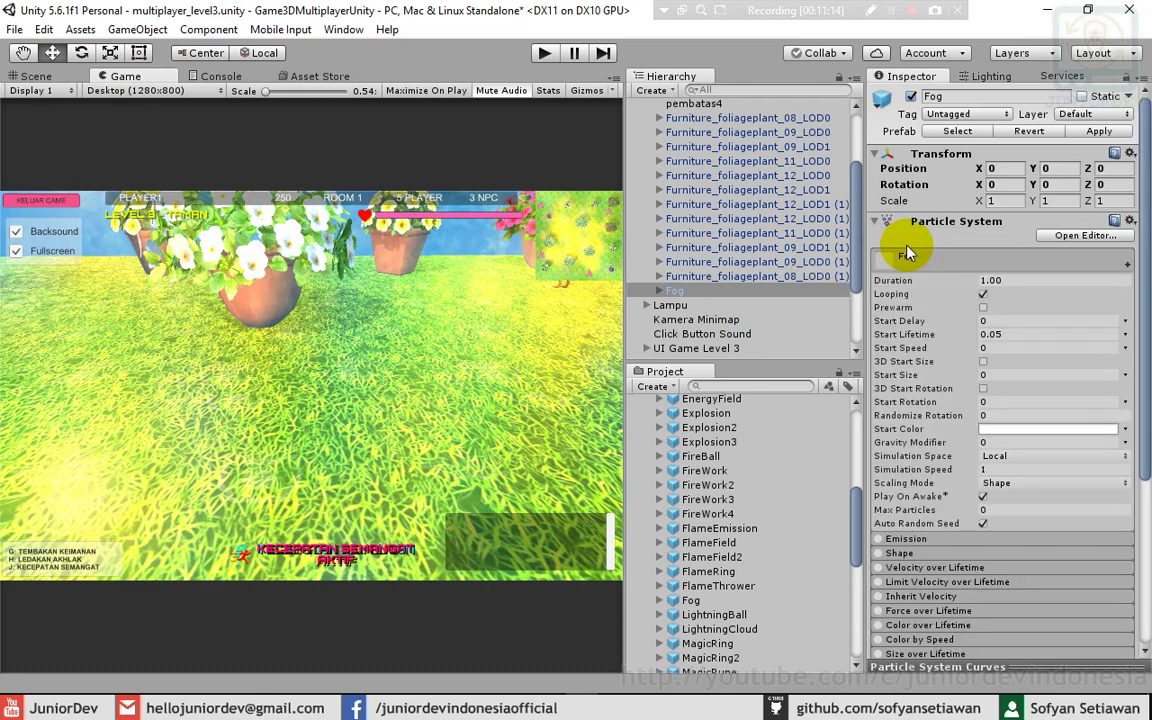
click(745, 305)
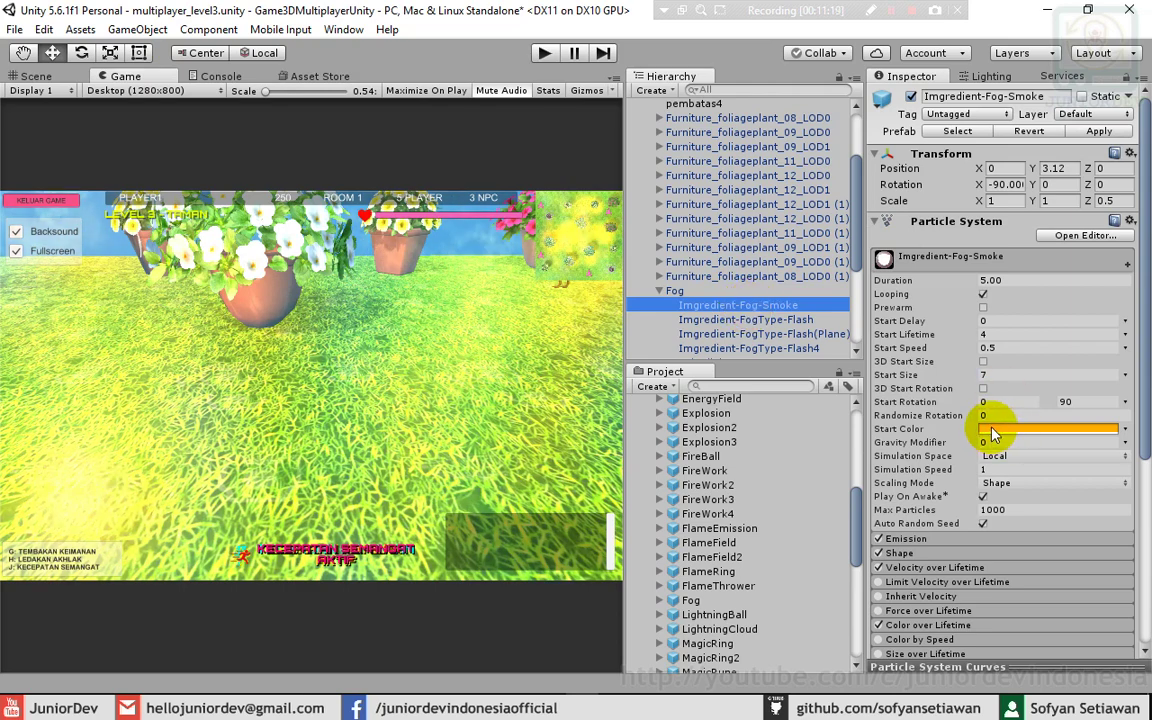
- Set the Imgredient-Fog-Smoke start colour to white (FFFFFF)
click(1000, 430)
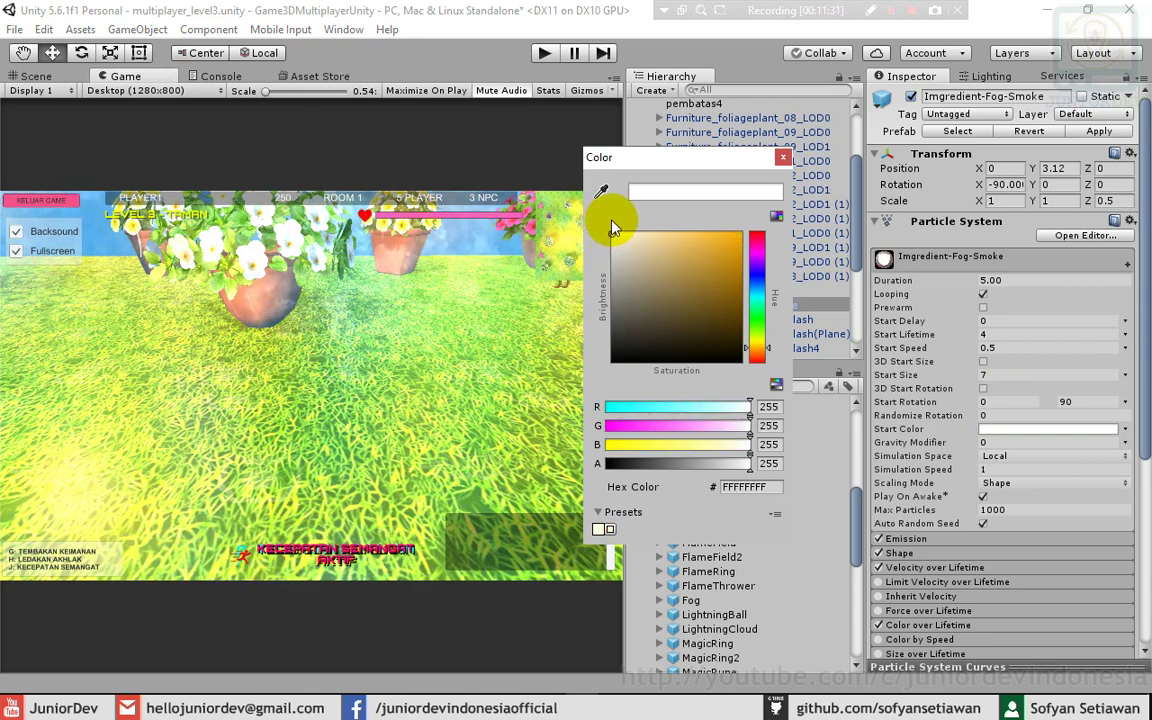
click(783, 160)
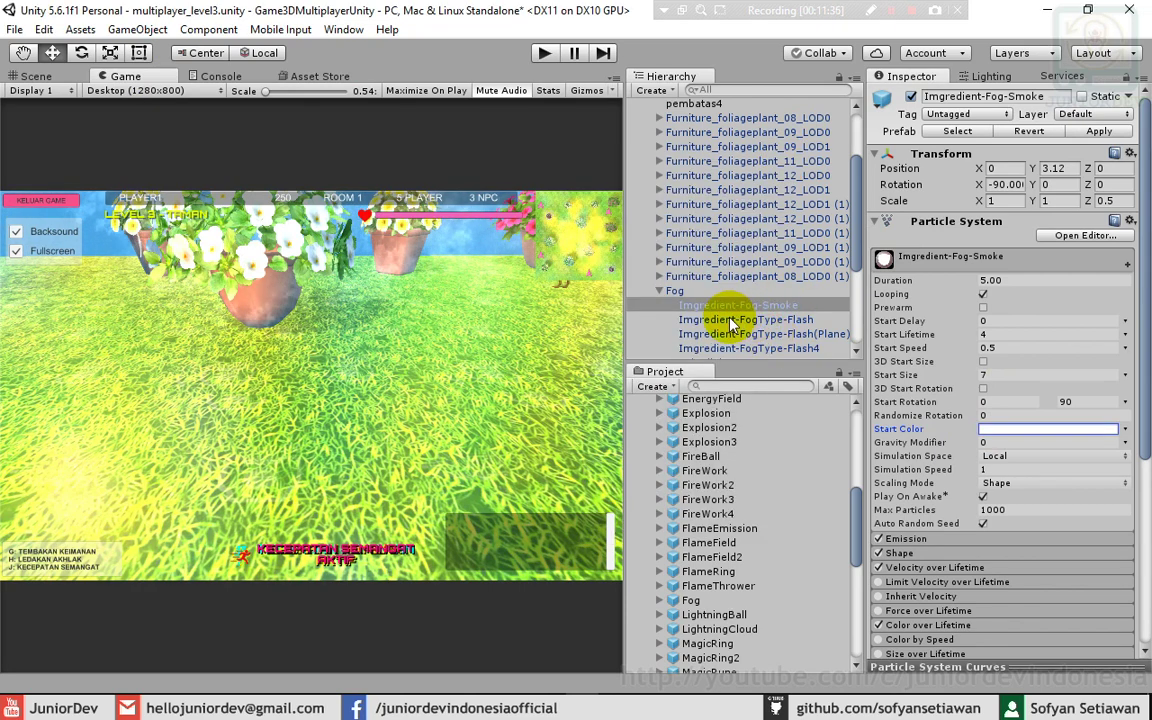
scroll(858, 255, down, 2)
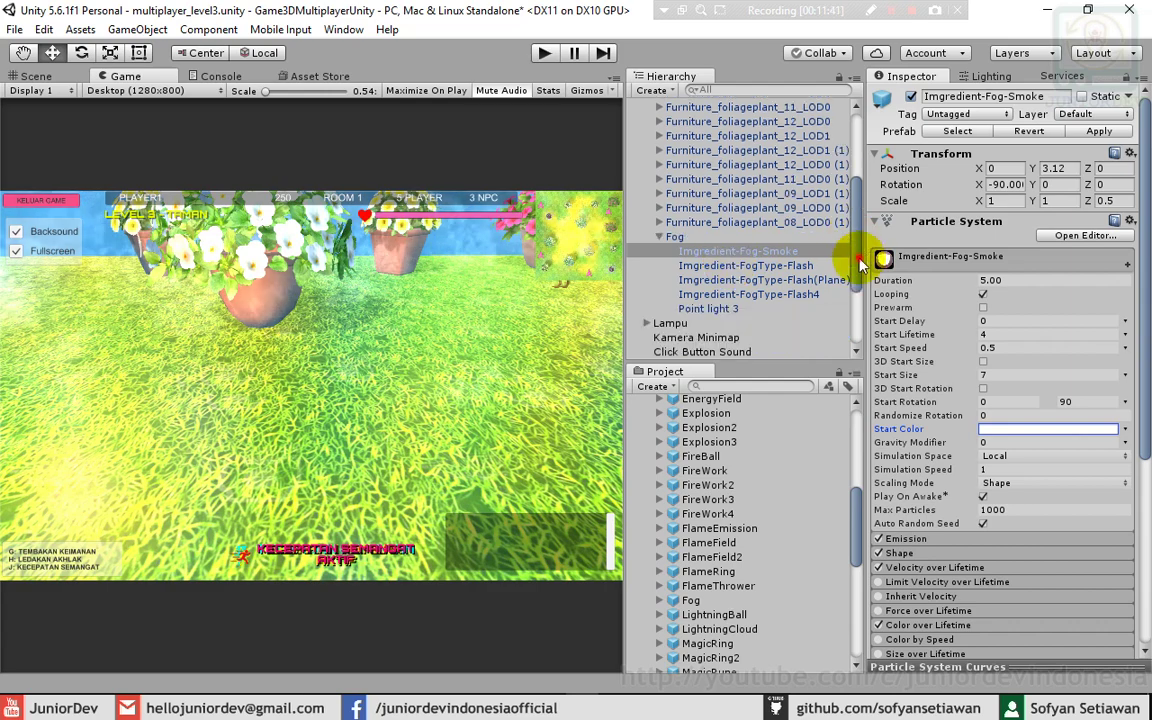
click(860, 266)
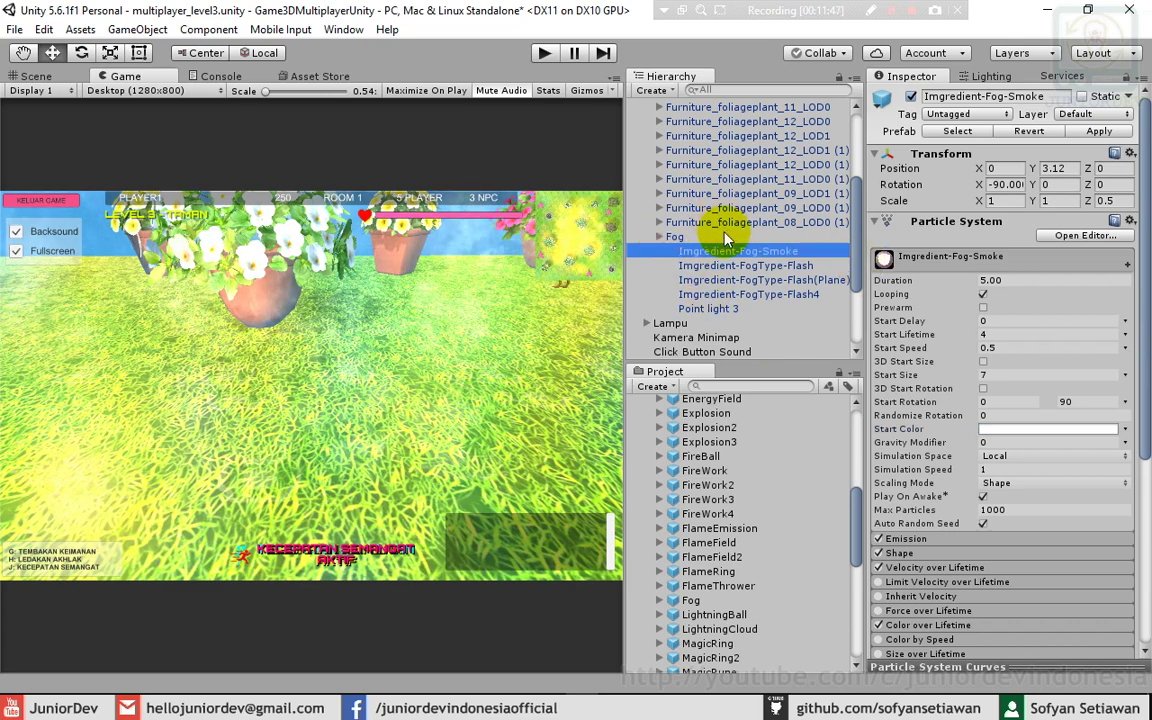
- Collapse and re-expand the Fog group, then select Imgredient-FogType-Flash
click(660, 238)
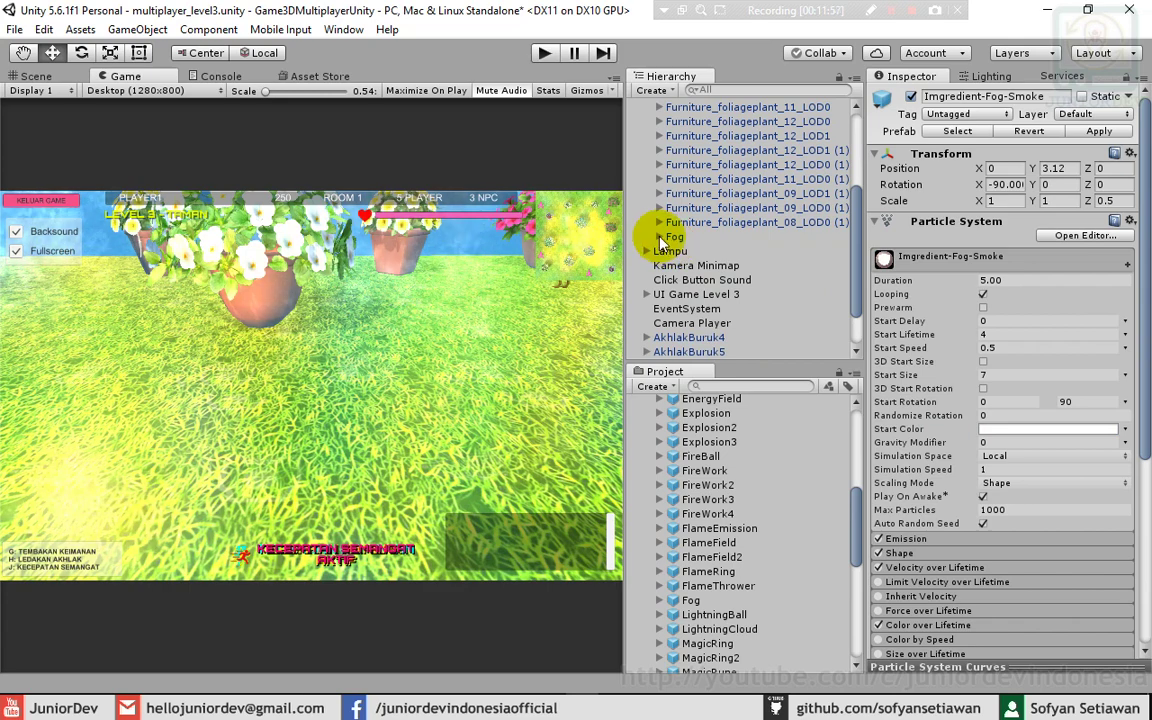
click(659, 237)
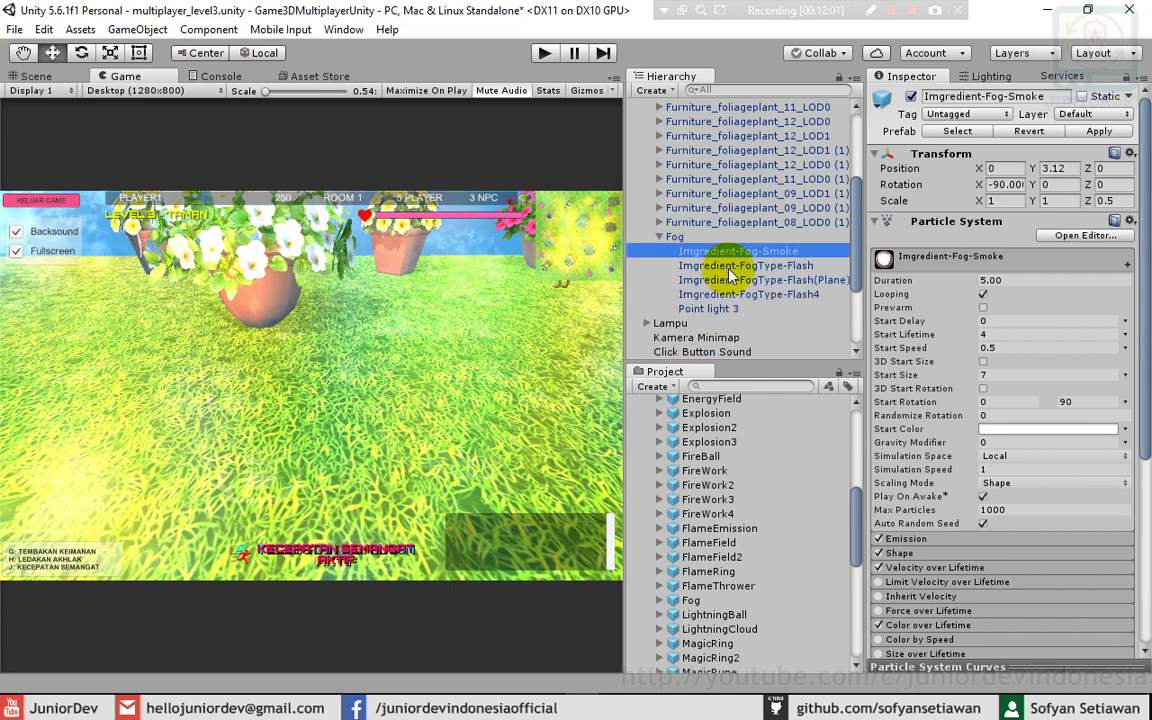
click(731, 270)
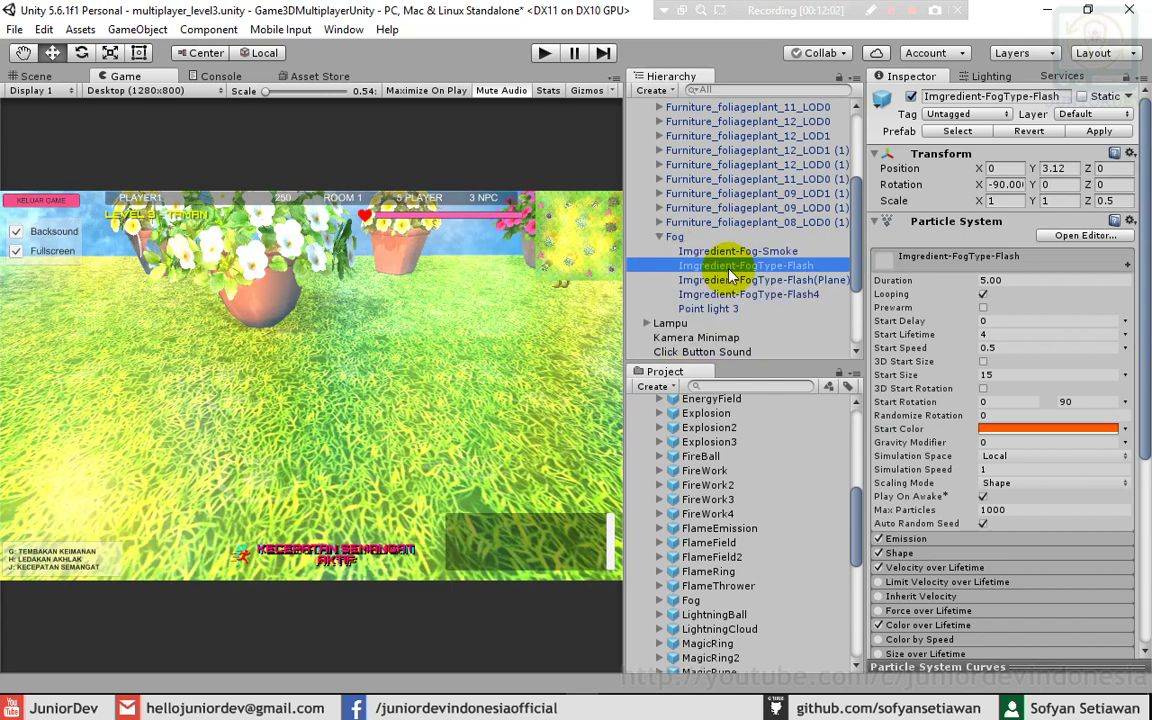
- Change the Imgredient-FogType-Flash start colour to cyan
click(1030, 430)
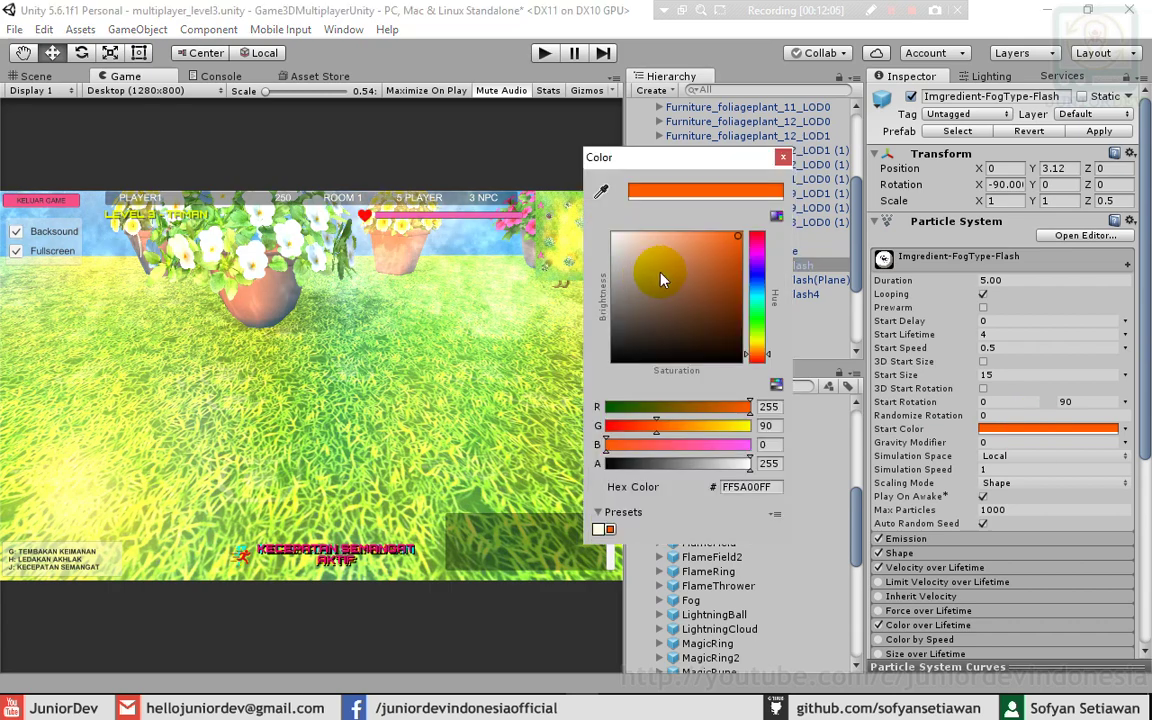
click(757, 305)
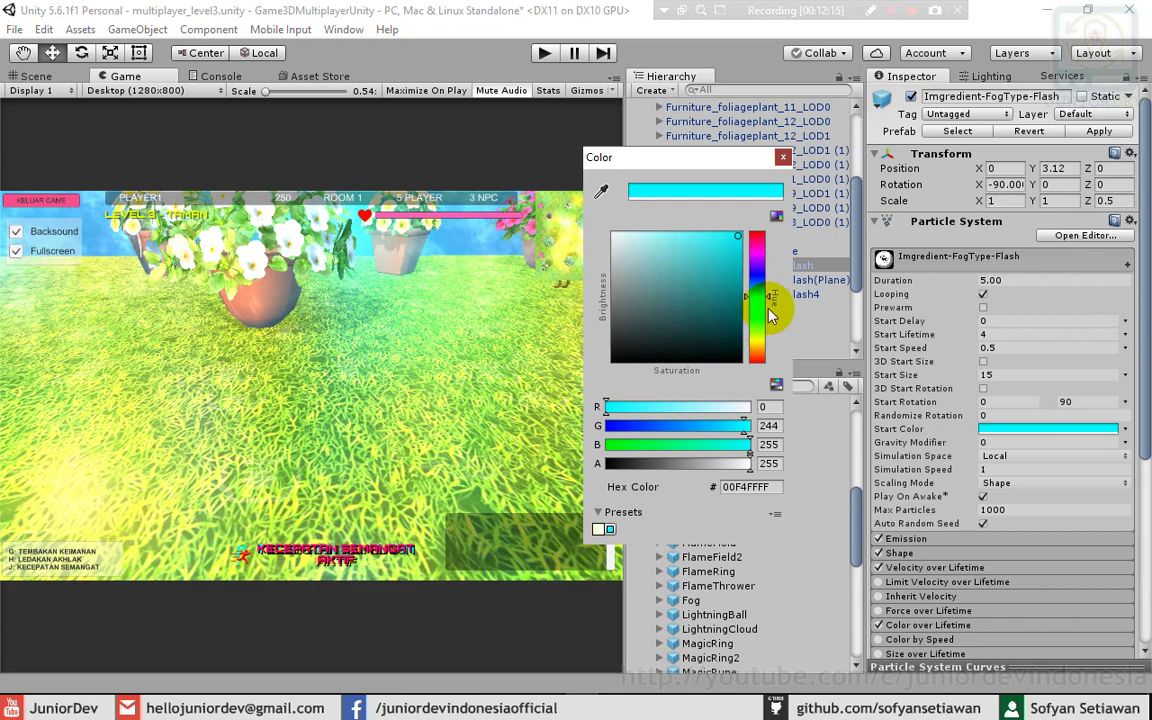
click(780, 283)
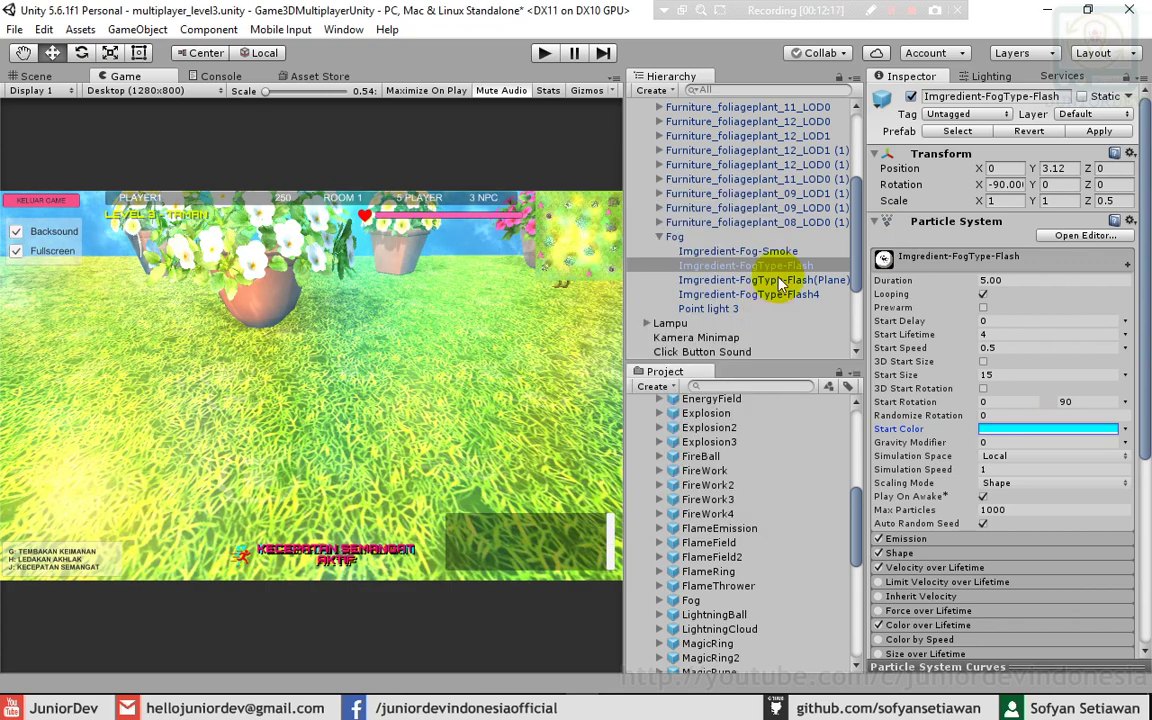
- Give Imgredient-FogType-Flash(Plane) a pale green start colour
click(778, 282)
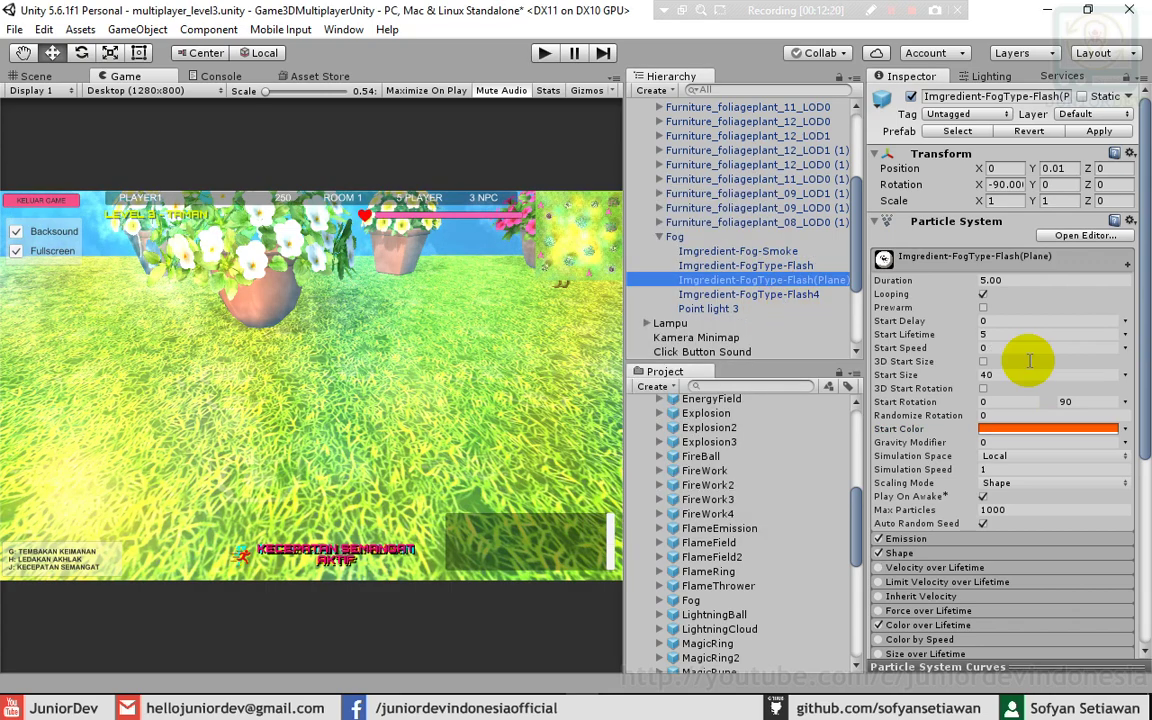
click(1047, 432)
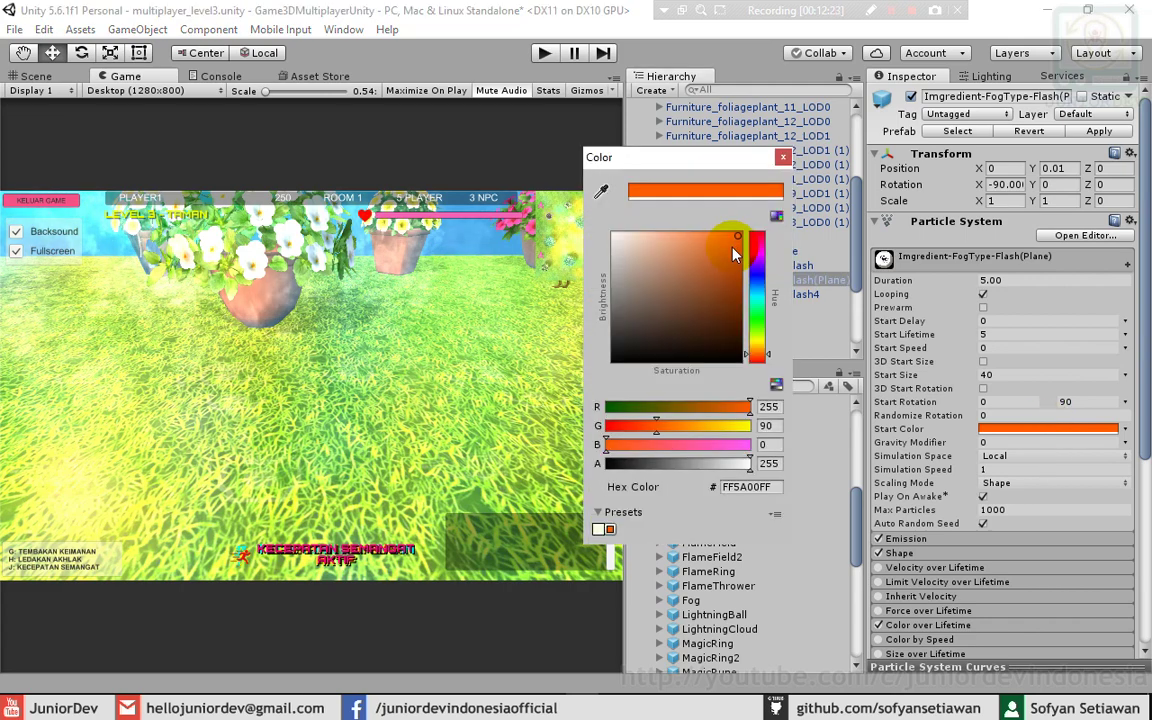
click(757, 316)
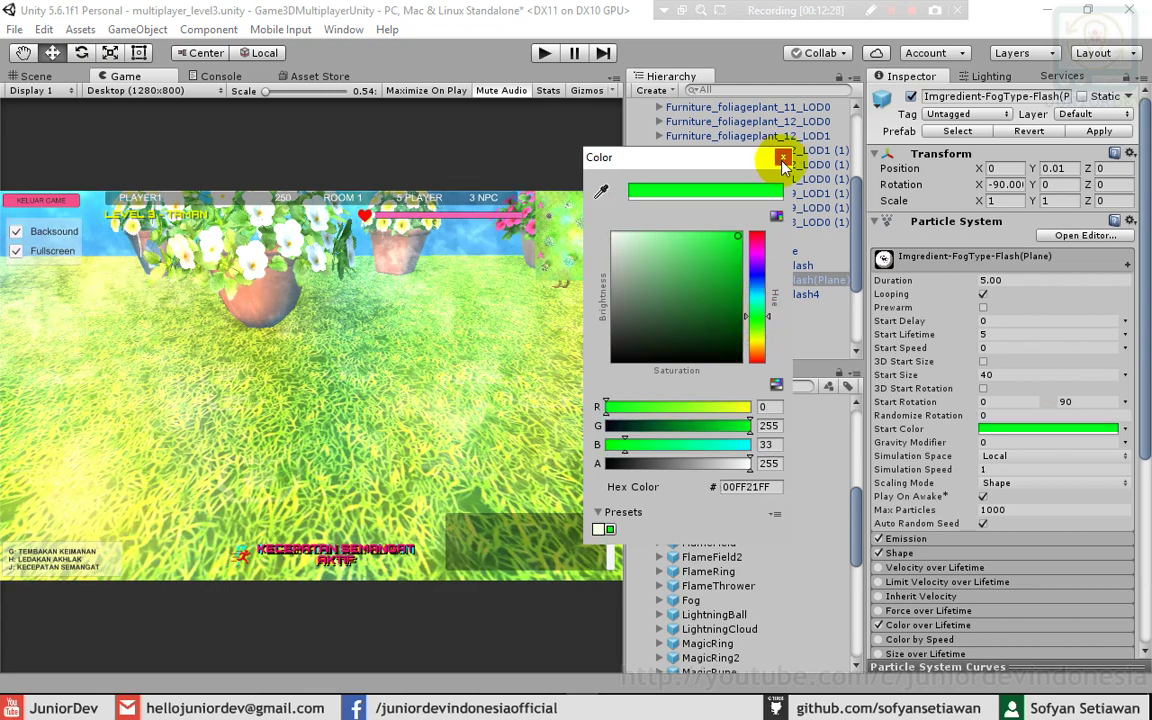
click(637, 236)
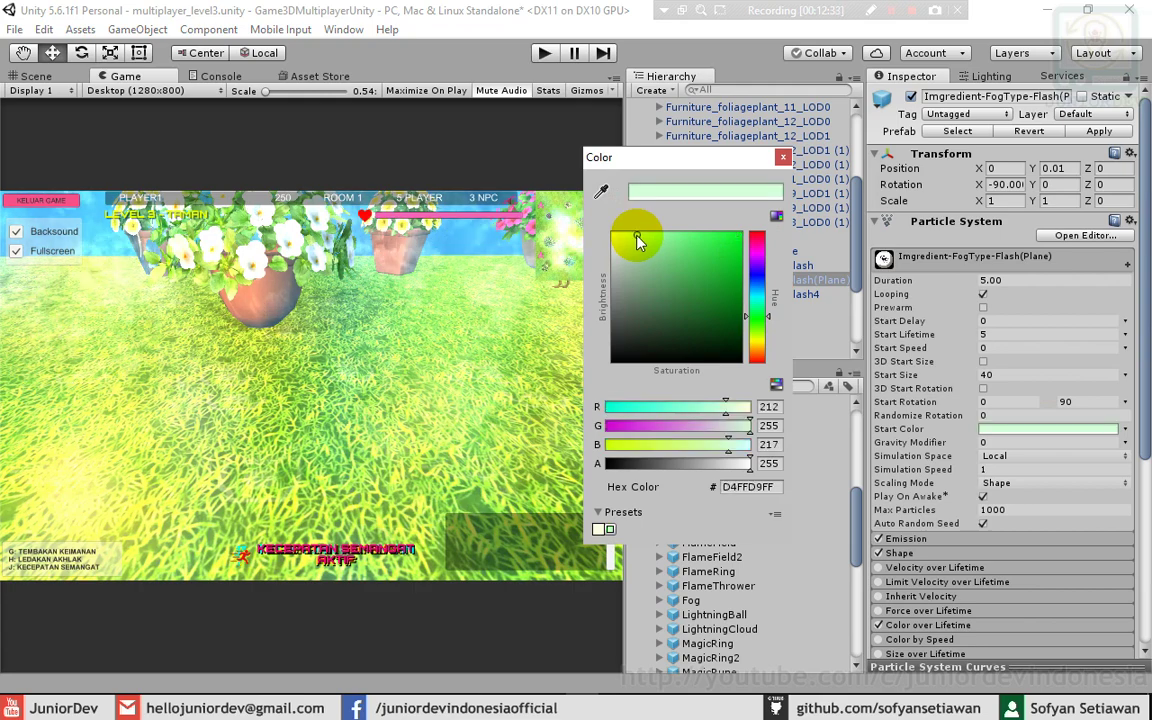
click(784, 161)
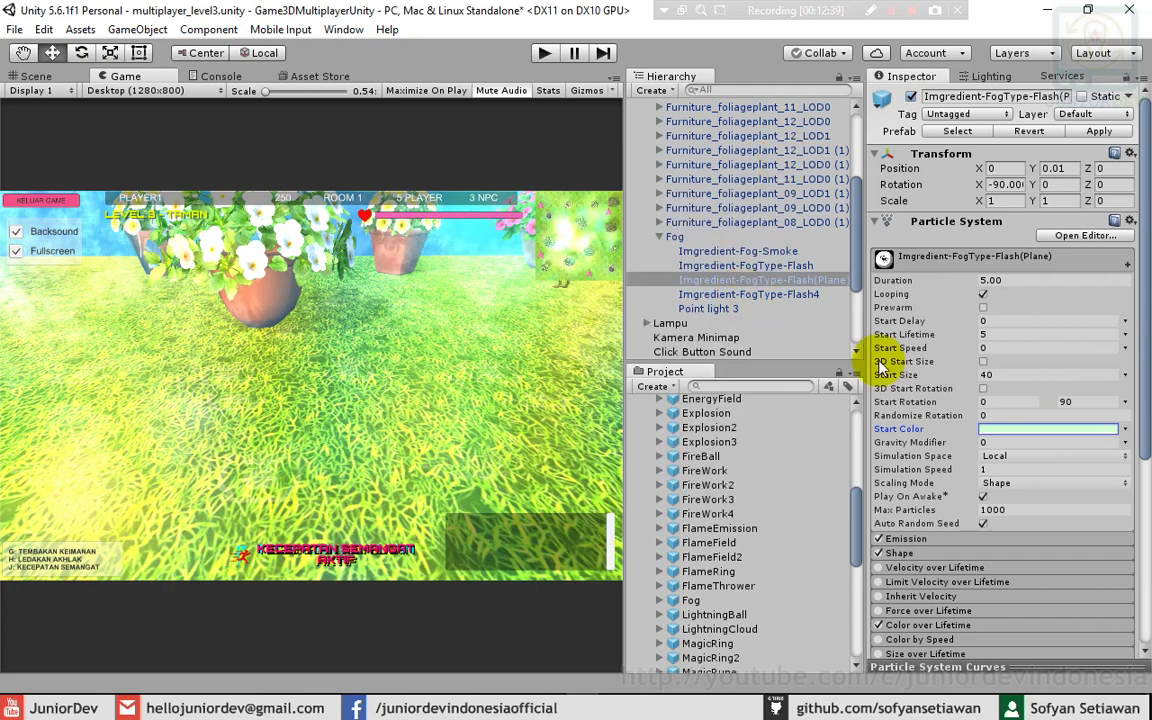
- Reduce the Plane's start size from 40 to 4
click(986, 374)
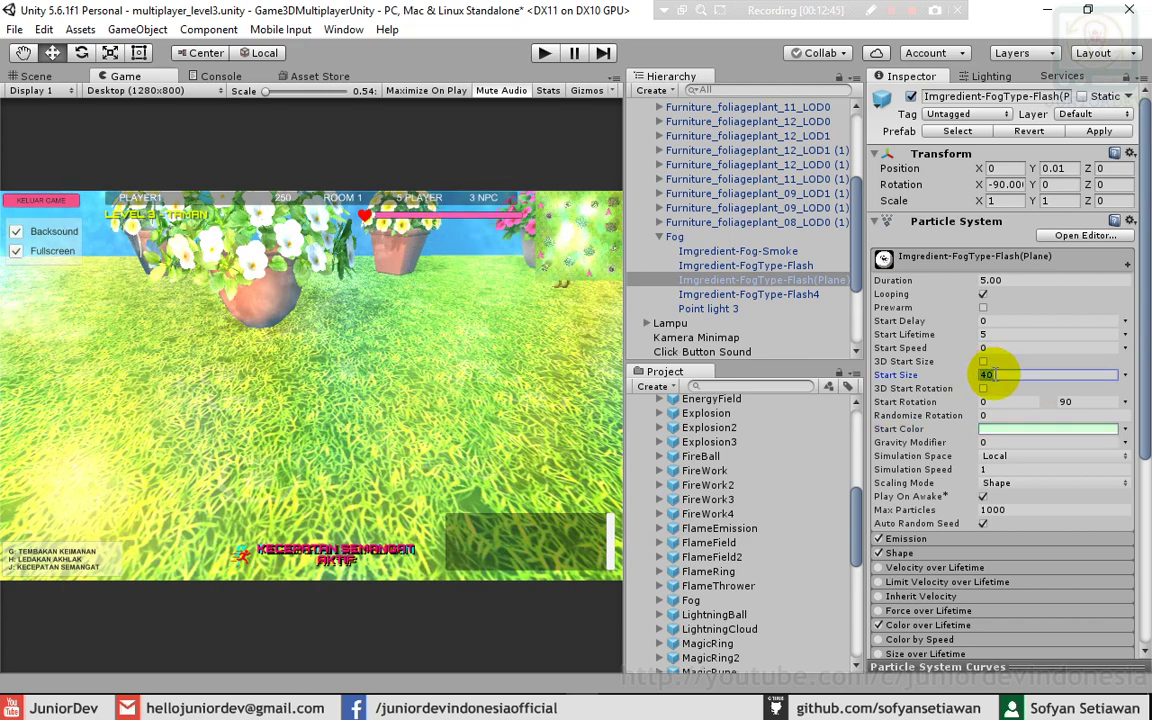
text(4)
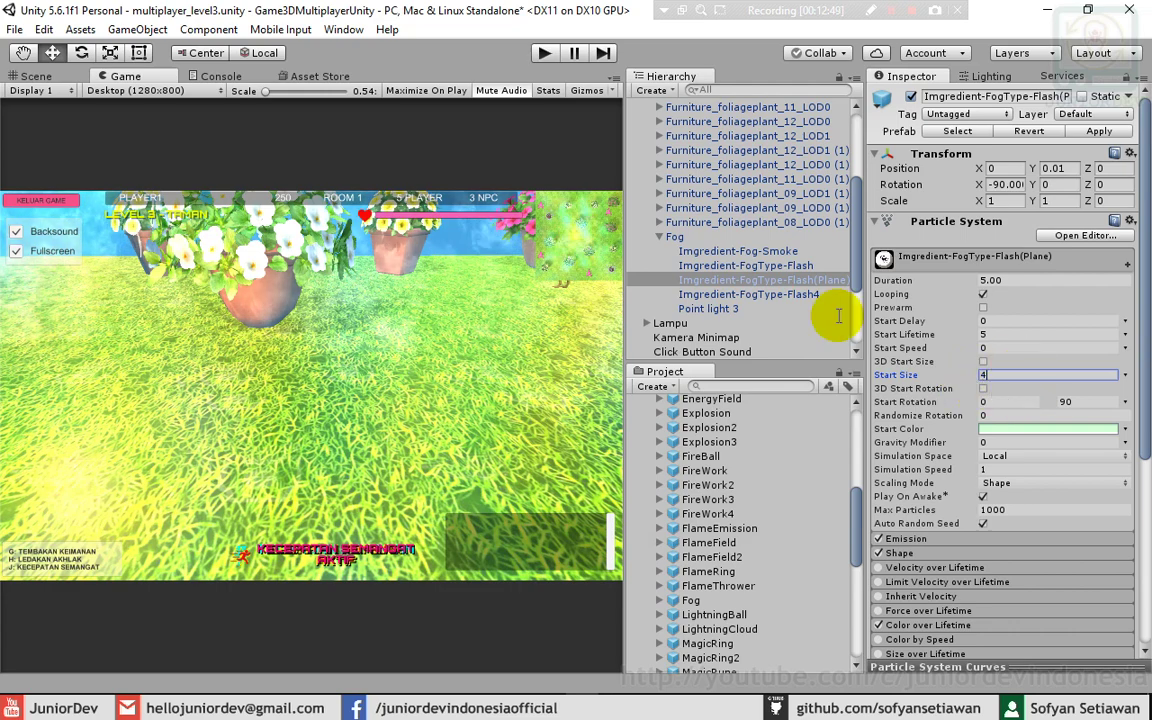
click(740, 295)
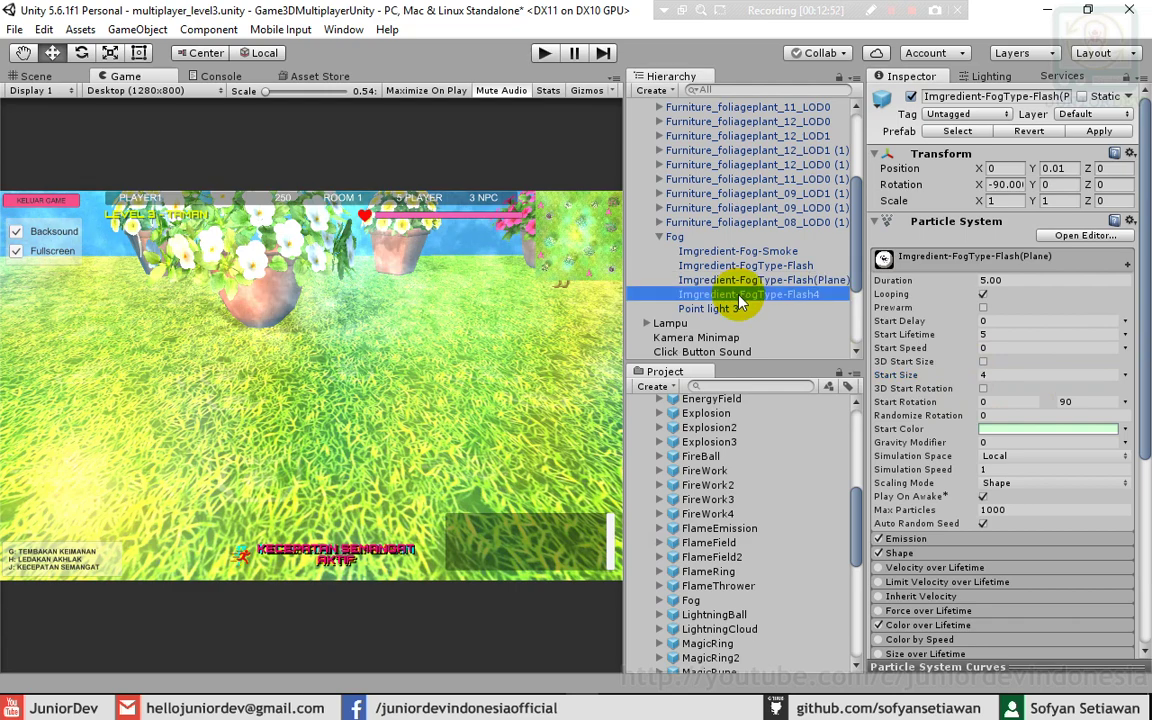
- Set the Imgredient-FogType-Flash4 start colour to pale green-white EDFFEA
click(1060, 430)
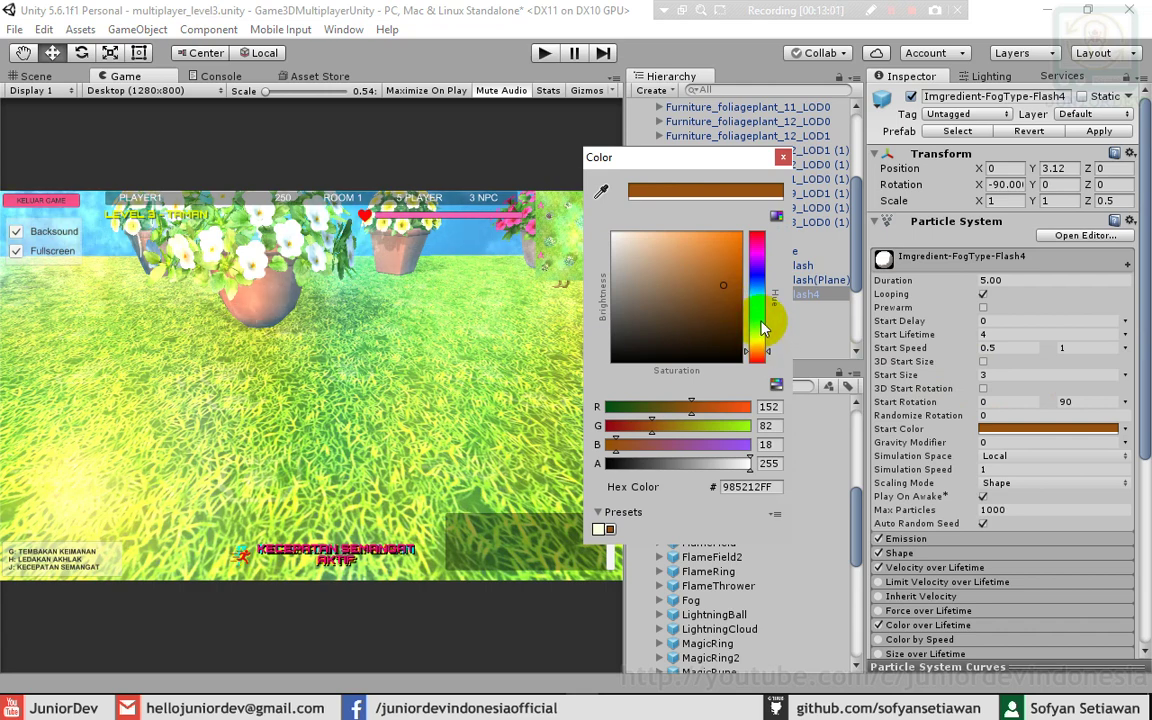
drag(762, 328, 757, 321)
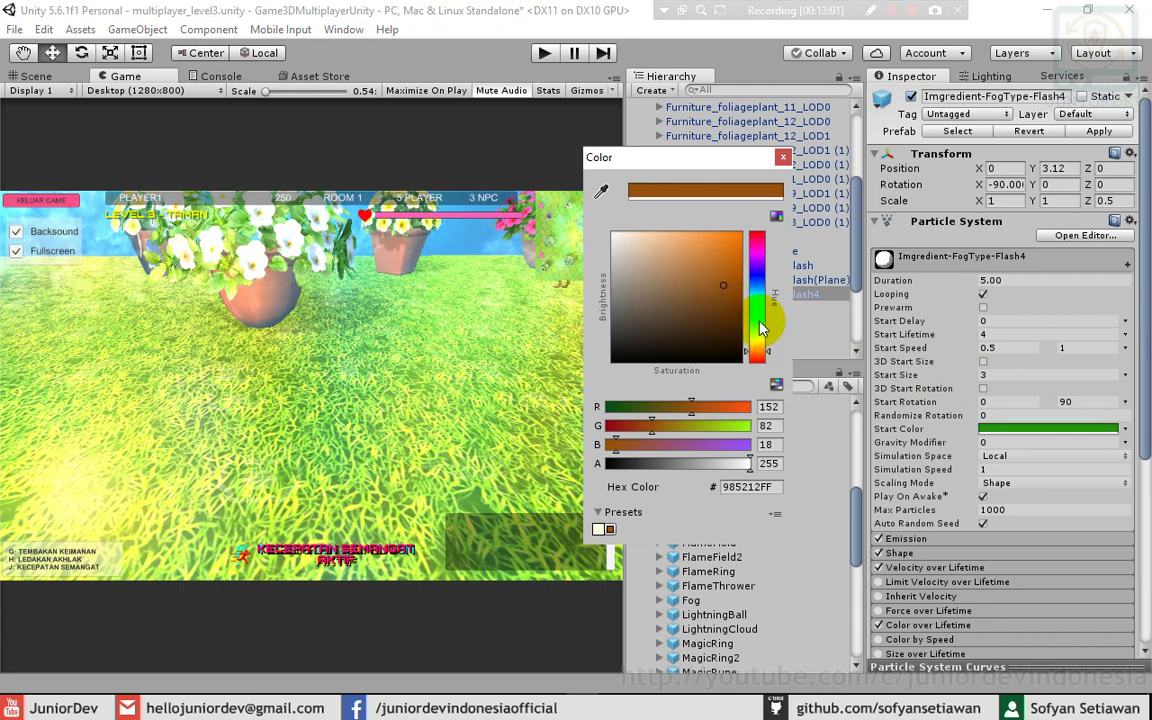
click(629, 241)
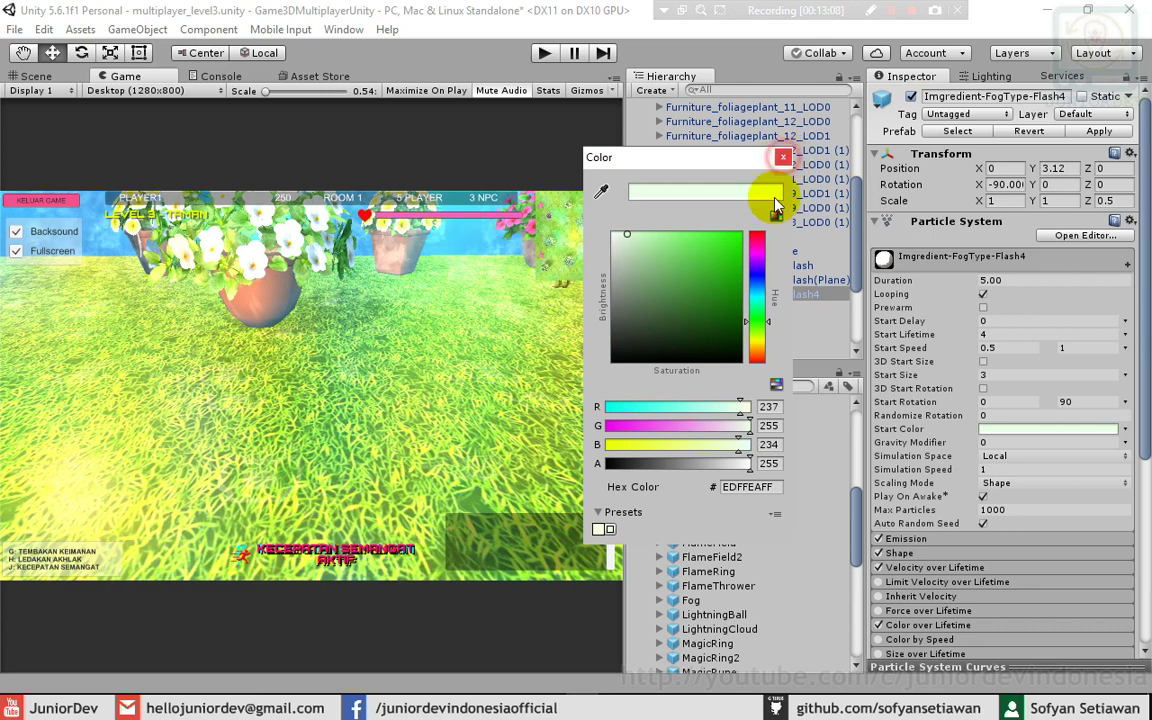
key(Return)
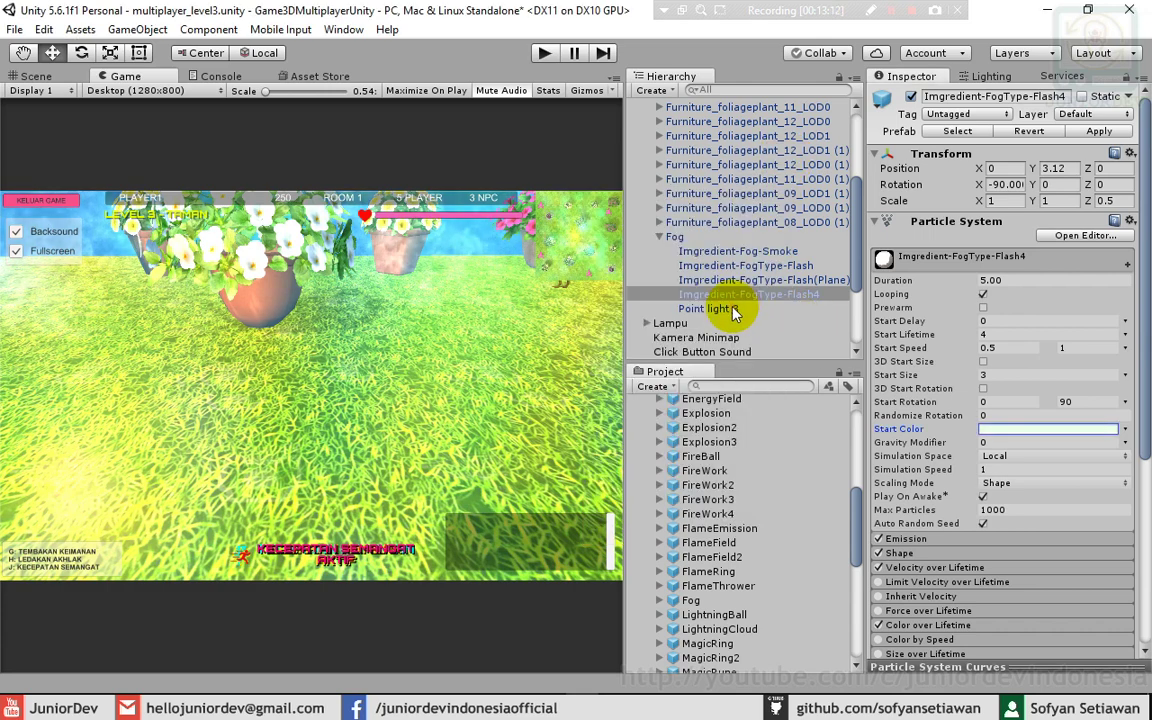
click(733, 310)
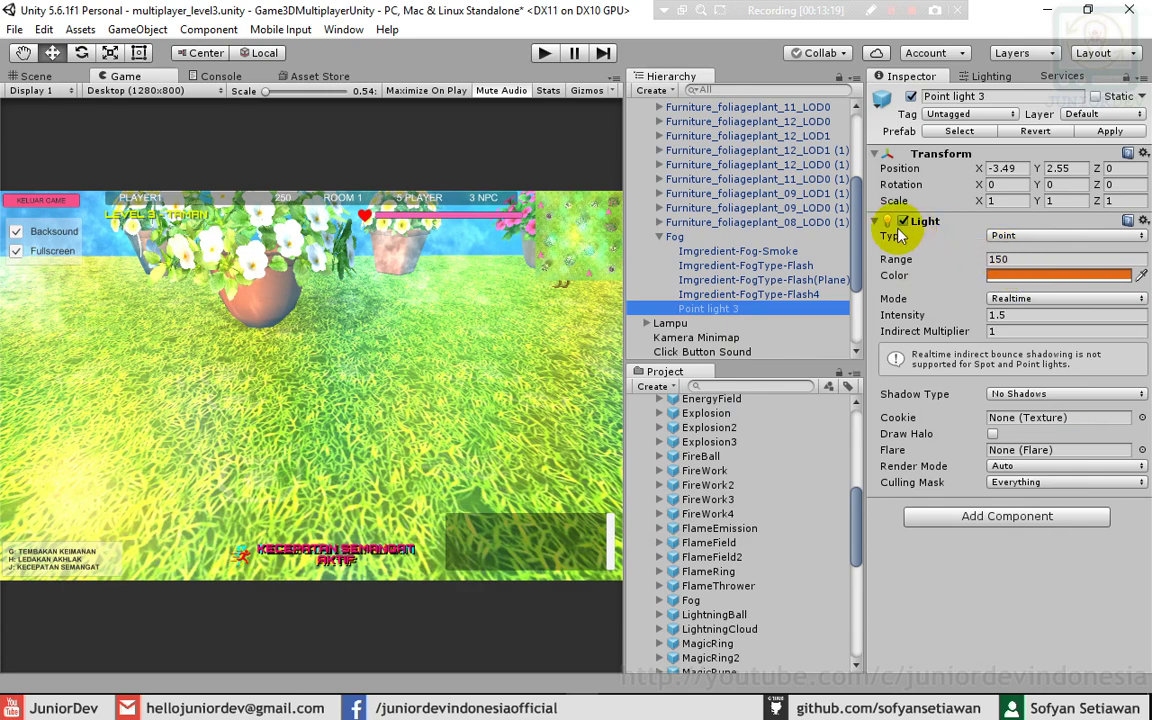
- Remove the Light component from Point light 3 and collapse the Fog group
click(1143, 220)
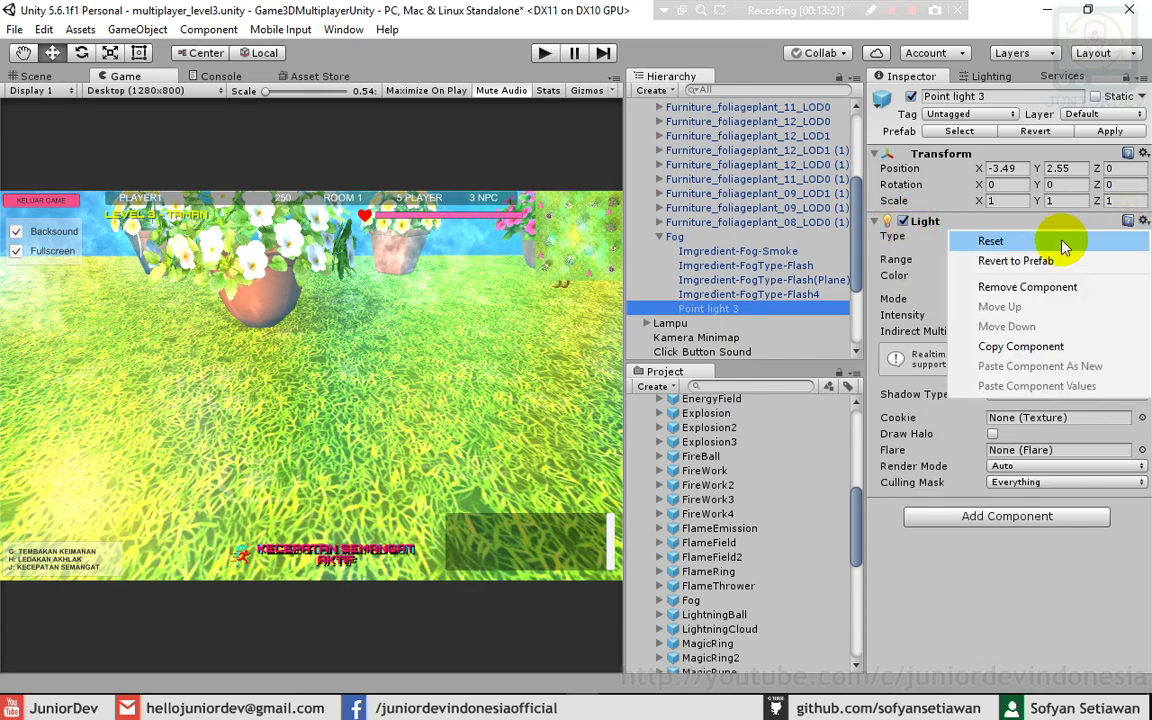
click(1018, 288)
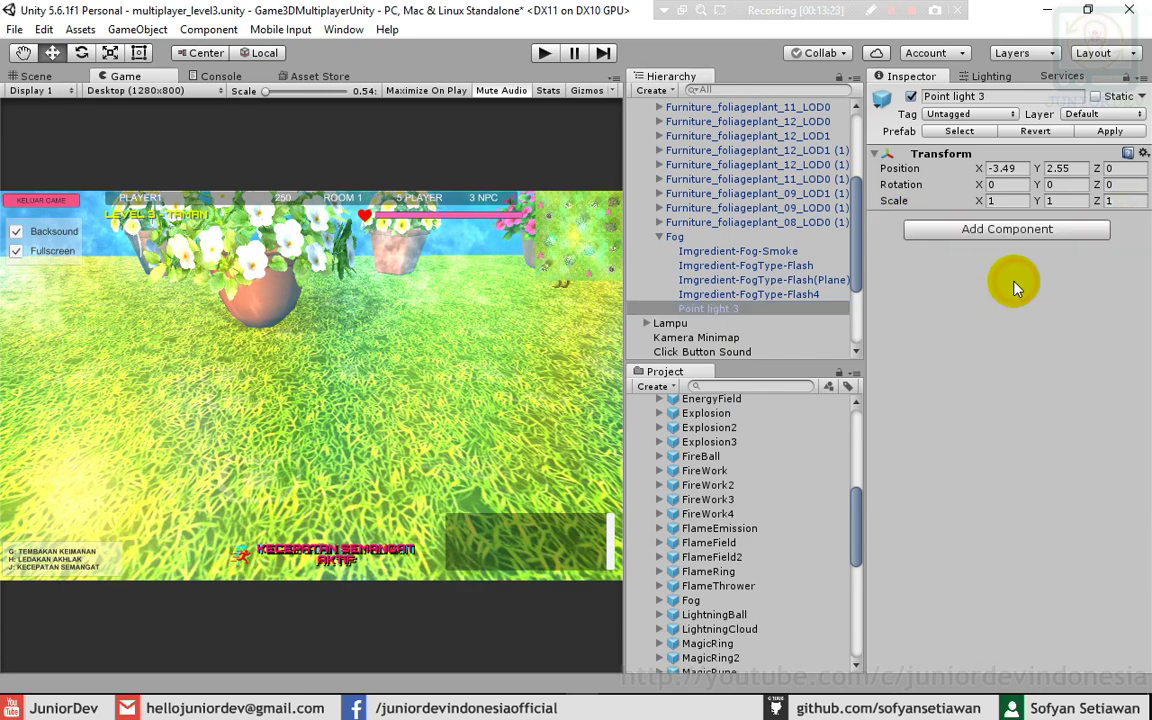
click(683, 239)
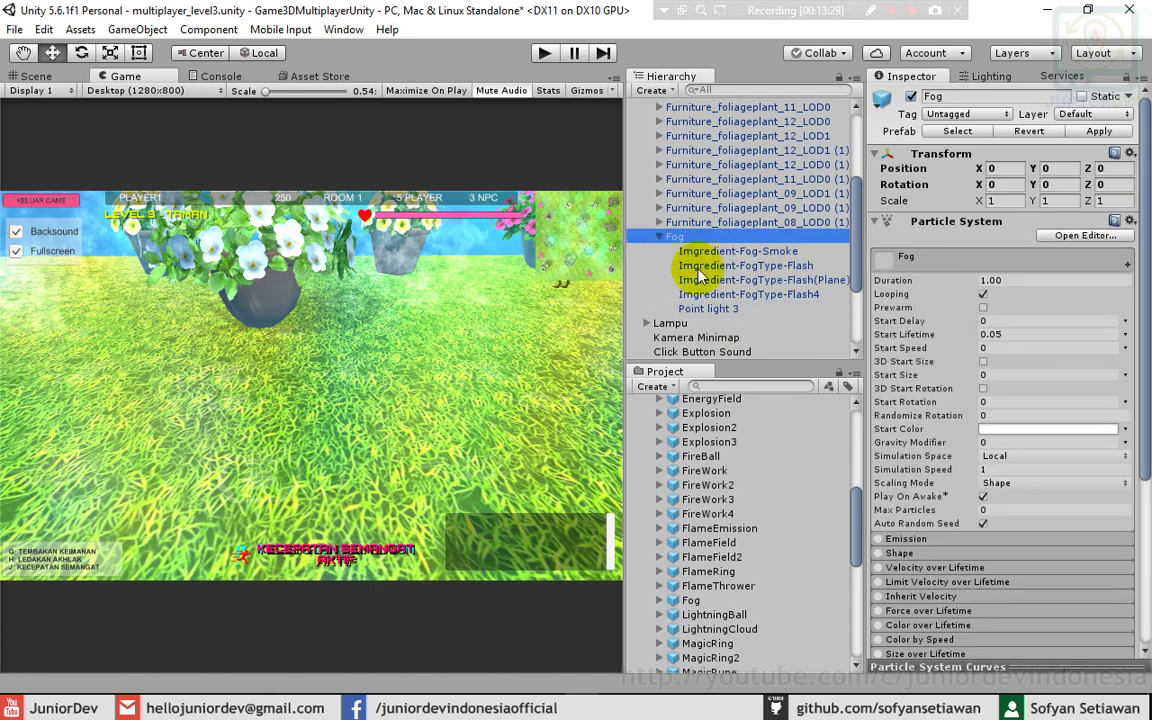
click(455, 58)
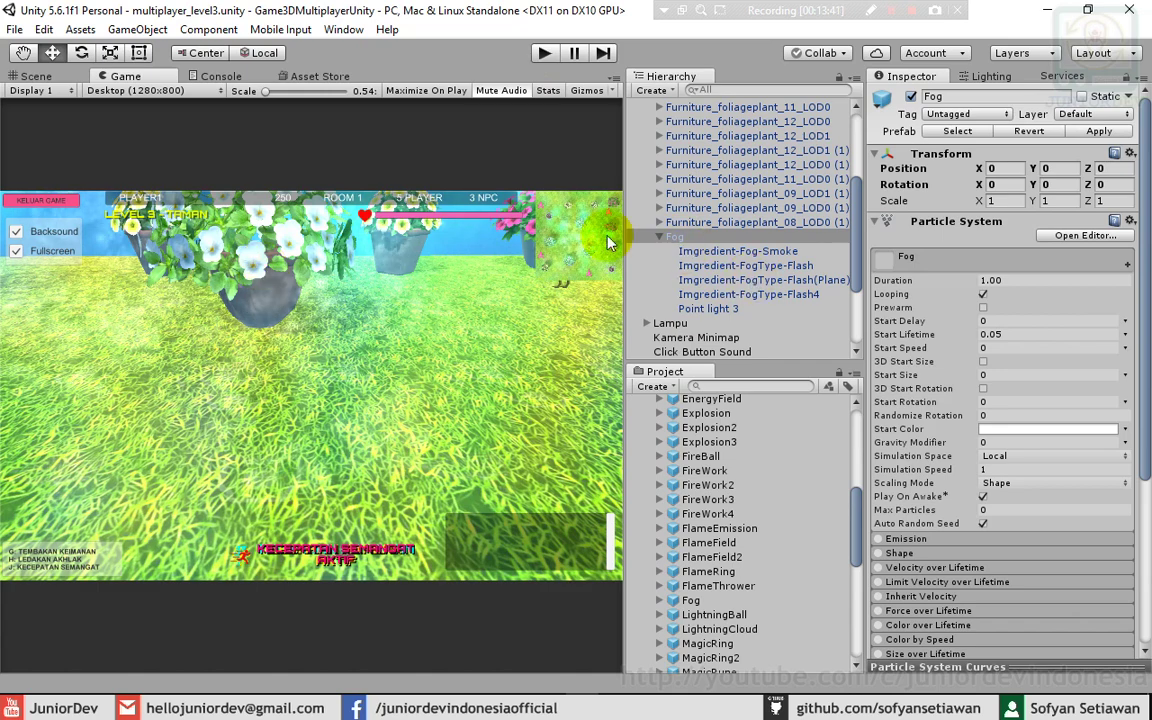
click(660, 238)
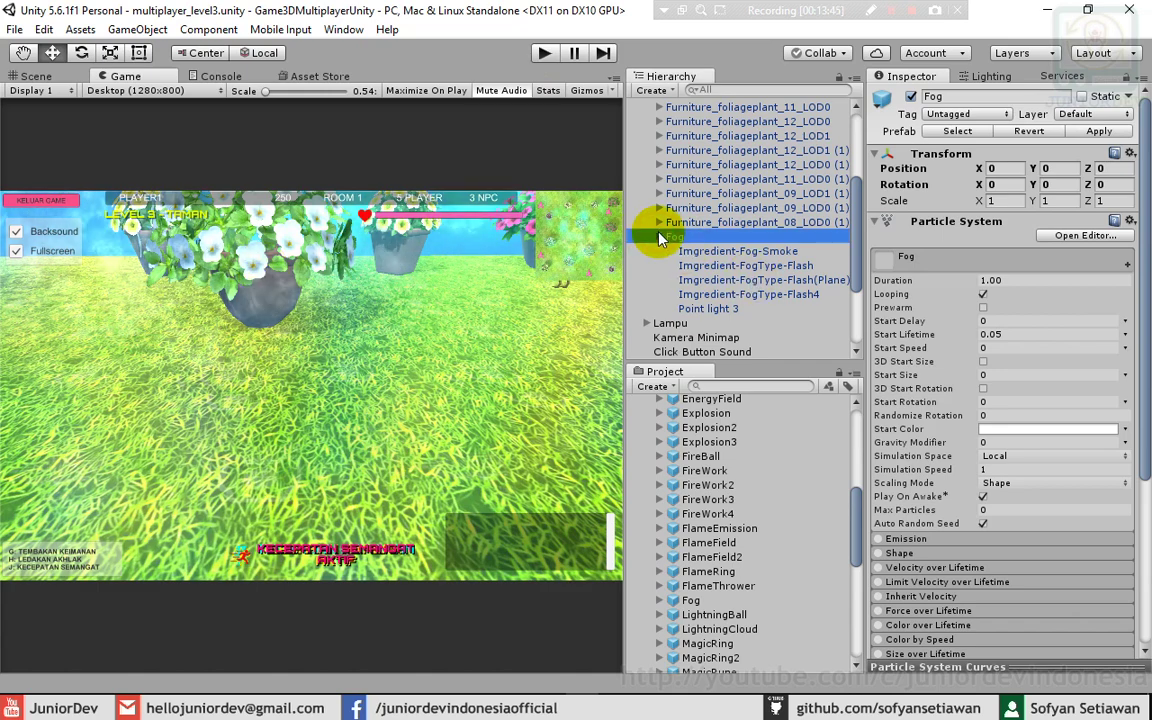
click(660, 238)
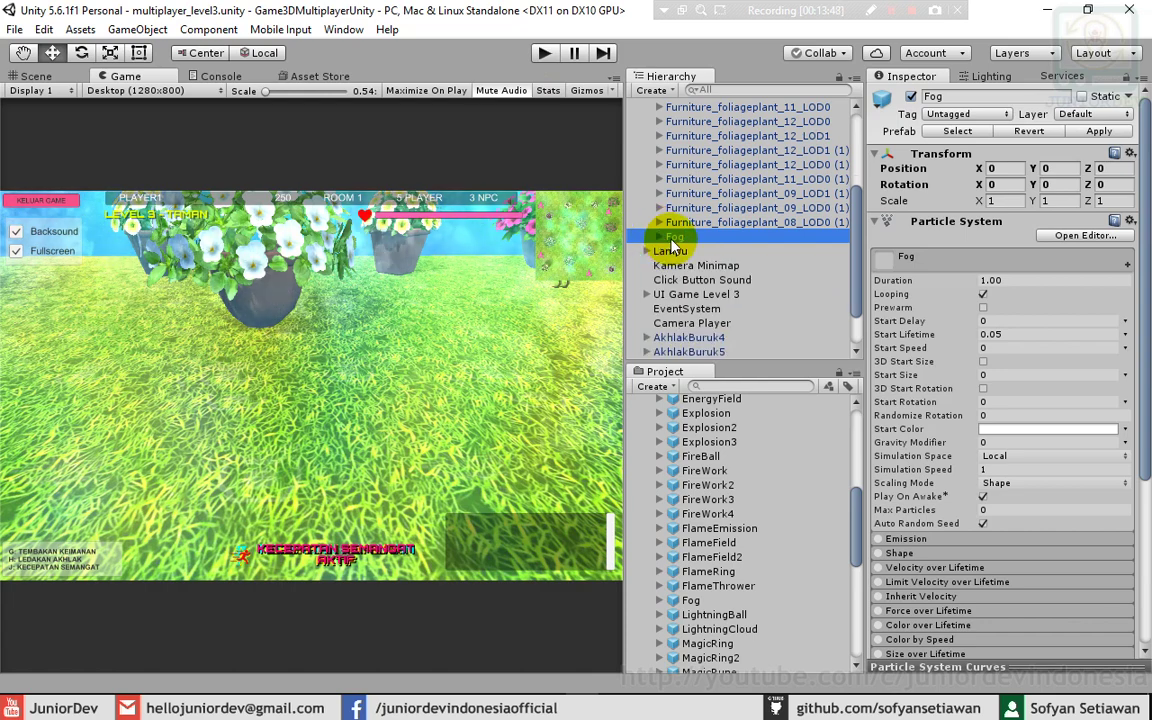
- Duplicate Fog, moving Fog up to Z 20.1 and Fog (1) down to Z -22.7
key(ctrl+d)
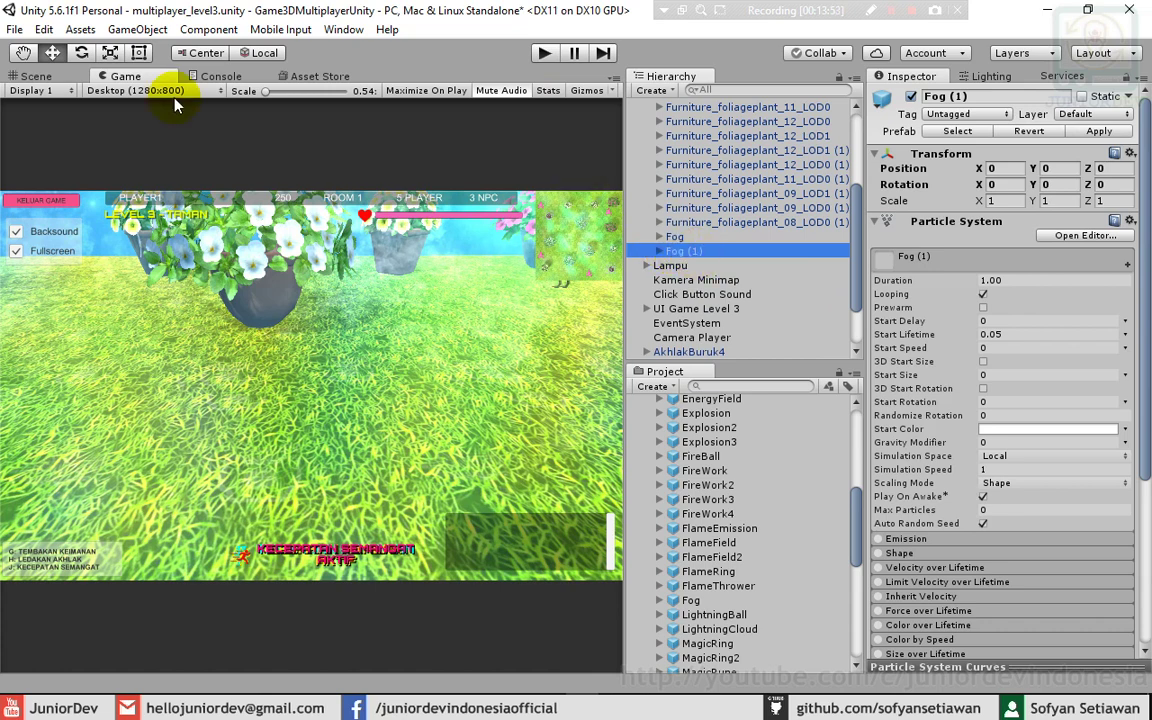
click(54, 81)
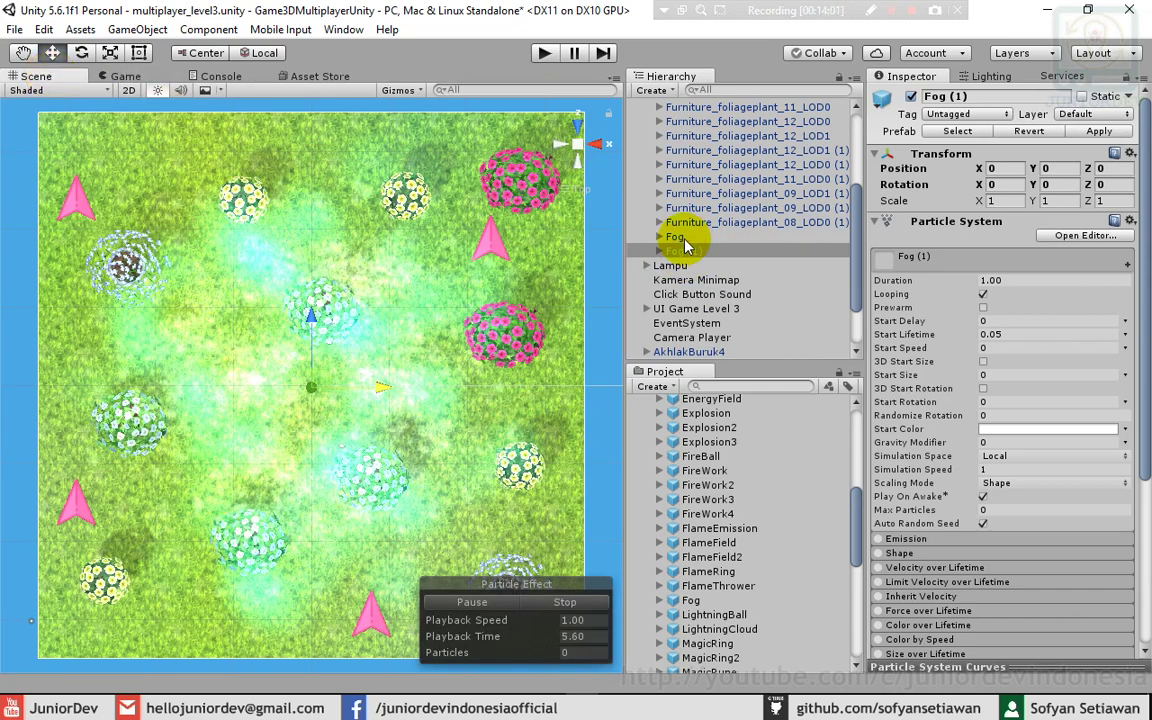
click(680, 237)
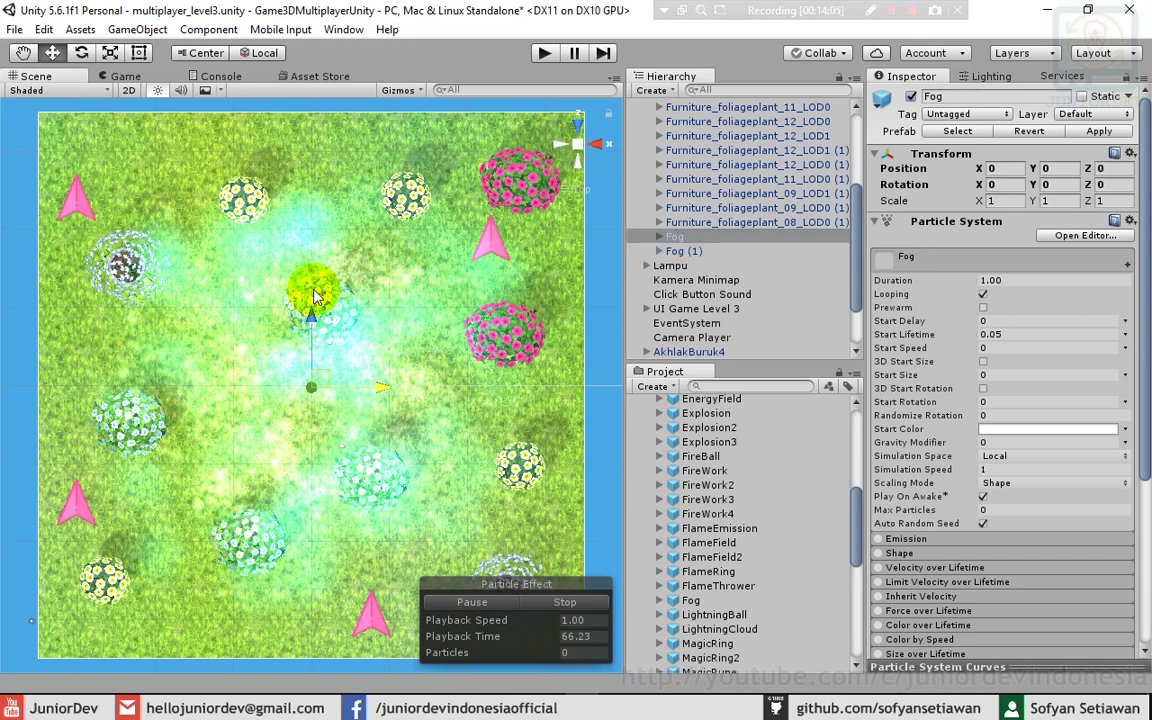
drag(311, 320, 335, 168)
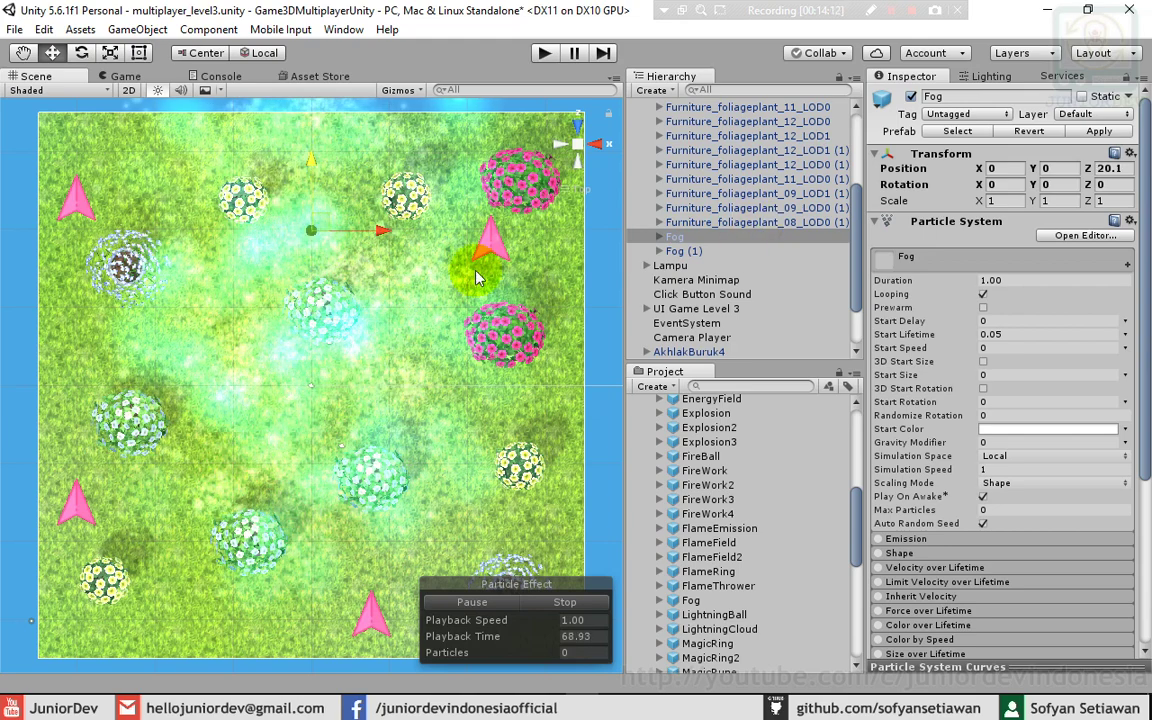
click(680, 251)
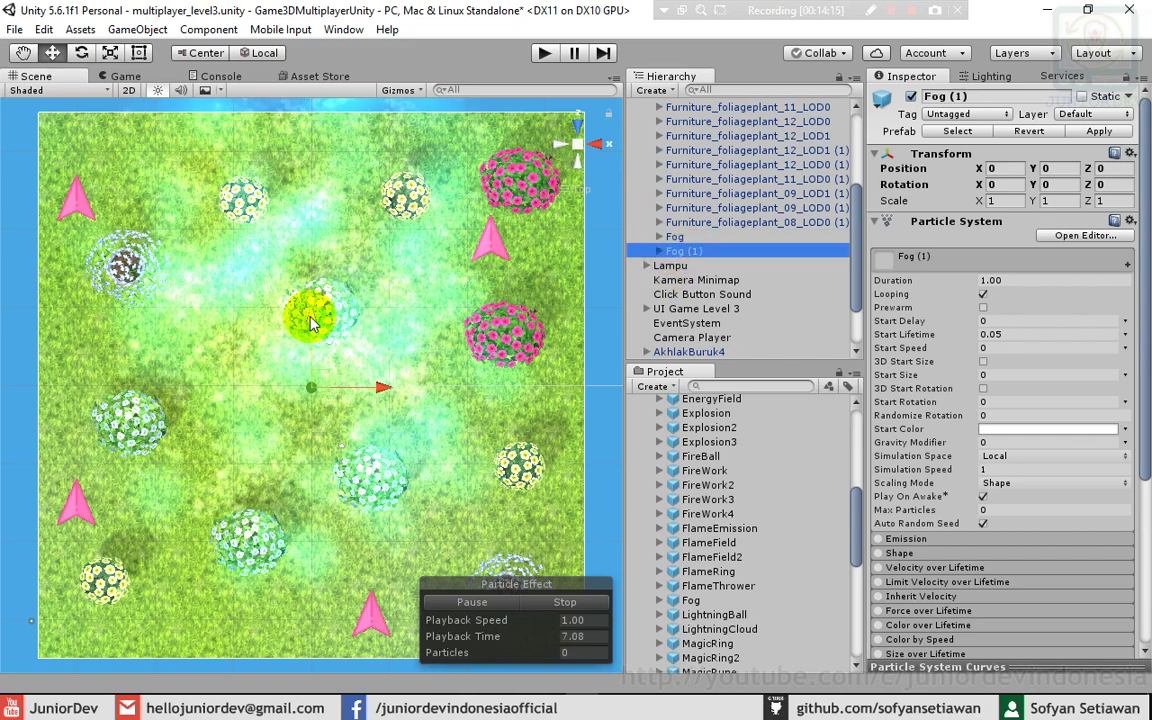
drag(312, 392, 312, 510)
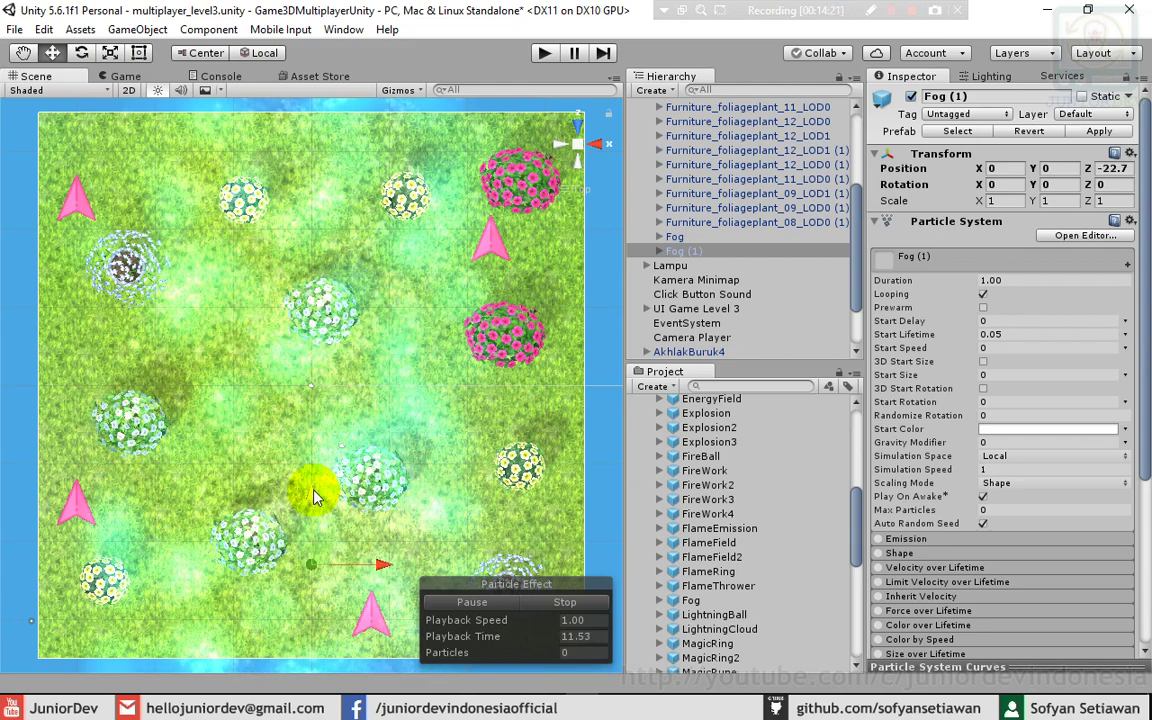
click(124, 76)
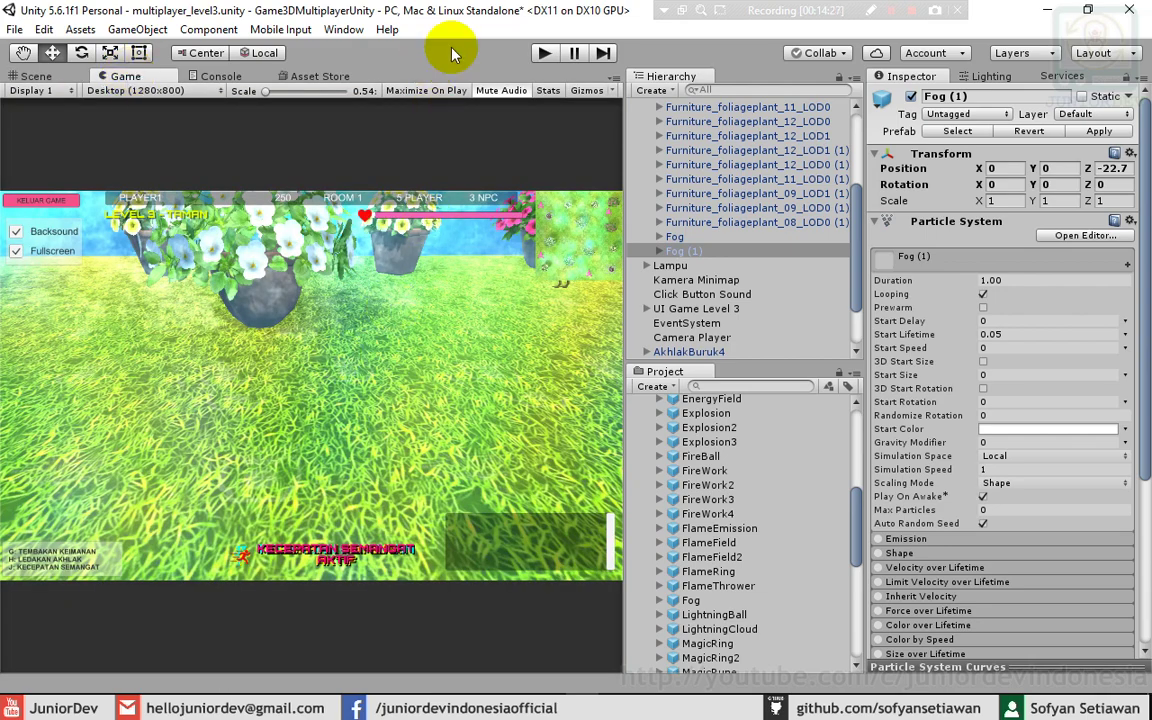
- Scroll the Hierarchy back to the top and select the Lingkungan group
click(856, 225)
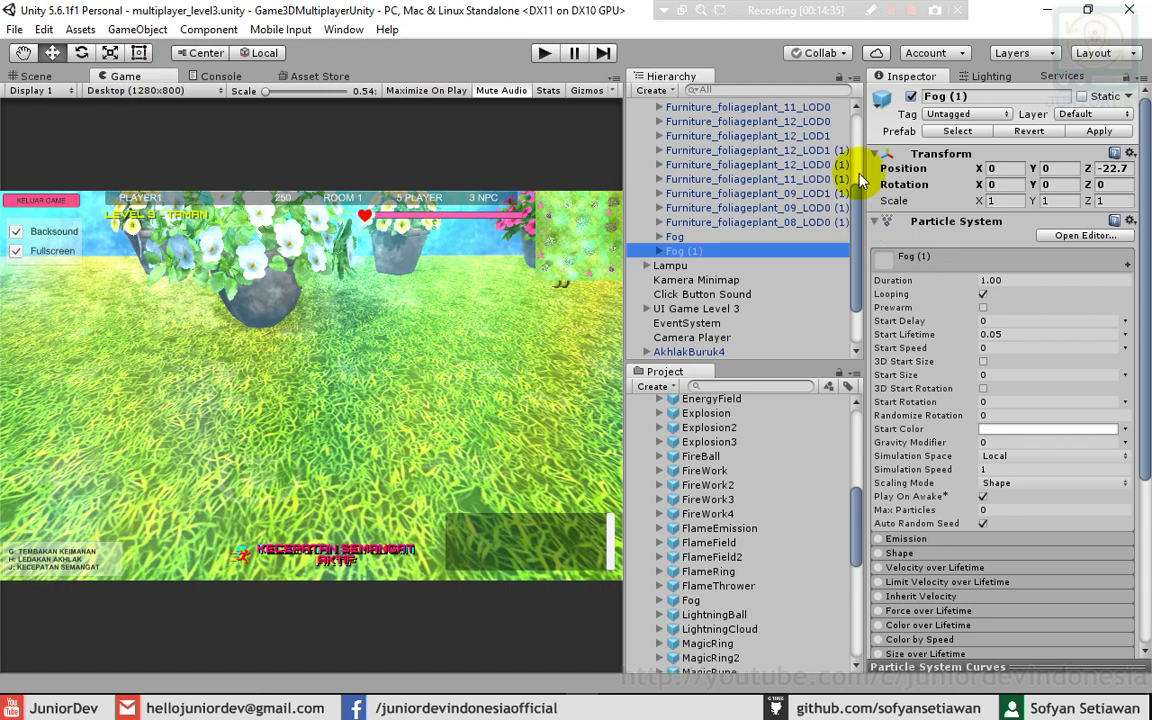
scroll(860, 180, up, 3)
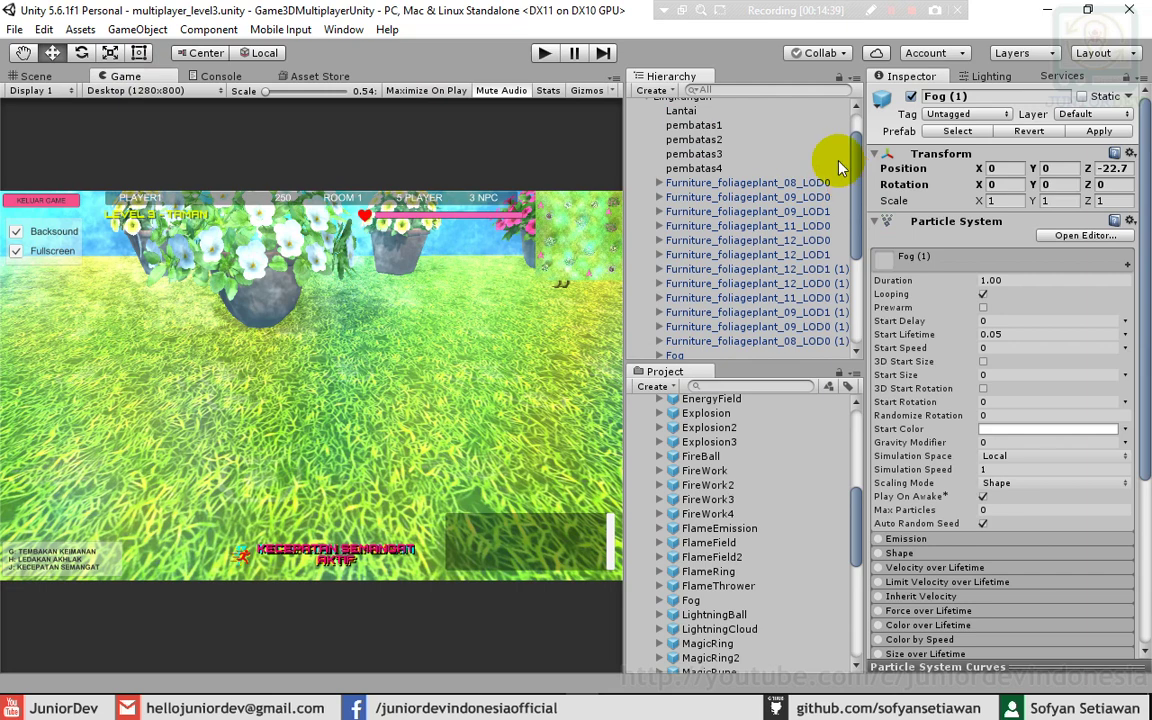
scroll(839, 165, up, 2)
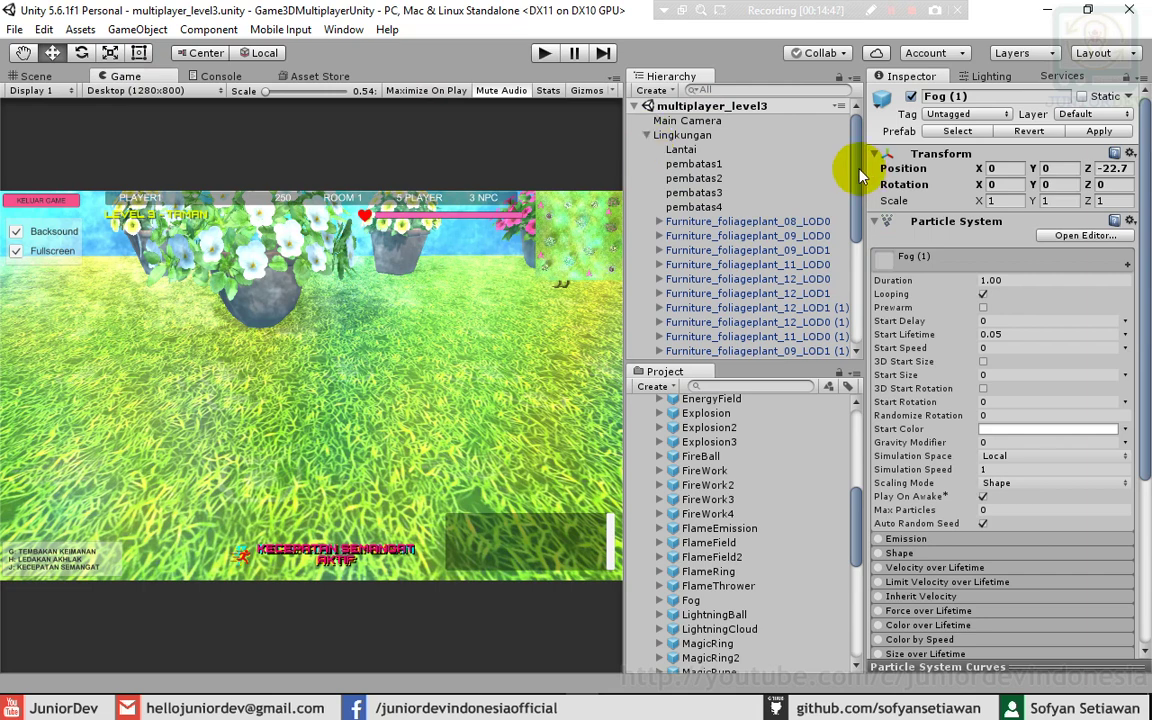
scroll(862, 288, down, 5)
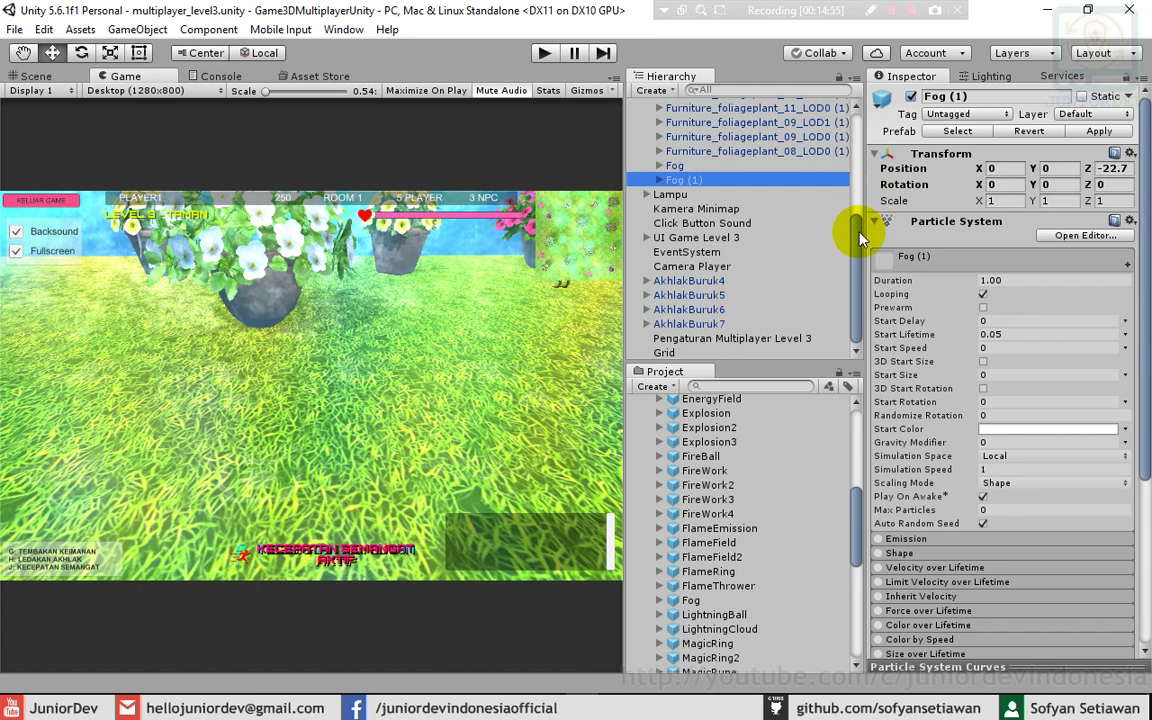
scroll(859, 242, up, 2)
scroll(860, 245, up, 6)
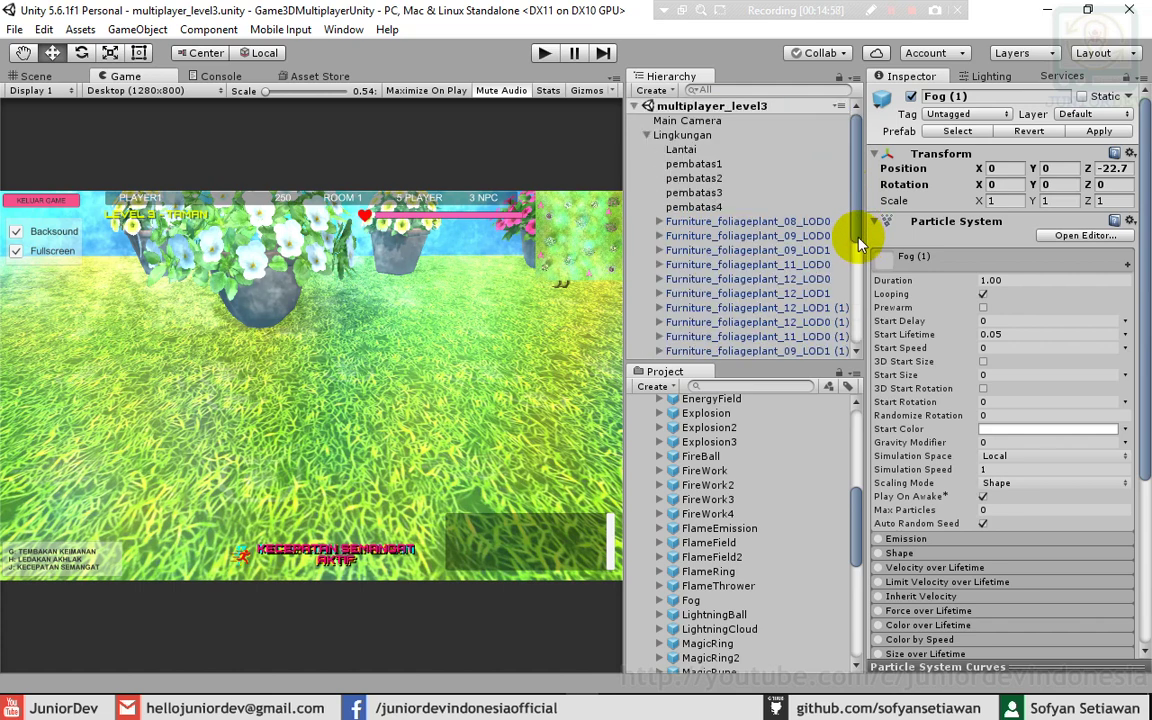
click(680, 136)
- Collapse Lingkungan, delete AkhlakBuruk5, 6 and 7, and keep AkhlakBuruk4 selected
click(648, 136)
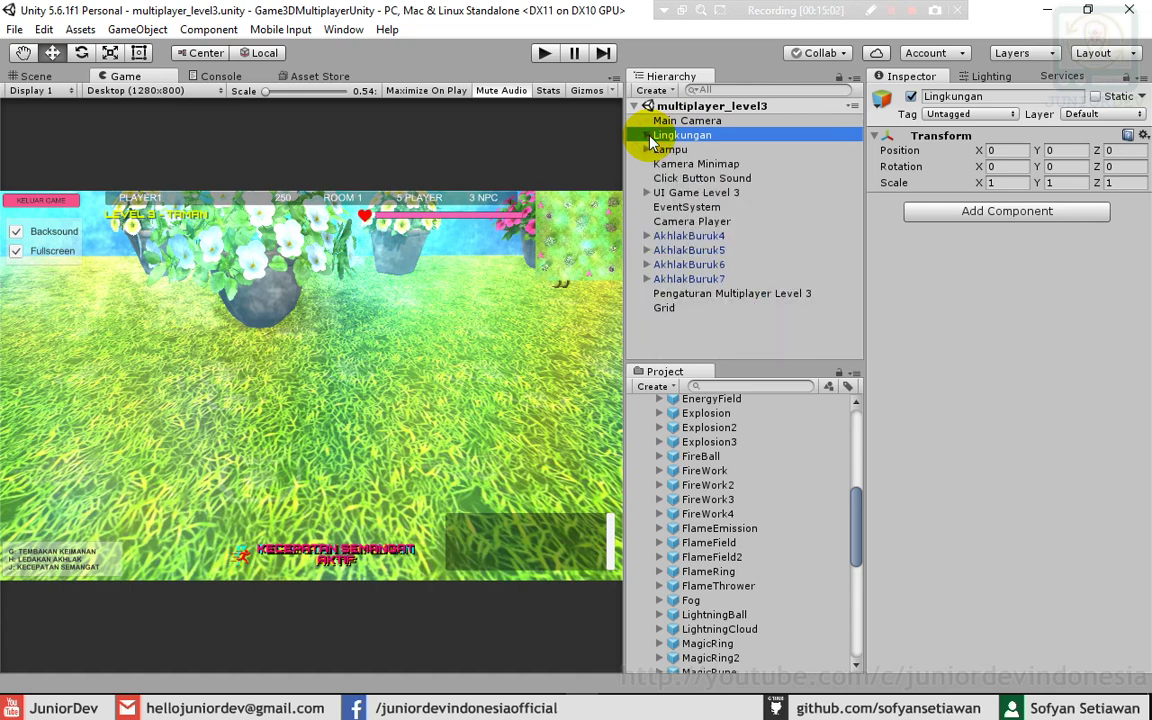
click(678, 236)
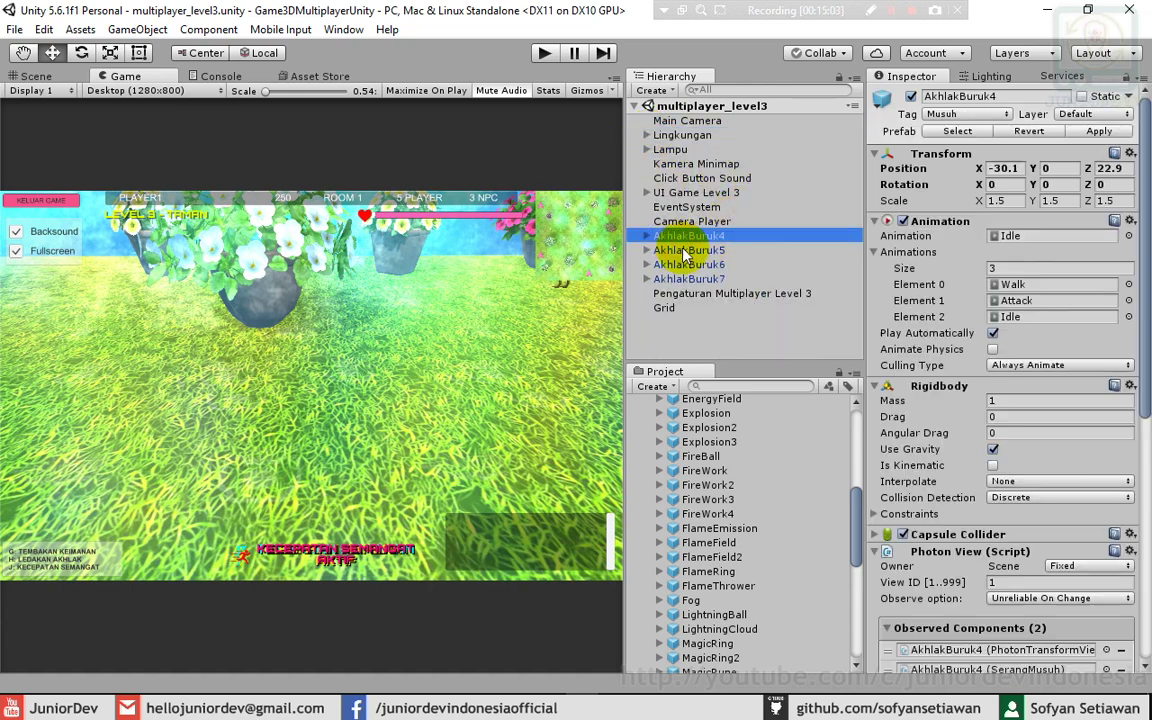
click(685, 250)
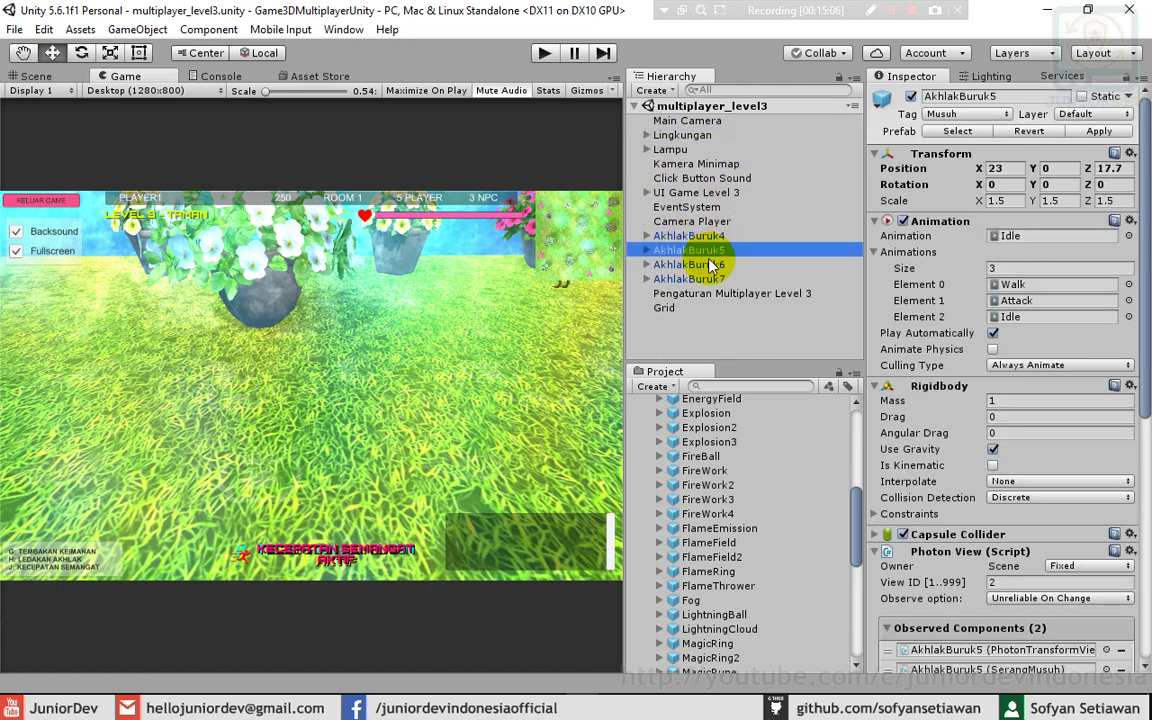
shift+click(705, 277)
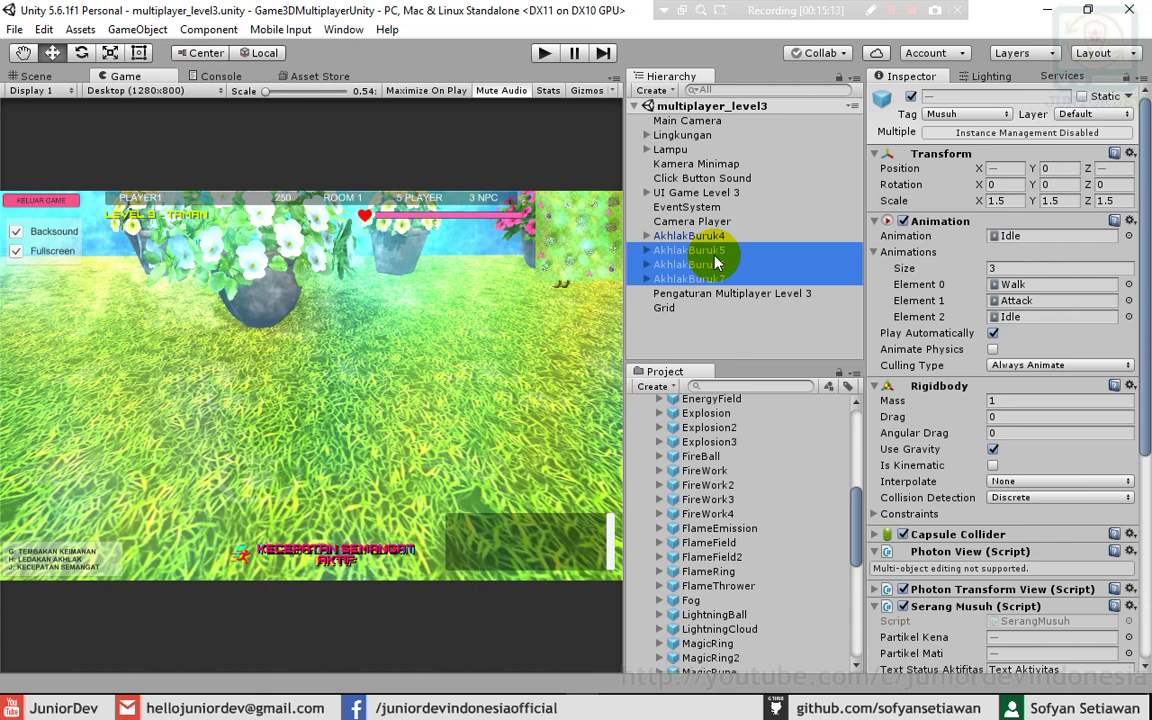
key(Delete)
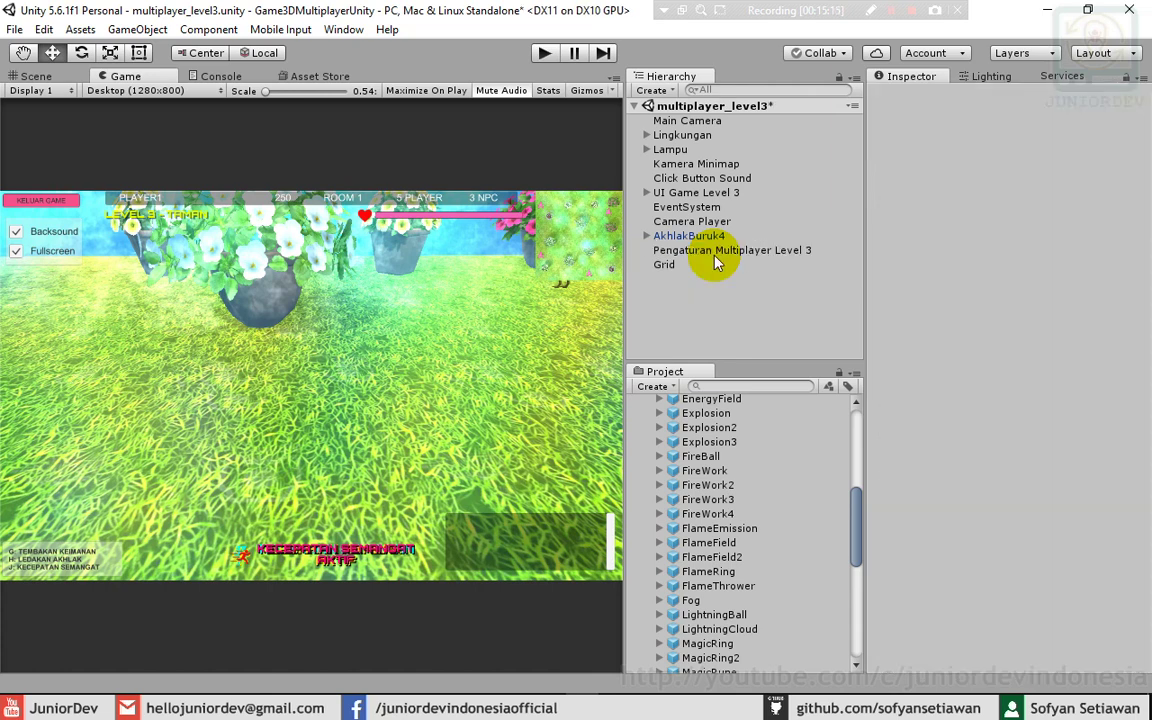
click(646, 237)
click(646, 237)
click(665, 236)
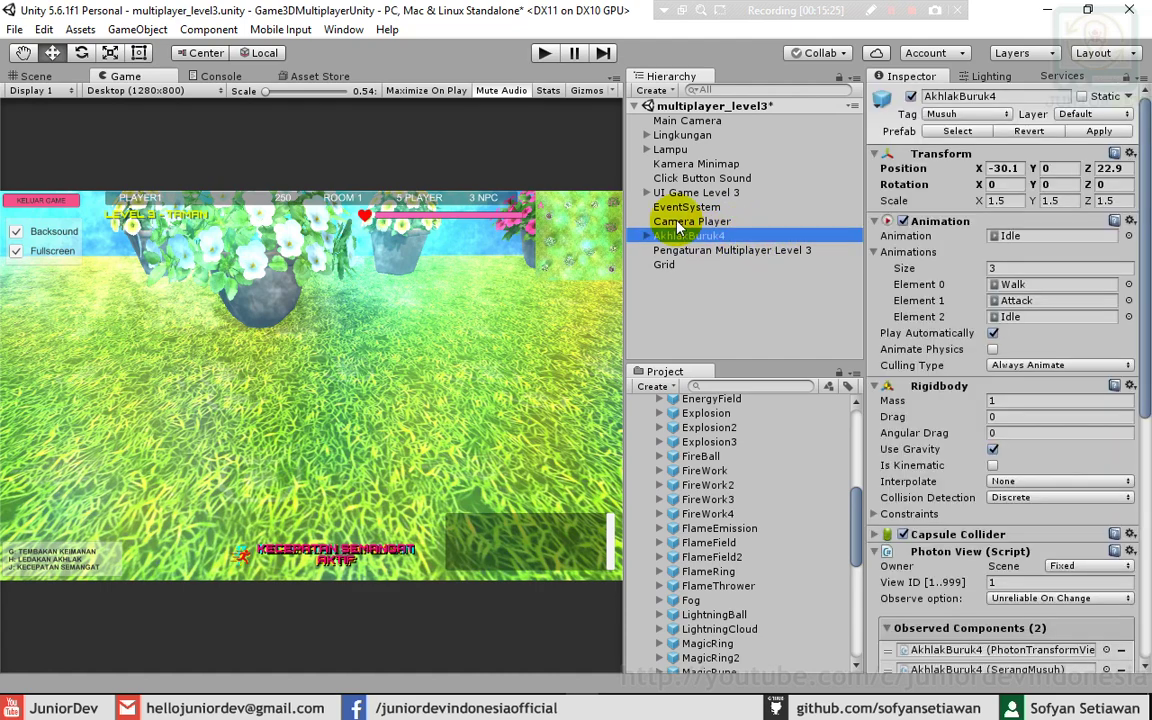
- Unpack AkhlakBuruk4 from its prefab and rename it AkhlakBuruk8
click(145, 31)
click(172, 339)
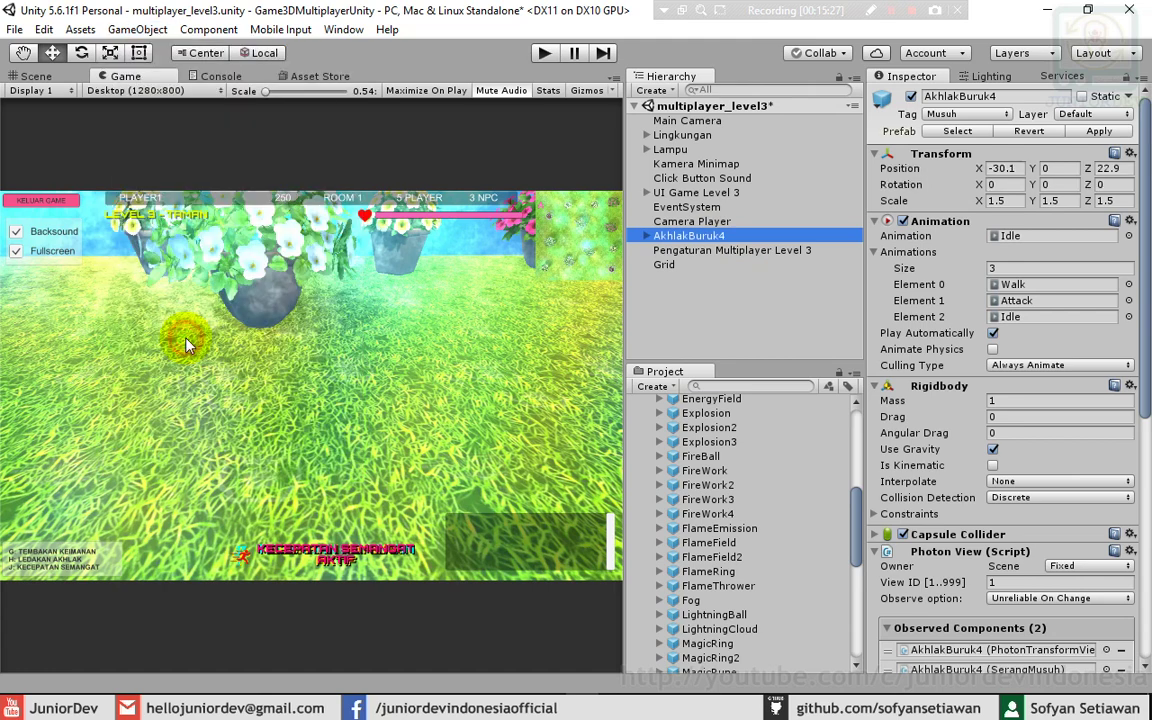
click(731, 236)
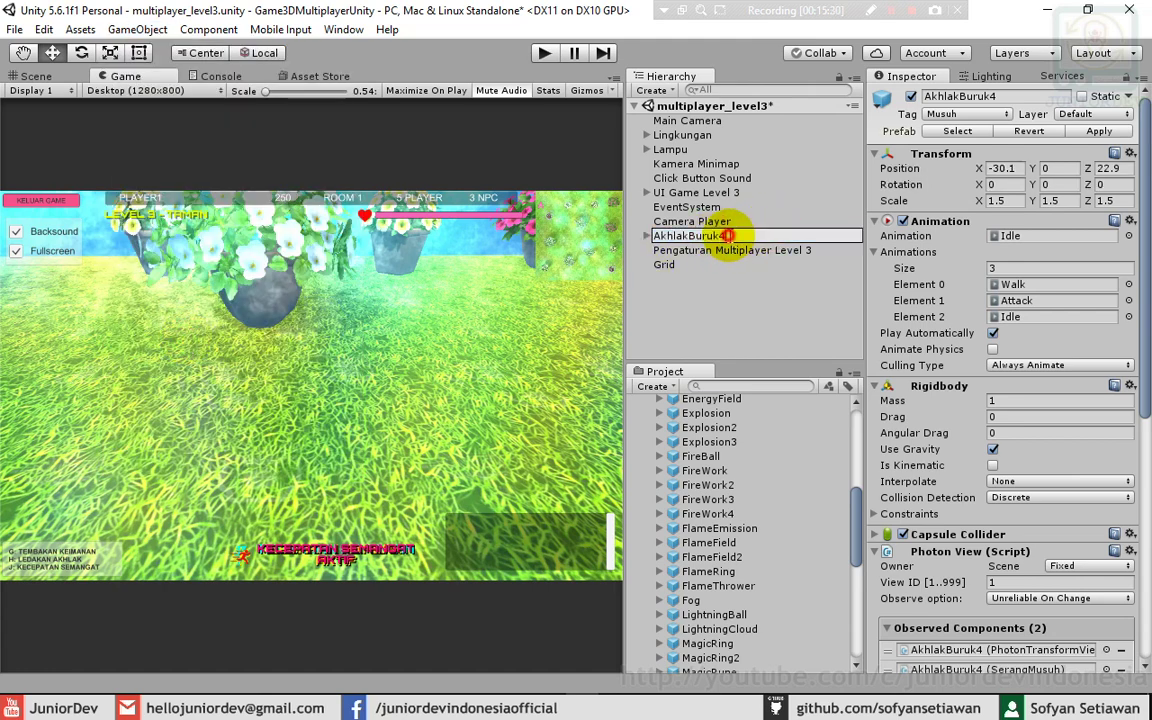
key(BackSpace)
text(8)
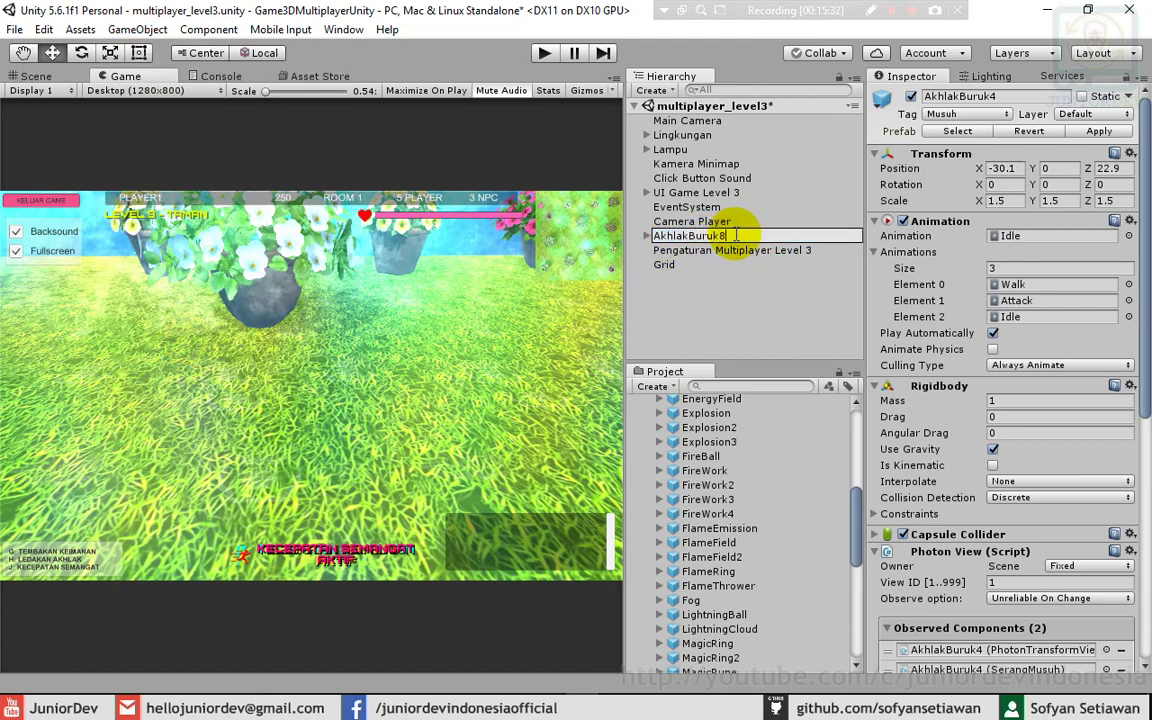
key(Return)
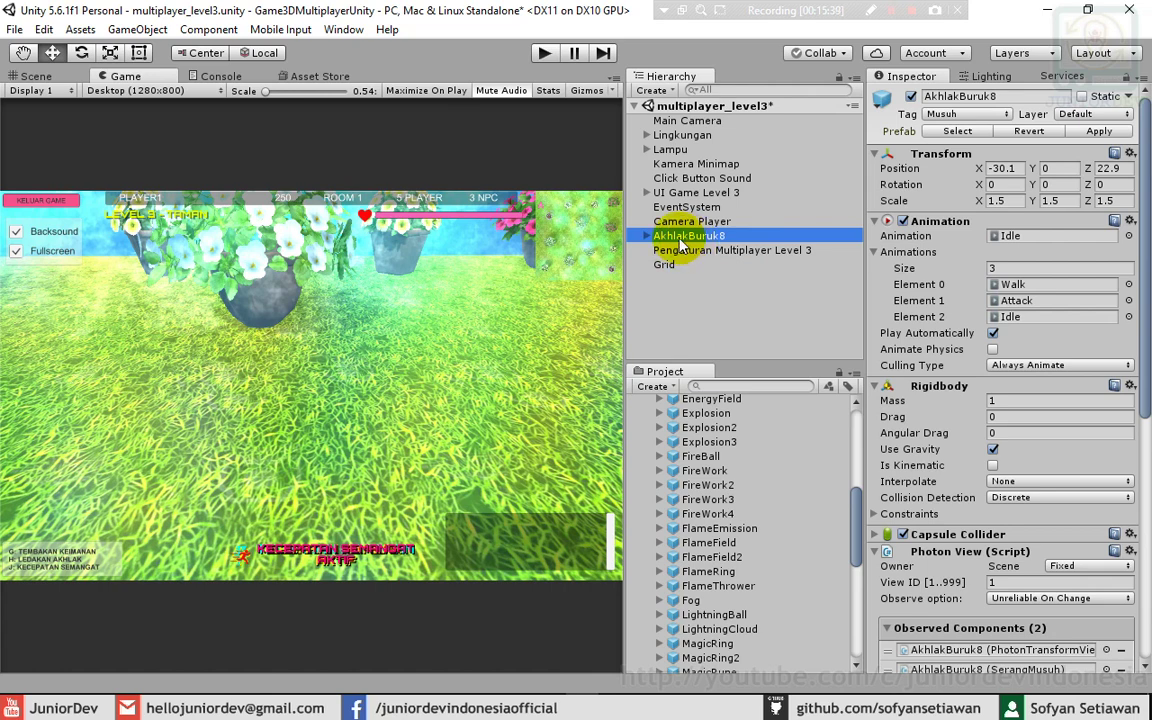
- Assign Material #3 to Element 0 of AkhlakBuruk8's Body_mesh, replacing Material #2
click(647, 236)
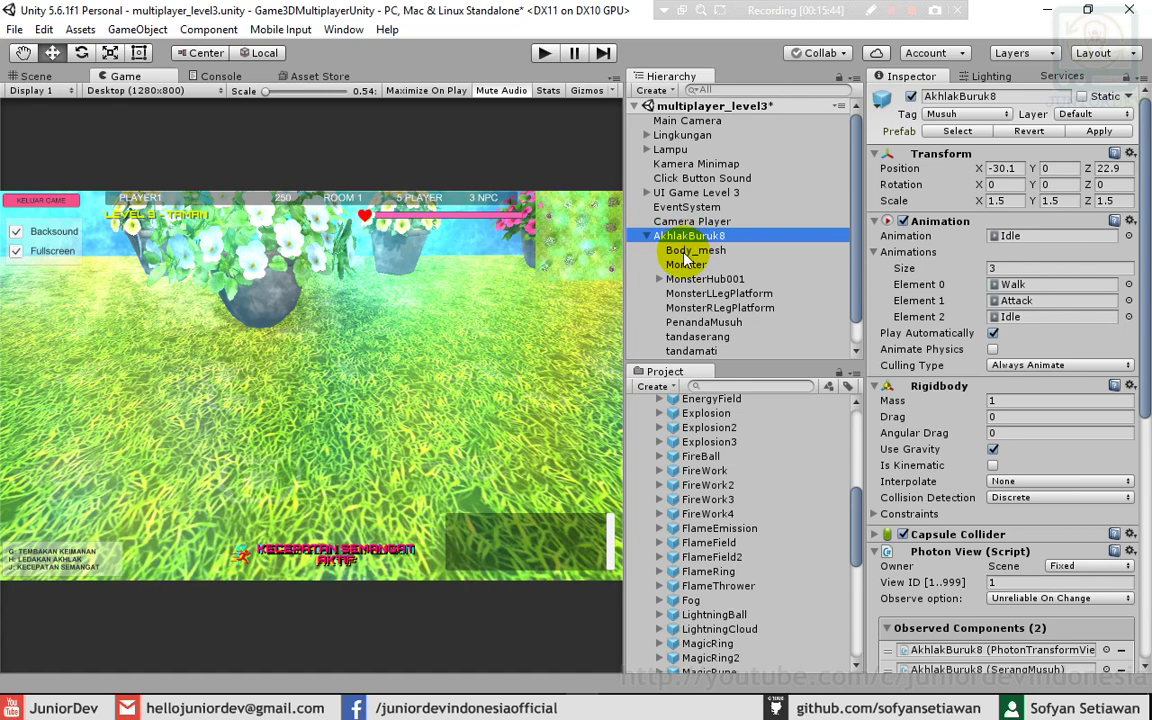
click(686, 251)
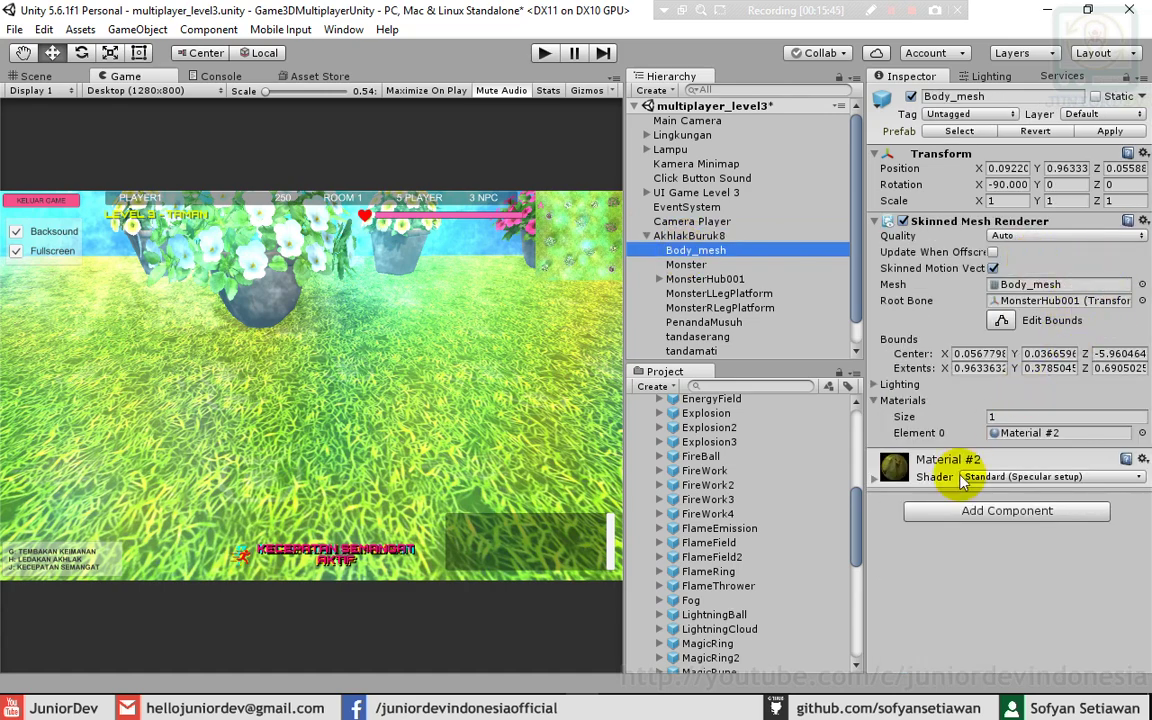
click(1142, 432)
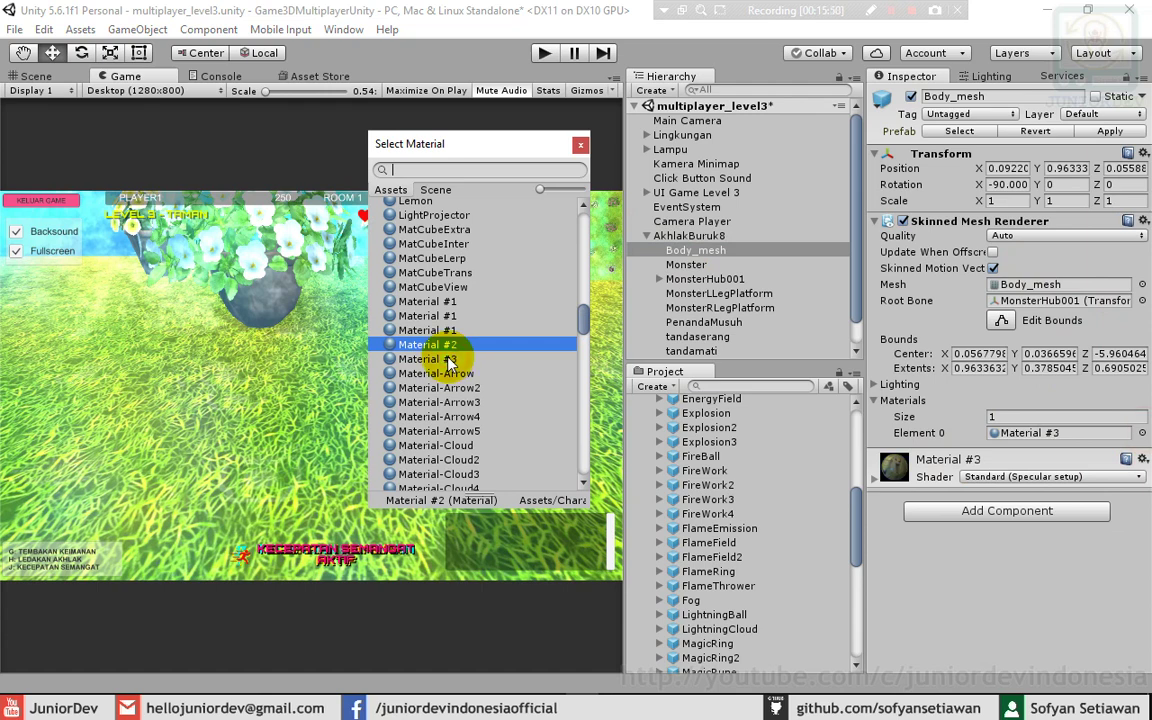
click(444, 362)
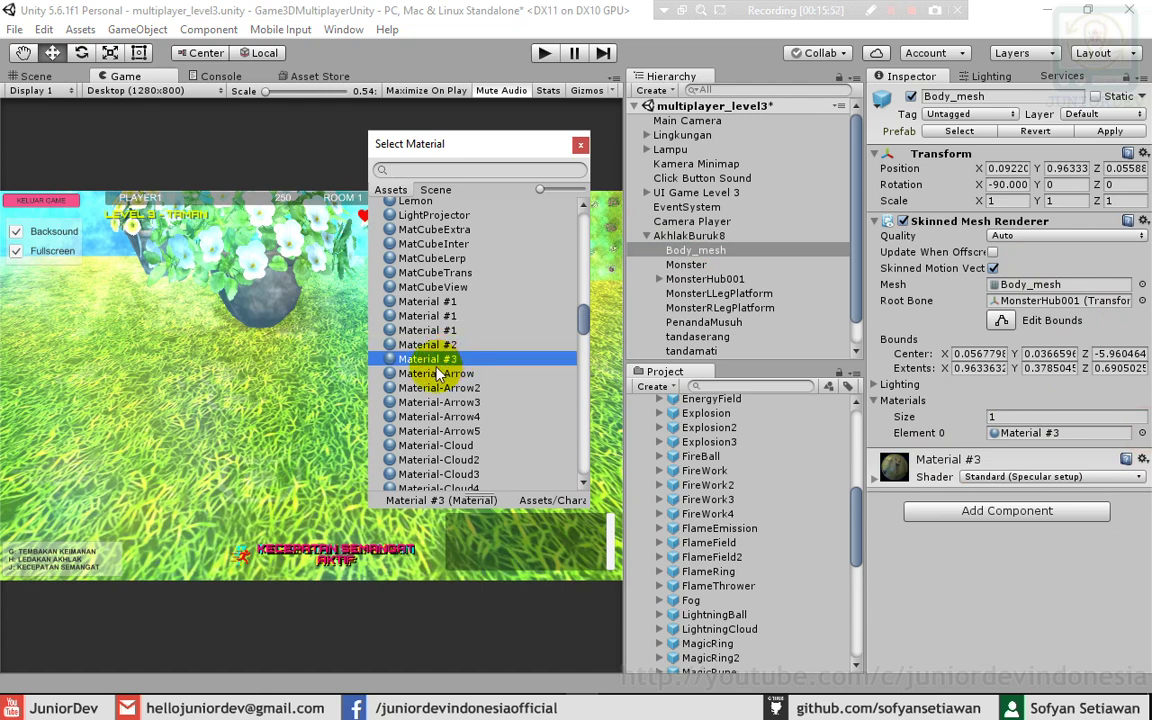
click(445, 345)
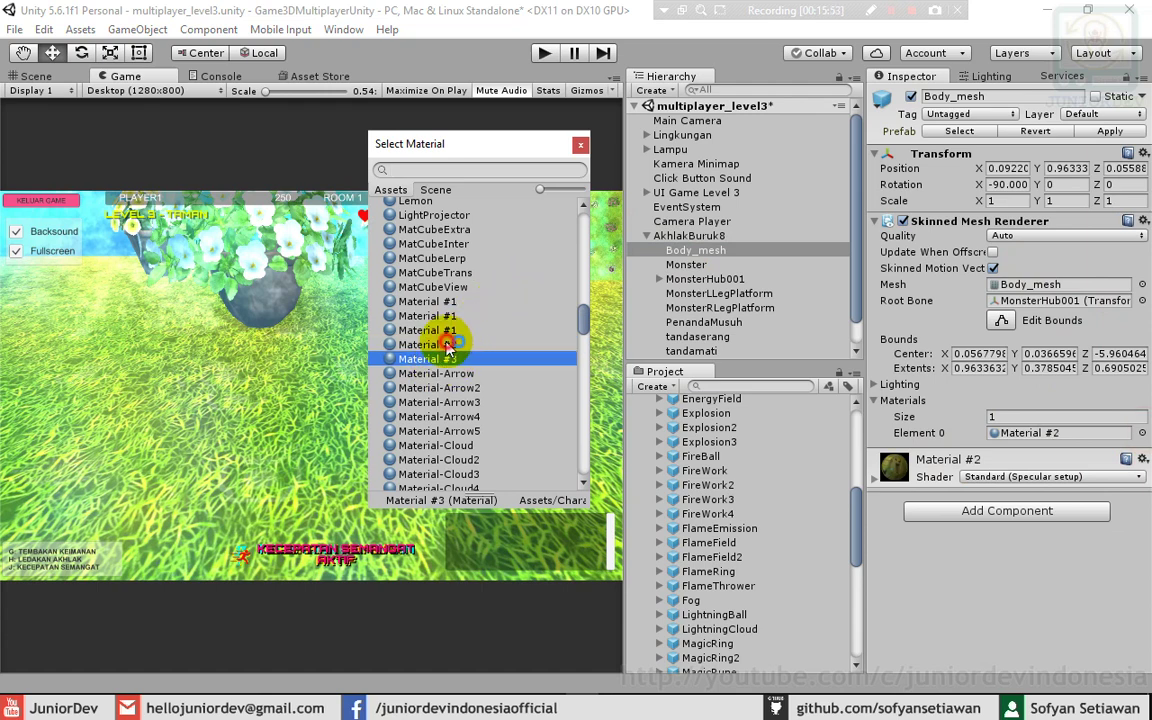
click(446, 345)
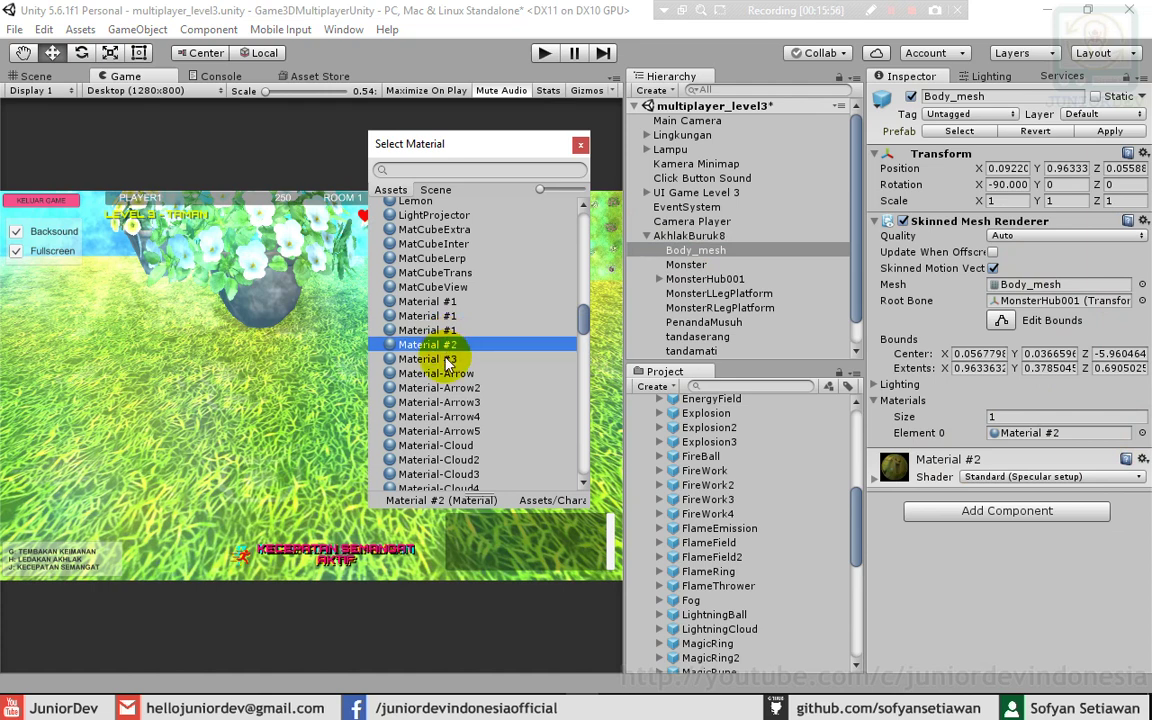
click(445, 360)
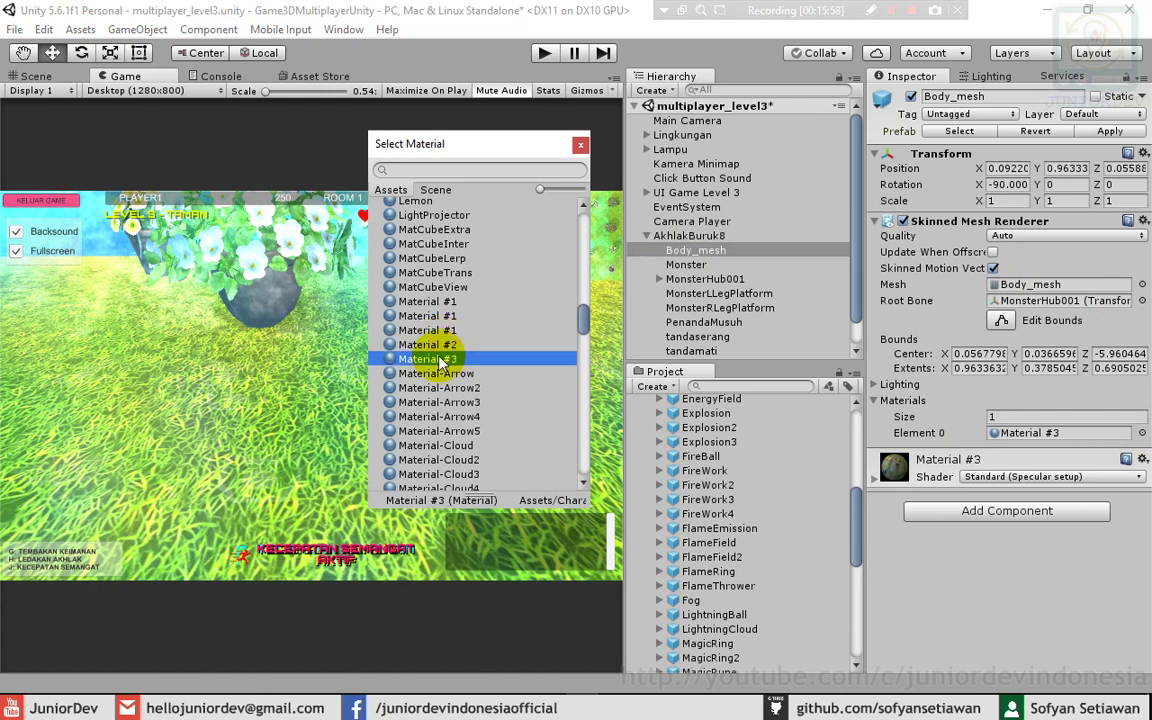
click(585, 147)
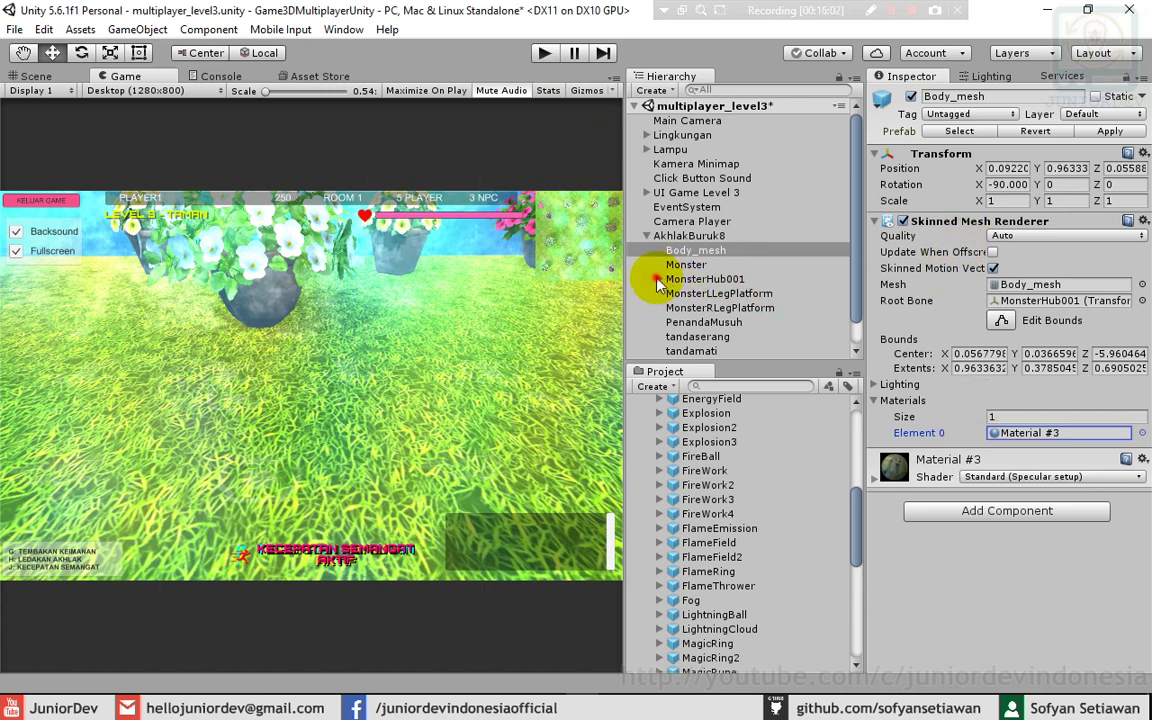
click(659, 279)
- Change the AkhlakNama Text Mesh text from Khianat to 'Mencuri'
click(720, 337)
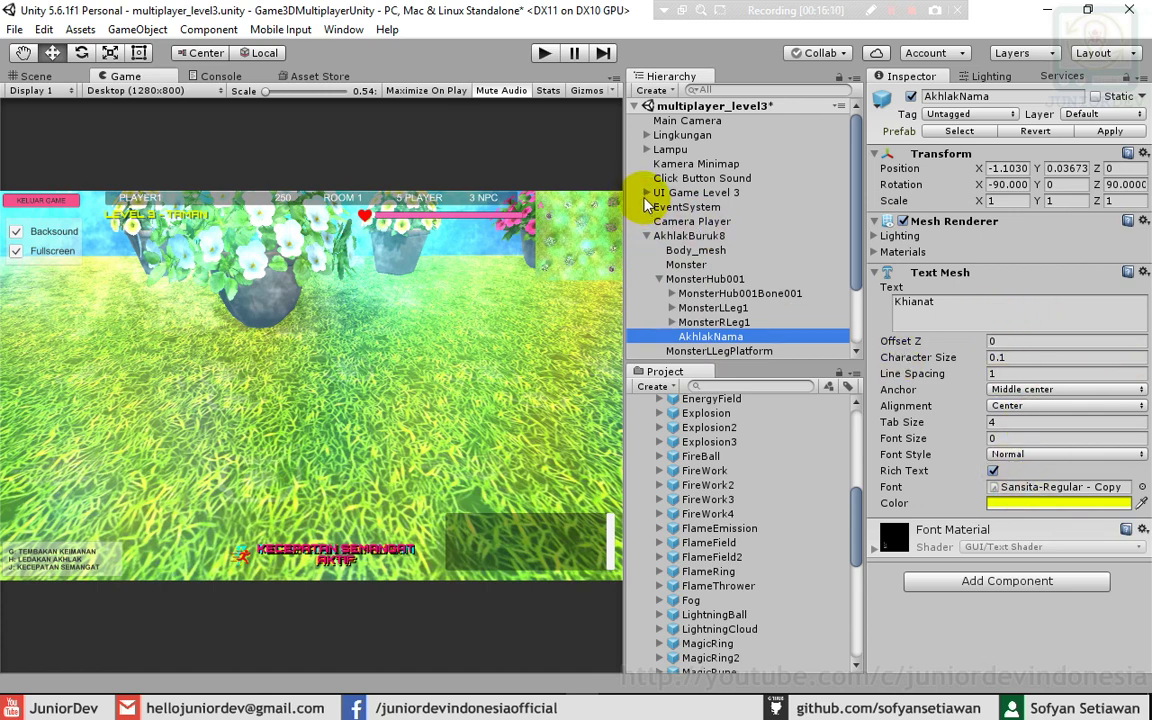
click(905, 304)
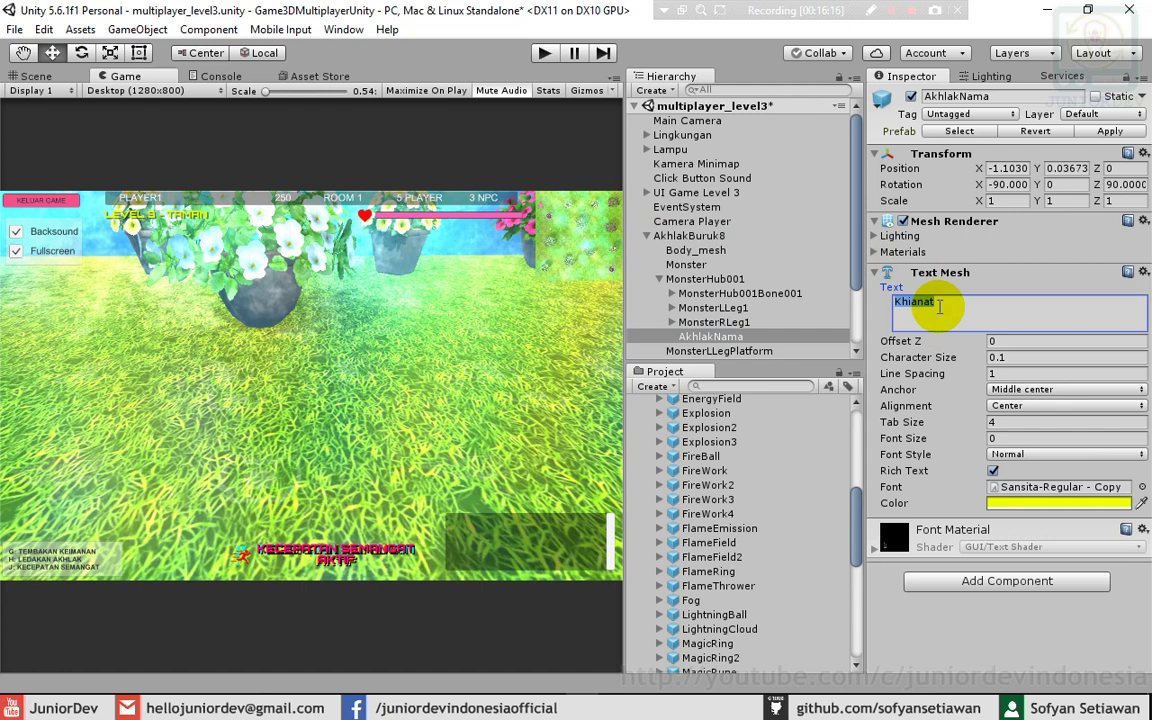
text(Fi)
text(tnah)
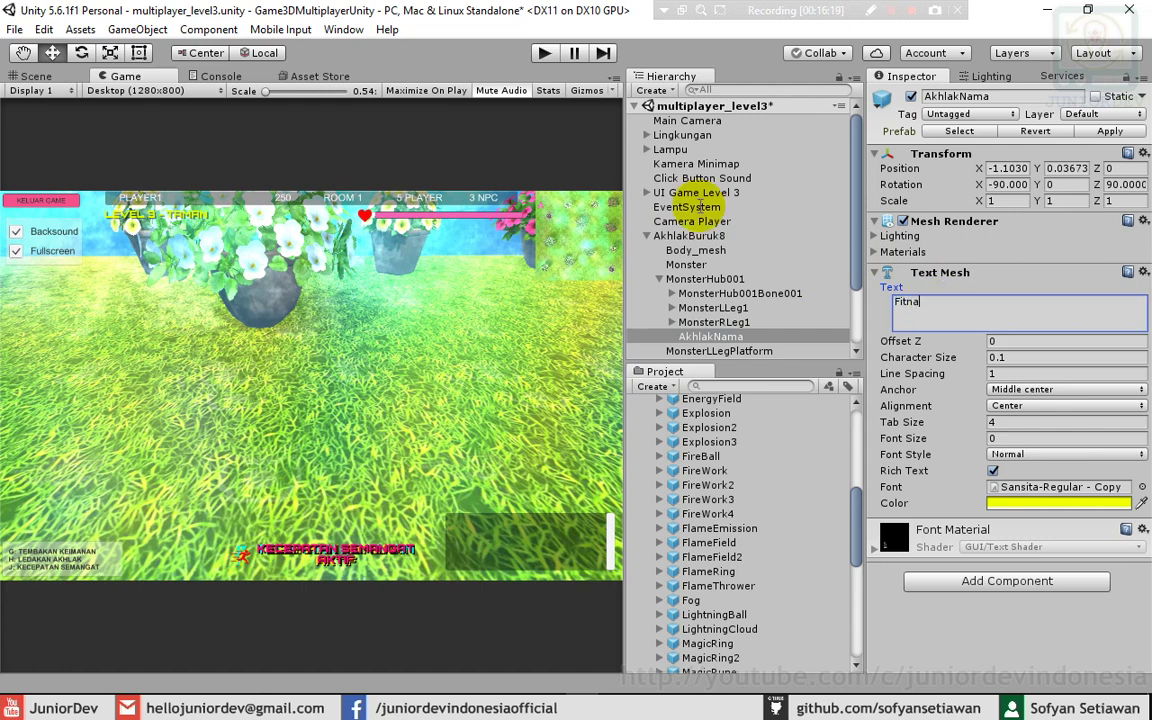
click(433, 58)
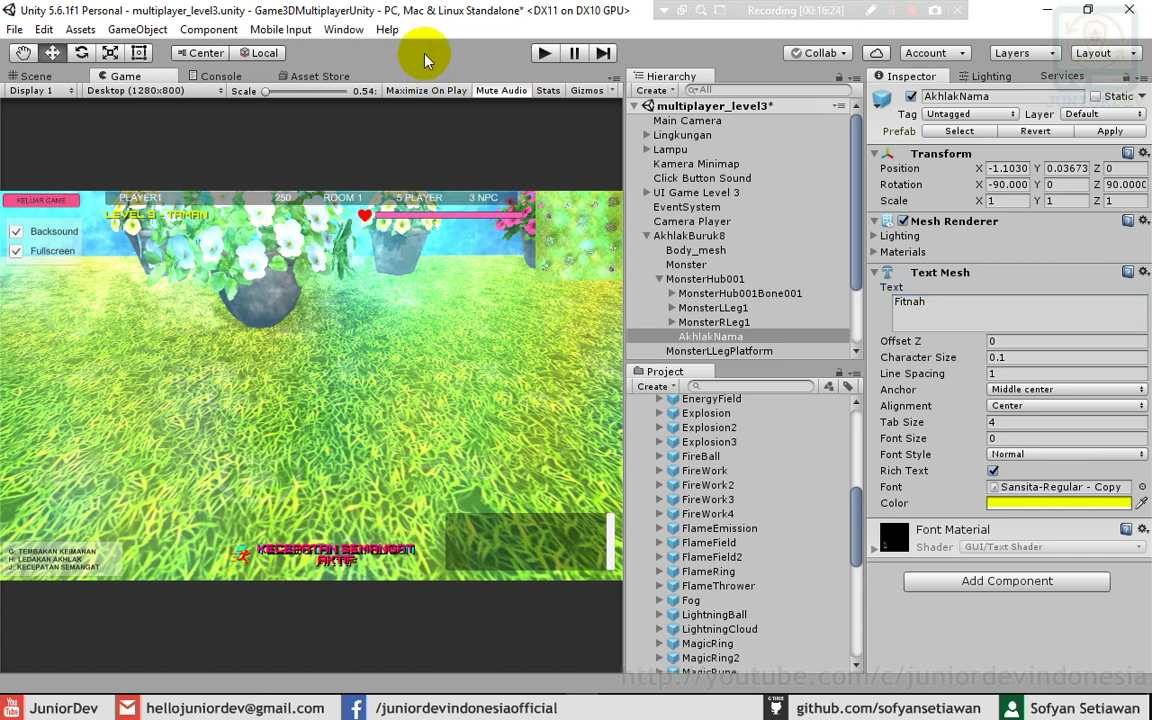
click(992, 315)
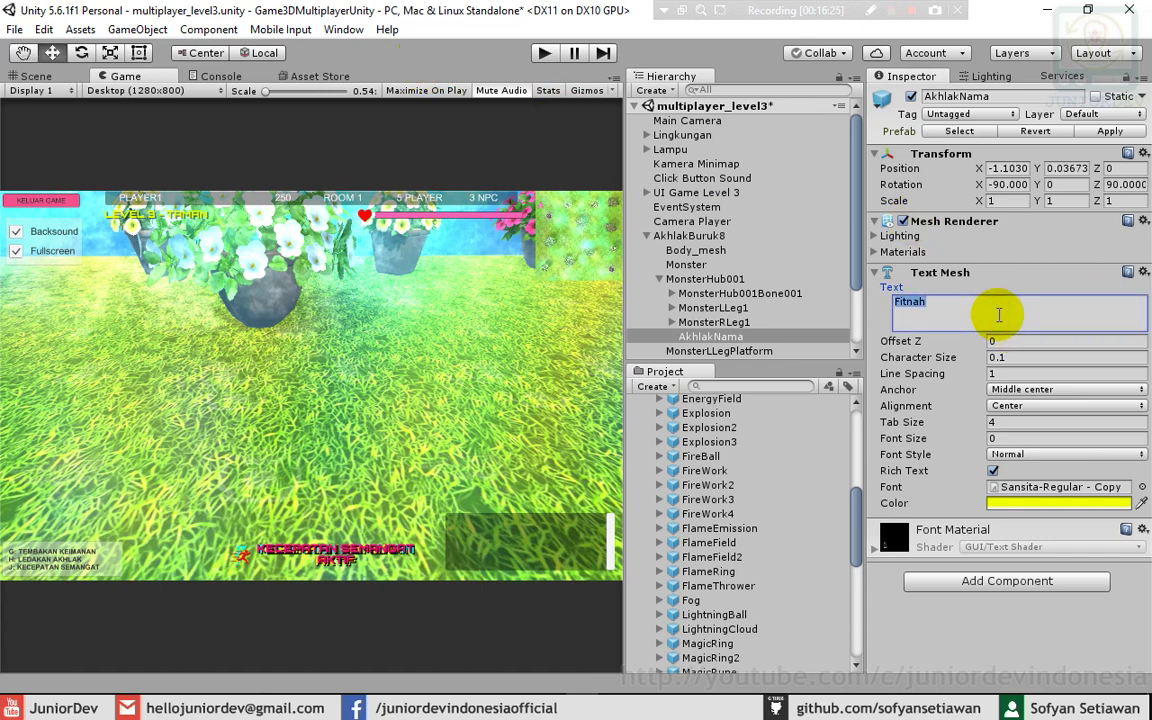
text(Me)
text(ncuri)
click(401, 49)
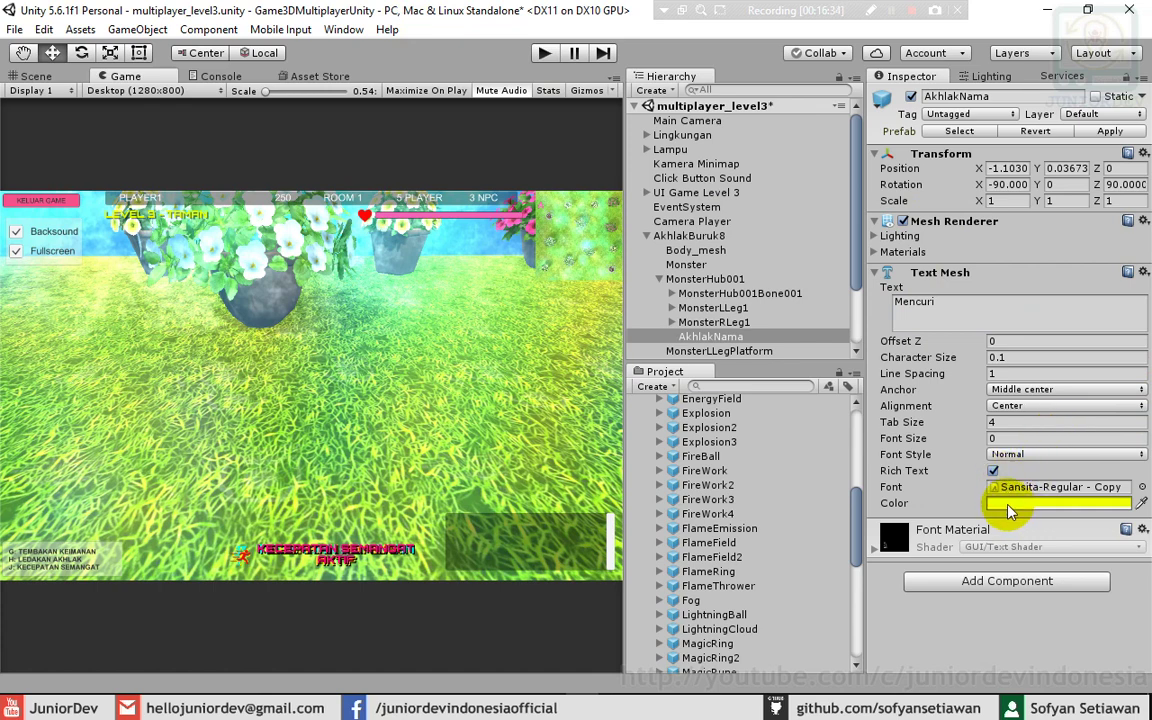
- Set the AkhlakNama text colour to magenta FF00CE
click(1010, 510)
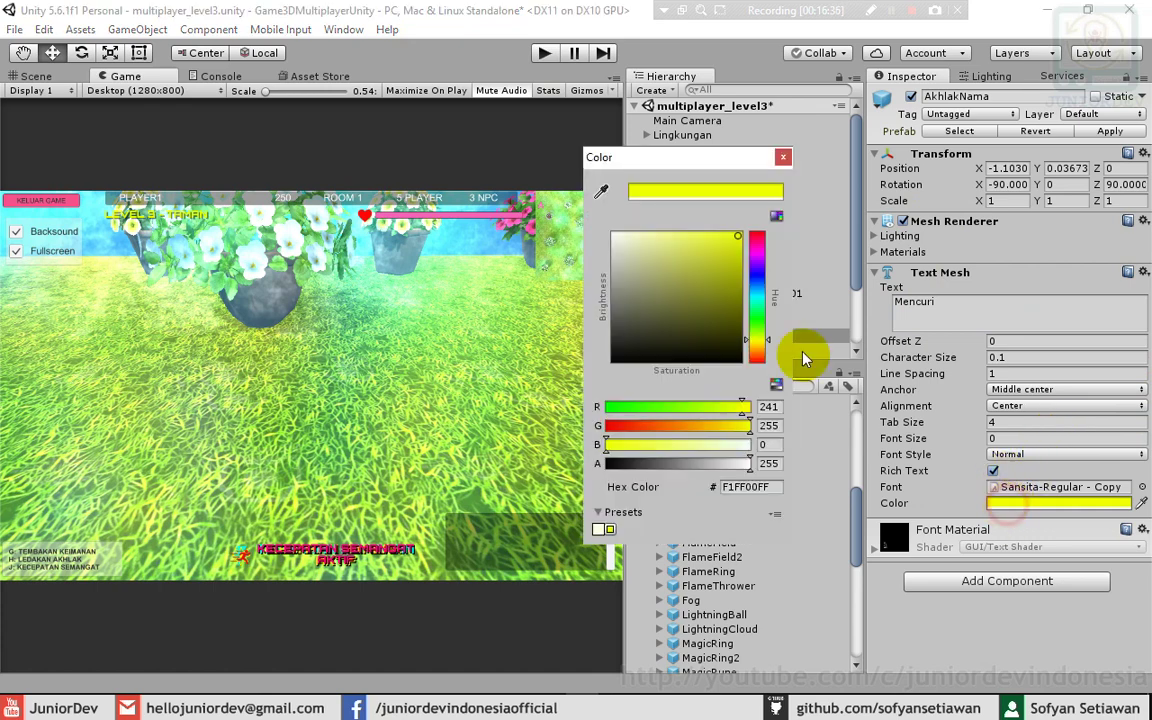
click(758, 256)
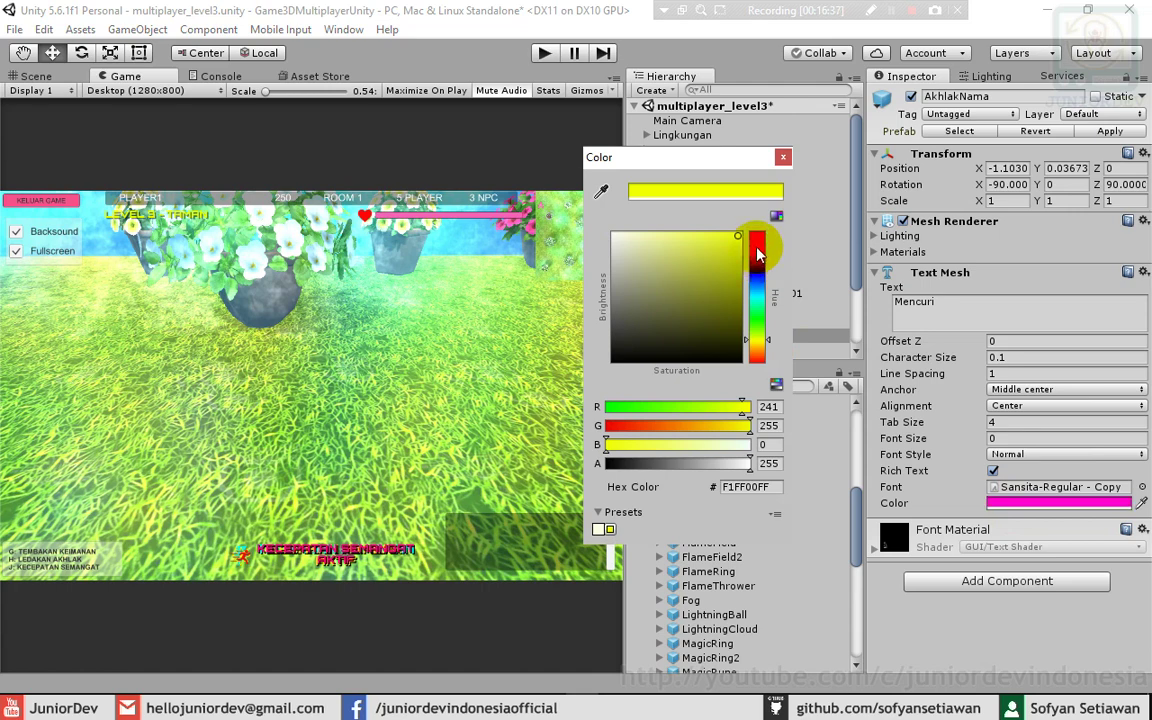
click(758, 250)
click(783, 158)
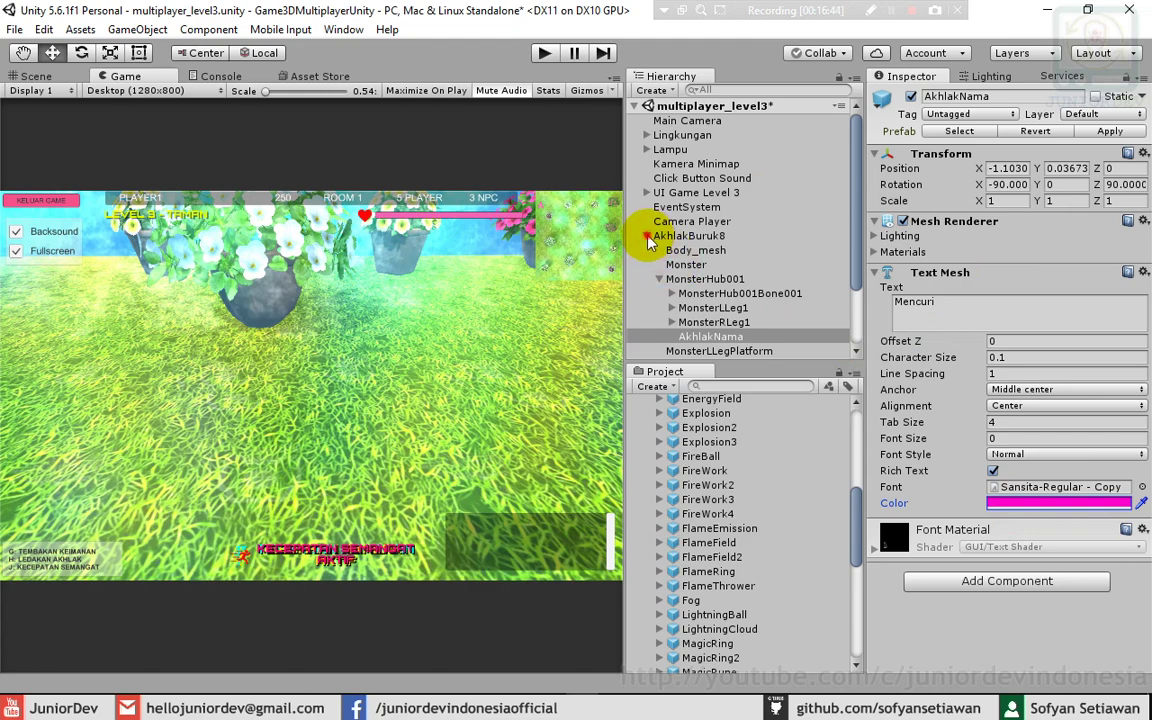
- Set Nyawa Musuh in AkhlakBuruk8's Serang Musuh script from 50 to 60
click(647, 236)
click(700, 236)
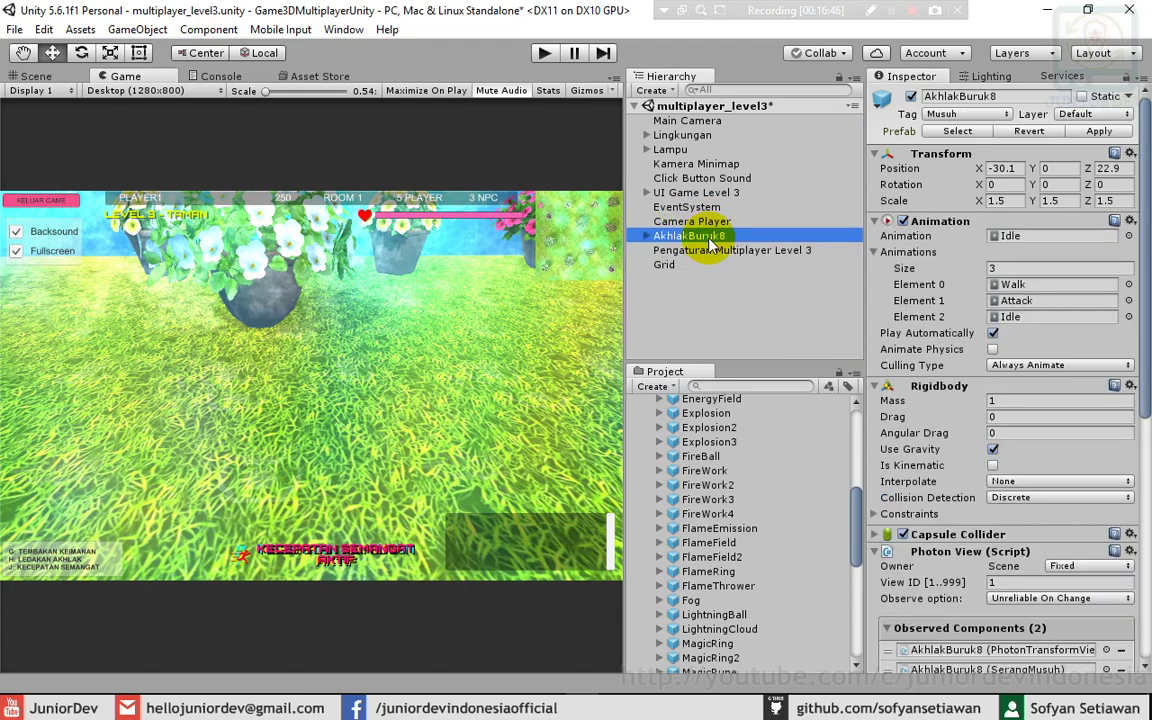
scroll(969, 514, down, 1)
scroll(1028, 519, down, 8)
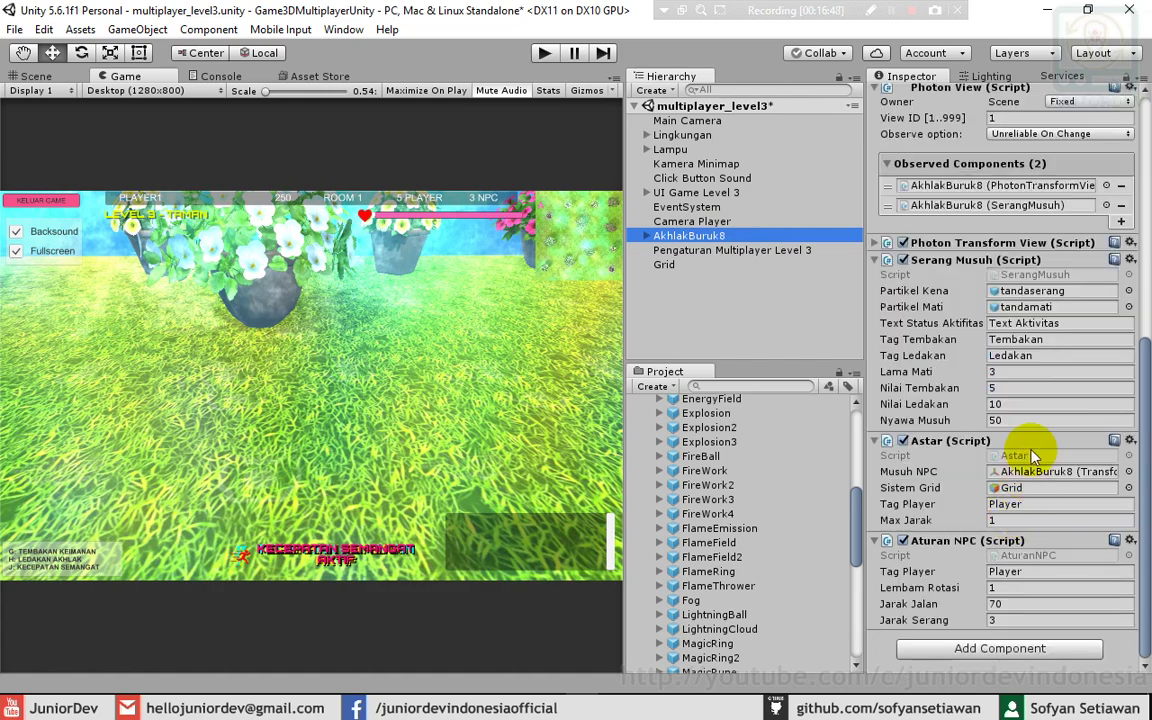
click(1003, 420)
text(60)
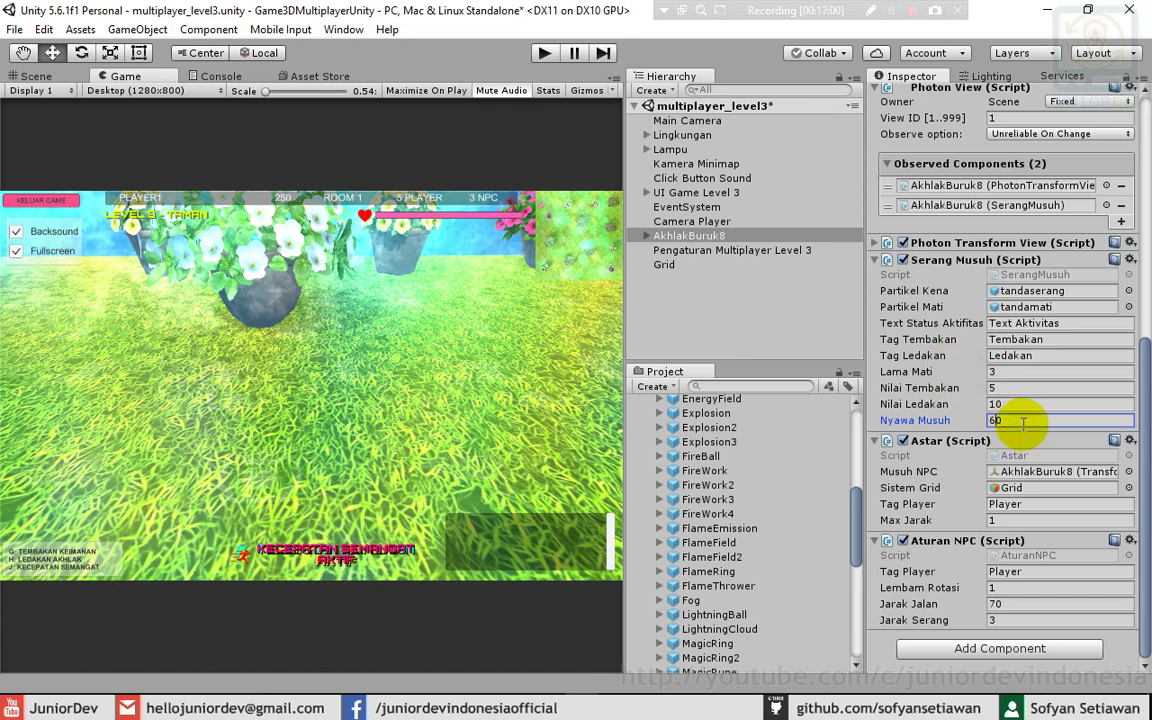
click(780, 322)
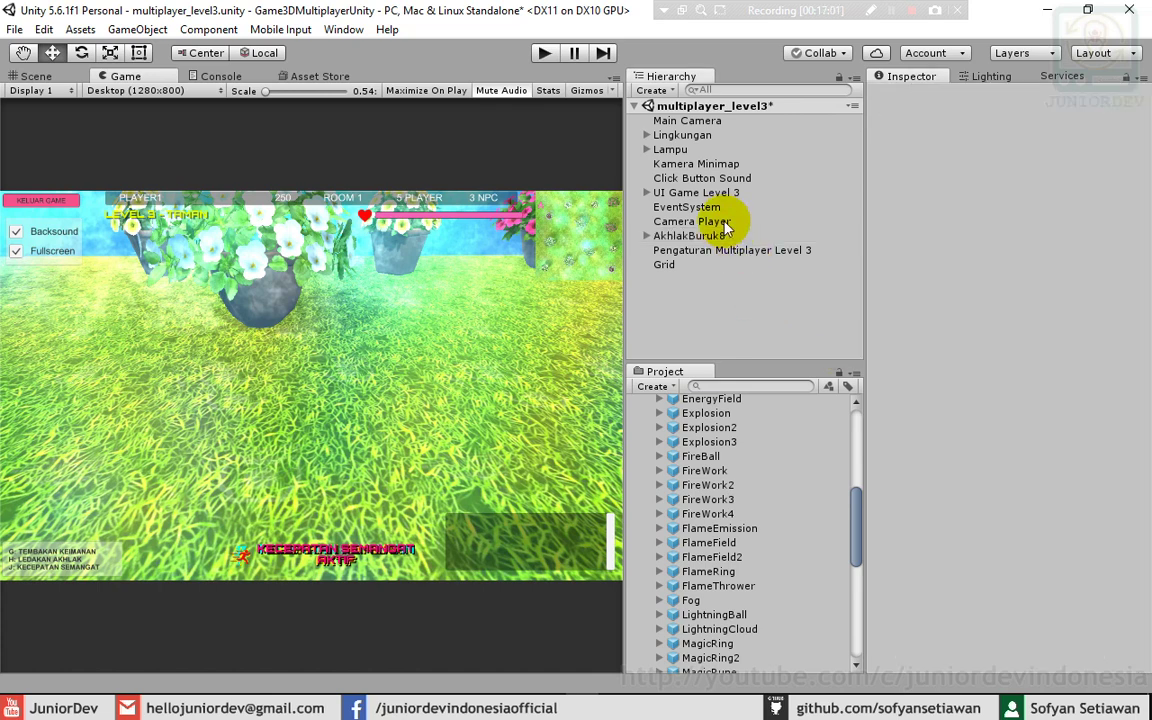
click(689, 235)
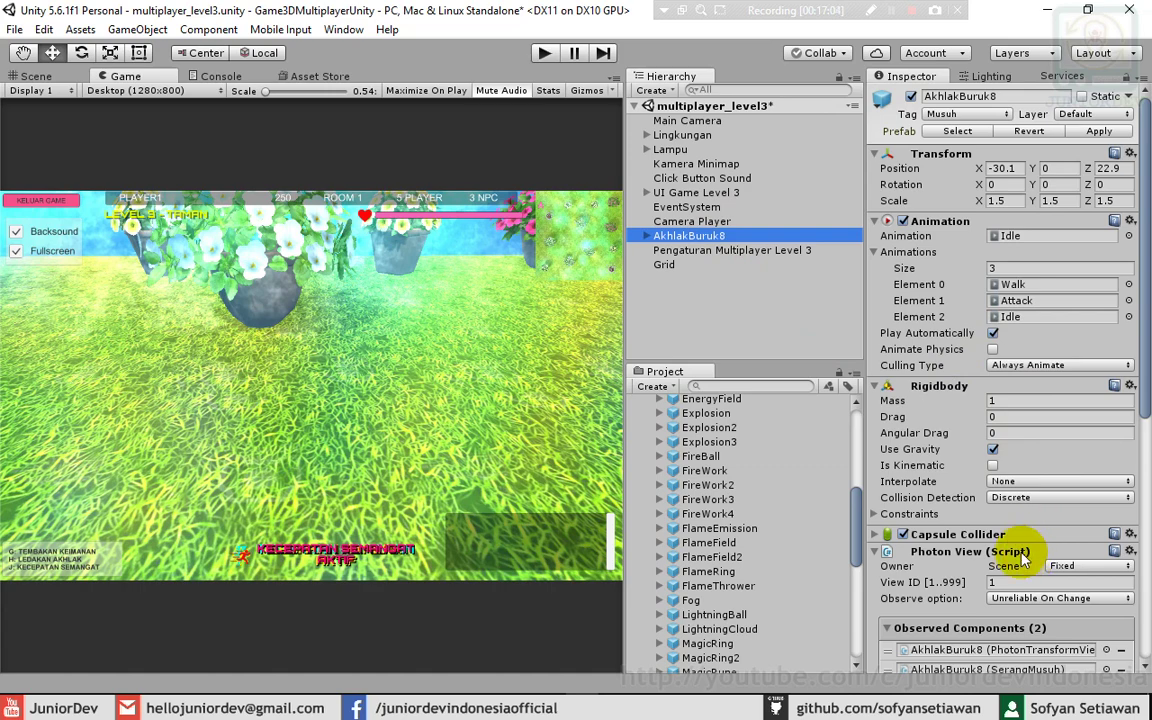
scroll(1008, 565, down, 10)
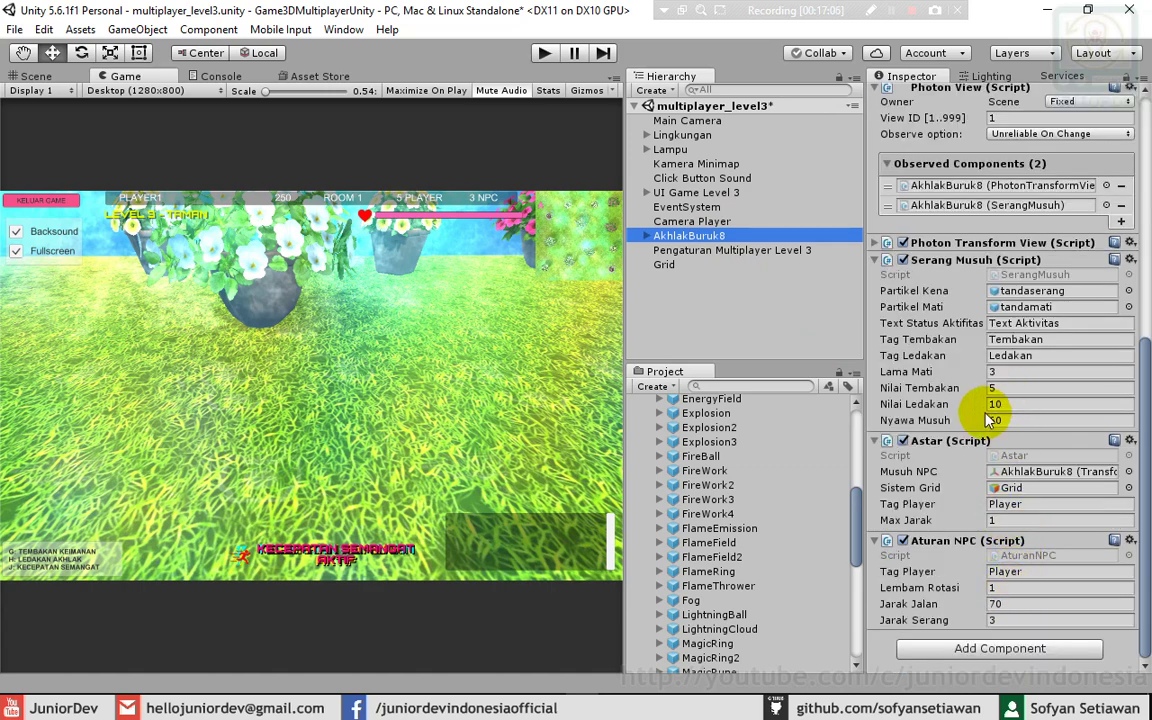
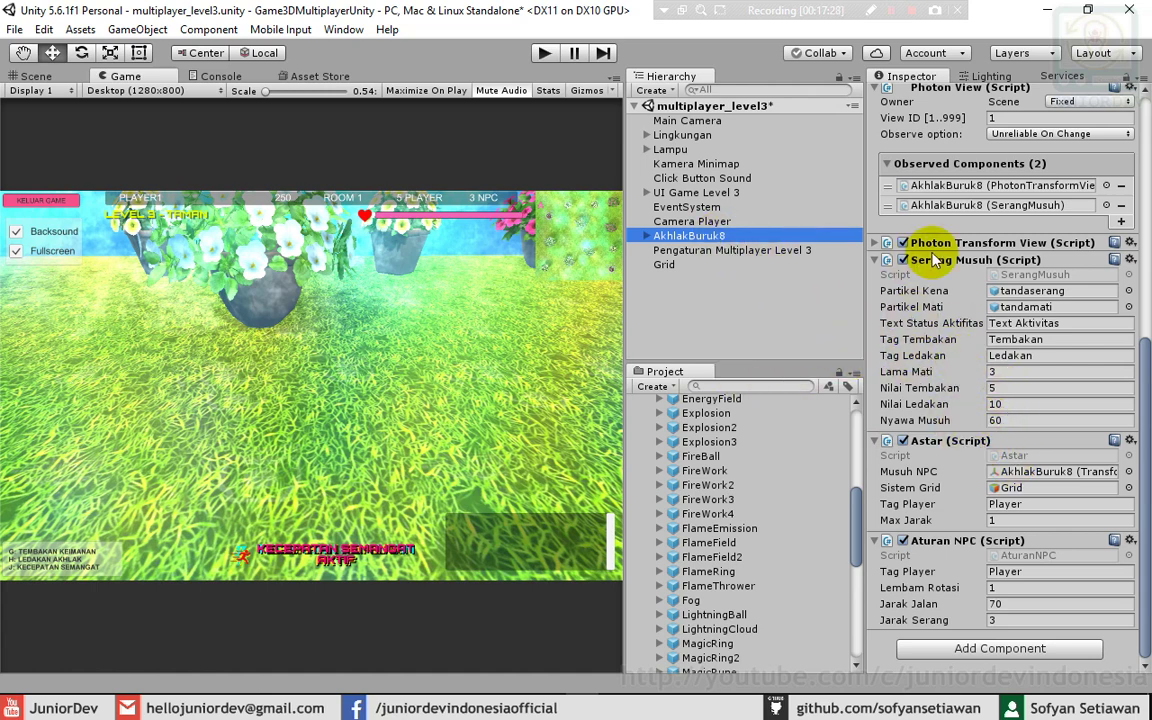
- Make four duplicates of the AkhlakBuruk8 enemy with Ctrl+D
click(646, 236)
click(646, 236)
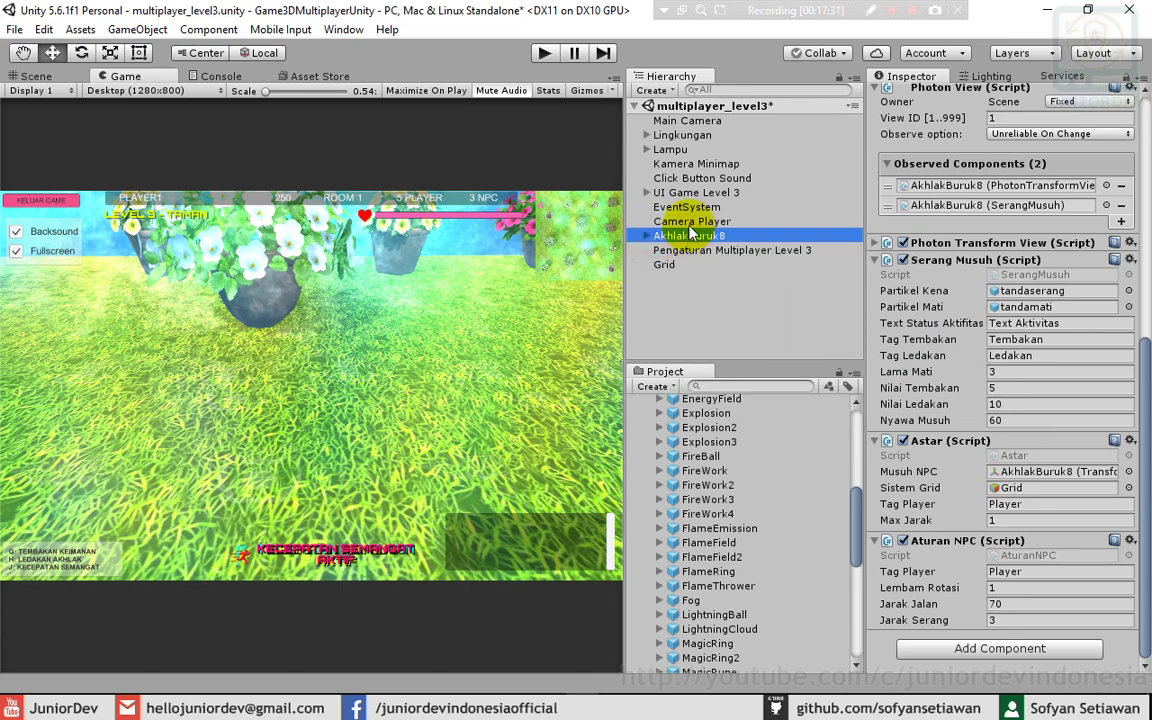
click(640, 221)
click(685, 238)
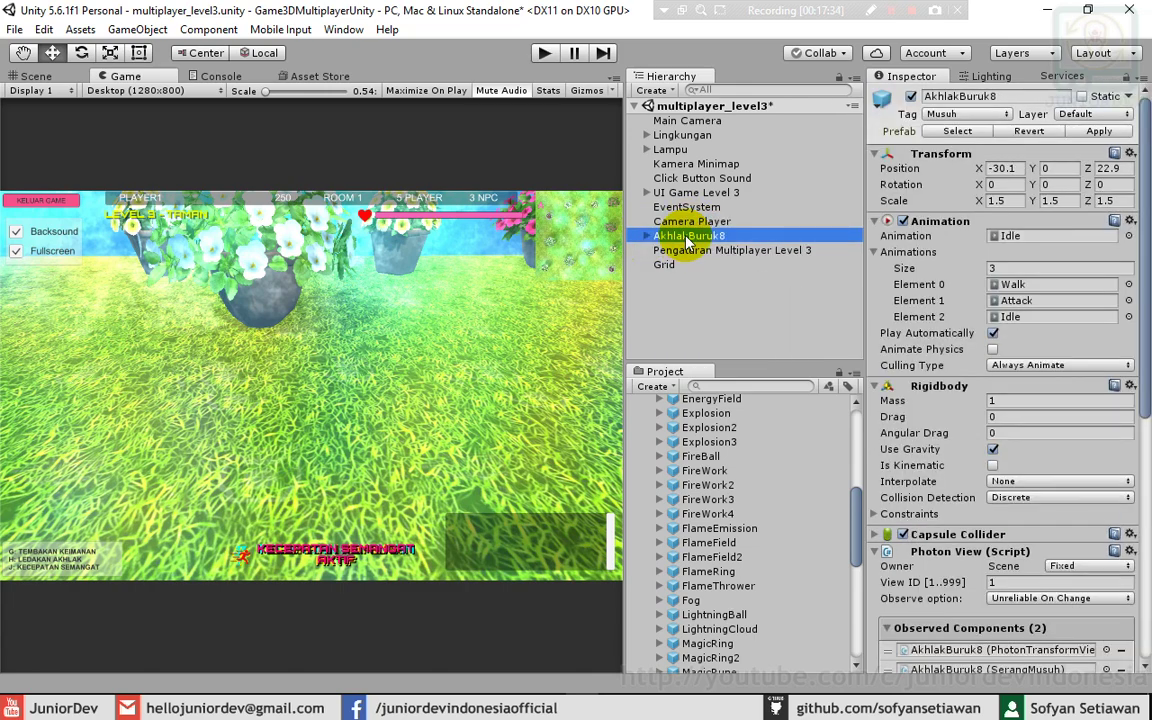
key(ctrl+d)
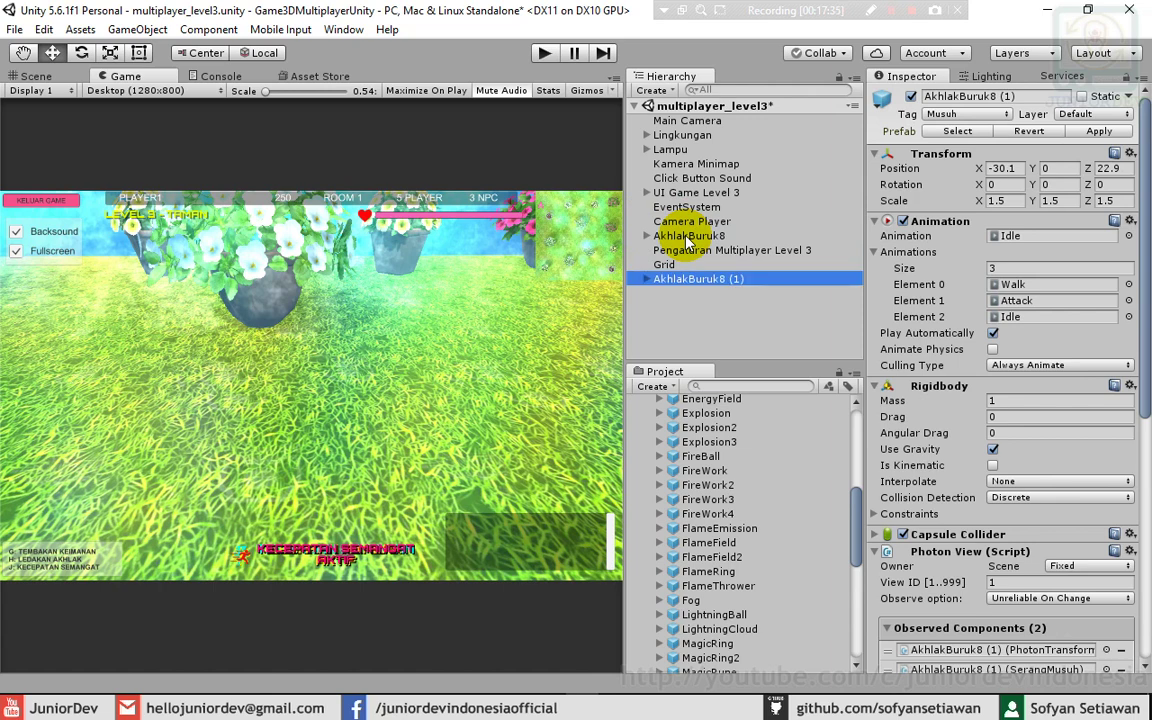
key(ctrl+d)
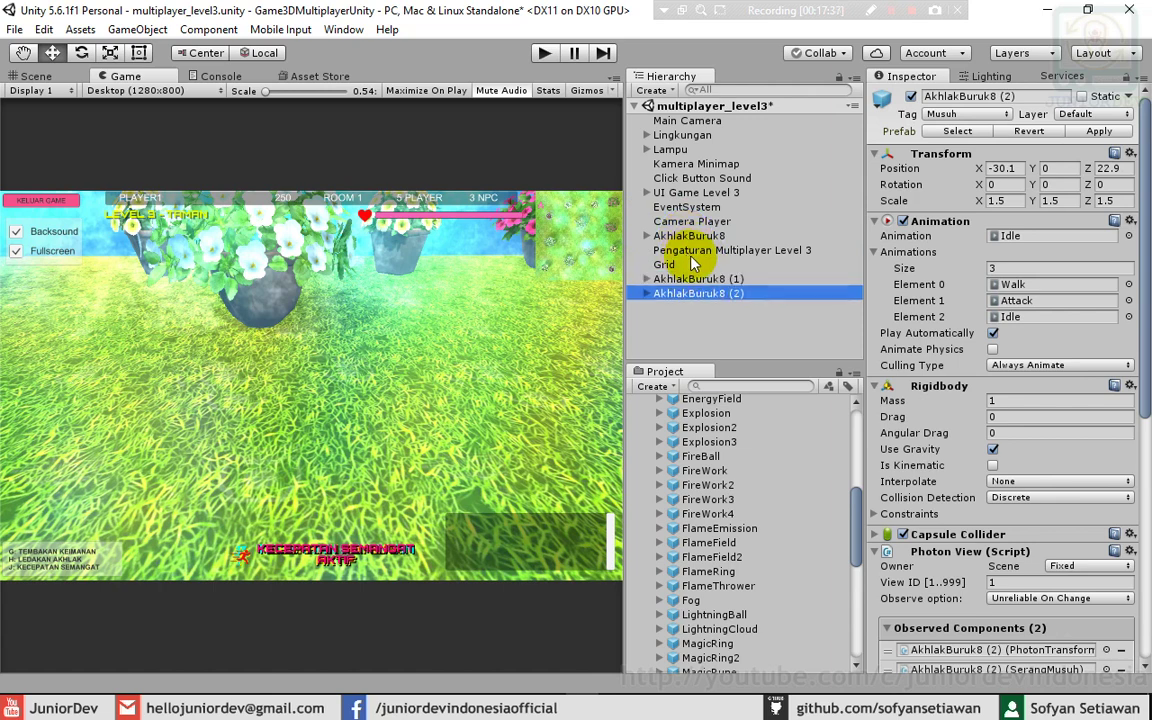
key(ctrl+d)
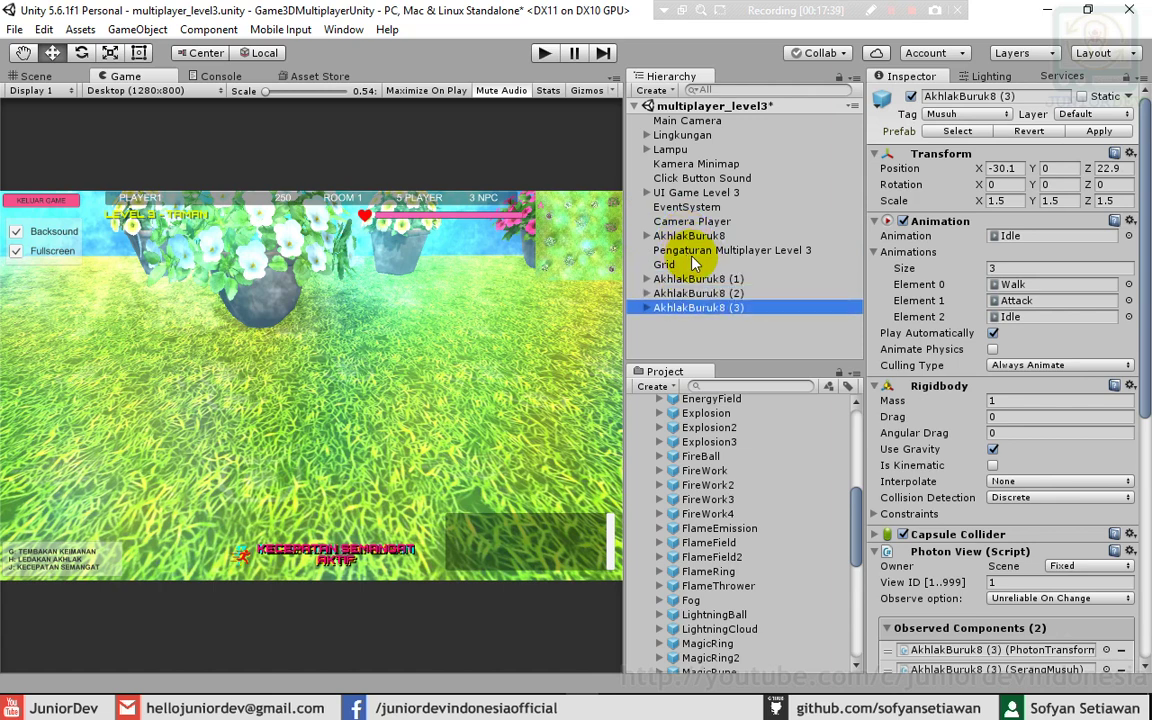
key(ctrl+d)
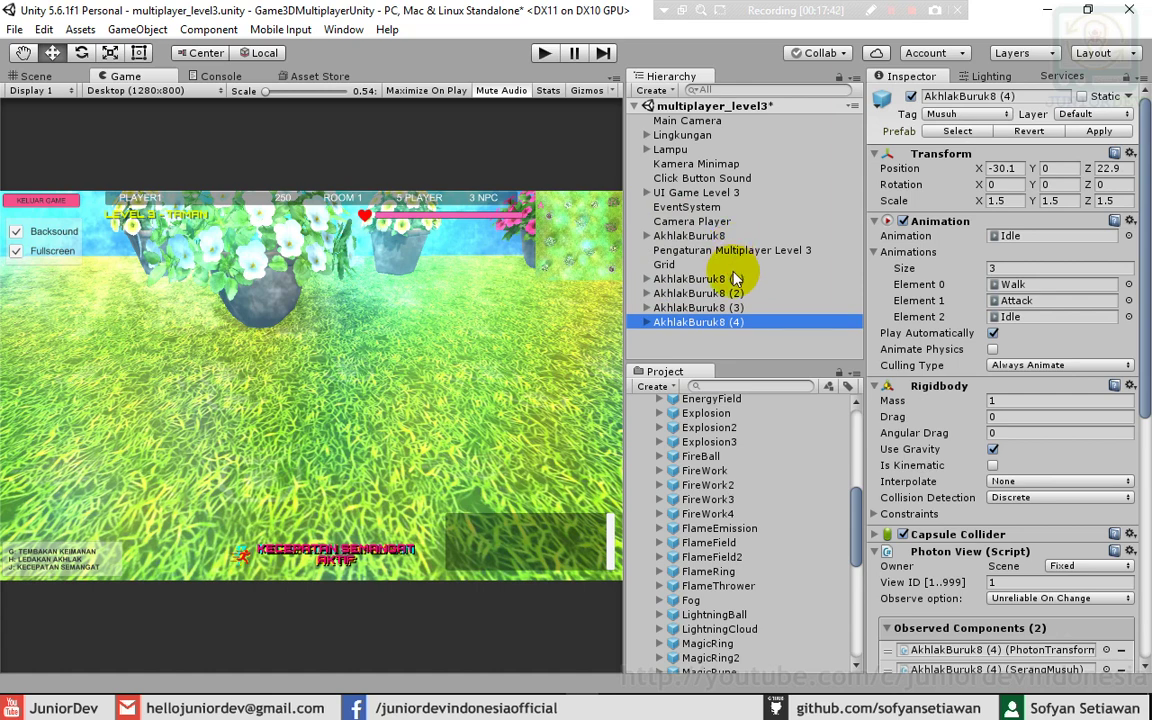
- Rename the four copies AkhlakBuruk9, AkhlakBuruk10, AkhlakBuruk11 and AkhlakBuruk12
click(733, 279)
click(733, 279)
key(End)
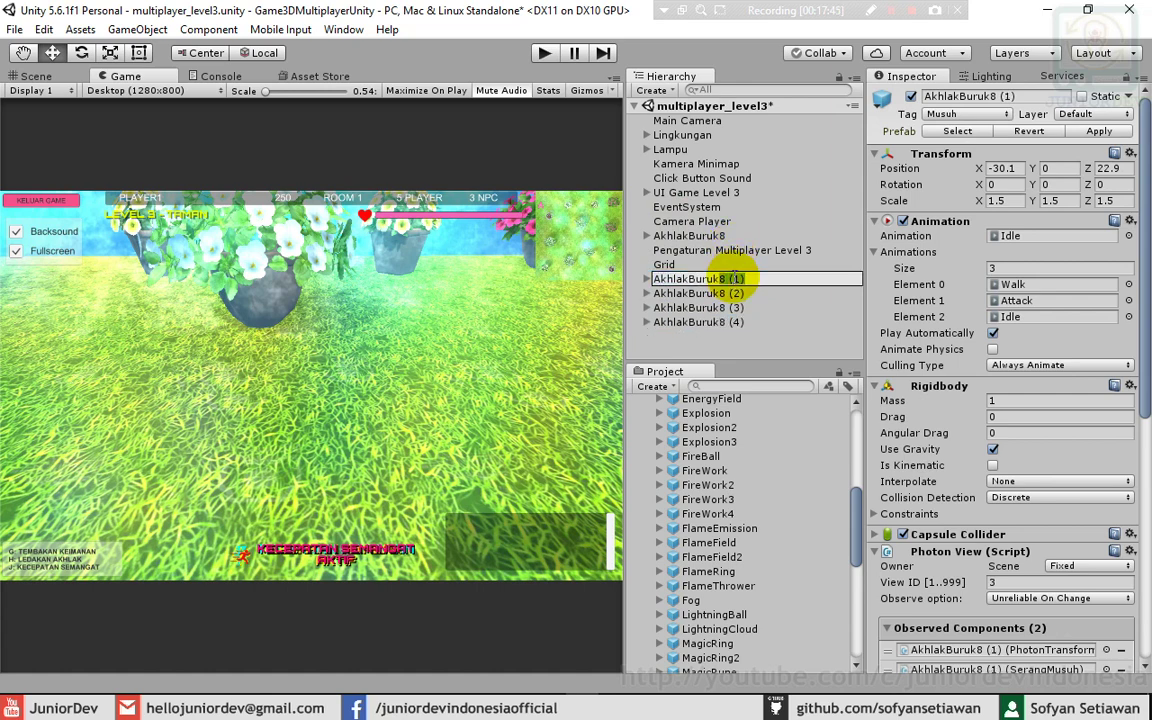
text(9)
click(735, 293)
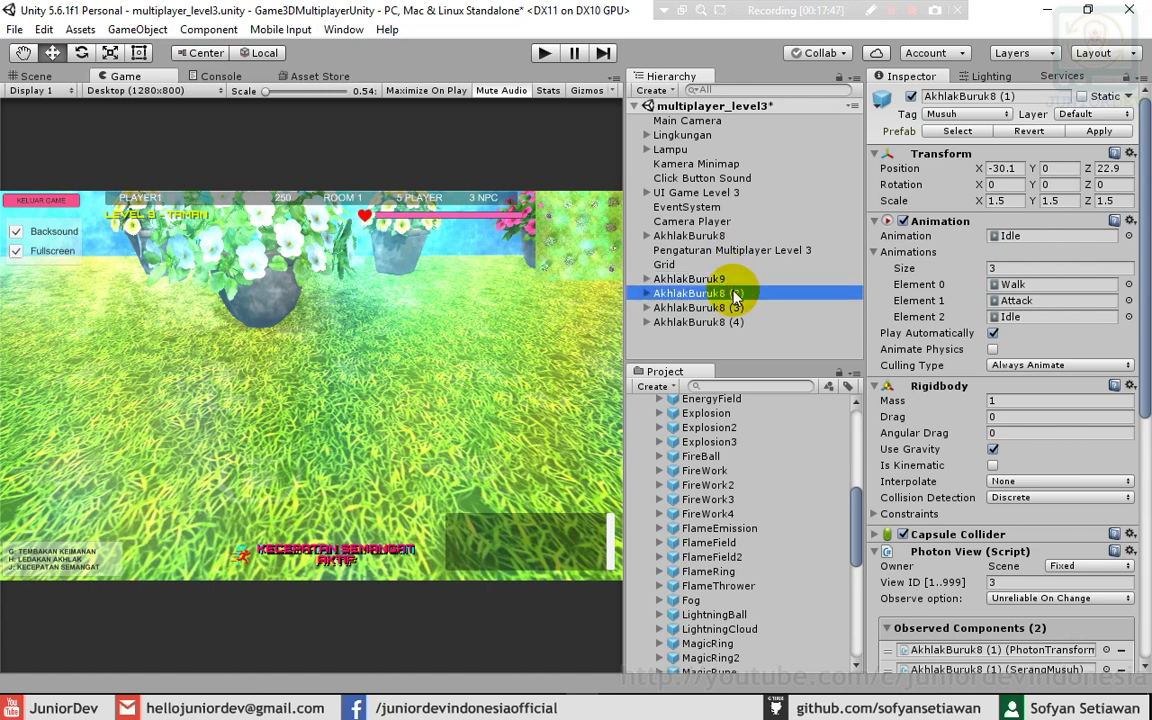
click(735, 293)
key(End)
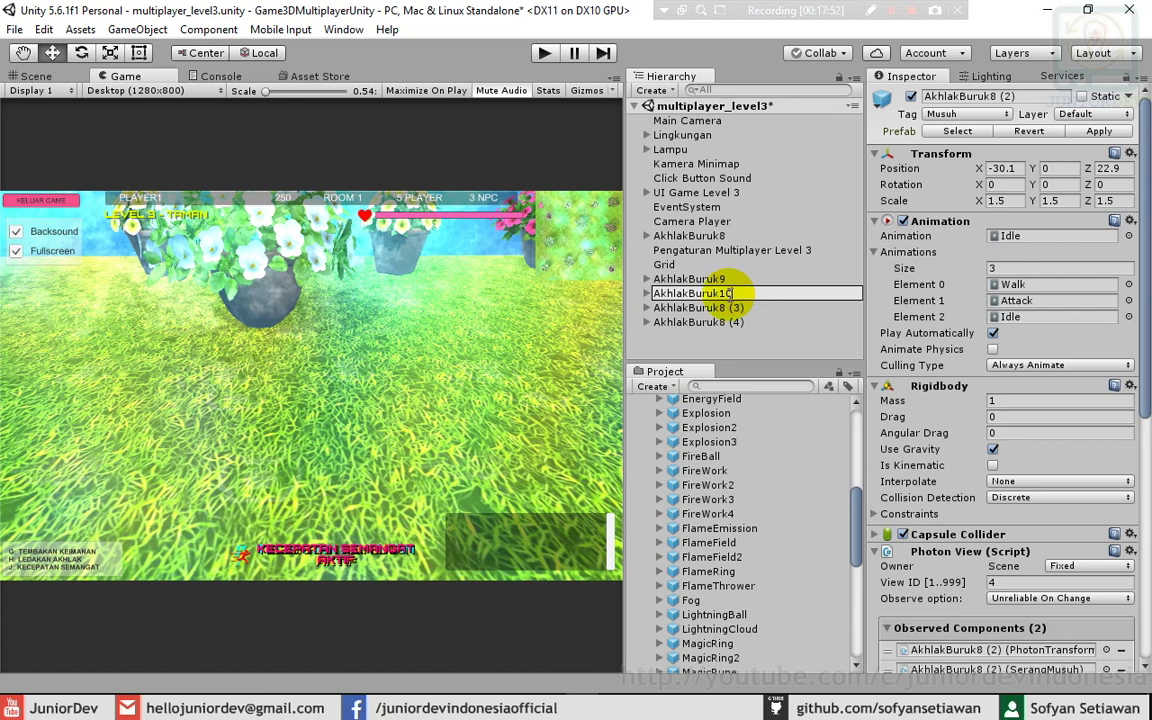
click(727, 310)
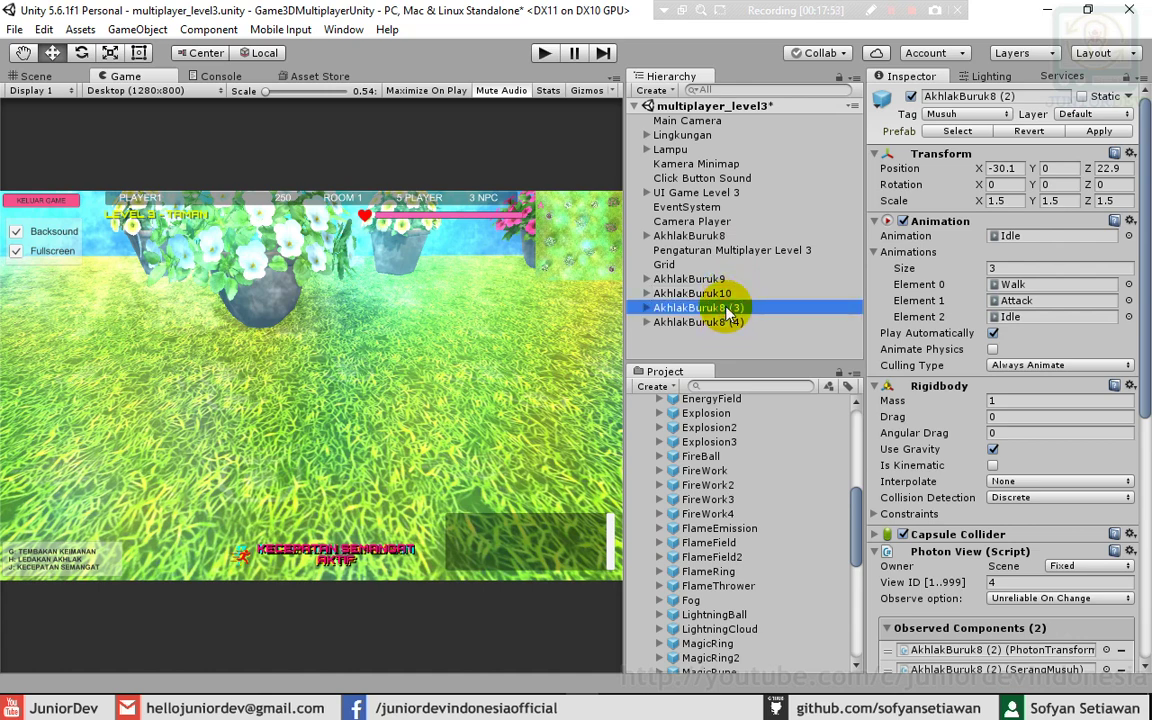
click(727, 310)
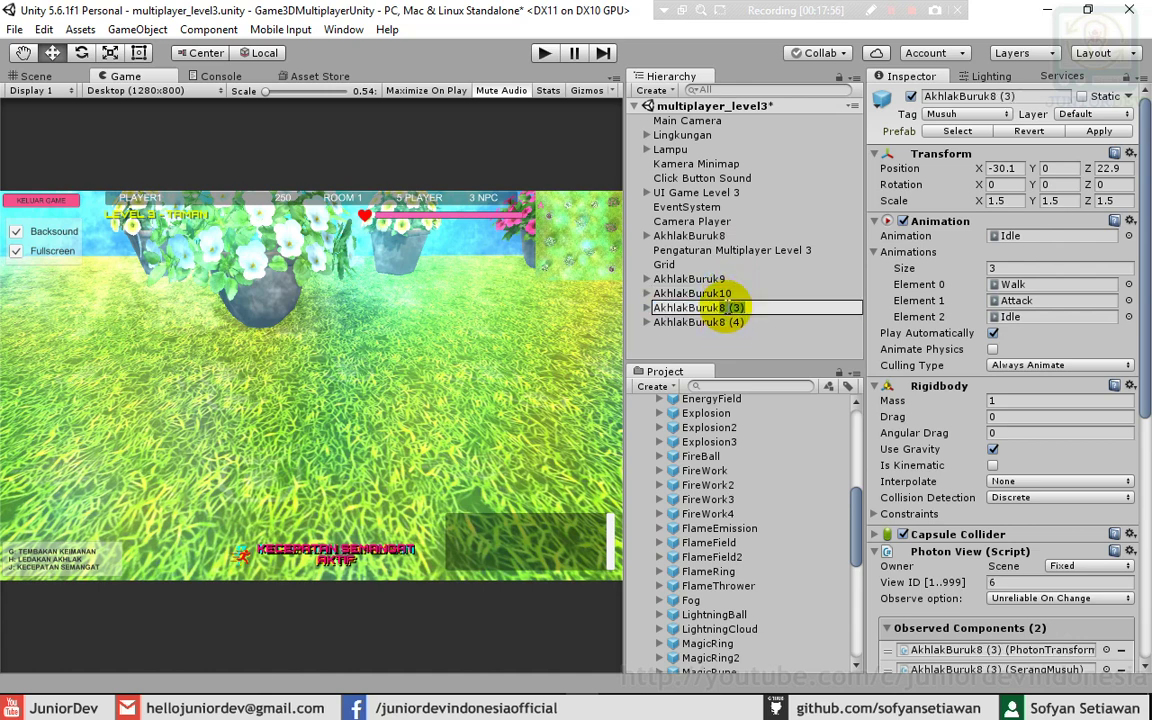
text(11)
click(735, 321)
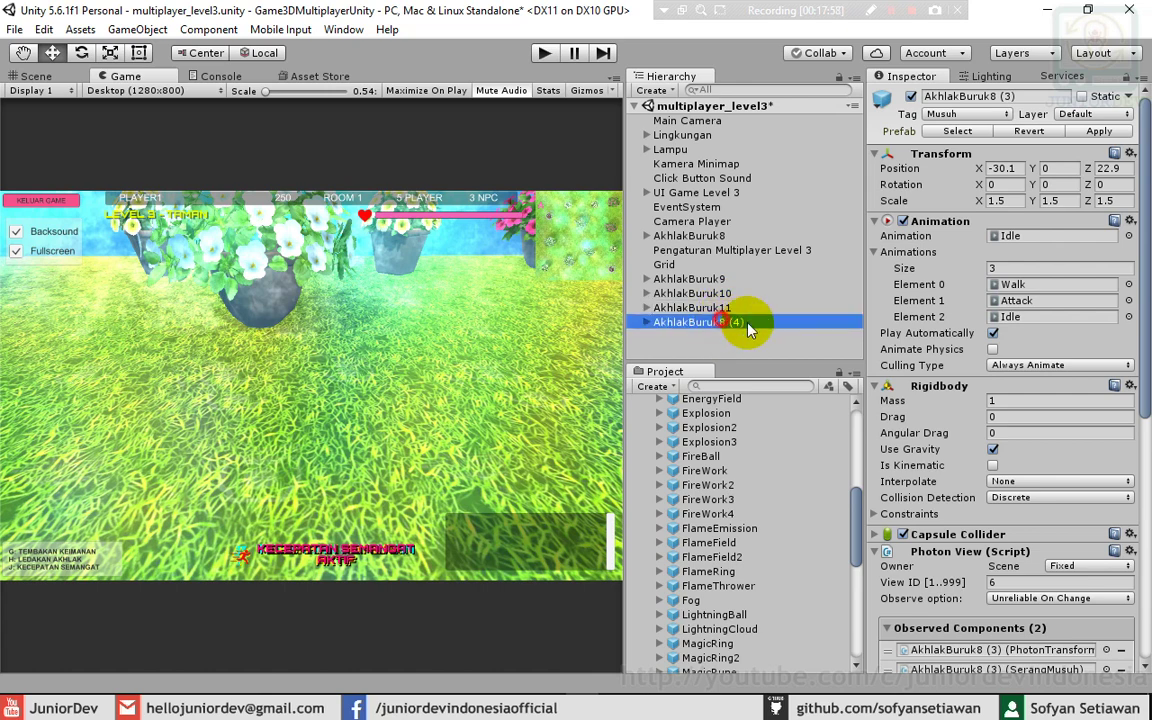
click(737, 321)
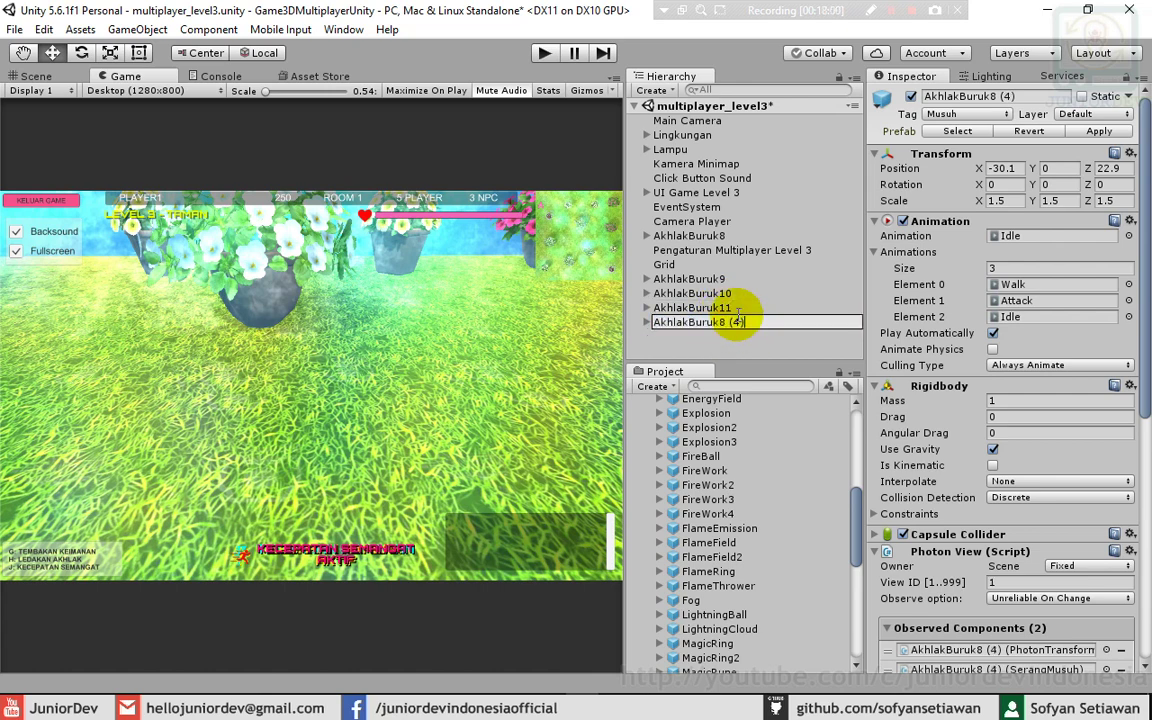
text(12)
key(Return)
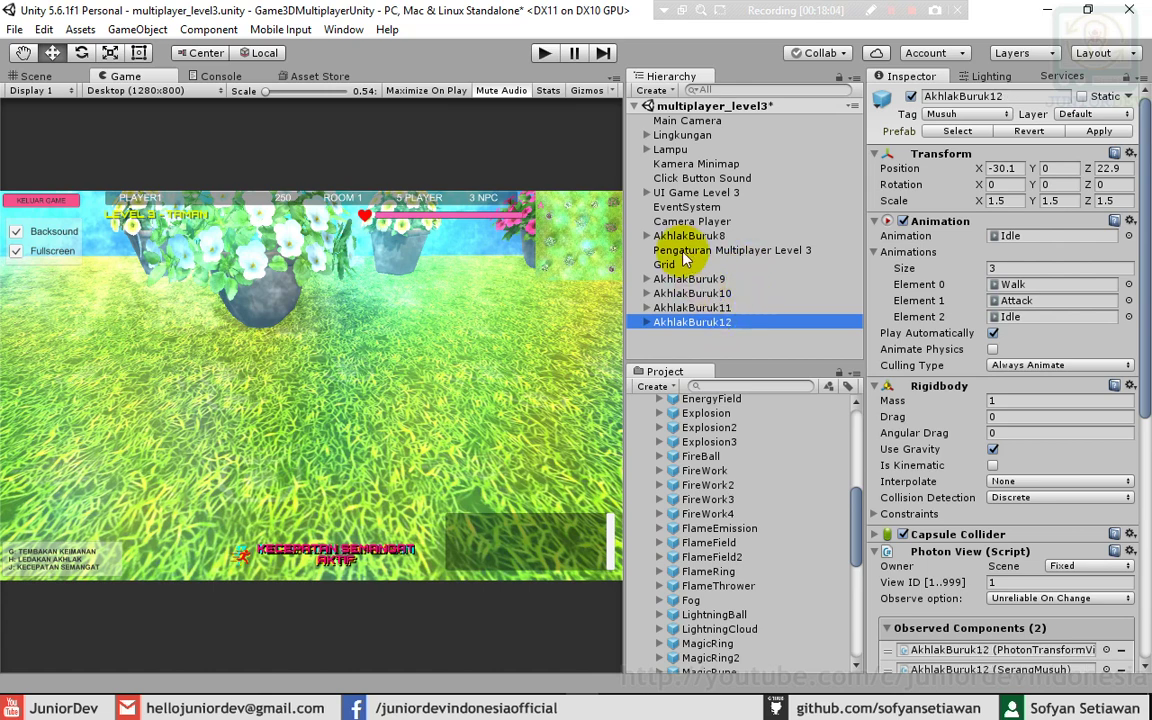
- Move AkhlakBuruk9–12 together to sit directly below AkhlakBuruk8 in the Hierarchy
click(692, 280)
shift+click(674, 321)
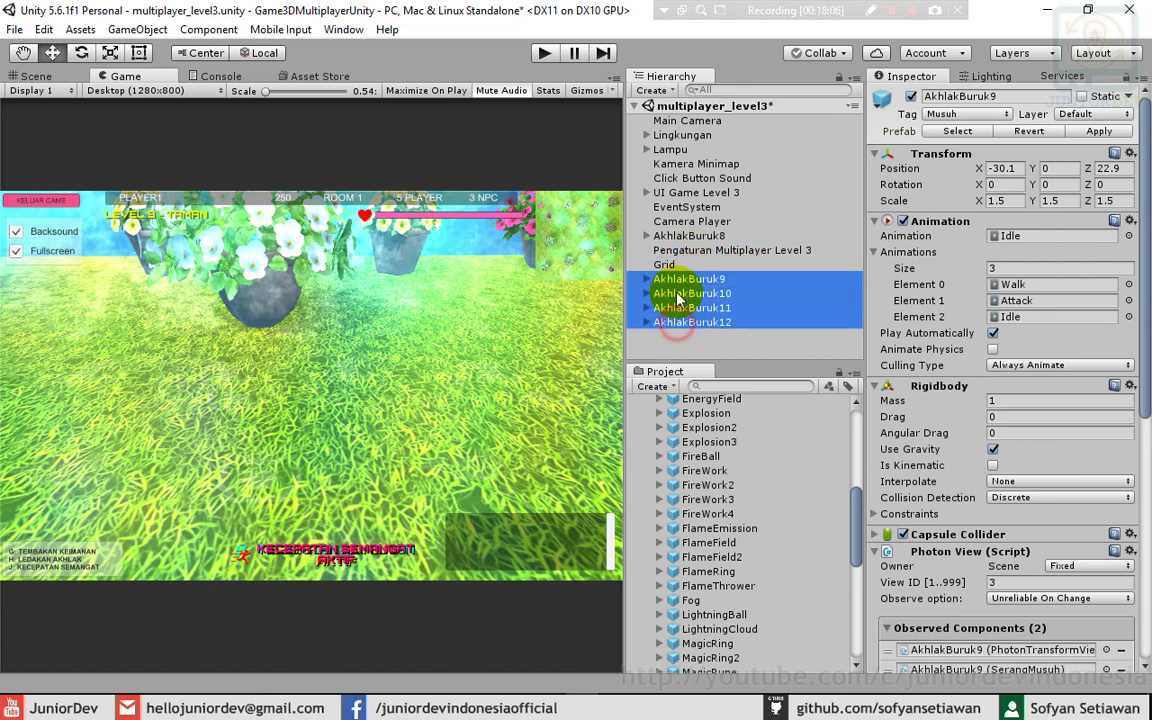
drag(668, 292, 672, 243)
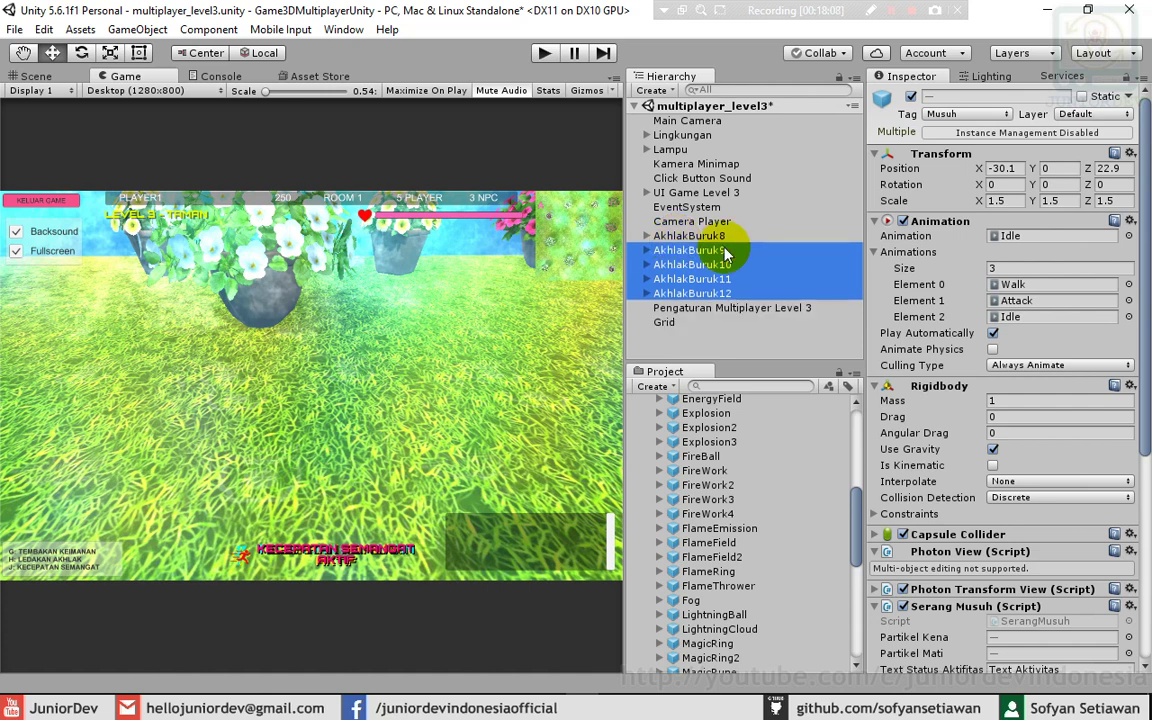
click(724, 251)
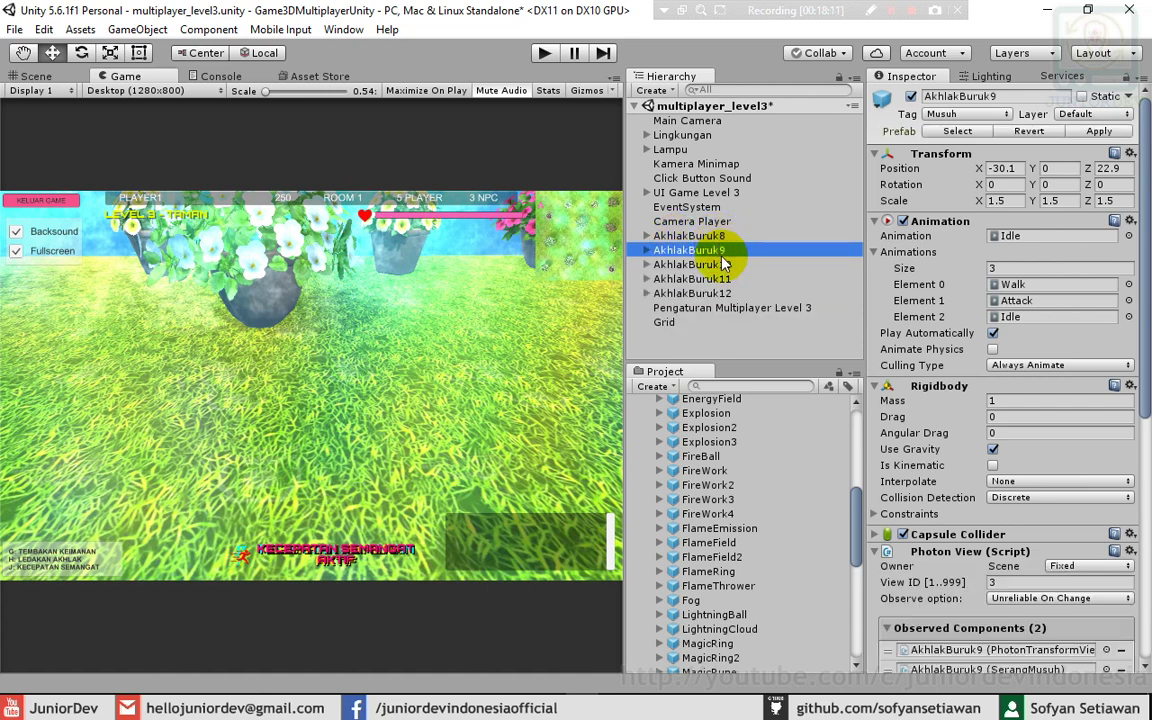
click(720, 262)
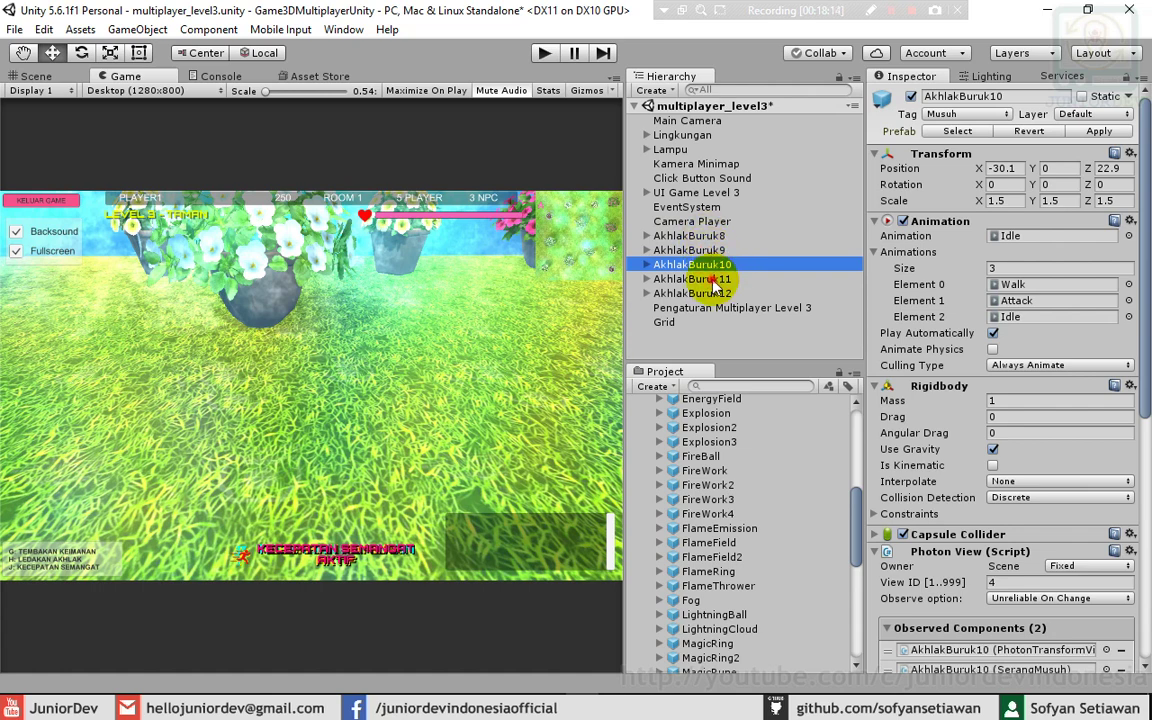
- Edit AkhlakBuruk11's AkhlakNama label text and change its colour to yellow
click(665, 279)
click(646, 279)
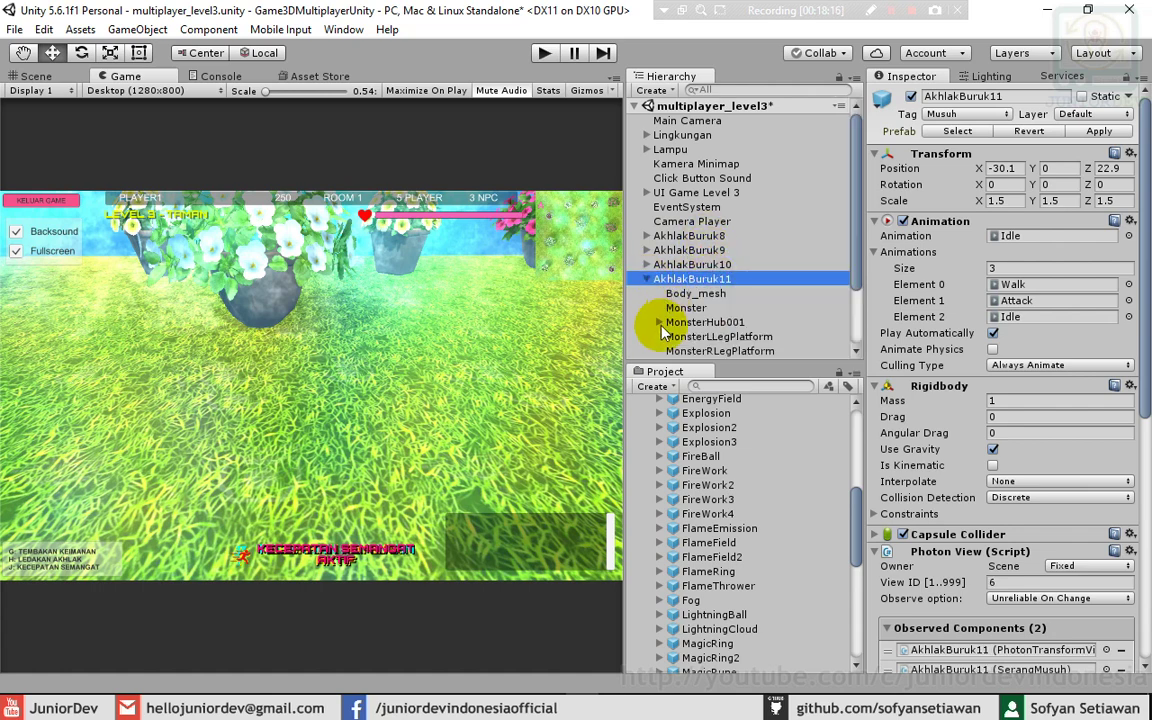
click(659, 322)
scroll(740, 300, down, 3)
click(711, 271)
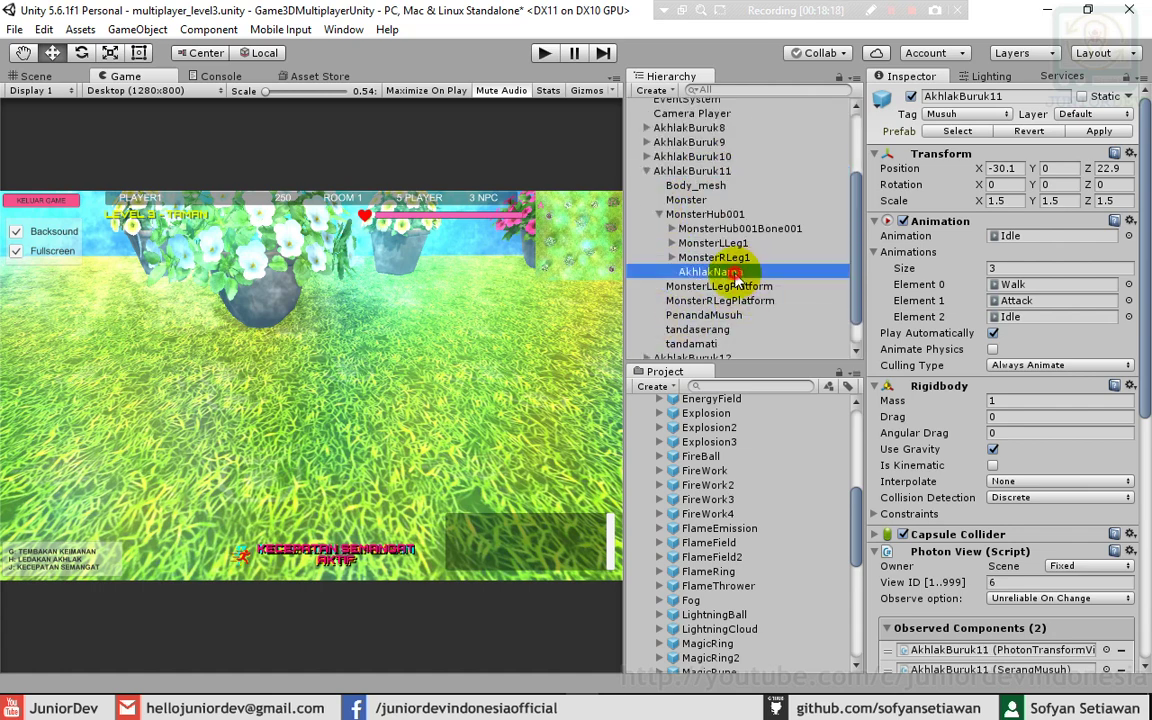
click(974, 314)
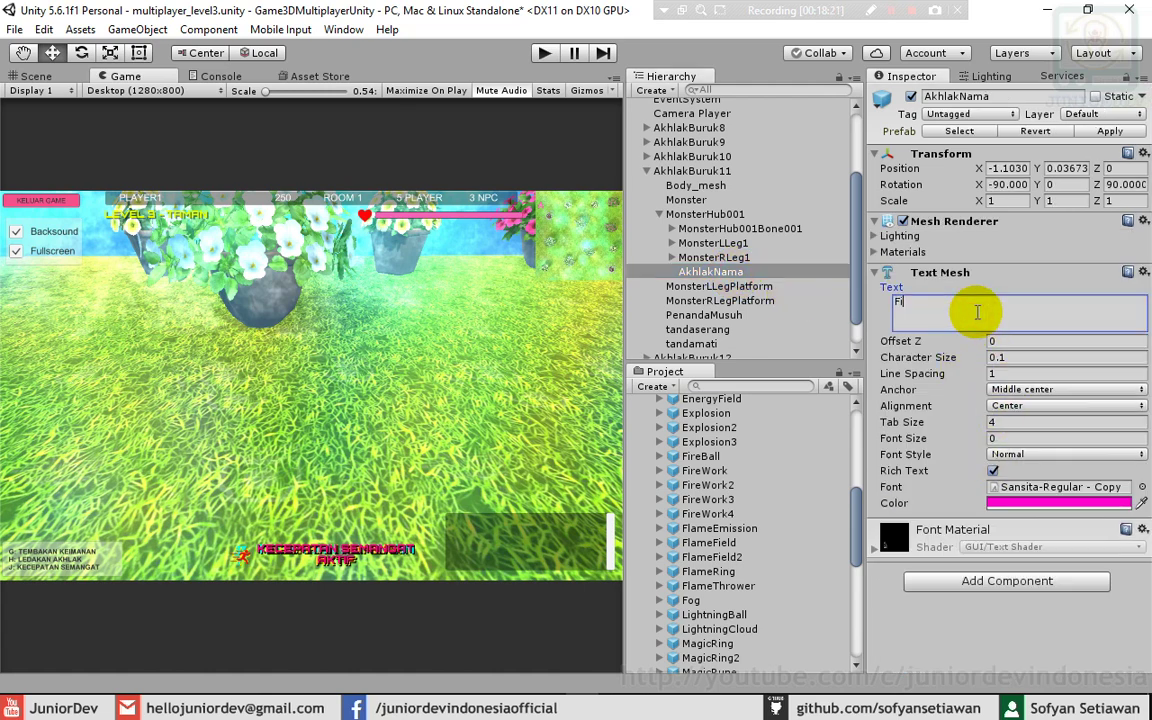
text(tnah)
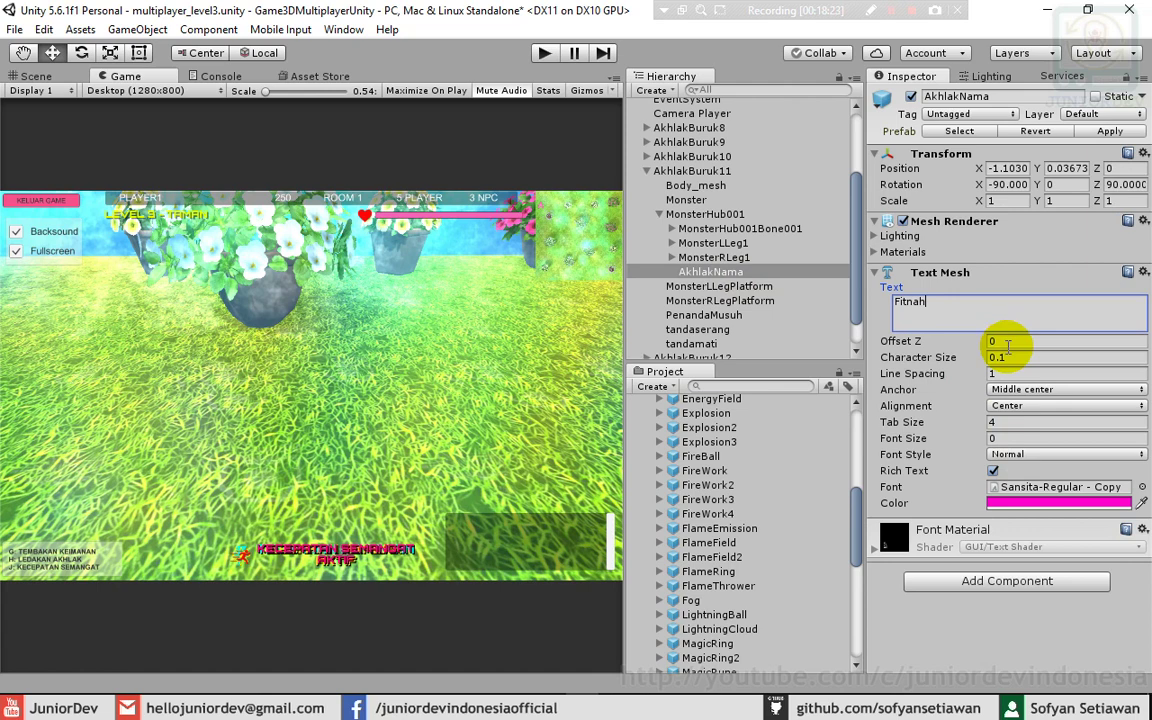
click(1003, 503)
click(757, 341)
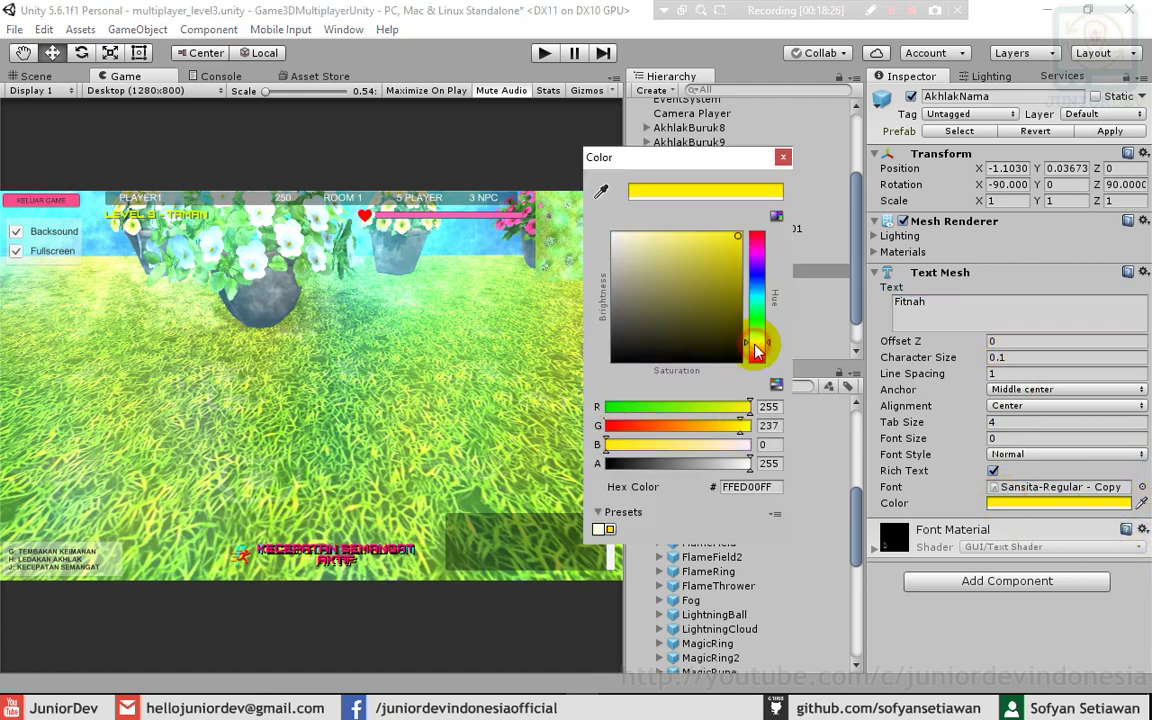
click(783, 158)
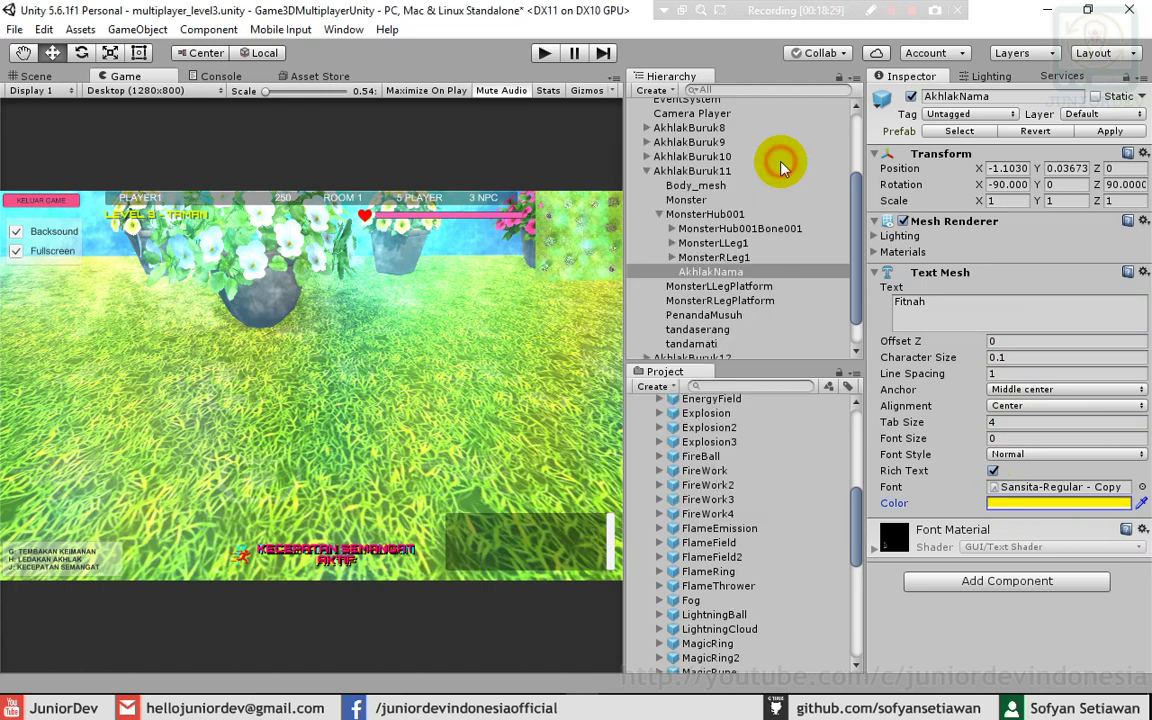
- Set AkhlakBuruk12's AkhlakNama label to 'Dzalim' in orange FFAE00
click(645, 172)
click(647, 293)
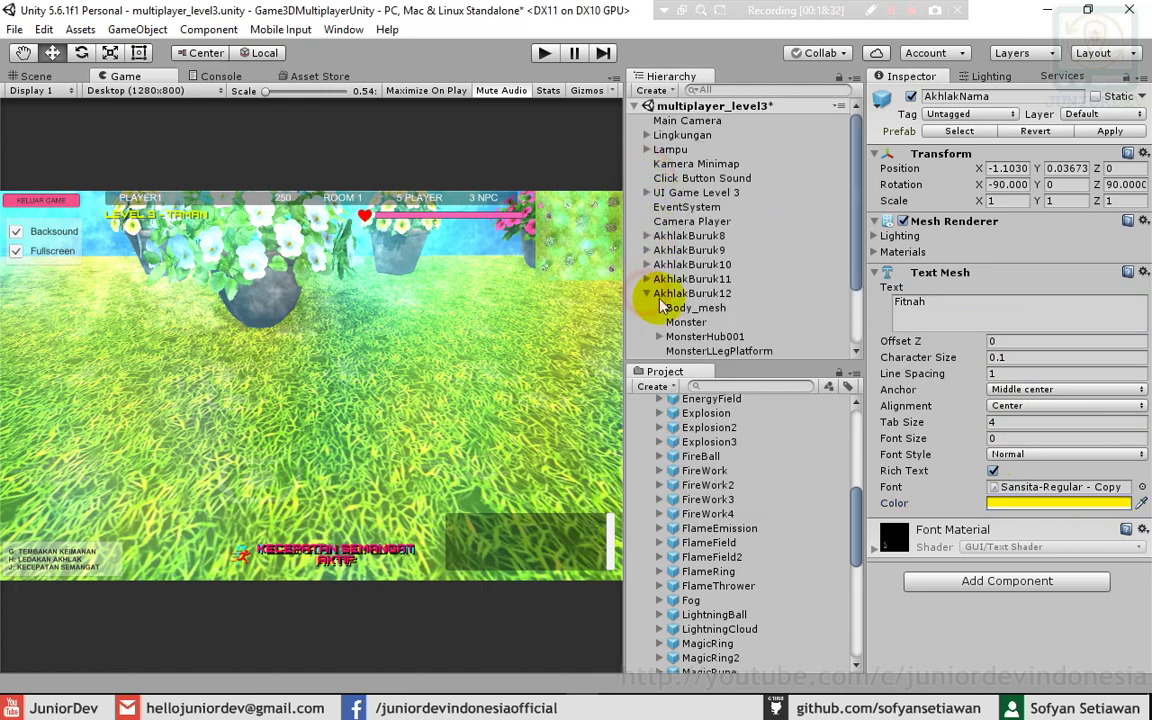
scroll(665, 320, down, 2)
click(659, 283)
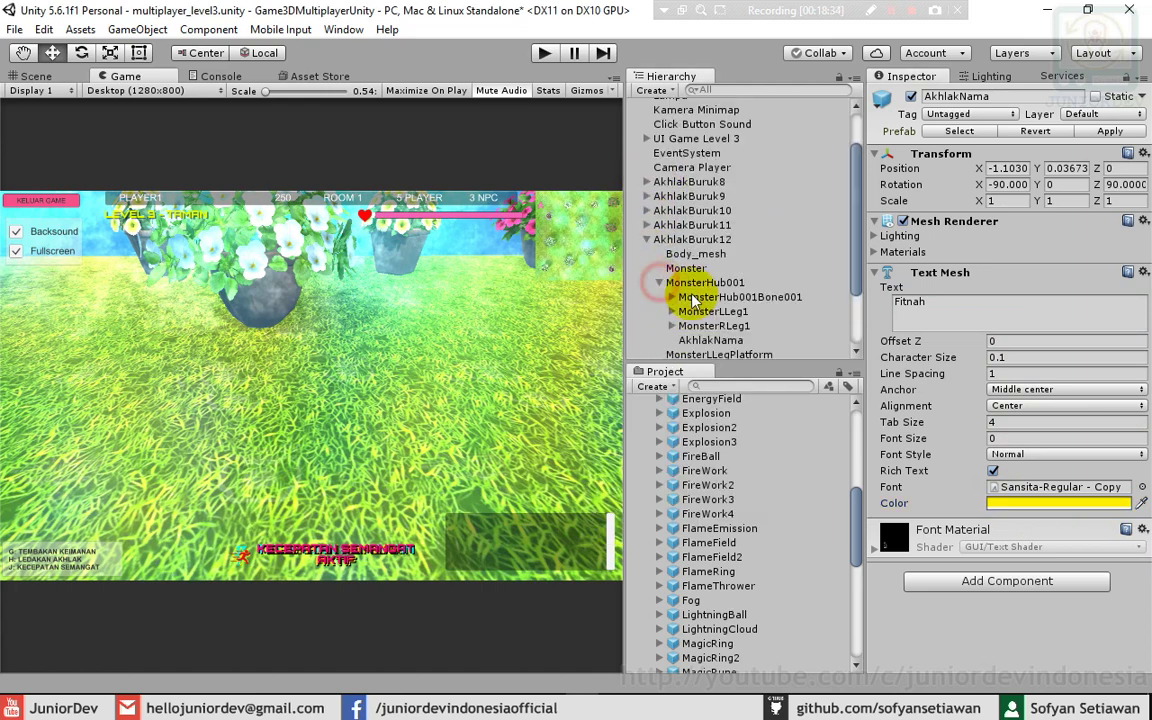
click(710, 340)
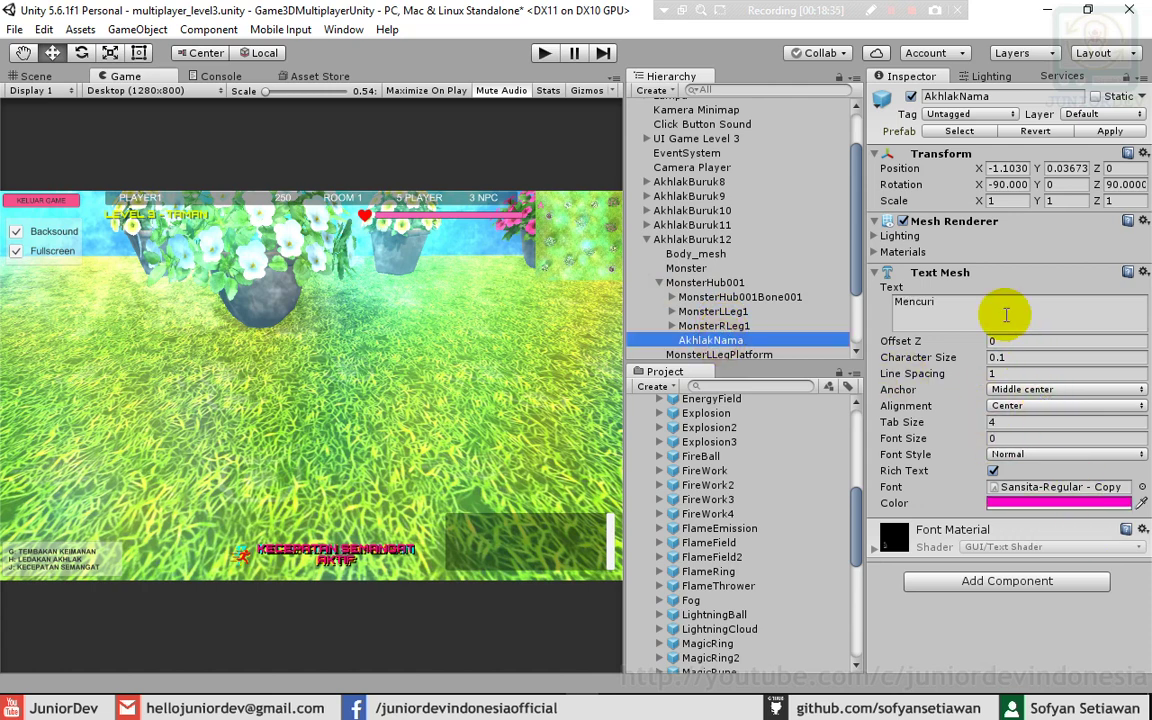
click(1006, 314)
text(Dzalim)
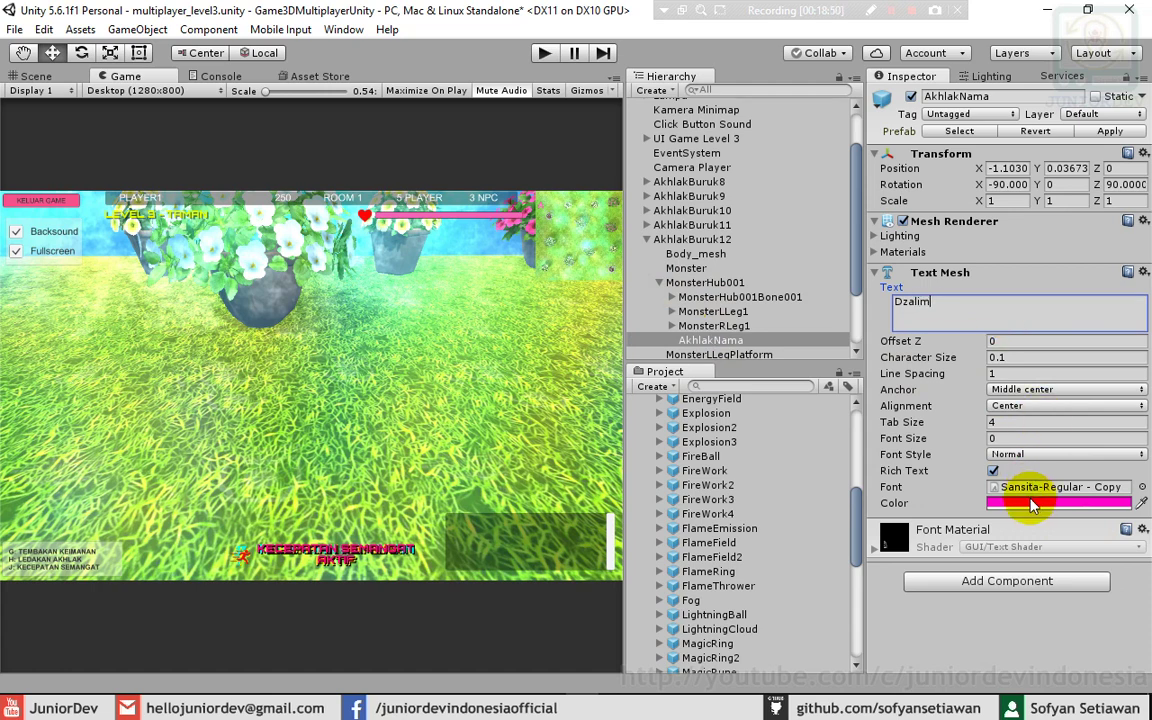
click(992, 502)
click(760, 355)
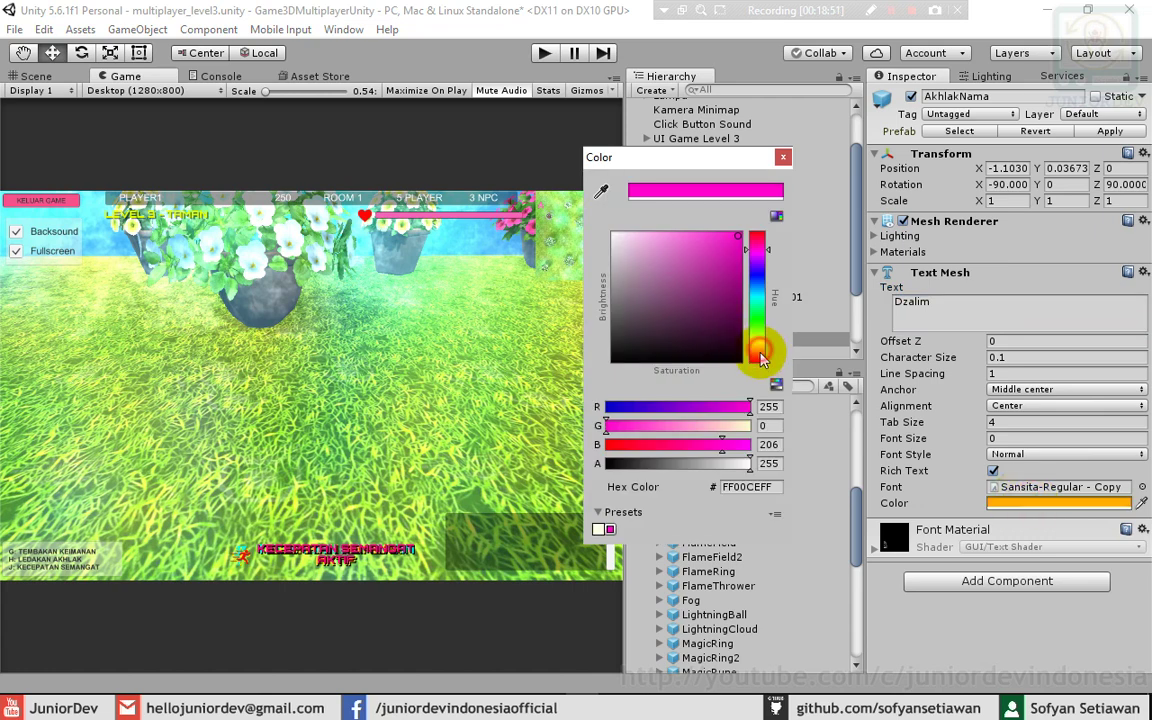
click(760, 352)
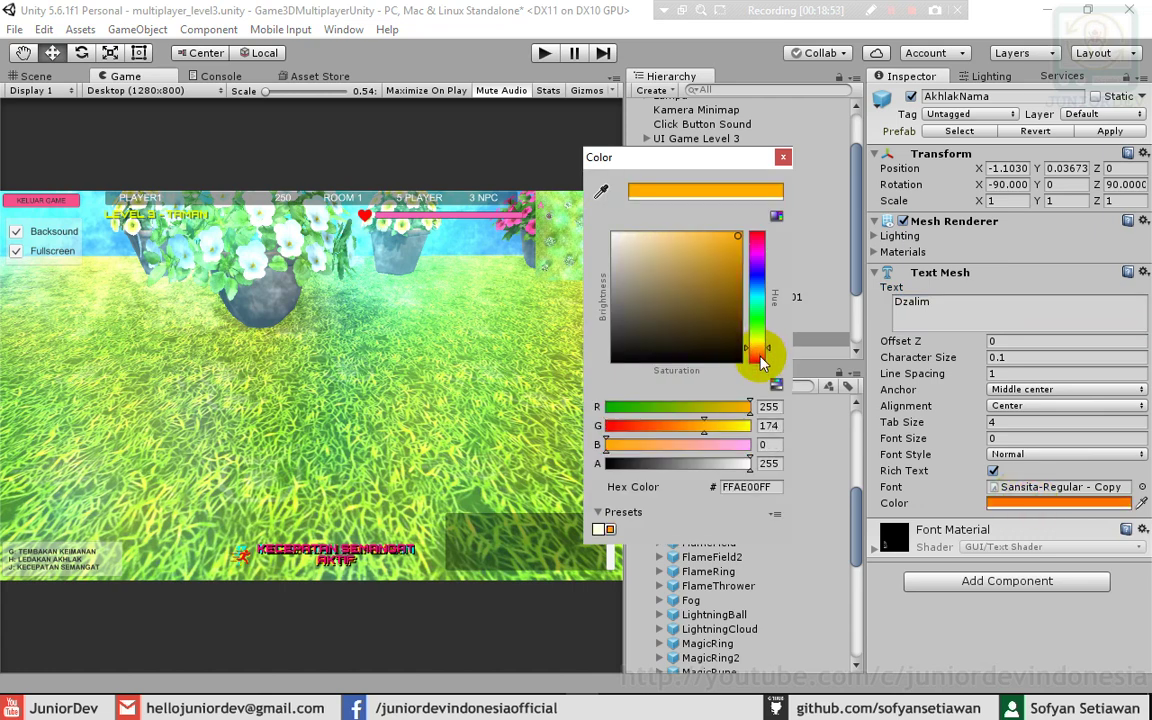
click(782, 157)
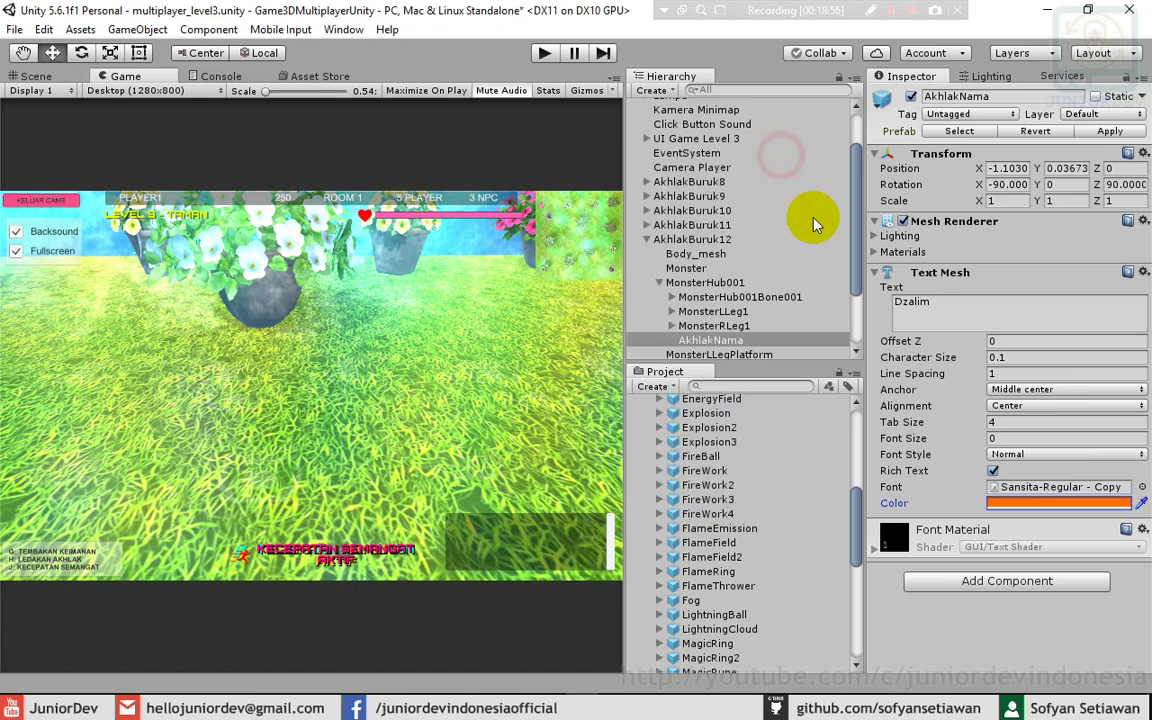
click(647, 239)
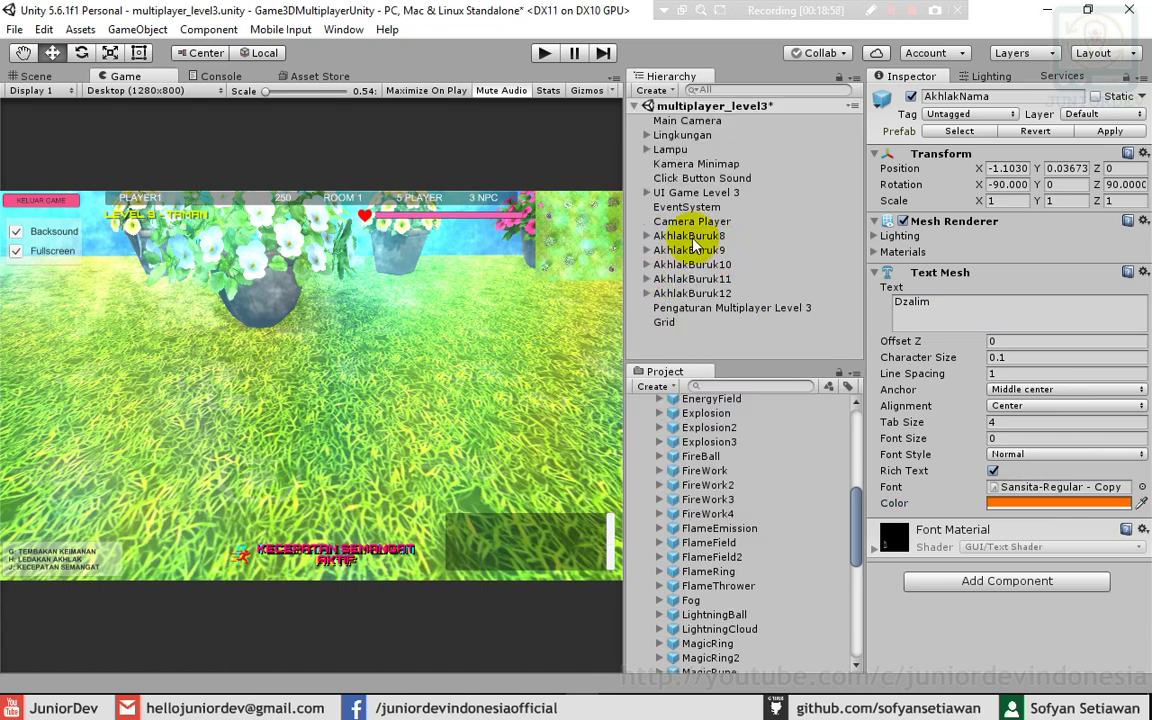
click(692, 238)
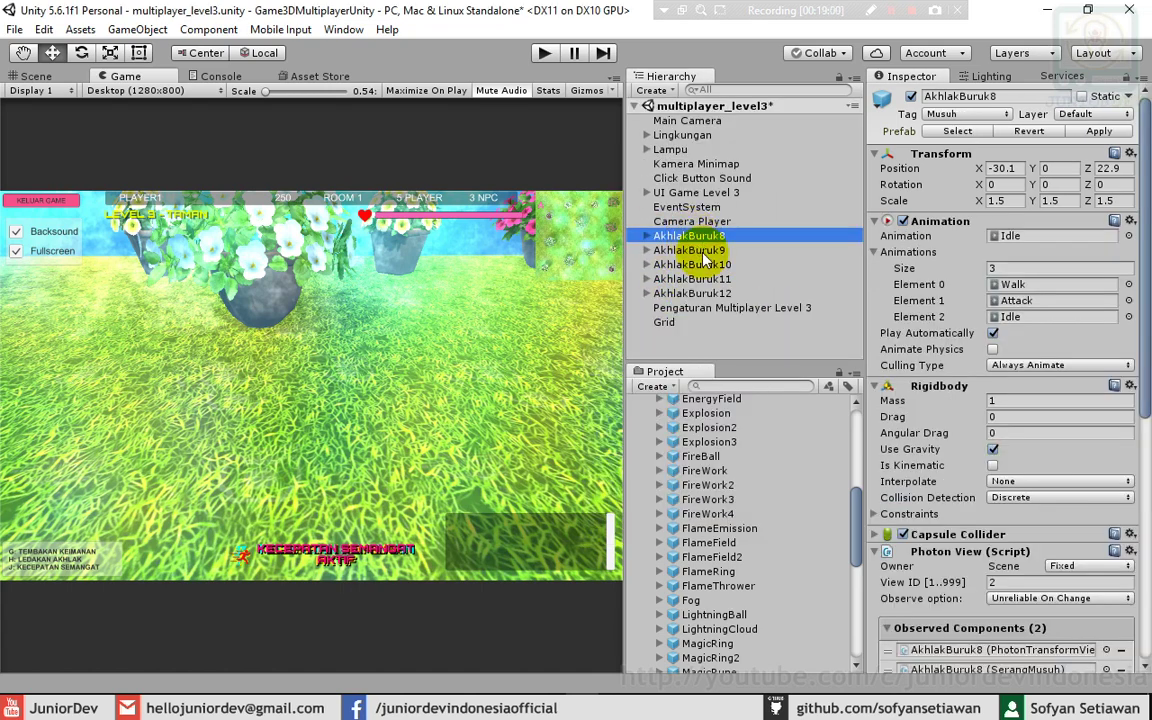
- Expand the Resources folder and save AkhlakBuruk8 and AkhlakBuruk9 as prefabs in it
shift+click(695, 293)
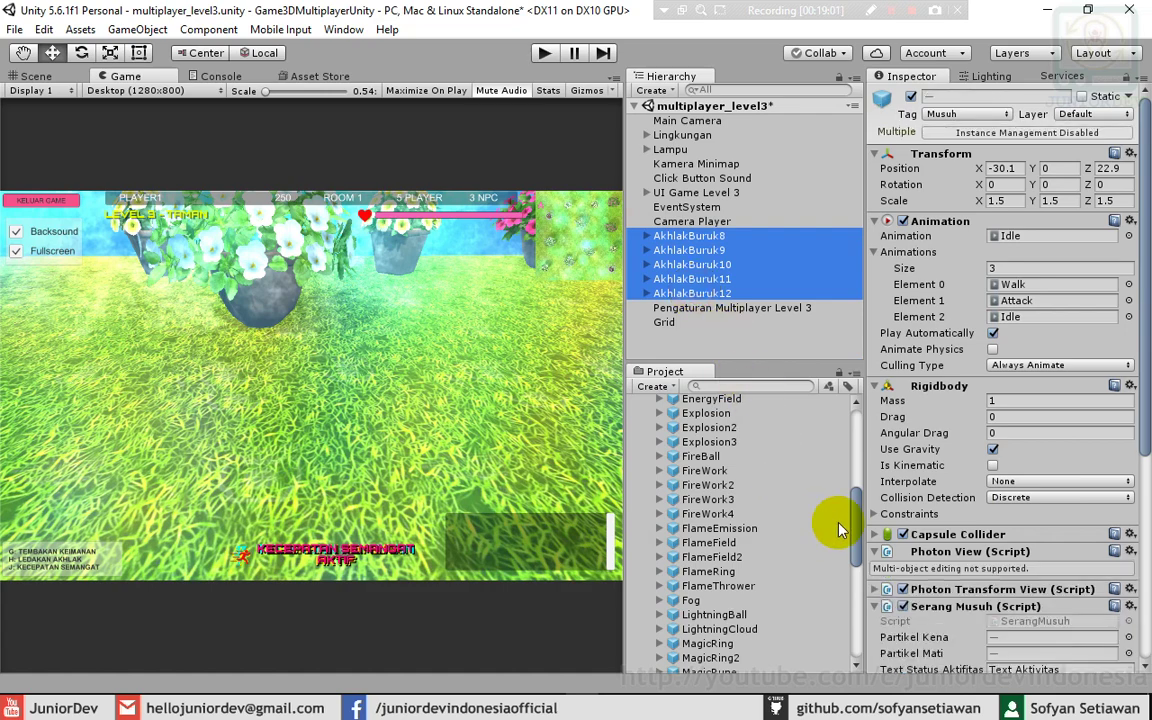
scroll(760, 450, up, 2)
scroll(728, 442, up, 3)
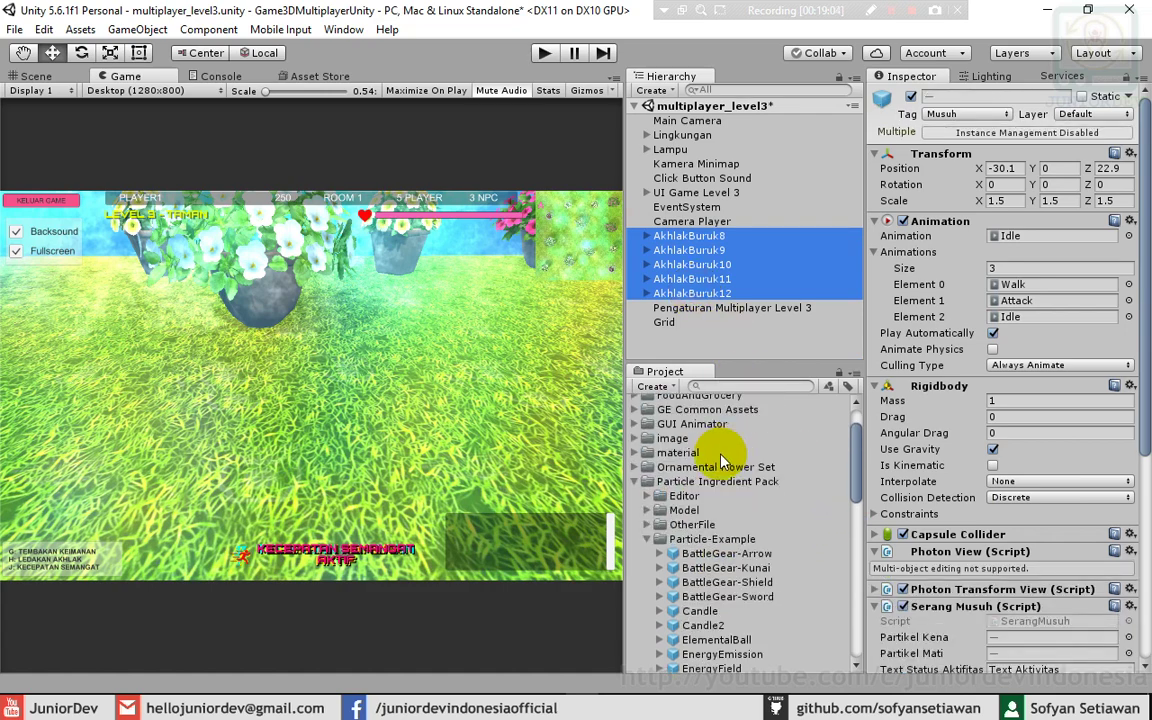
click(636, 482)
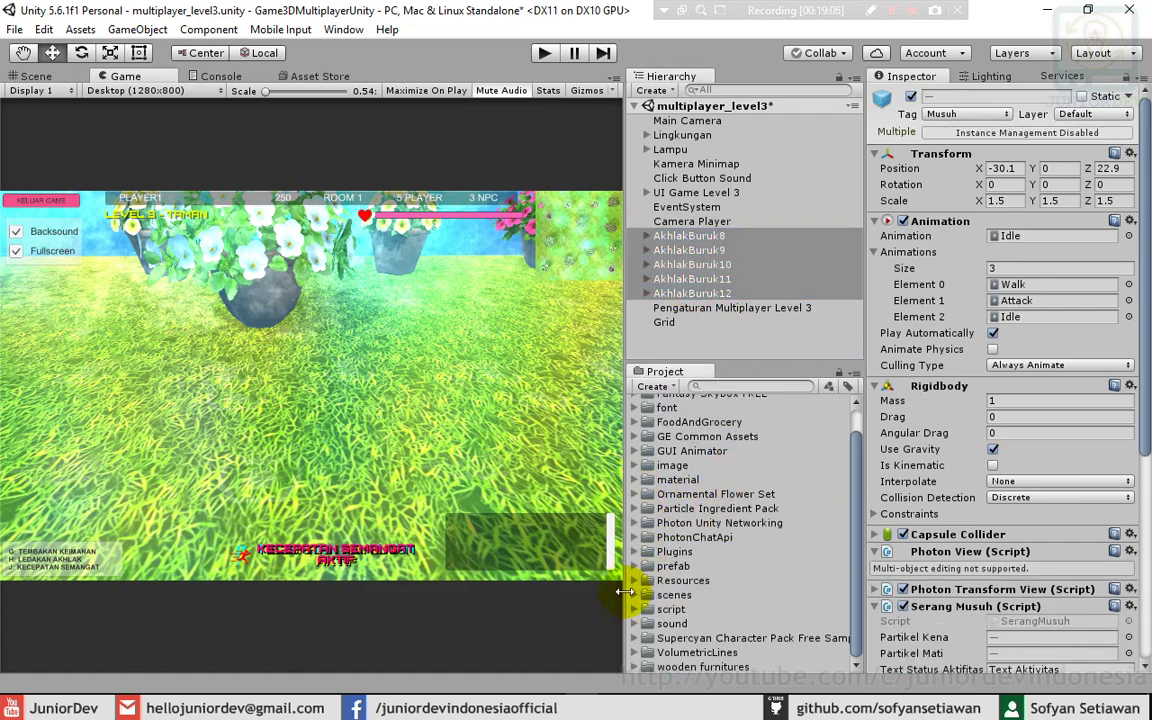
click(634, 581)
scroll(762, 478, down, 3)
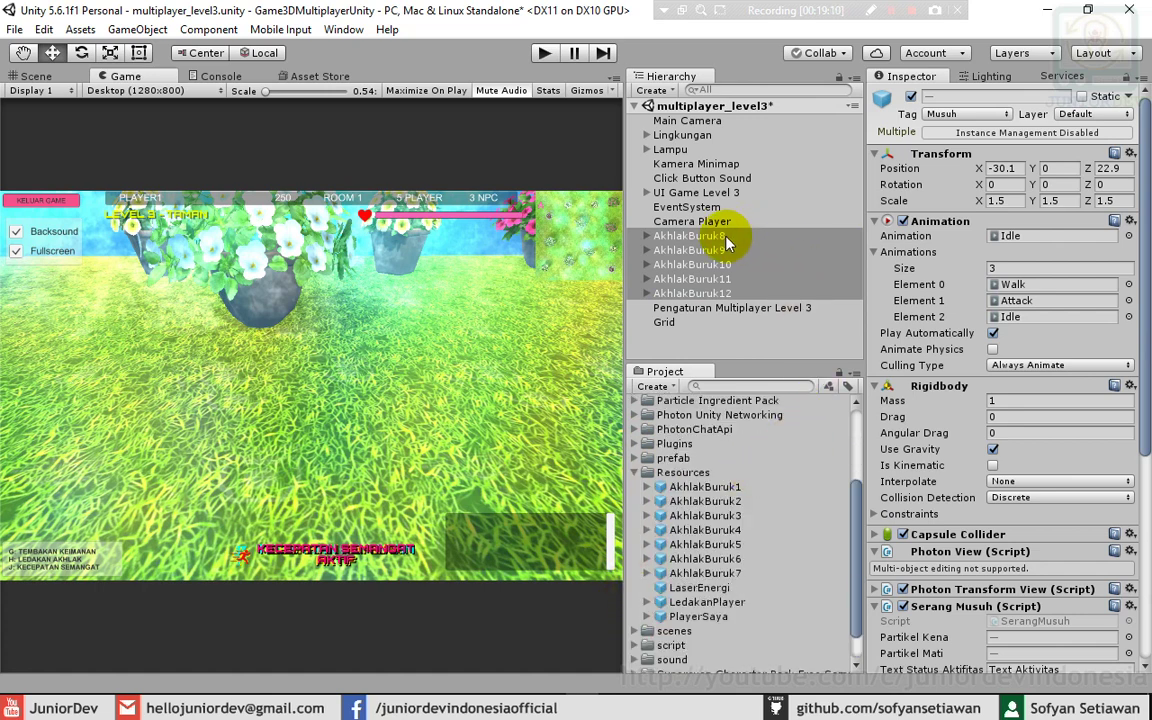
drag(732, 238, 569, 5)
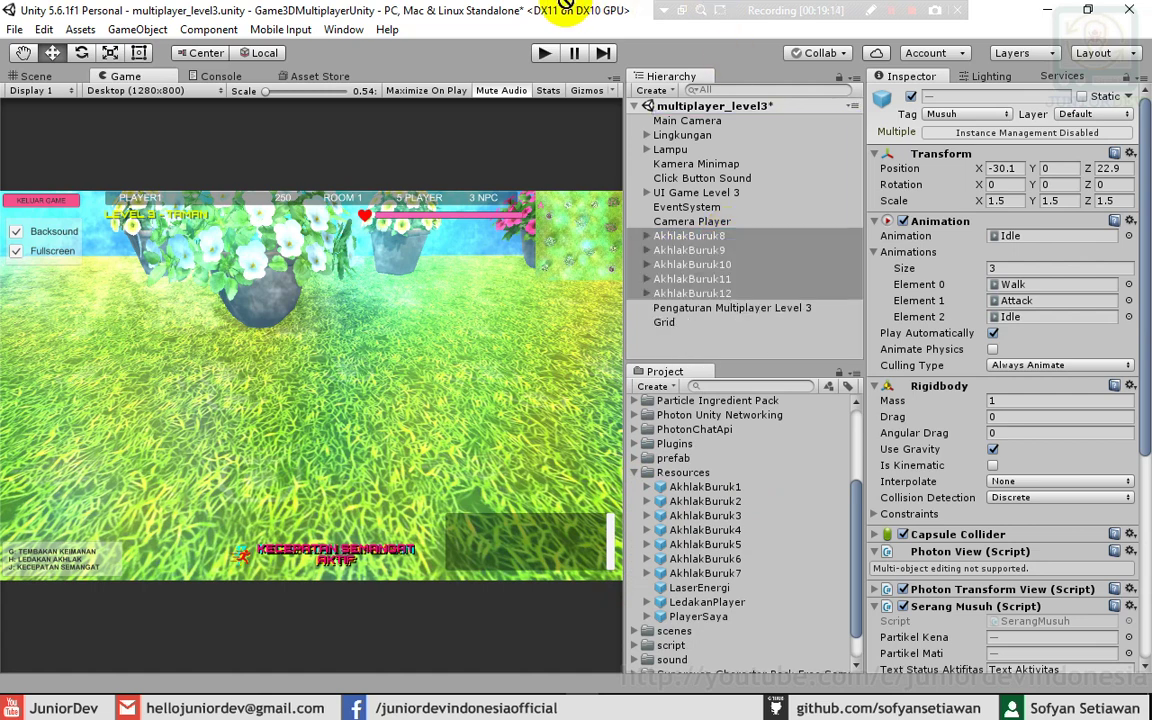
click(718, 236)
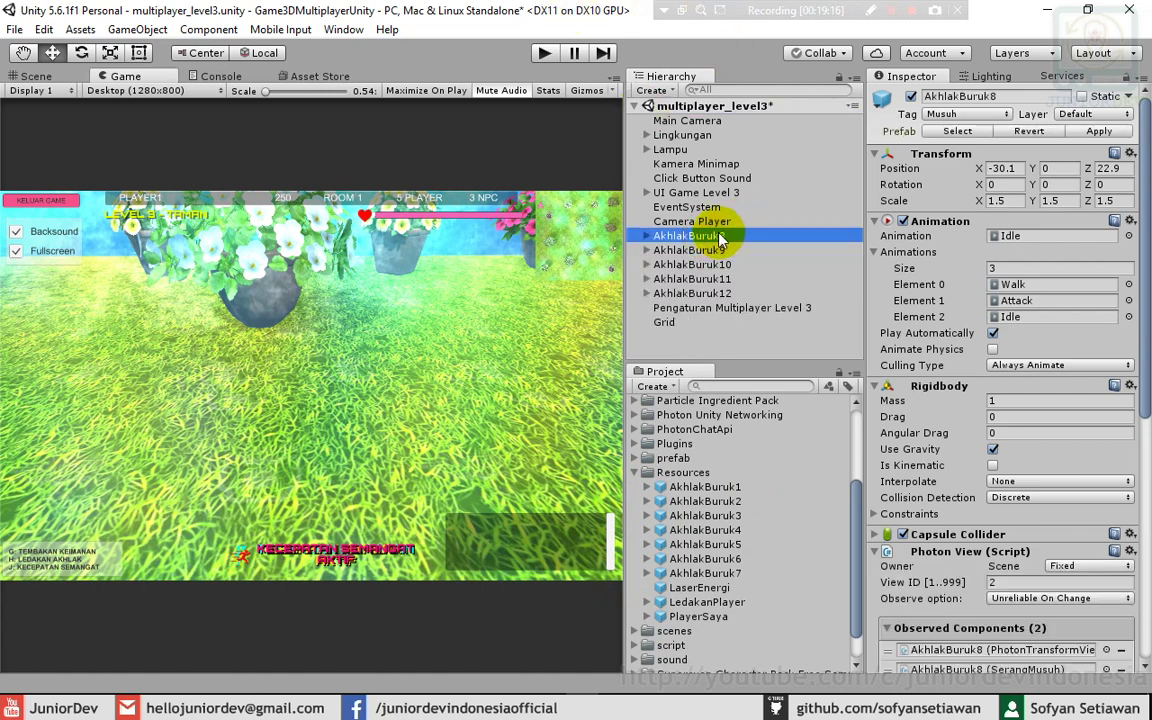
drag(718, 236, 678, 490)
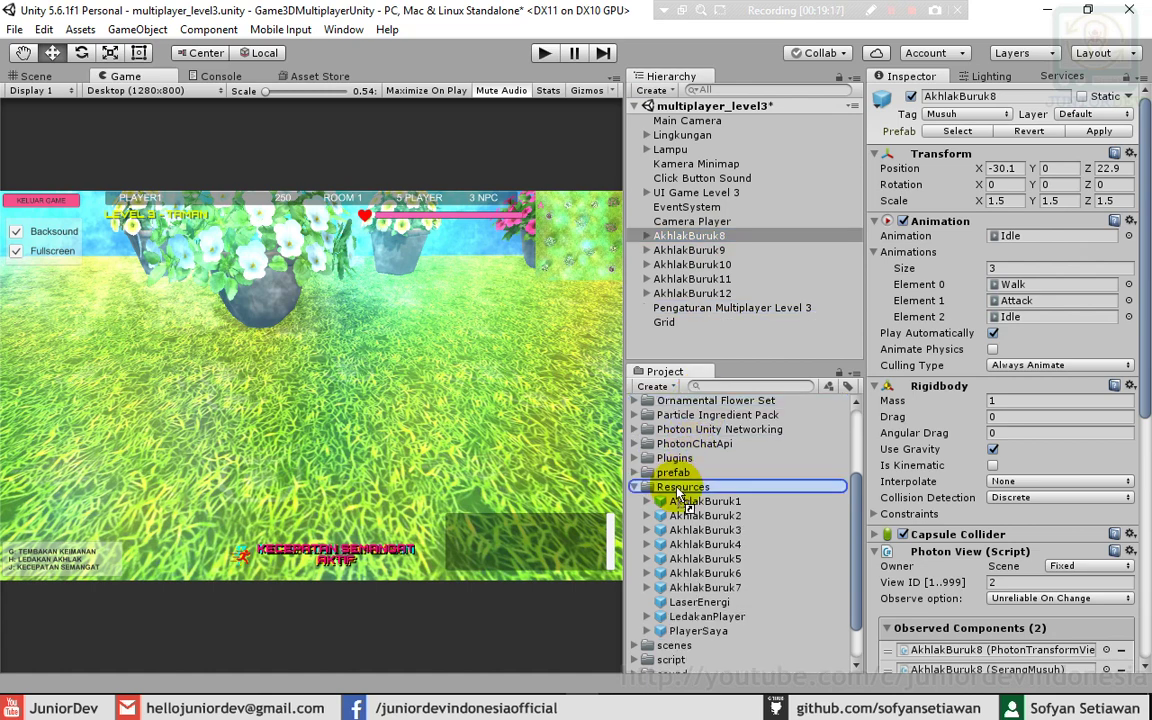
drag(678, 492, 672, 488)
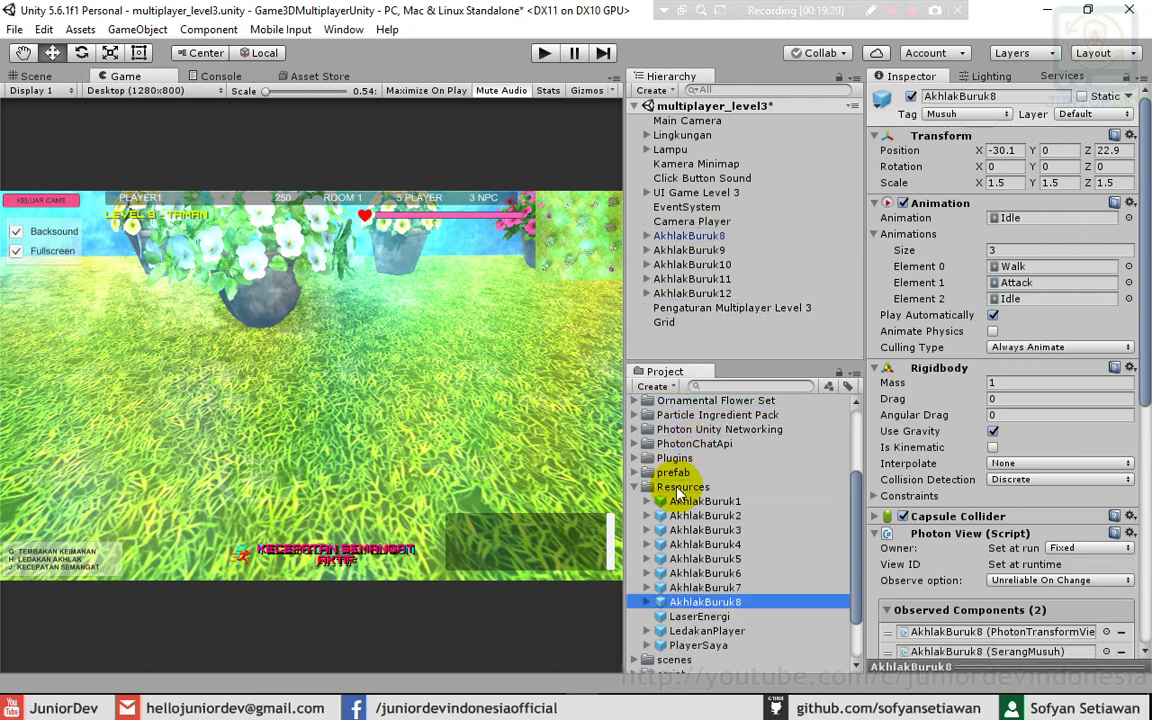
click(718, 250)
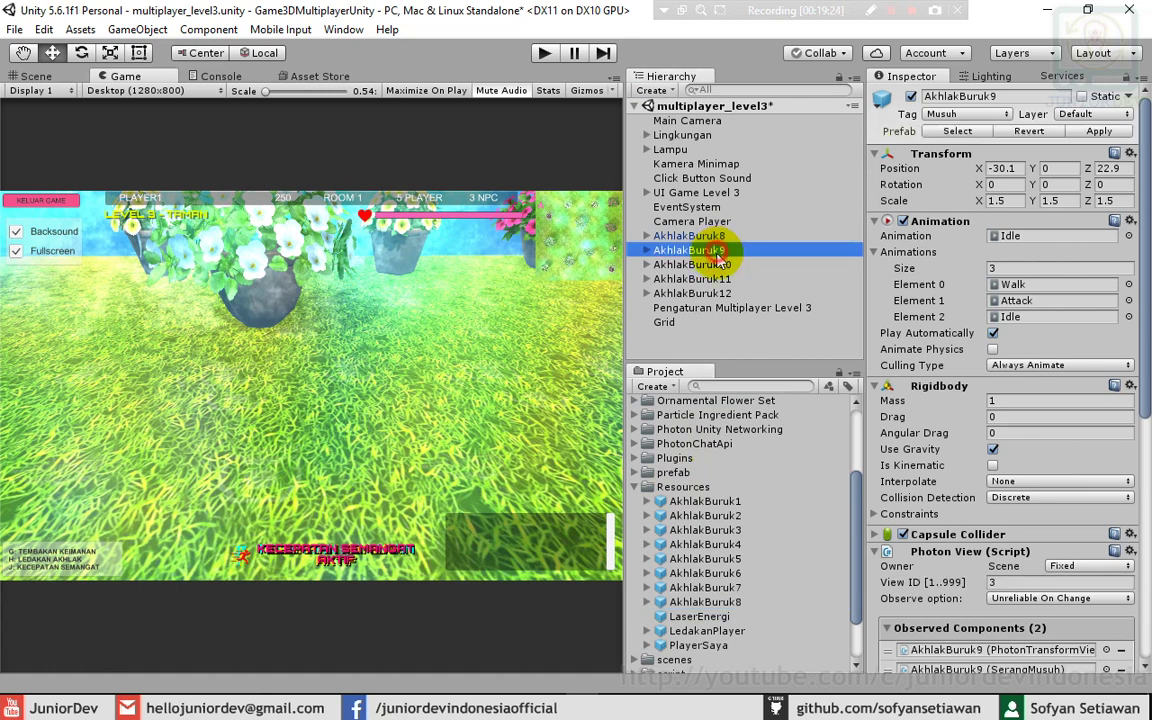
mouse_move(718, 250)
mouse_down()
mouse_move(681, 416)
mouse_move(690, 512)
mouse_move(690, 502)
mouse_up()
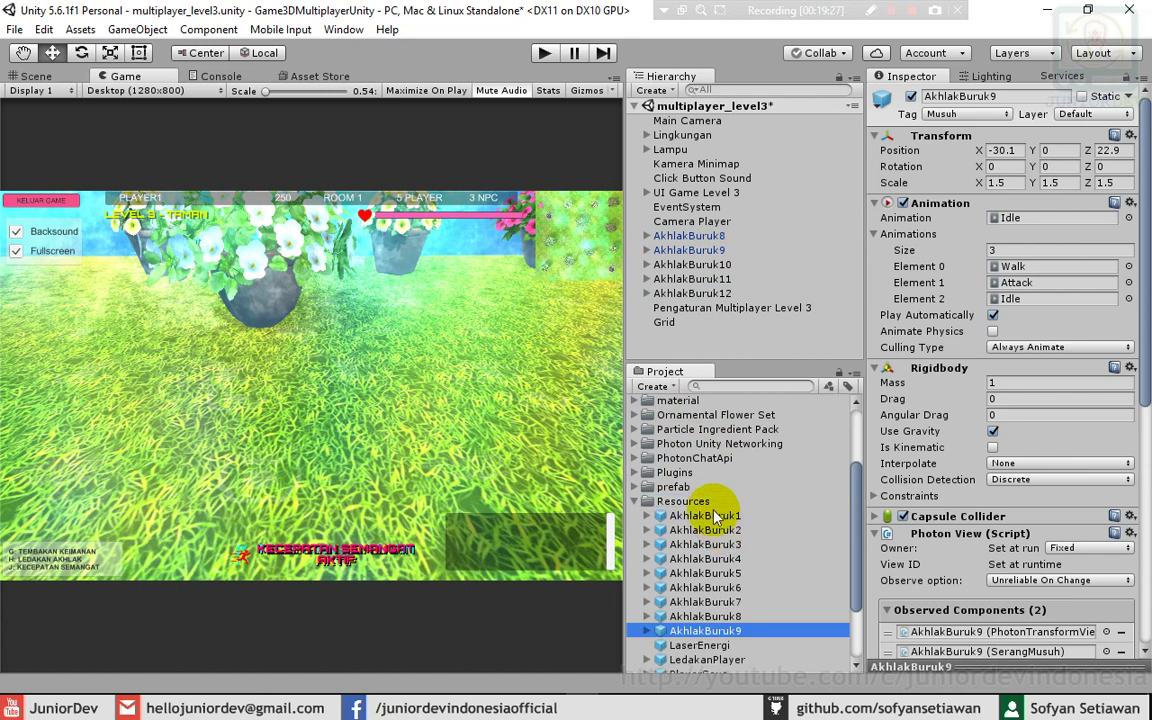
- Save AkhlakBuruk10, AkhlakBuruk11 and AkhlakBuruk12 as prefabs in Resources
scroll(856, 510, down, 3)
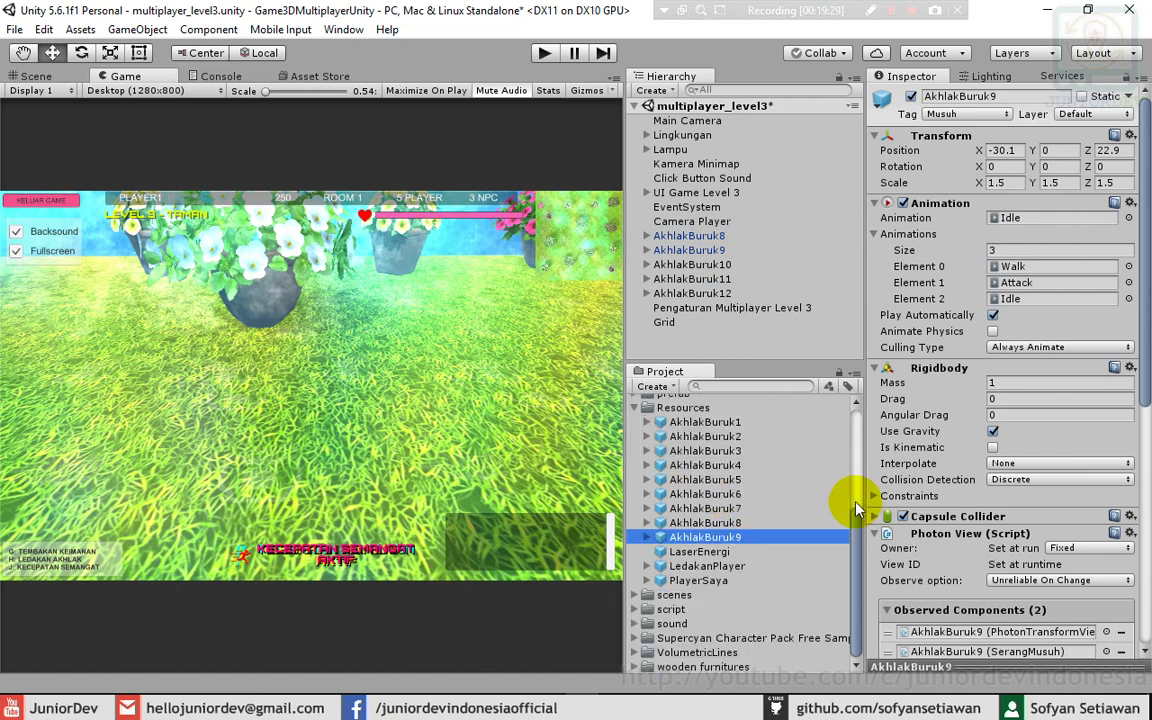
mouse_move(731, 263)
mouse_down()
mouse_move(688, 425)
mouse_move(690, 510)
mouse_up()
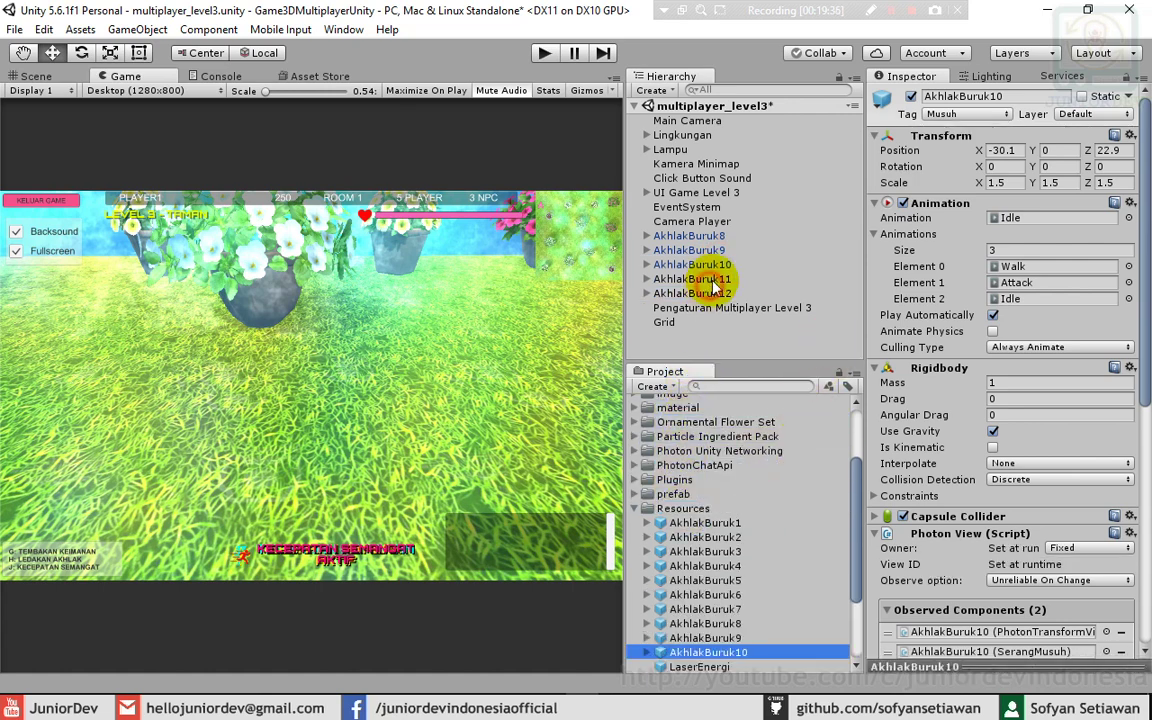
drag(705, 280, 683, 420)
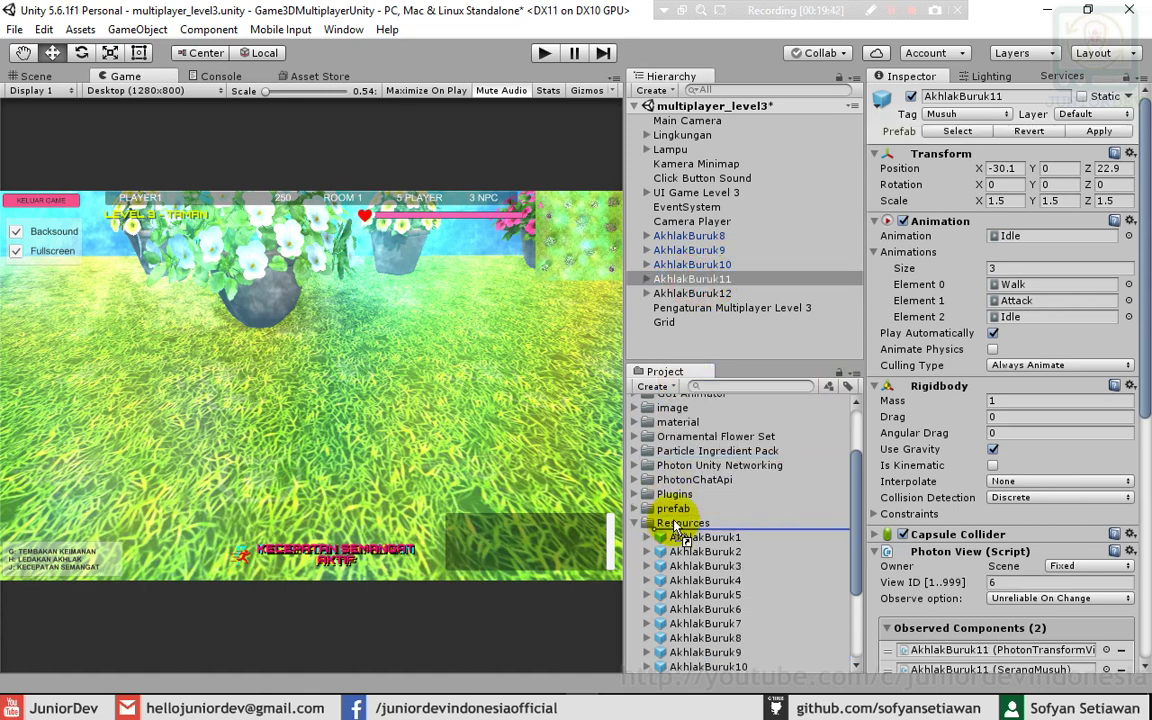
drag(683, 420, 768, 378)
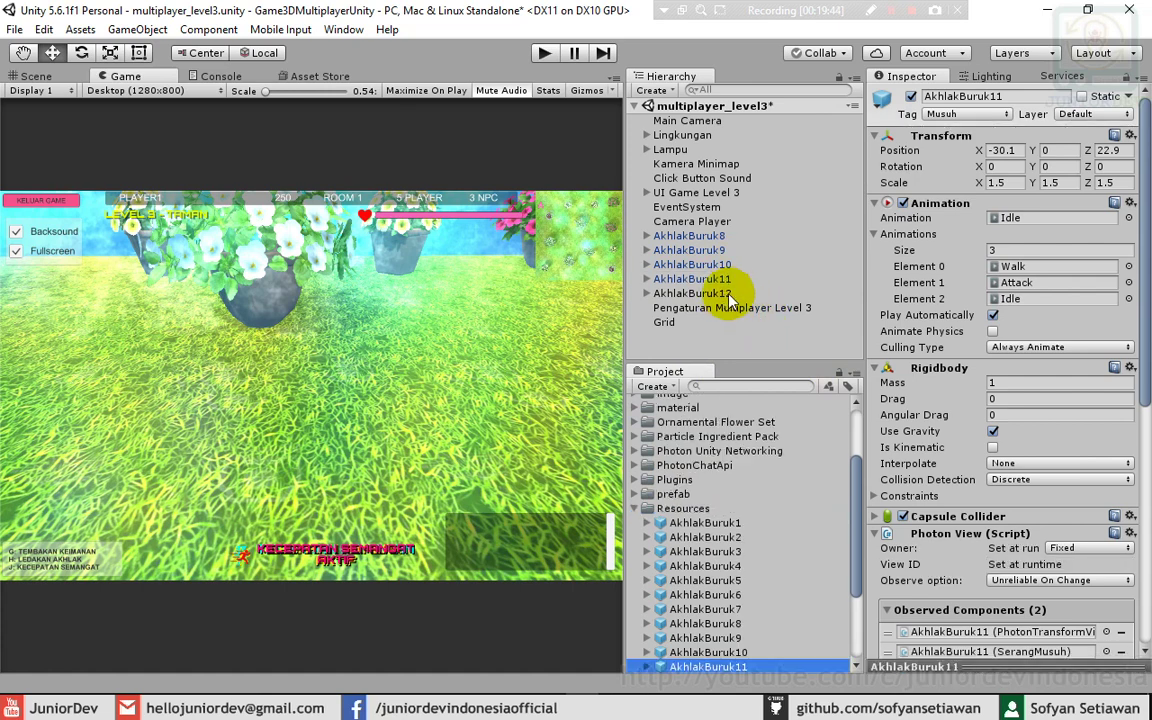
click(725, 296)
drag(727, 300, 697, 562)
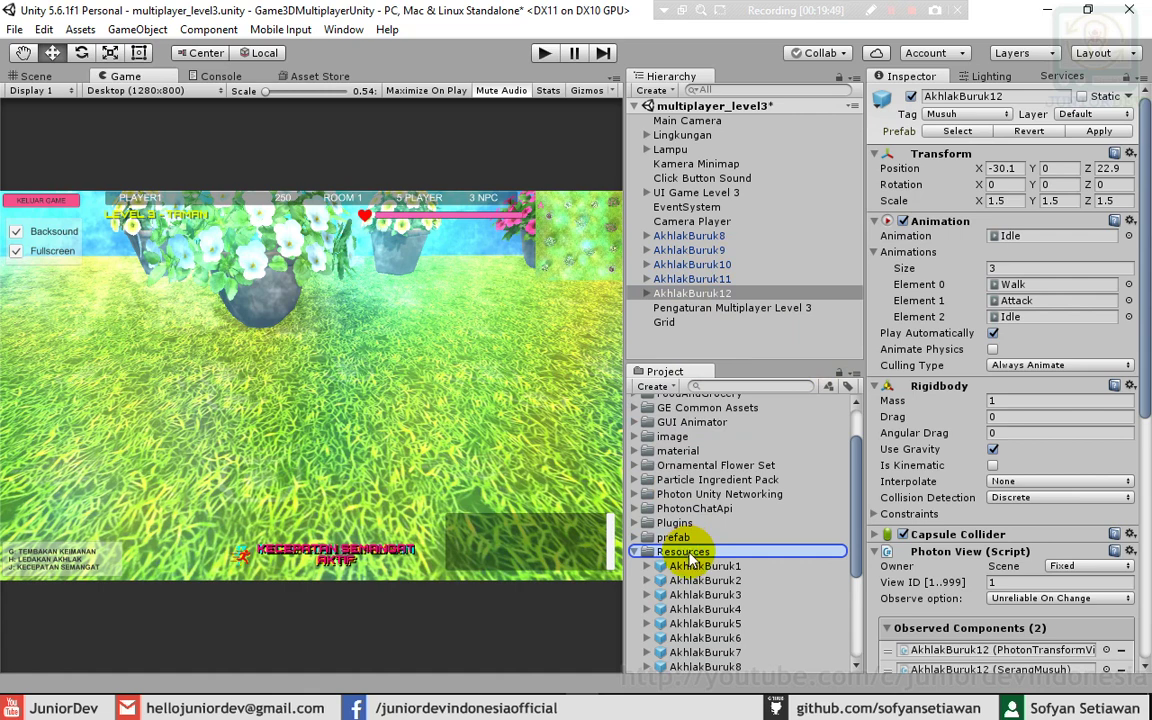
drag(690, 562, 690, 560)
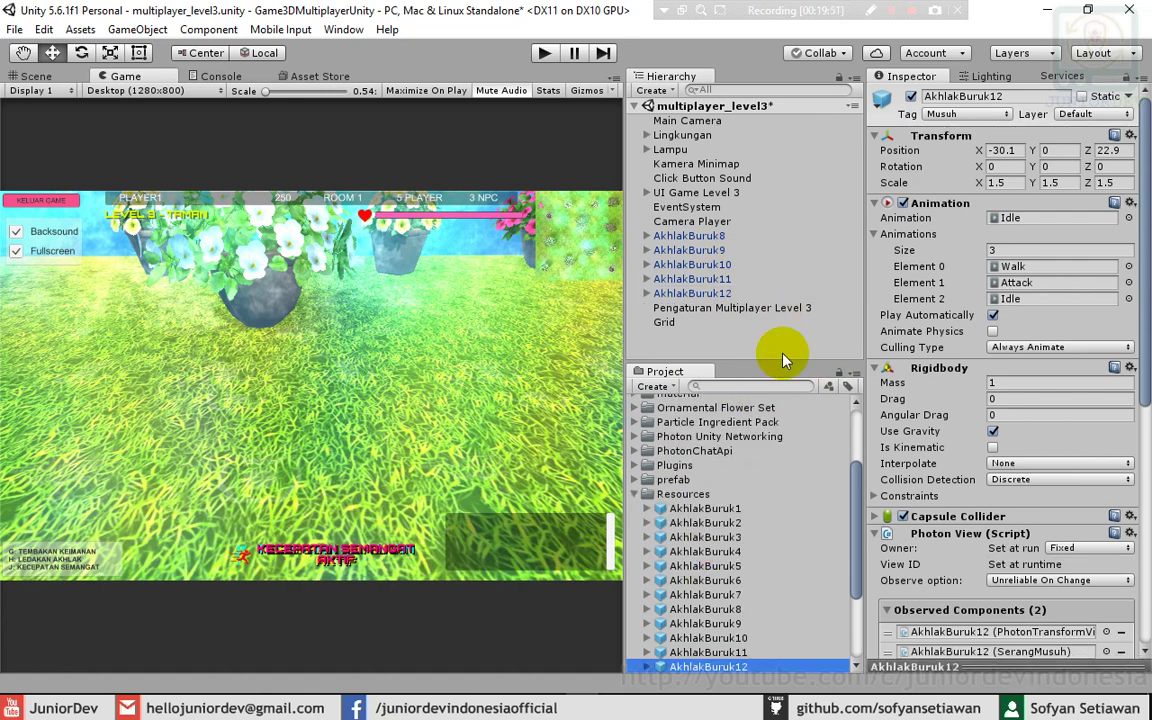
- In the Scene view with the Move tool, shift AkhlakBuruk9 right along the top of the map
click(26, 78)
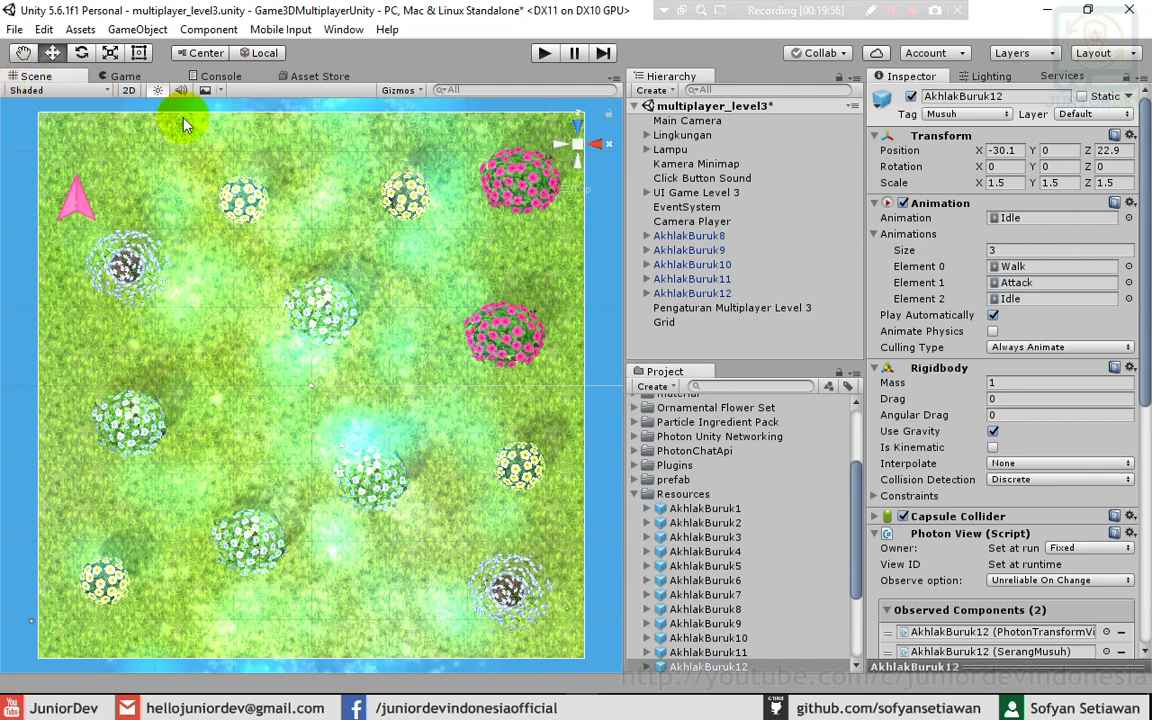
click(52, 52)
click(82, 212)
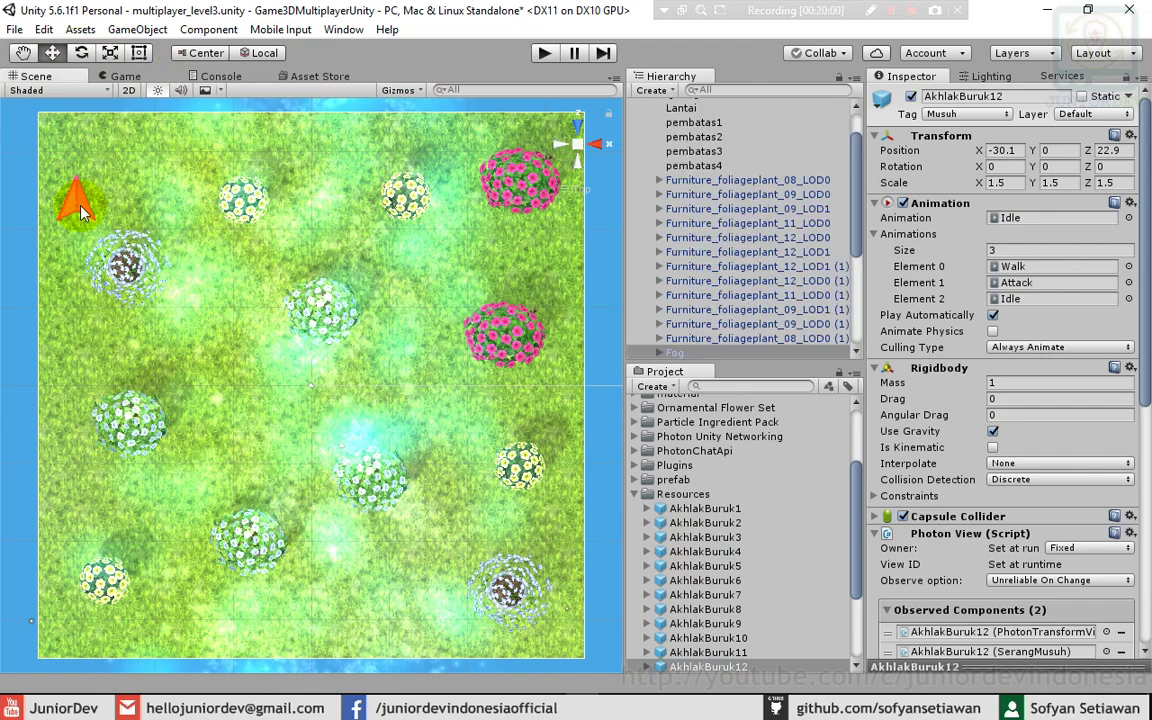
scroll(765, 200, up, 2)
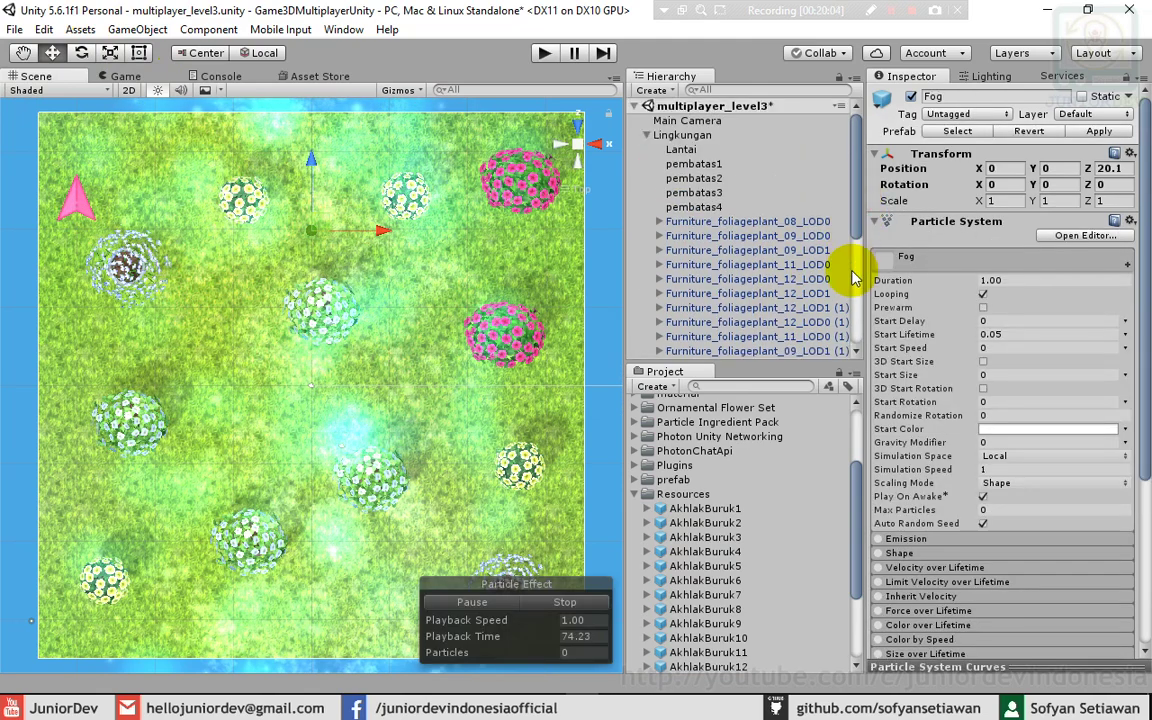
drag(853, 205, 860, 333)
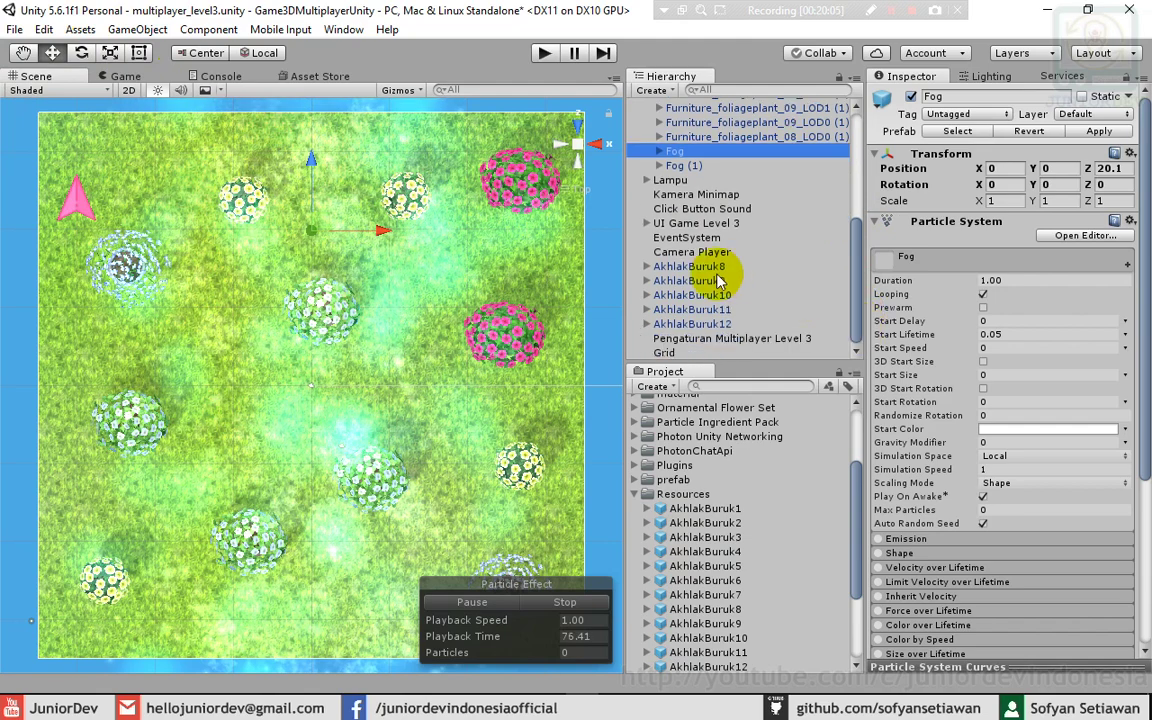
click(718, 281)
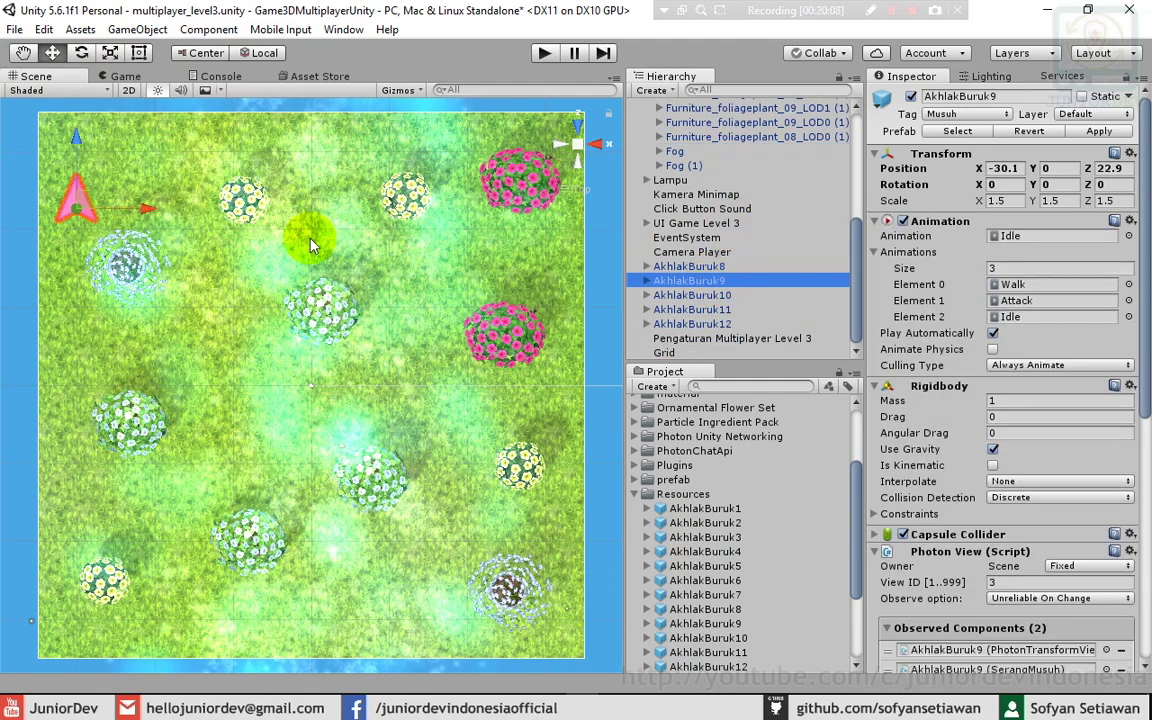
click(145, 212)
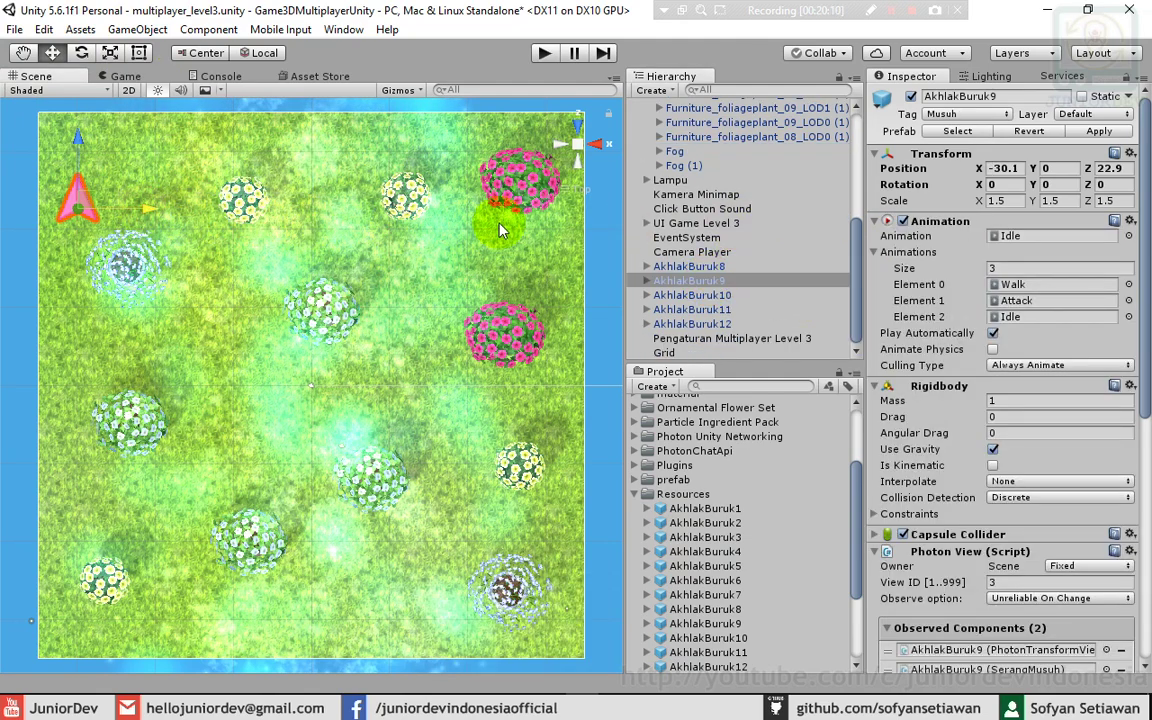
drag(502, 230, 563, 237)
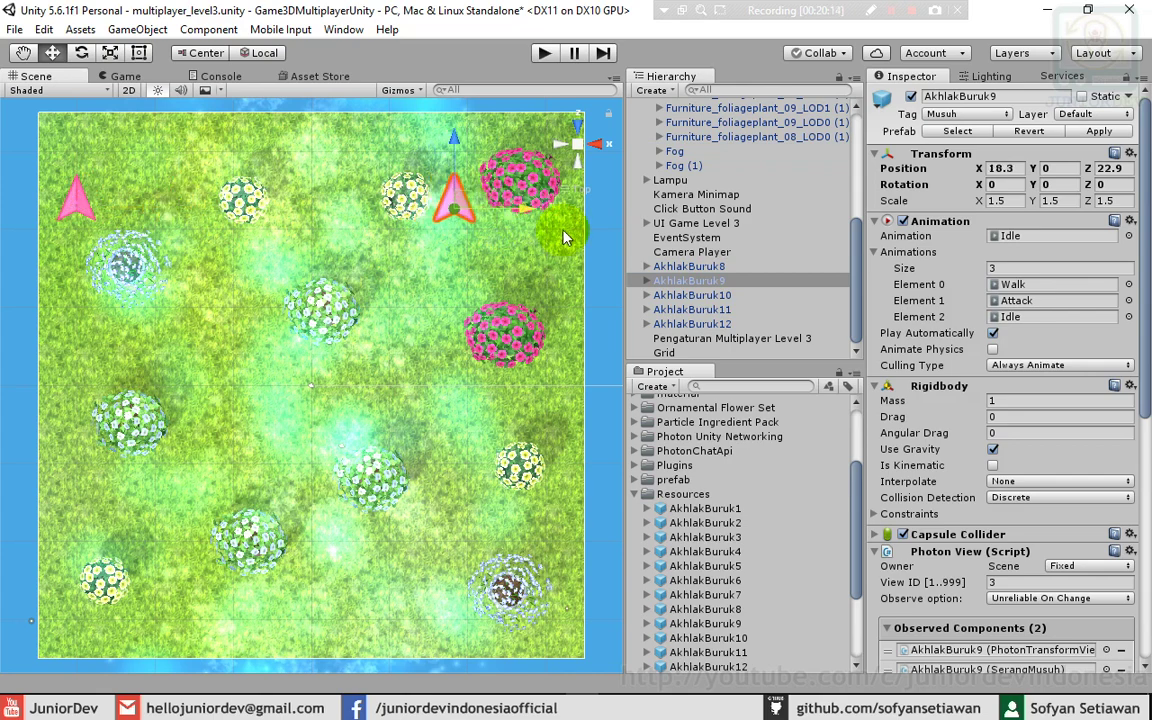
- Move AkhlakBuruk10 to bottom-left, AkhlakBuruk11 to top centre, AkhlakBuruk12 to bottom-right
click(690, 295)
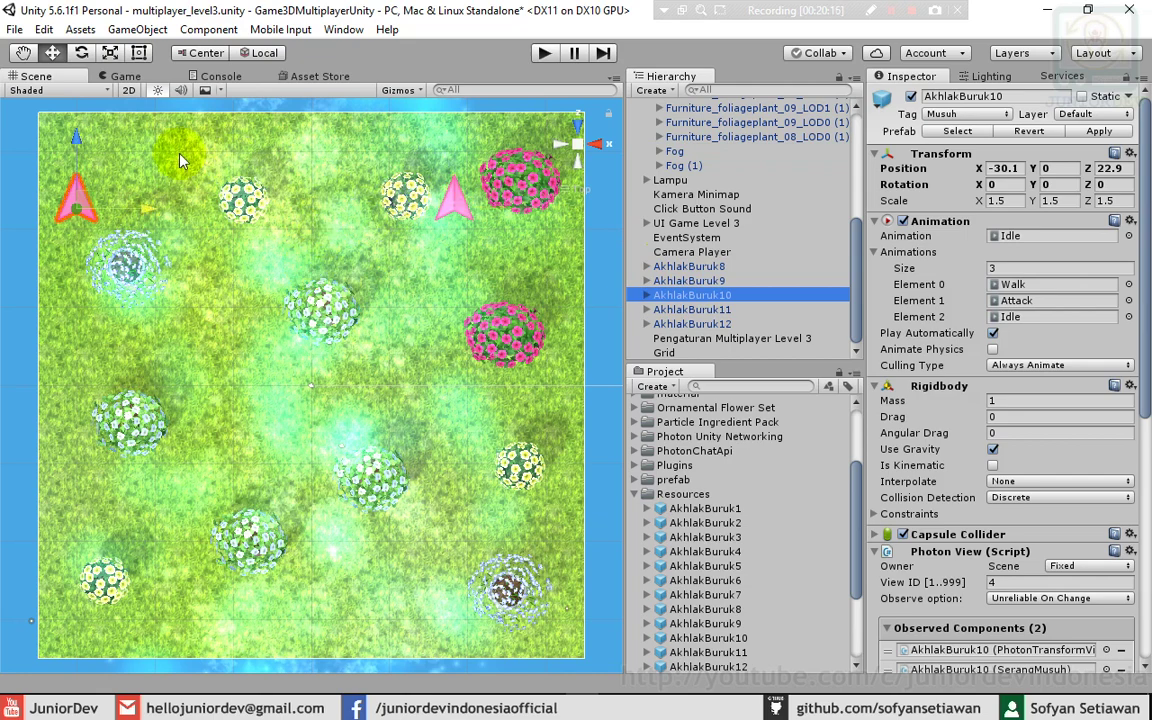
drag(76, 140, 78, 570)
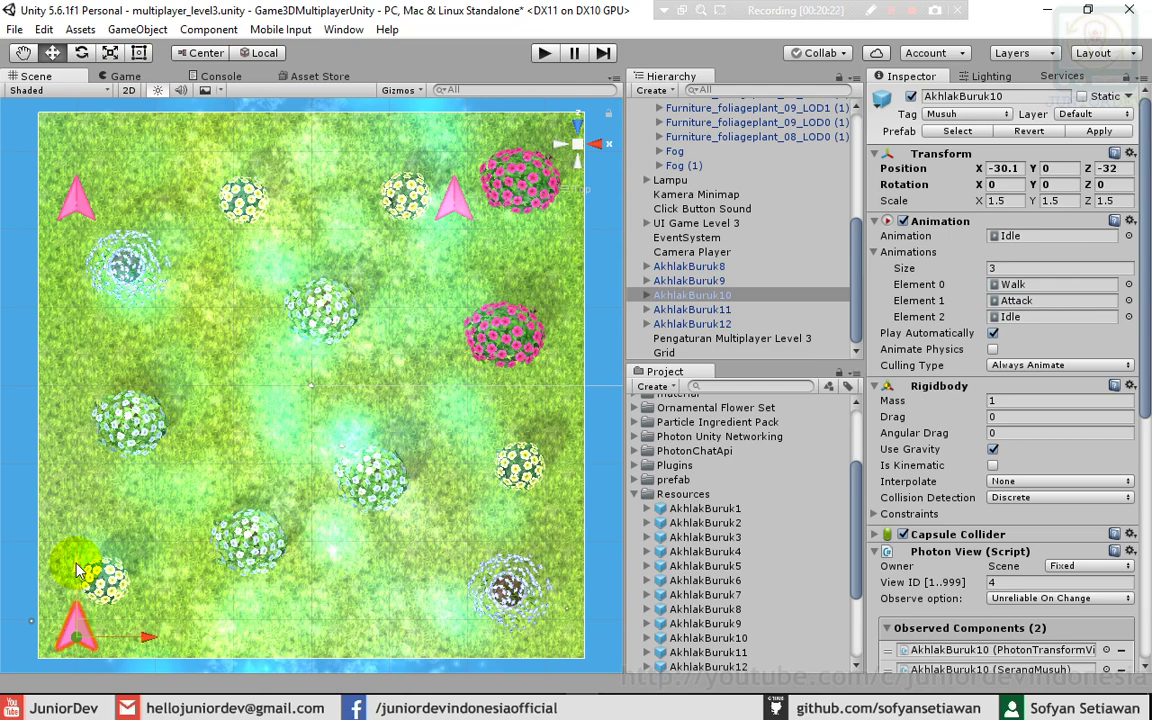
click(682, 311)
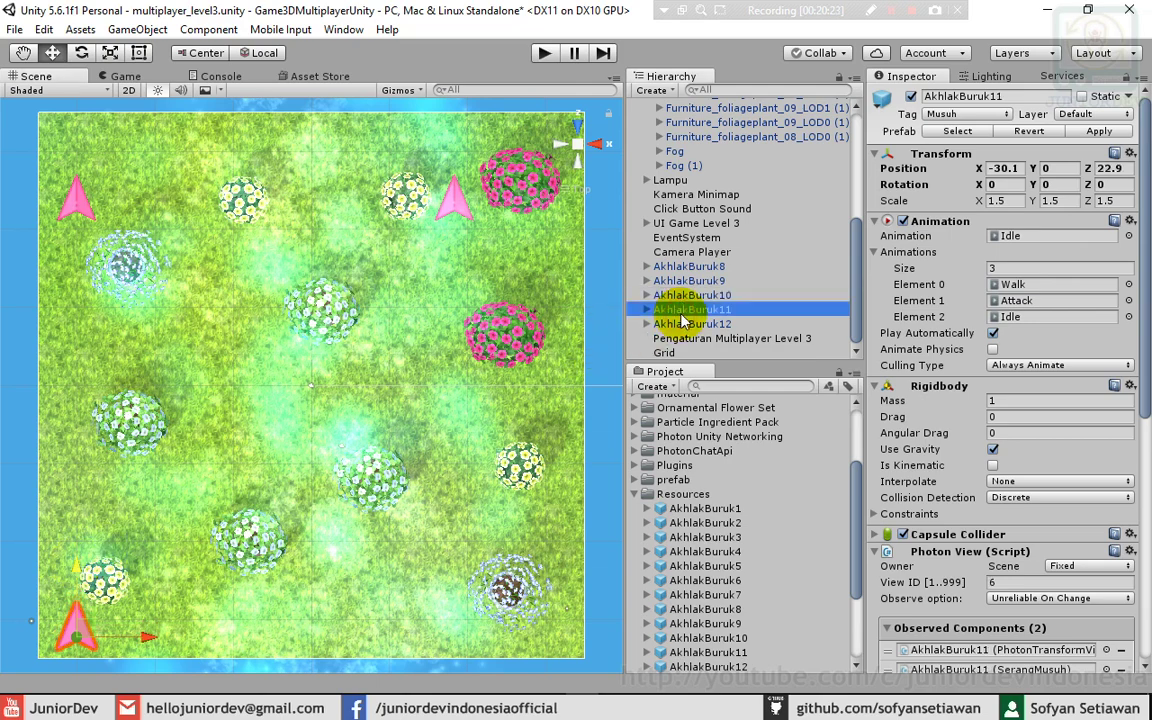
drag(147, 214, 390, 220)
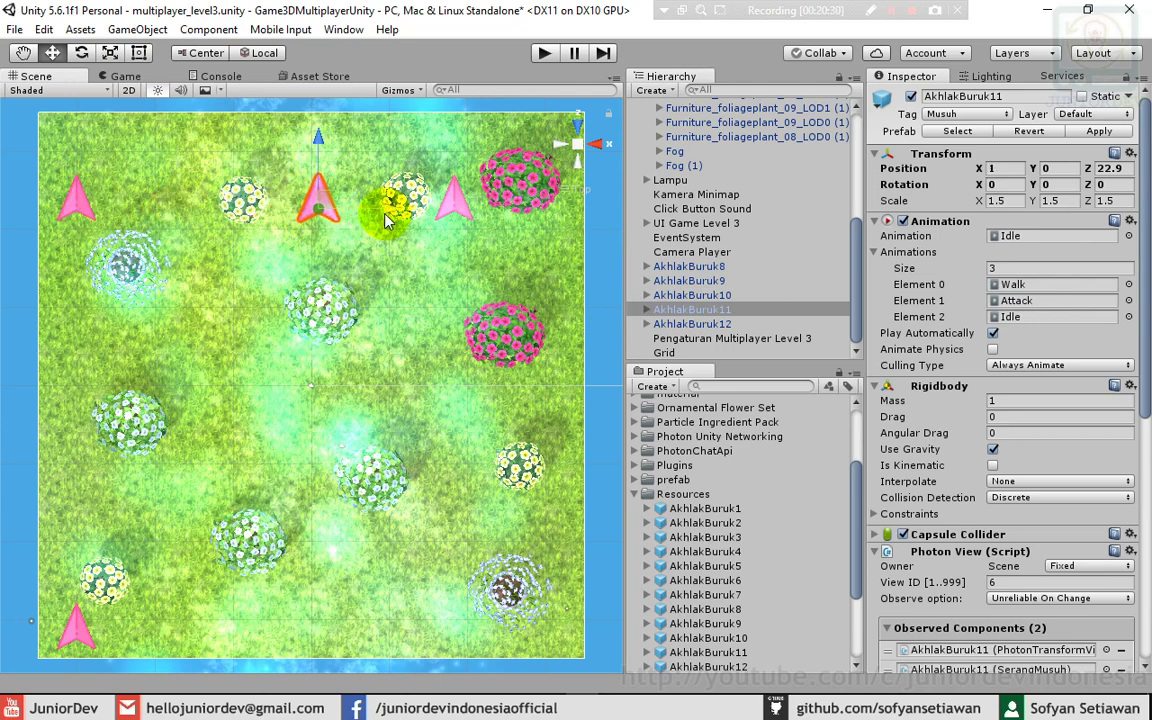
click(698, 324)
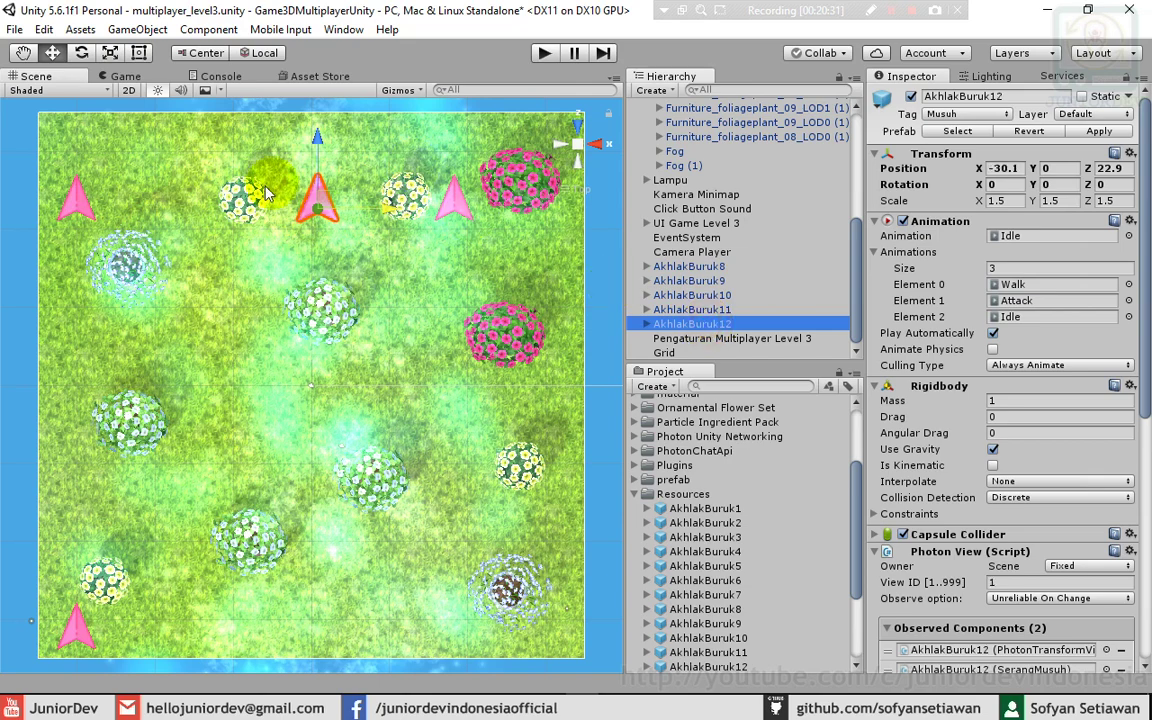
mouse_move(90, 205)
mouse_down()
mouse_move(470, 538)
mouse_move(462, 638)
mouse_up()
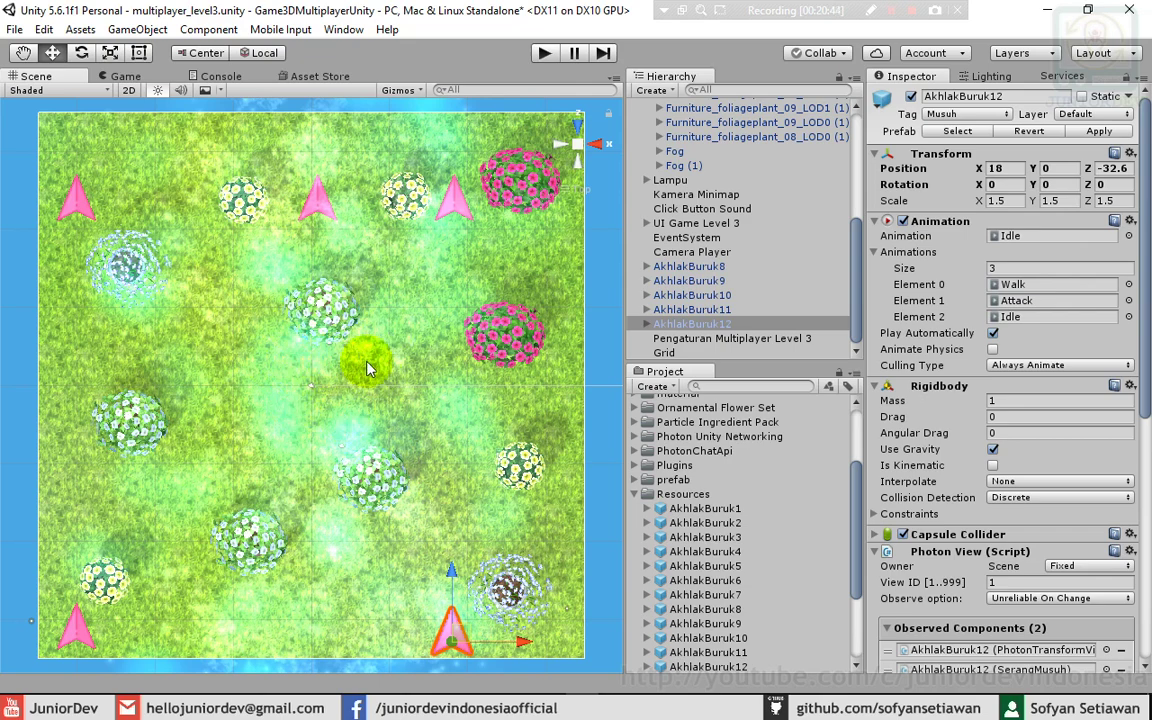
- Save the multiplayer_level3 scene
scroll(770, 290, up, 5)
scroll(775, 240, up, 3)
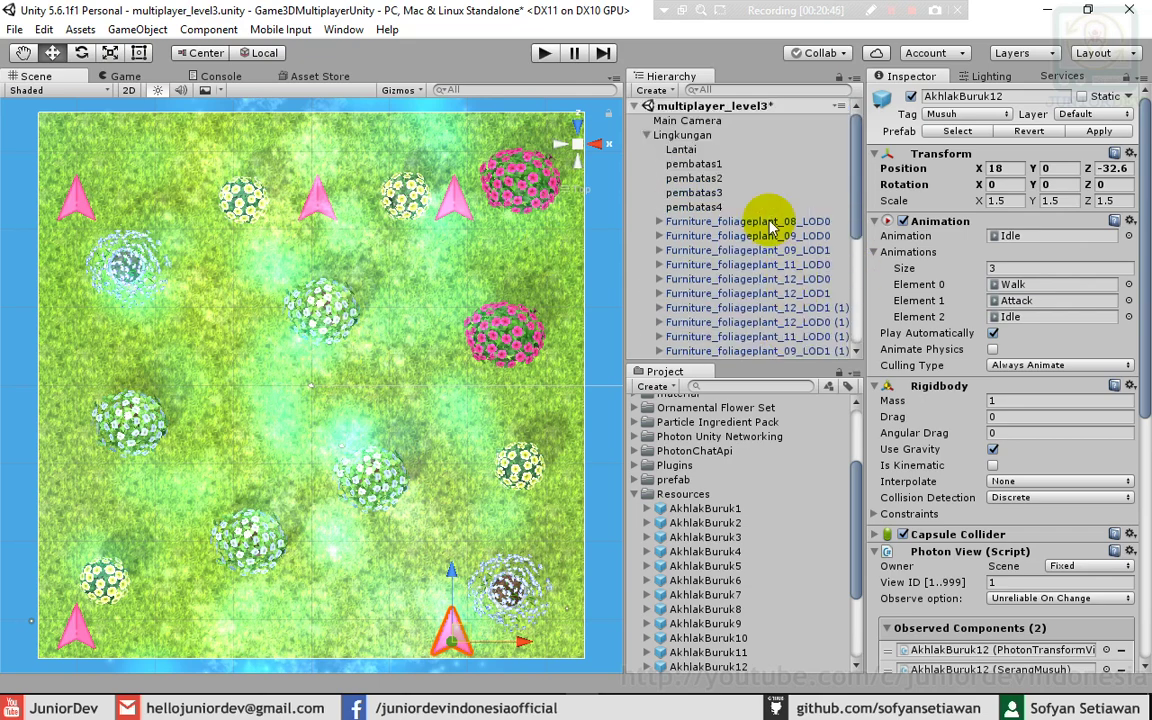
click(427, 60)
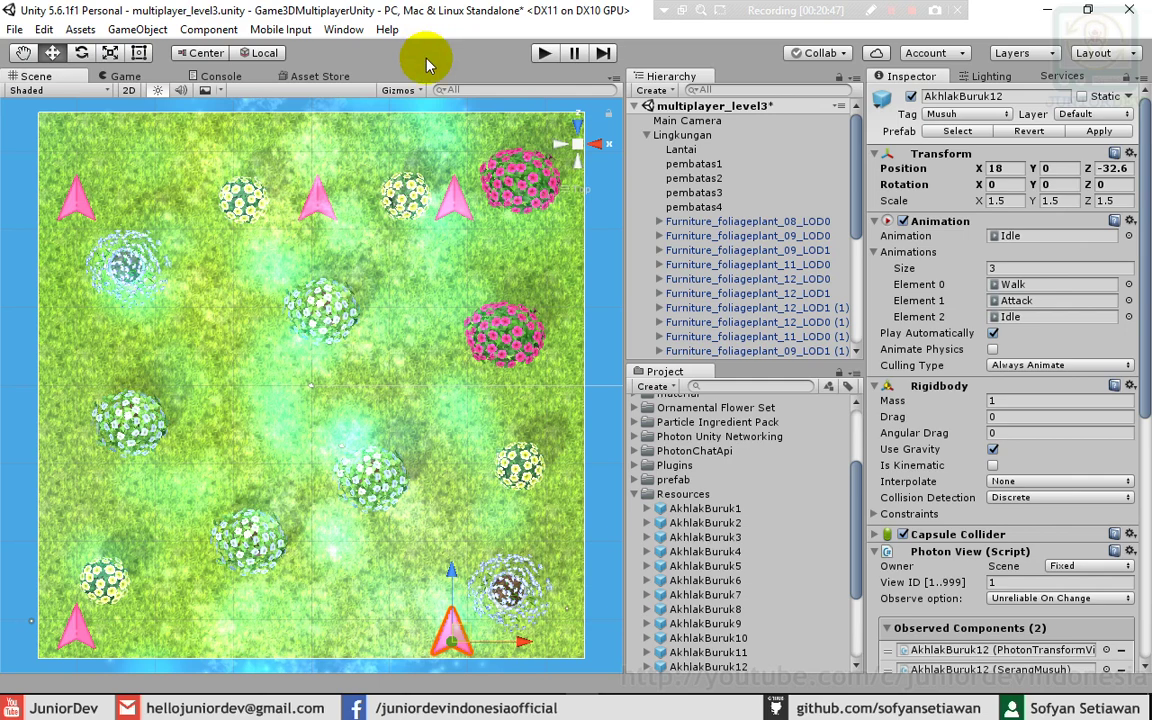
key(ctrl+s)
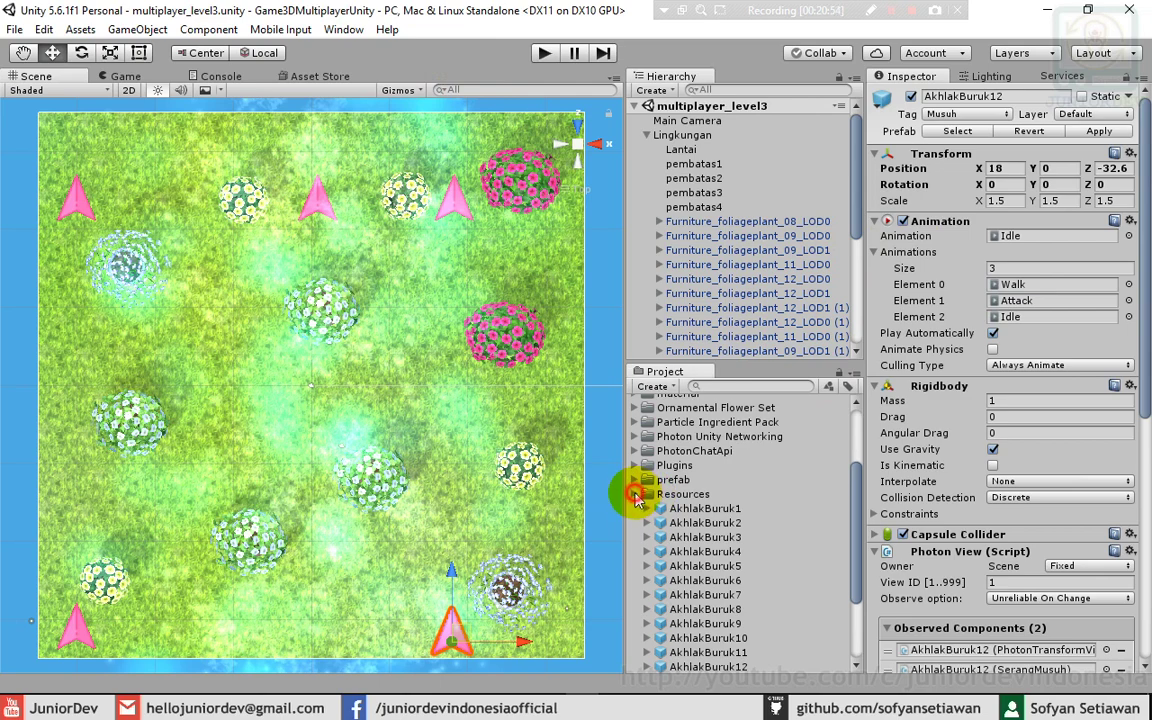
click(636, 494)
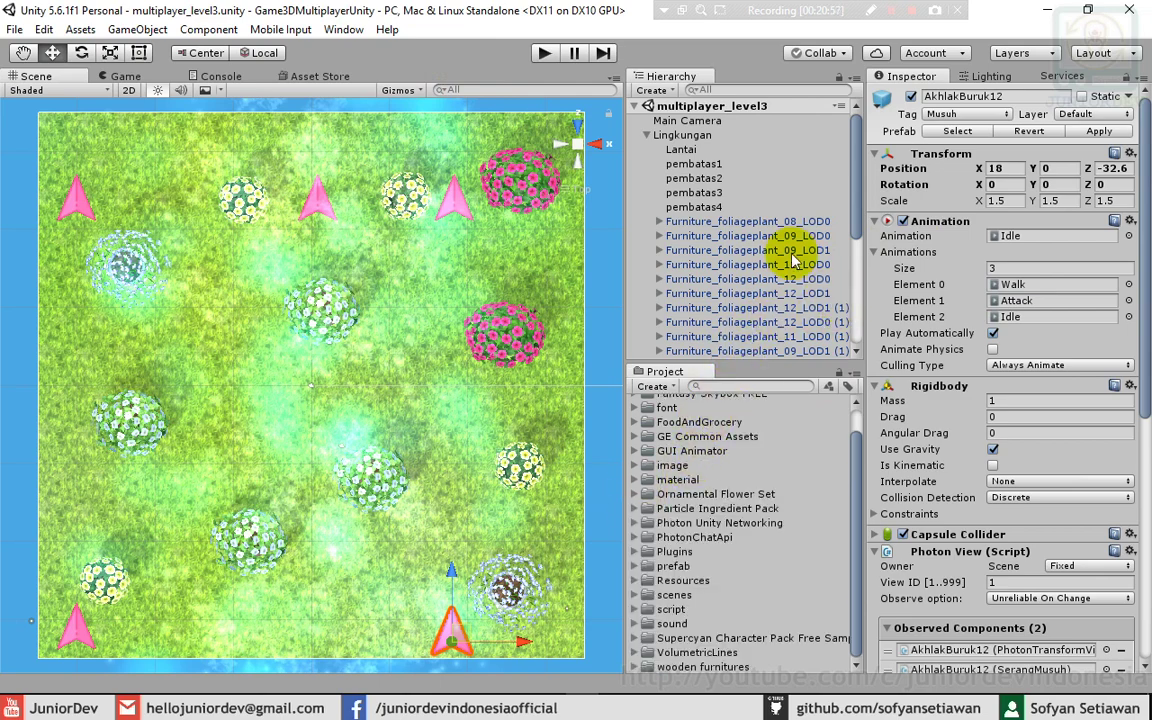
- Activate Panel Kalah, Panel Menang and Panel Hikmah under UI Game Level 3 and view them in the Game view
click(646, 135)
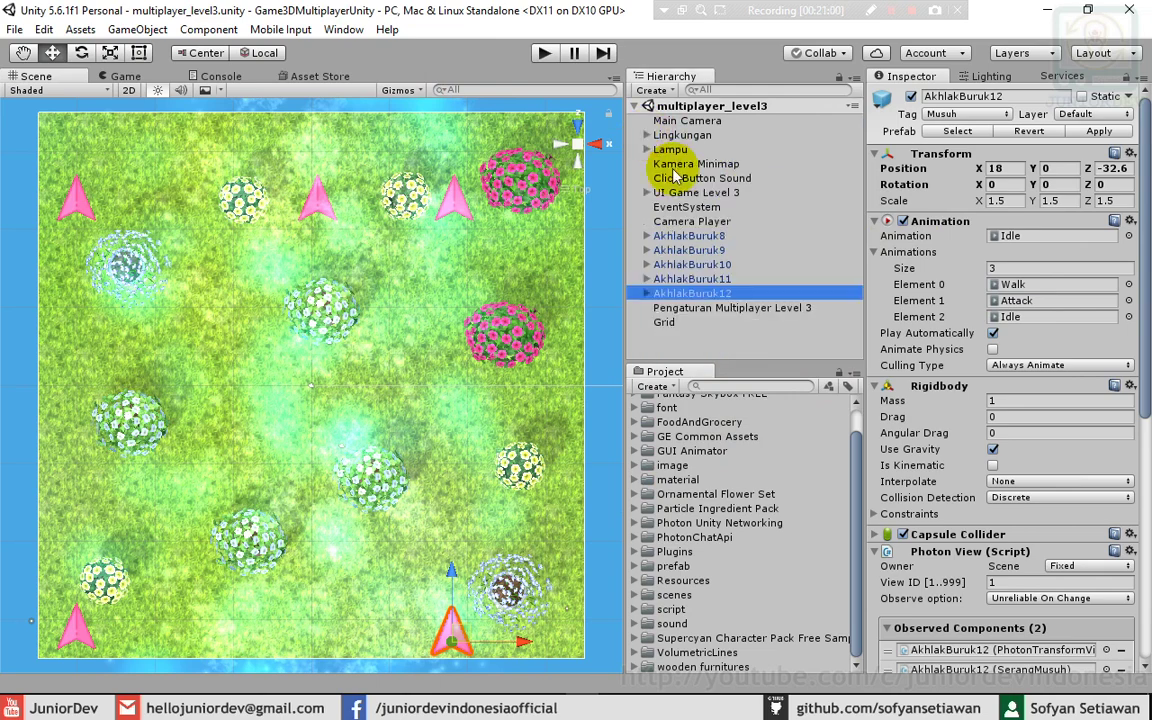
click(648, 192)
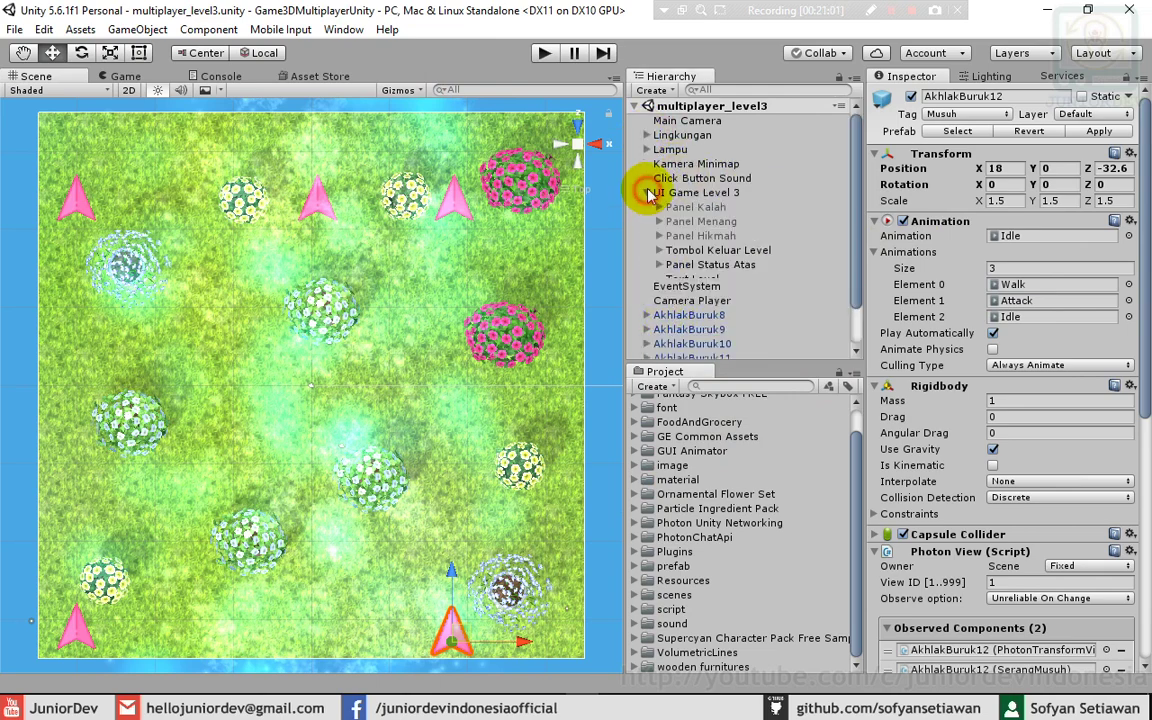
click(710, 207)
shift+click(715, 235)
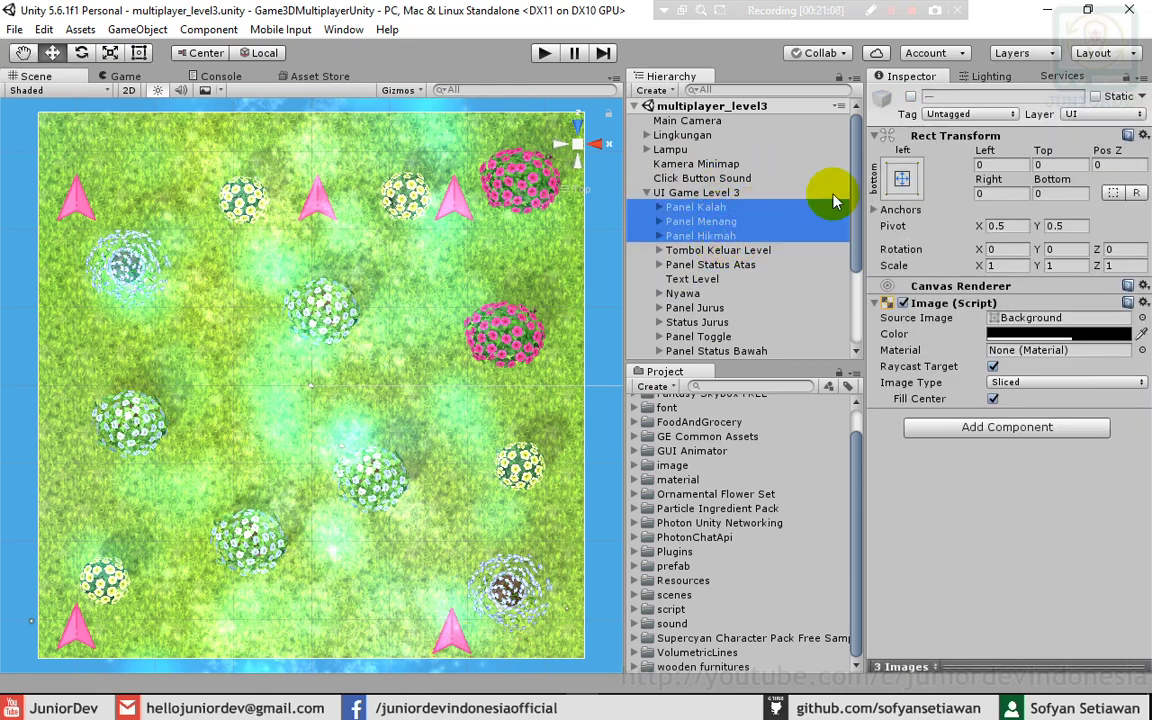
click(900, 77)
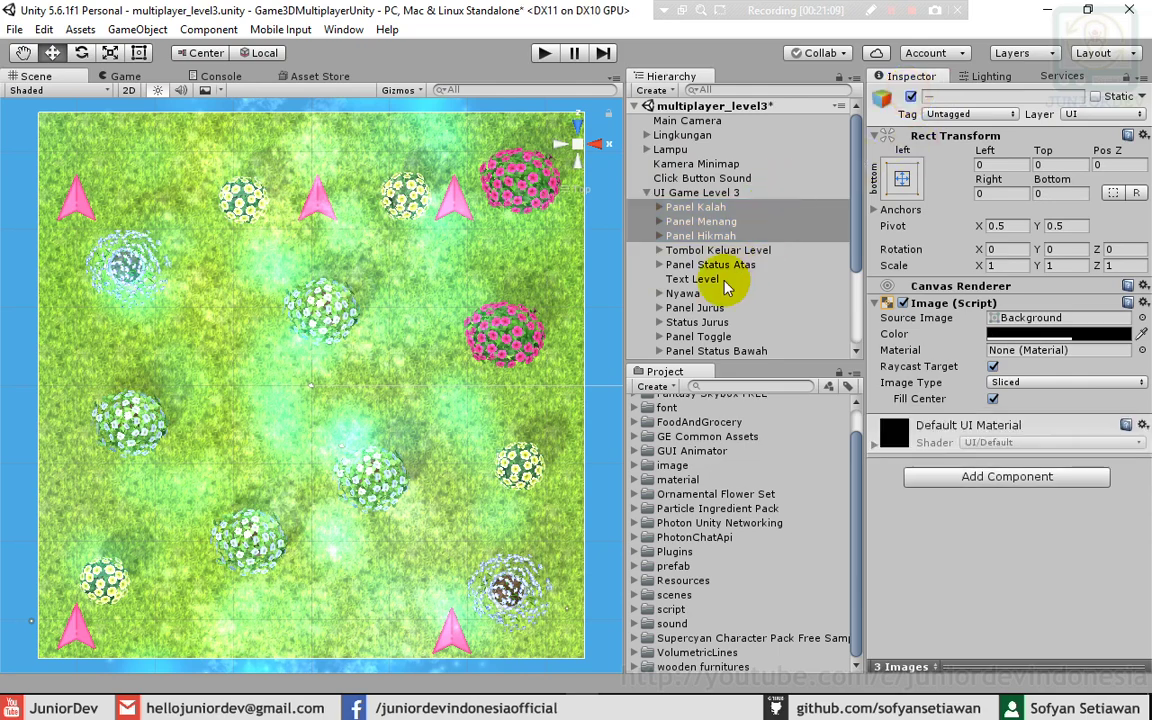
click(642, 233)
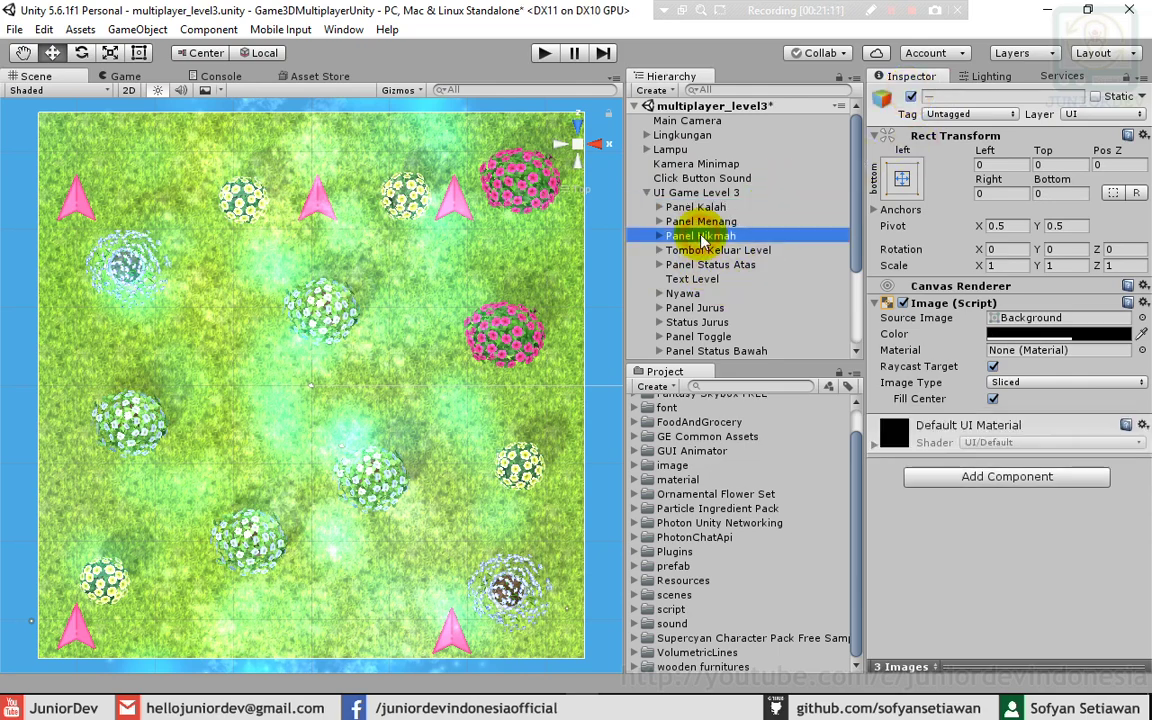
click(126, 84)
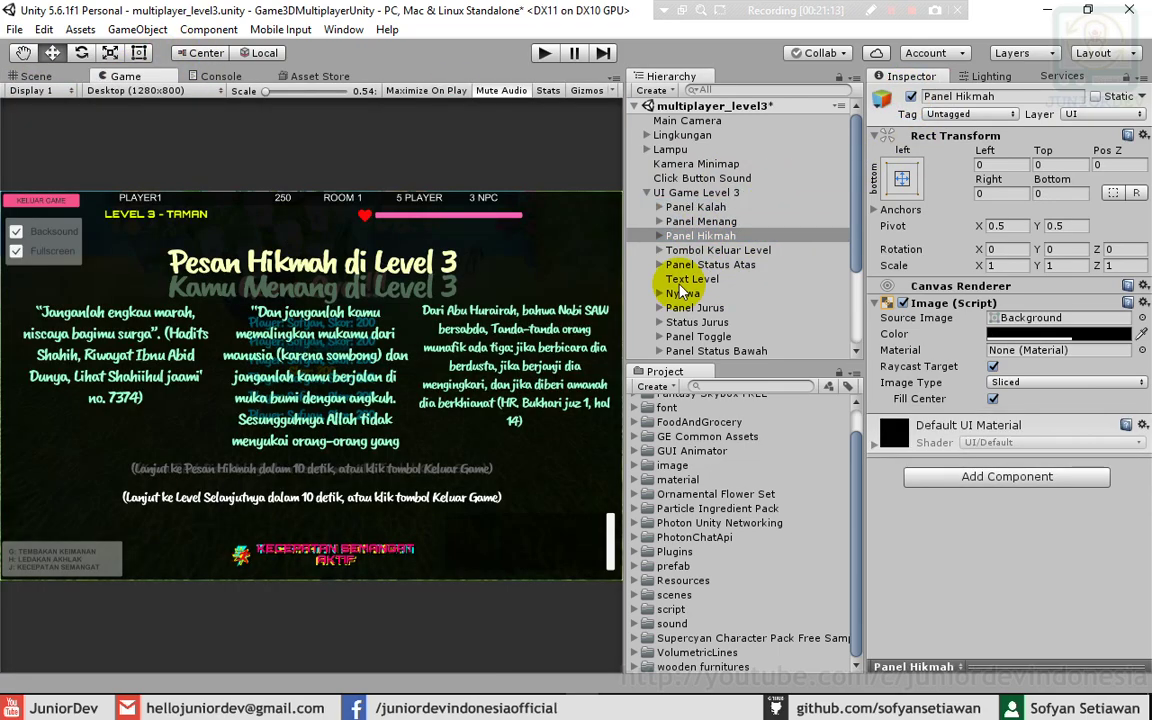
click(652, 236)
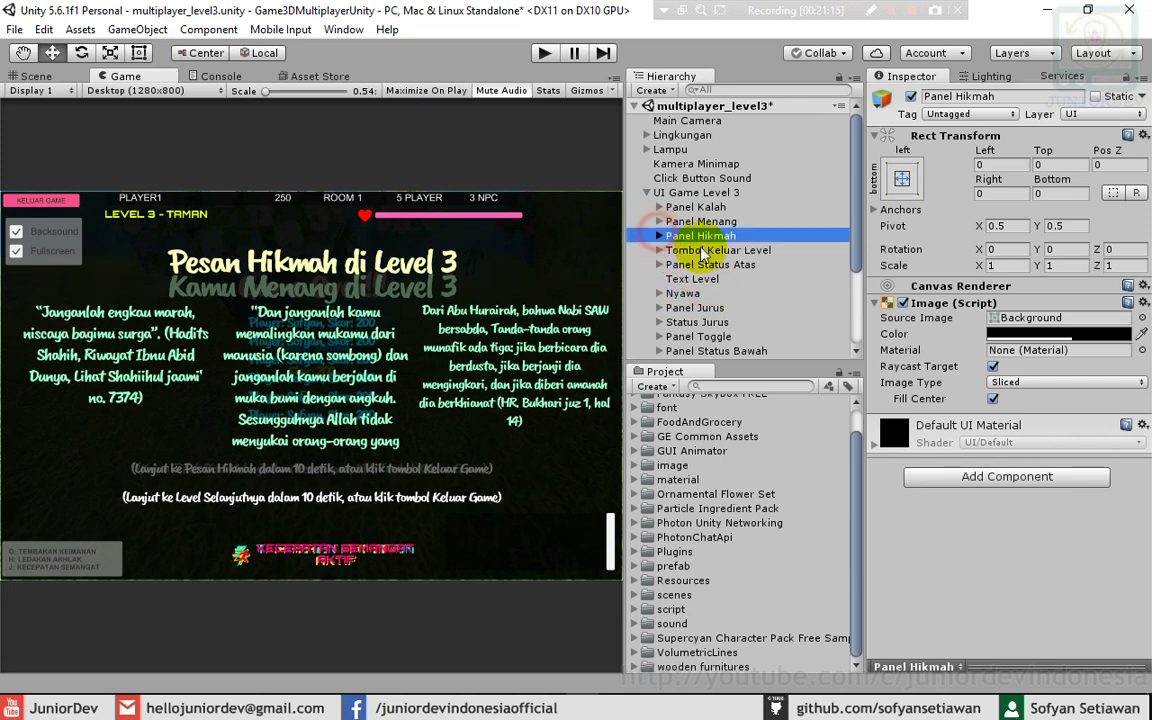
- Save the scene and paste the 'Jagalah diri kalian' quote from the notes into Text Hikmah 1
click(659, 236)
click(722, 265)
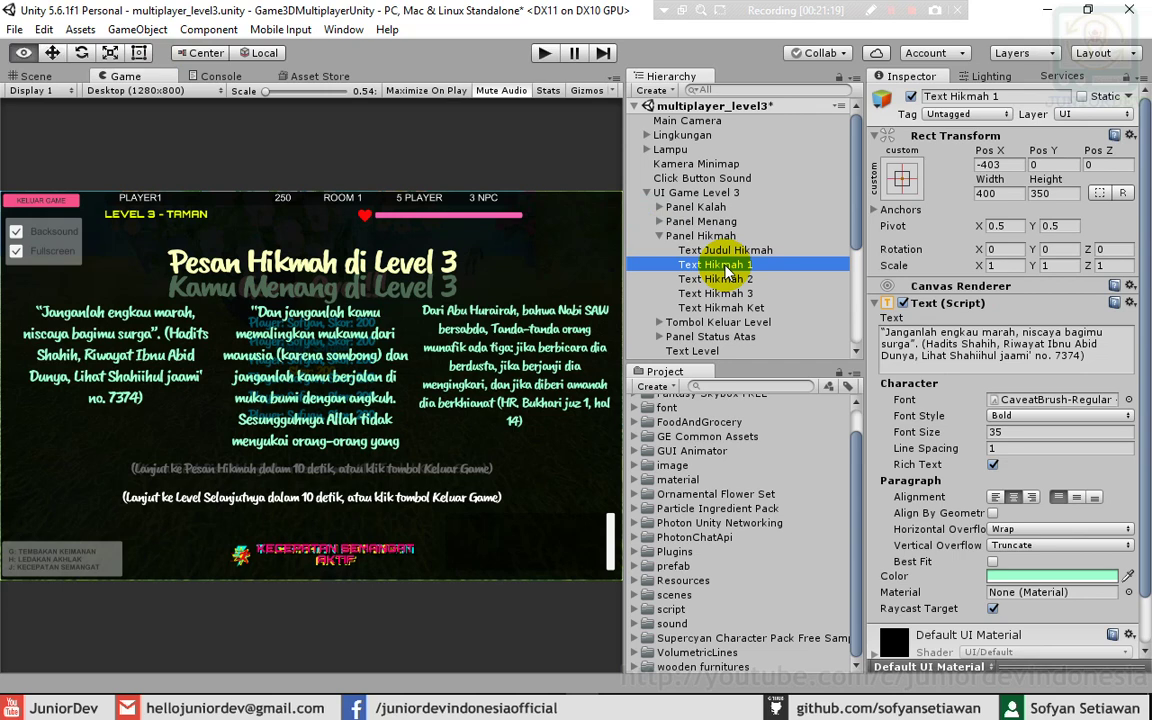
key(ctrl+s)
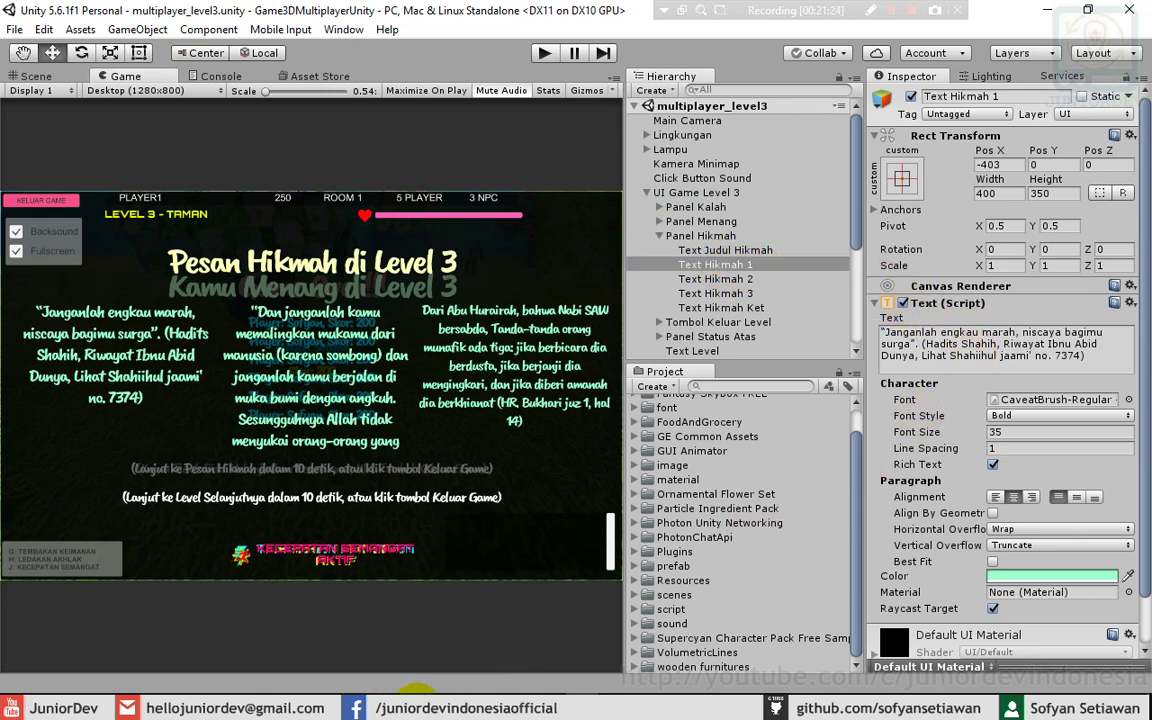
key(alt+Tab)
drag(810, 199, 24, 179)
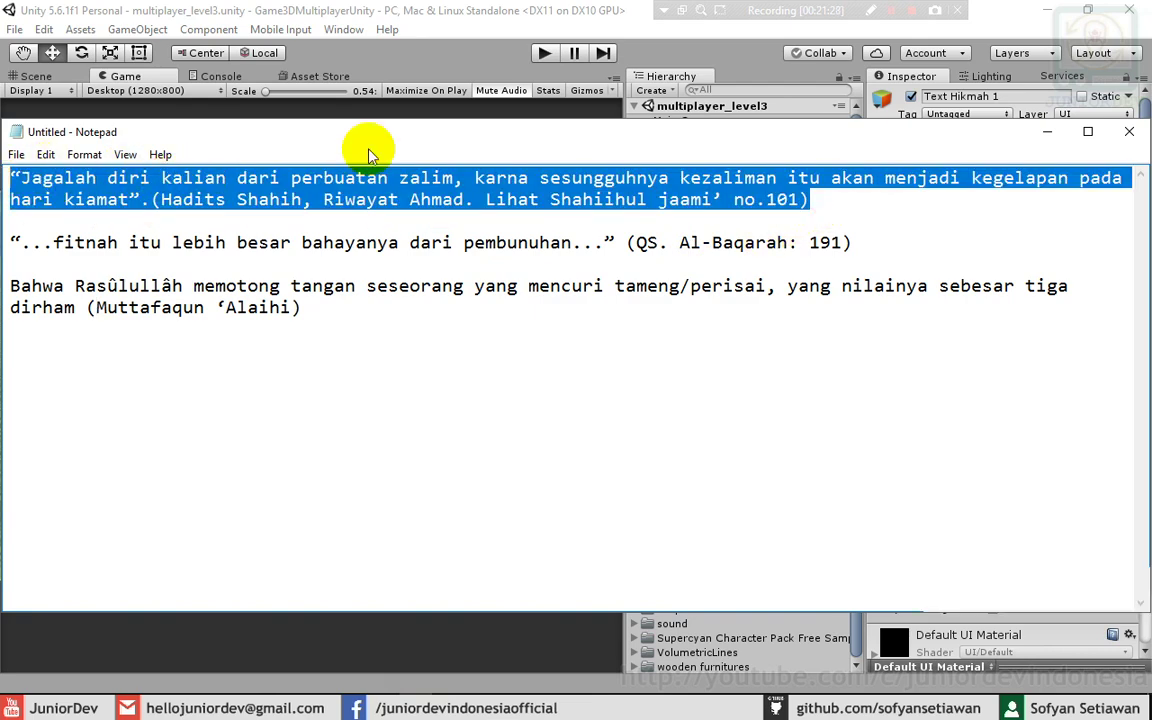
click(467, 36)
click(925, 345)
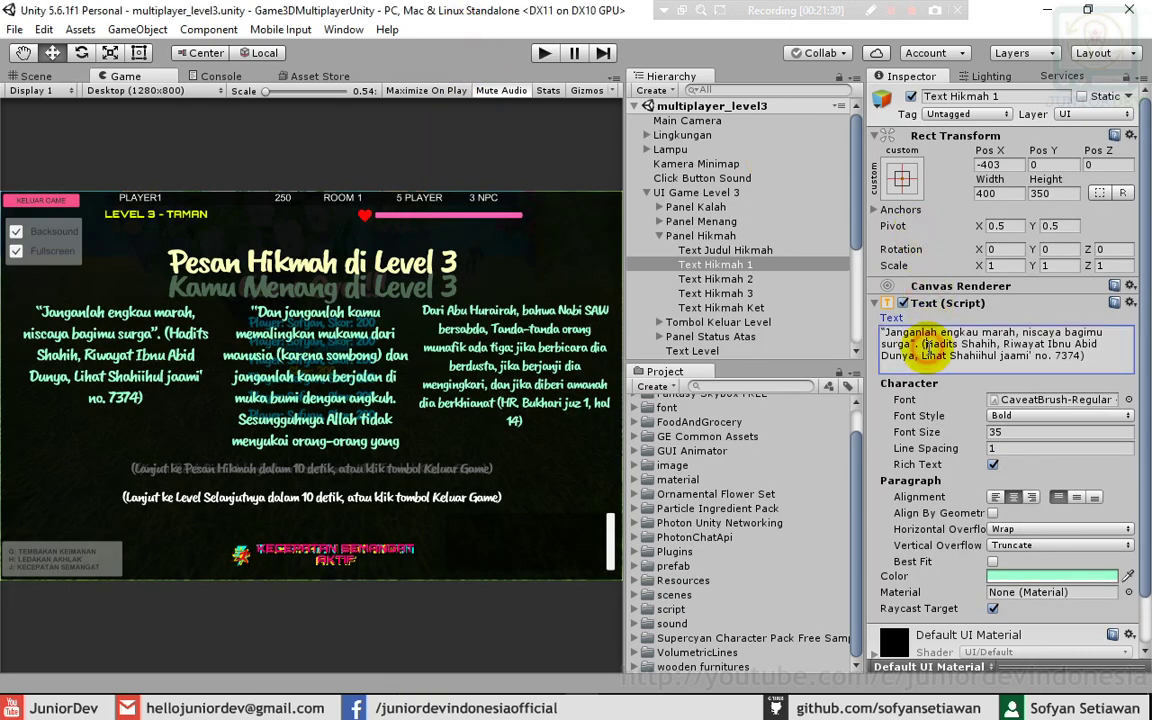
text("Jagalah diri kalian dari perbuatan zalim, karna sesungguhnya kezaliman itu akan menjadi kegelapan pada hari kiamat".(Hadits Shahih, Riwayat Ahmad. Lihat Shahiihul jaami' no.101))
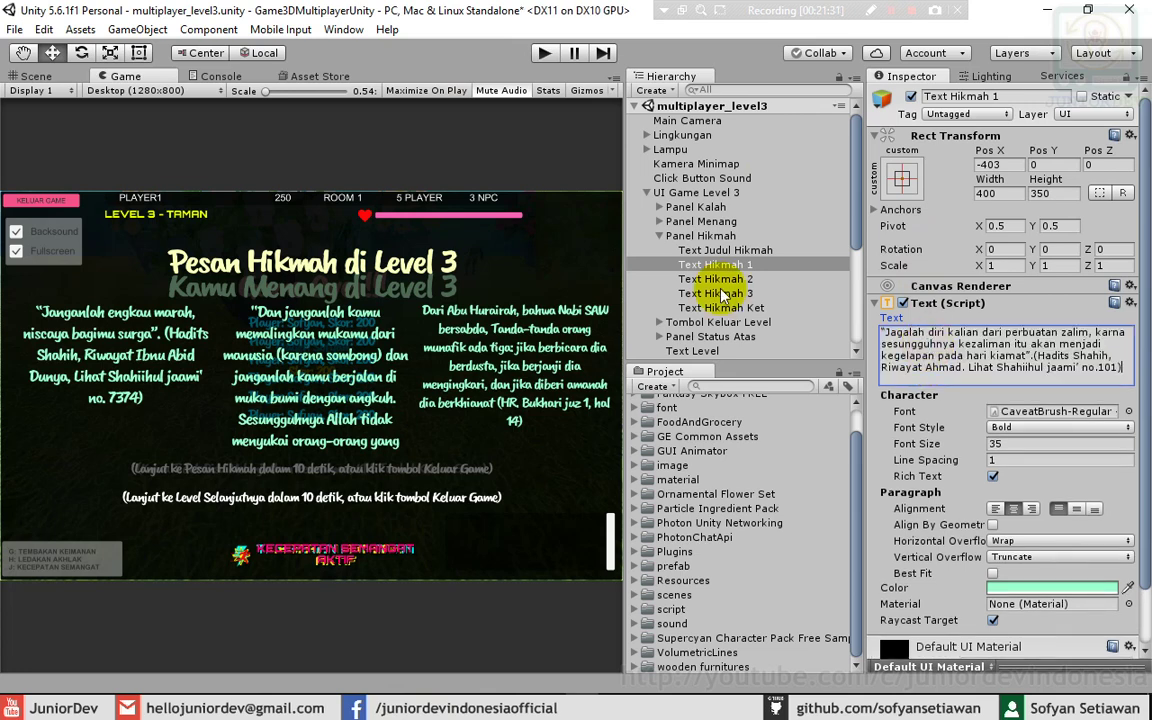
- Paste the Al-Baqarah 191 'fitnah itu lebih besar' quote into Text Hikmah 2
click(724, 283)
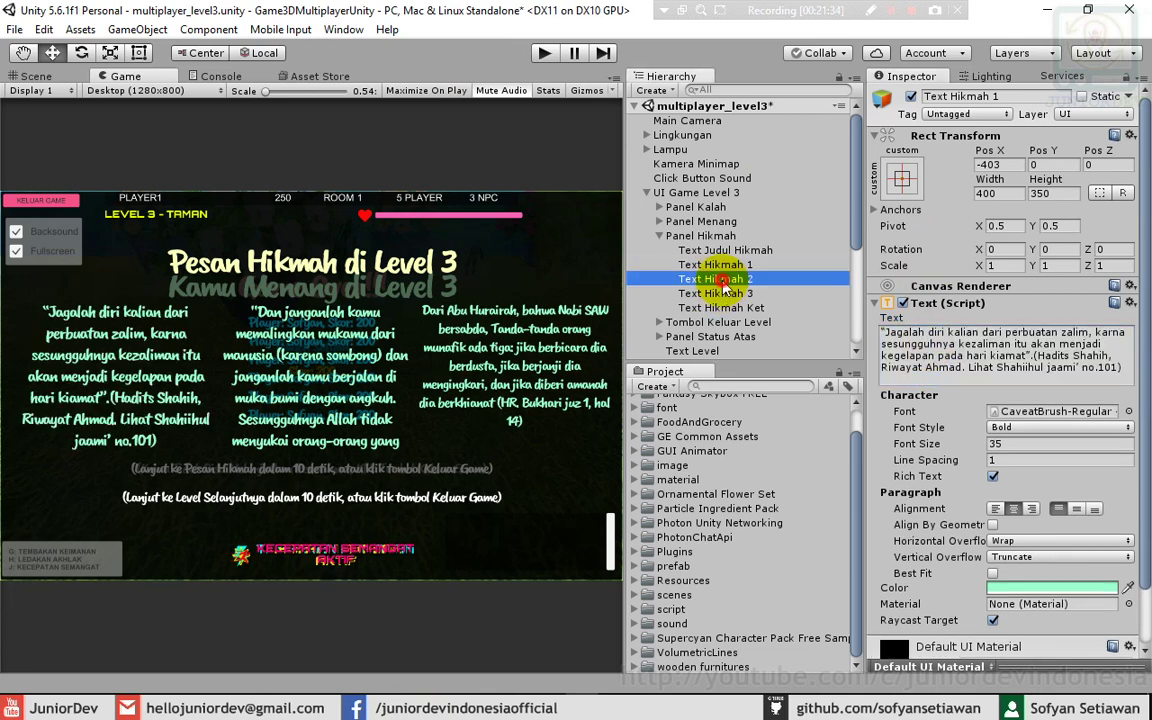
click(380, 614)
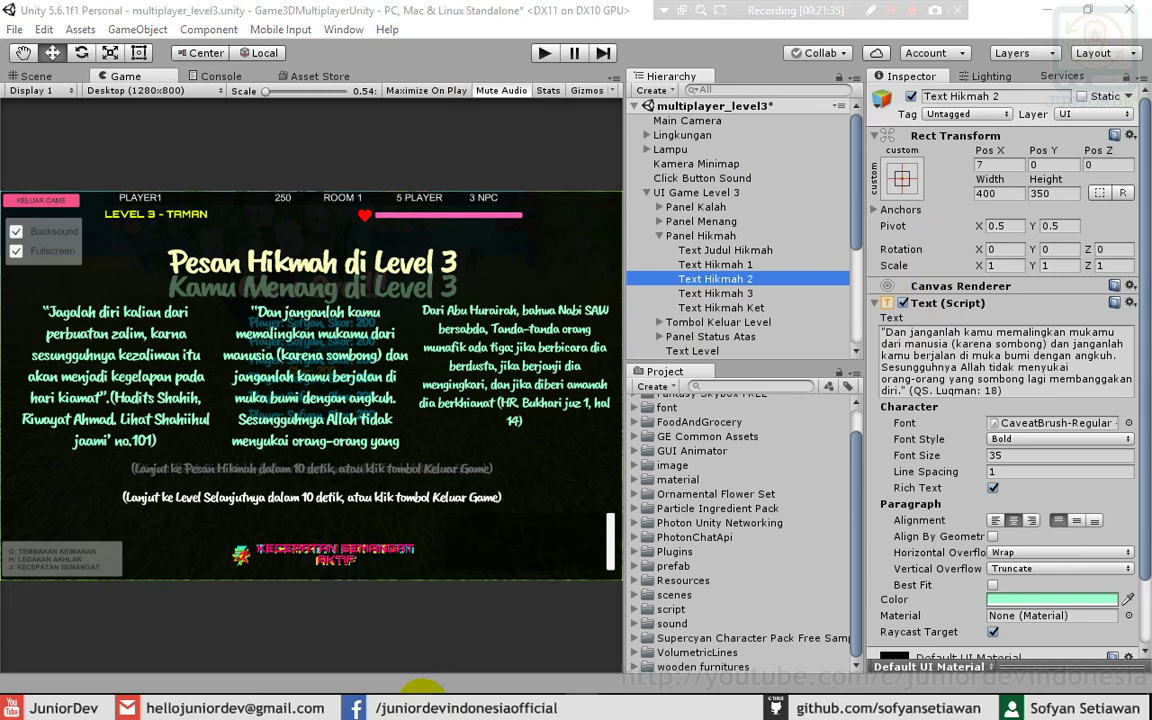
drag(852, 243, 12, 242)
key(ctrl+c)
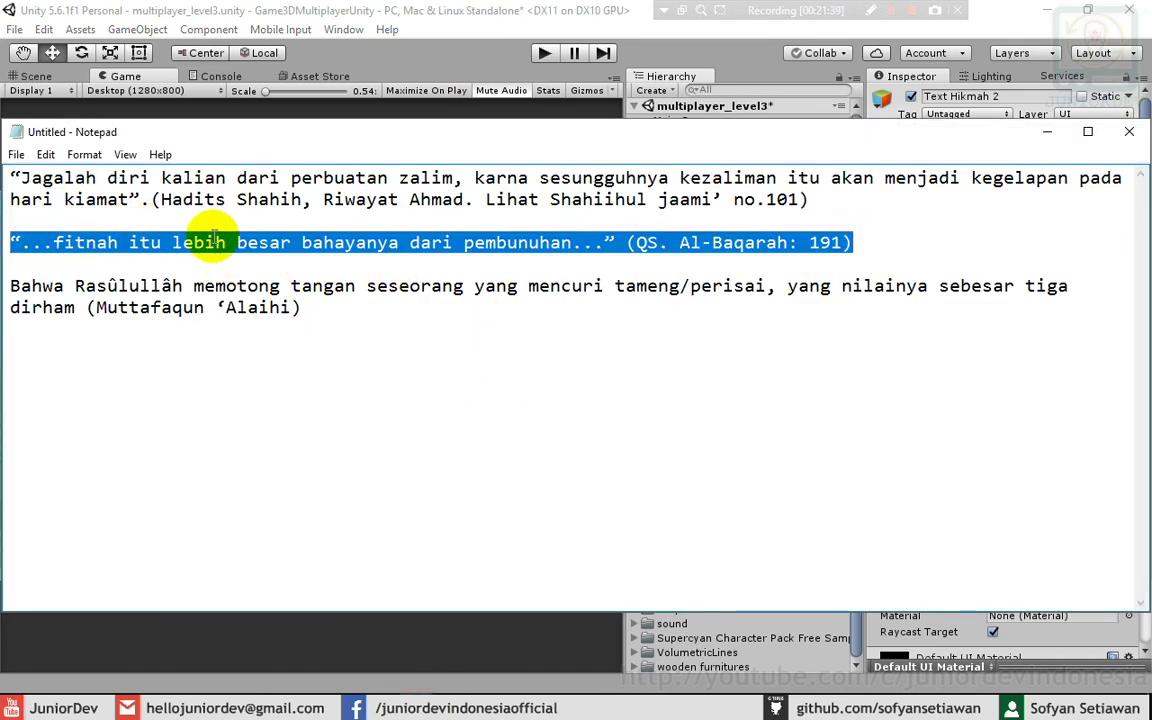
click(612, 684)
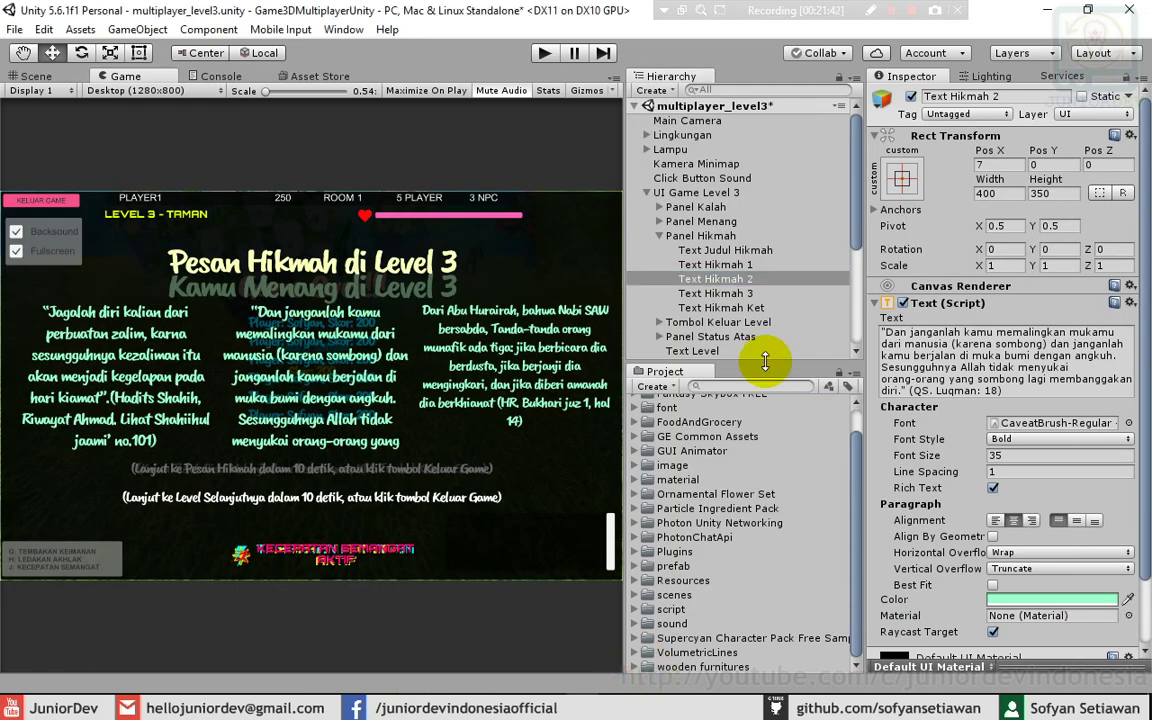
click(893, 345)
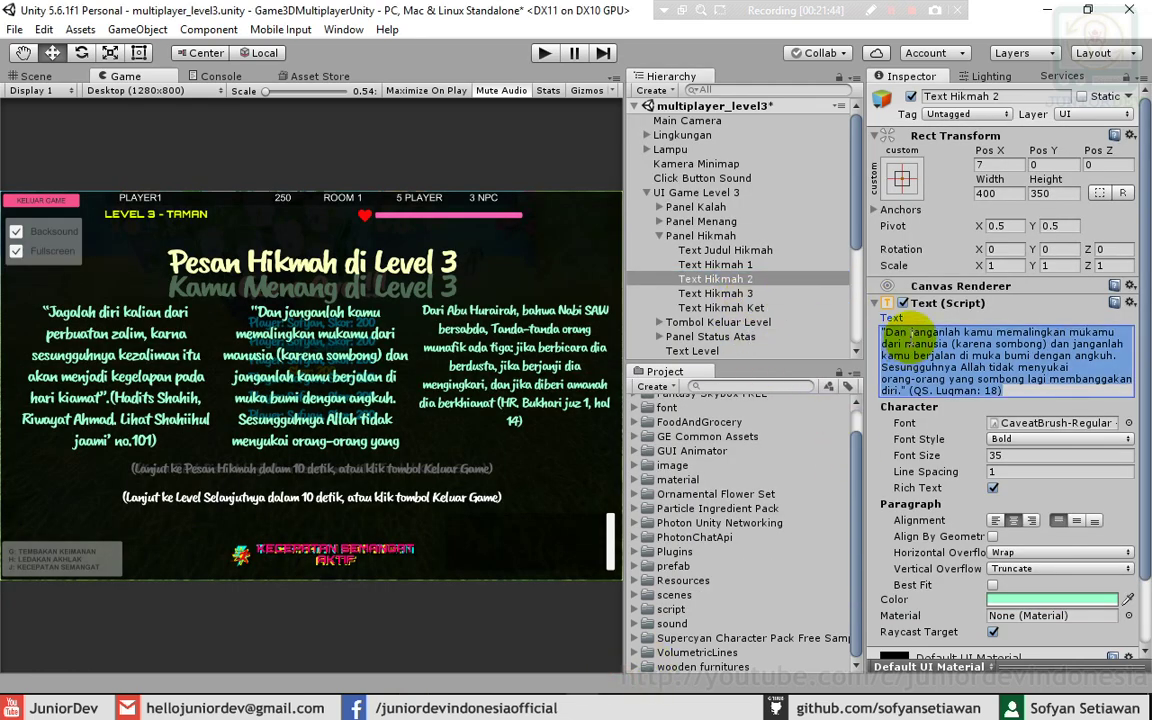
key(ctrl+v)
- Paste the Muttafaqun 'Alaihi 'Bahwa Rasûlullâh' quote into Text Hikmah 3
click(755, 295)
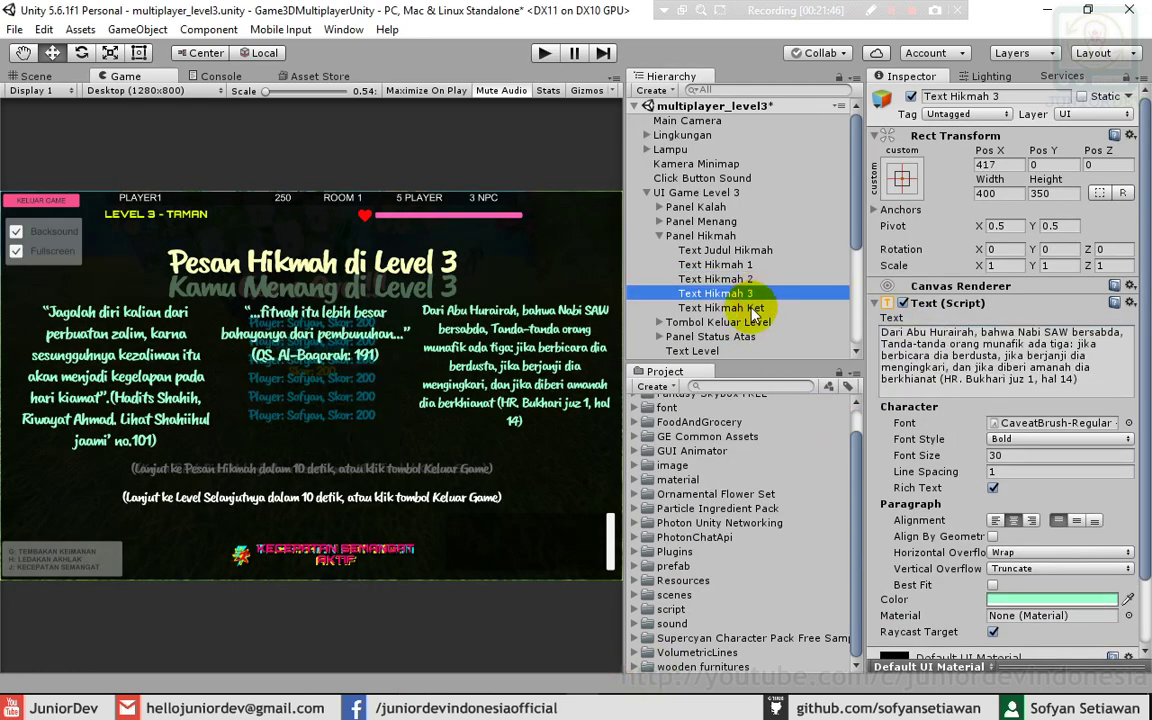
key(alt+Tab)
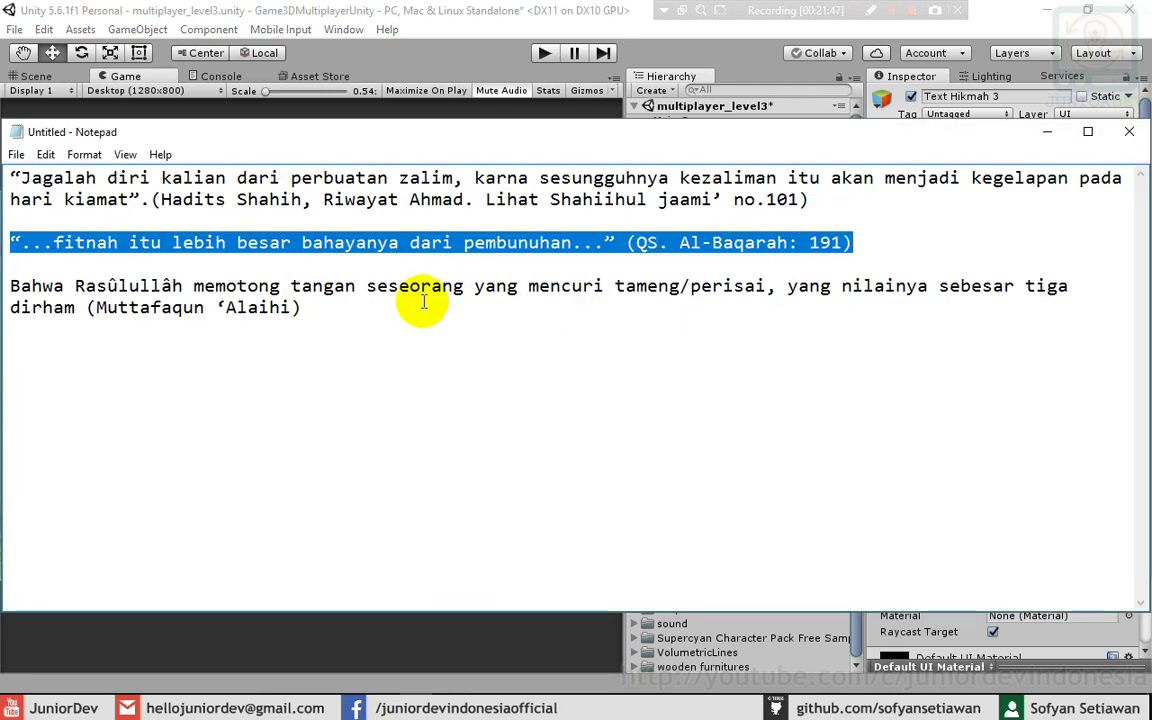
drag(302, 308, 8, 285)
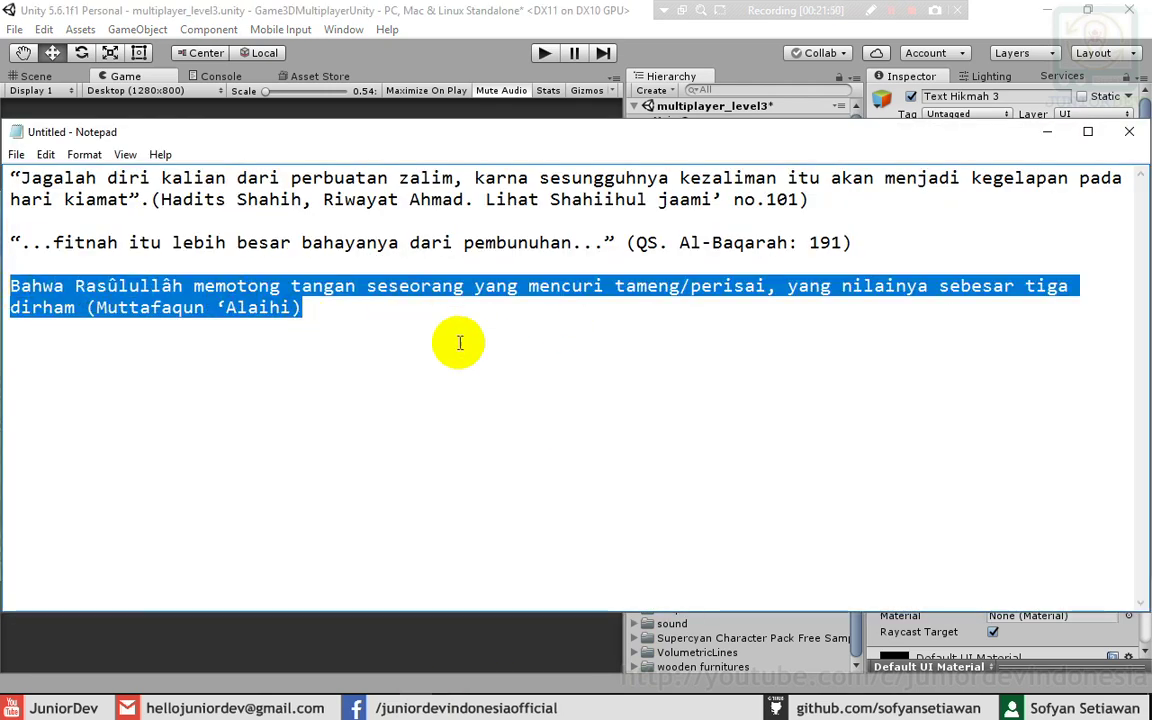
click(577, 690)
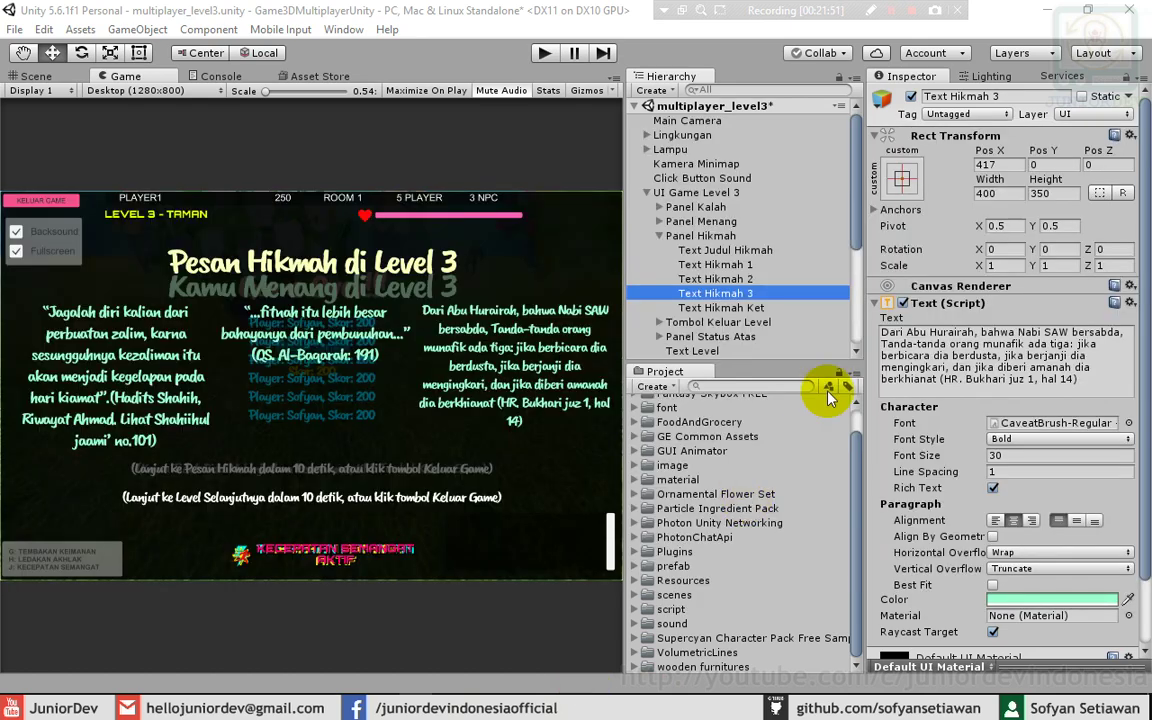
click(913, 343)
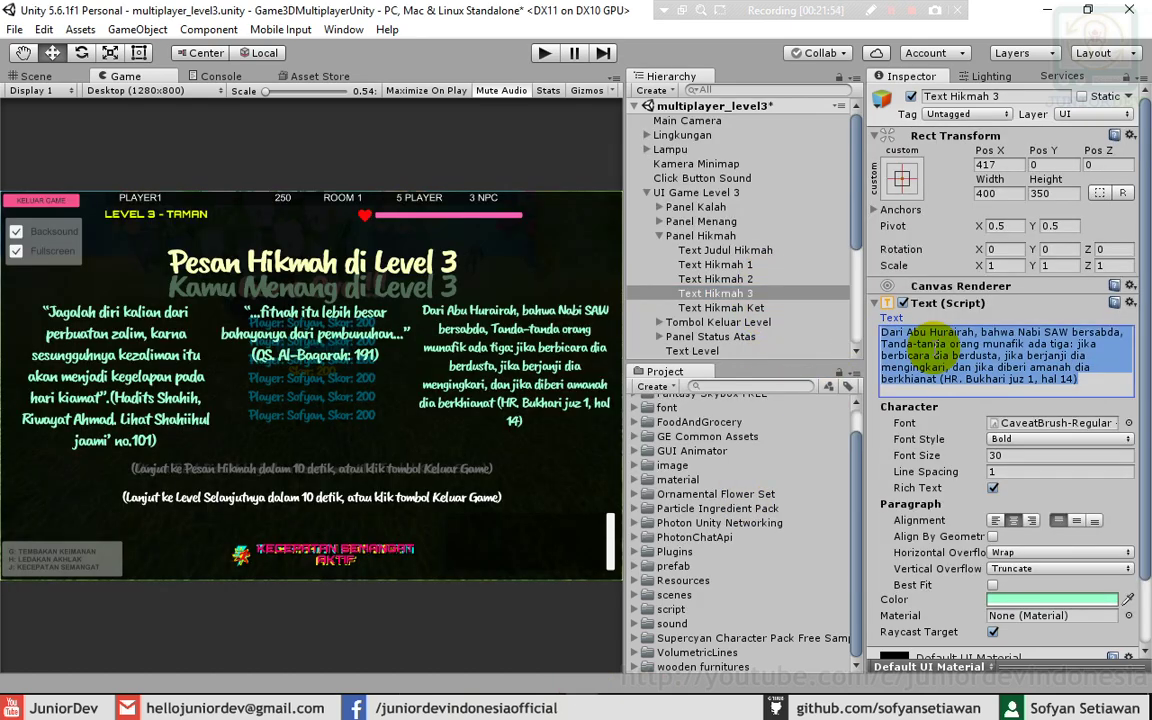
text(Bahwa Rasûlullâh memotong tangan seseorang yang mencuri tameng/perisai, yang nilainya sebesar tiga dirham (Muttafaqun `Alaihi))
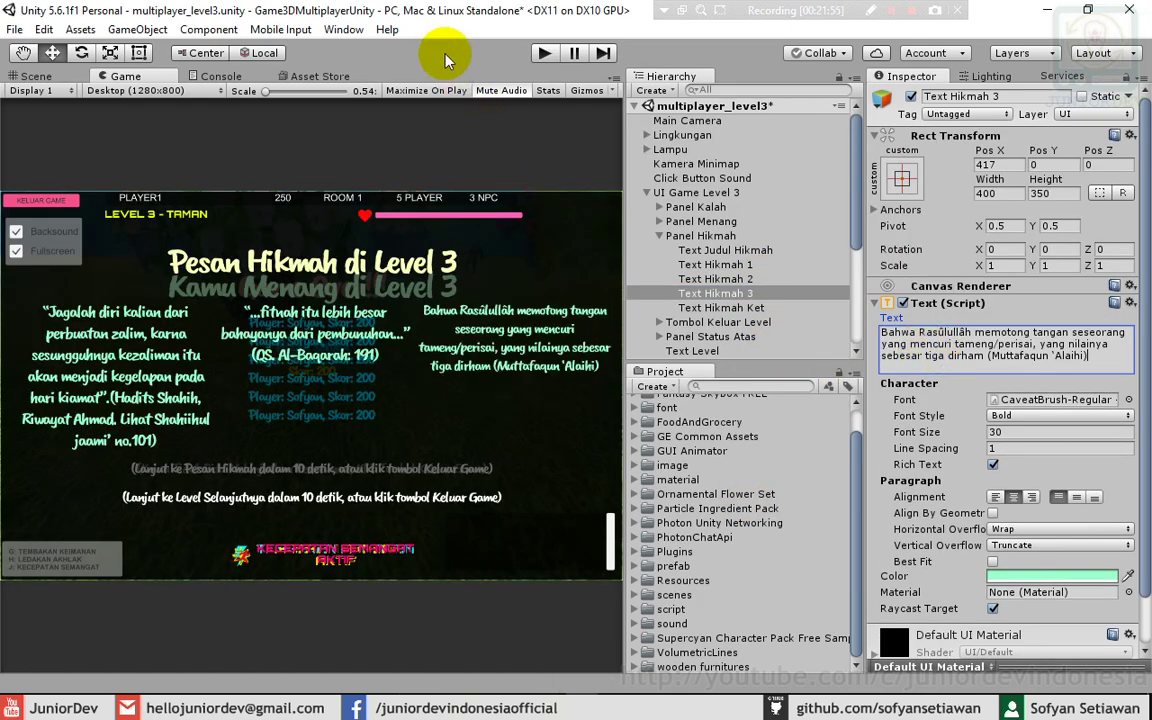
click(440, 62)
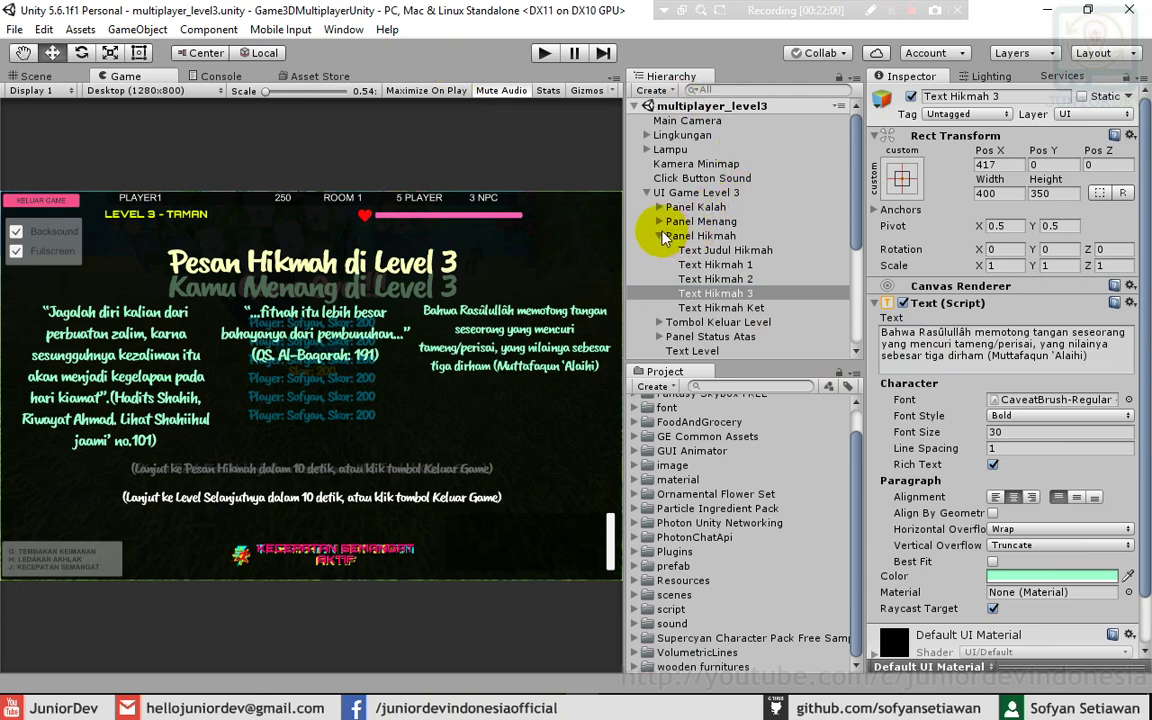
click(662, 236)
- Change Scene Selanjutnya on Pengaturan Multiplayer Level 3 from multiplayer_level3 to 'ending'
click(647, 192)
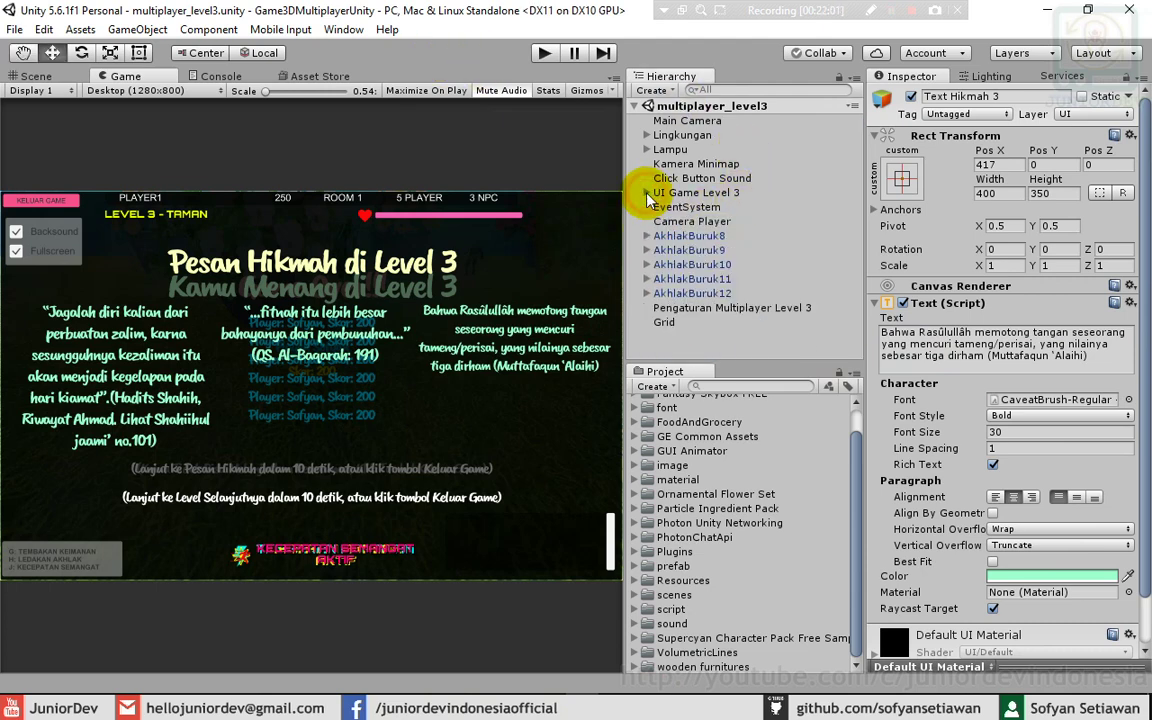
click(740, 308)
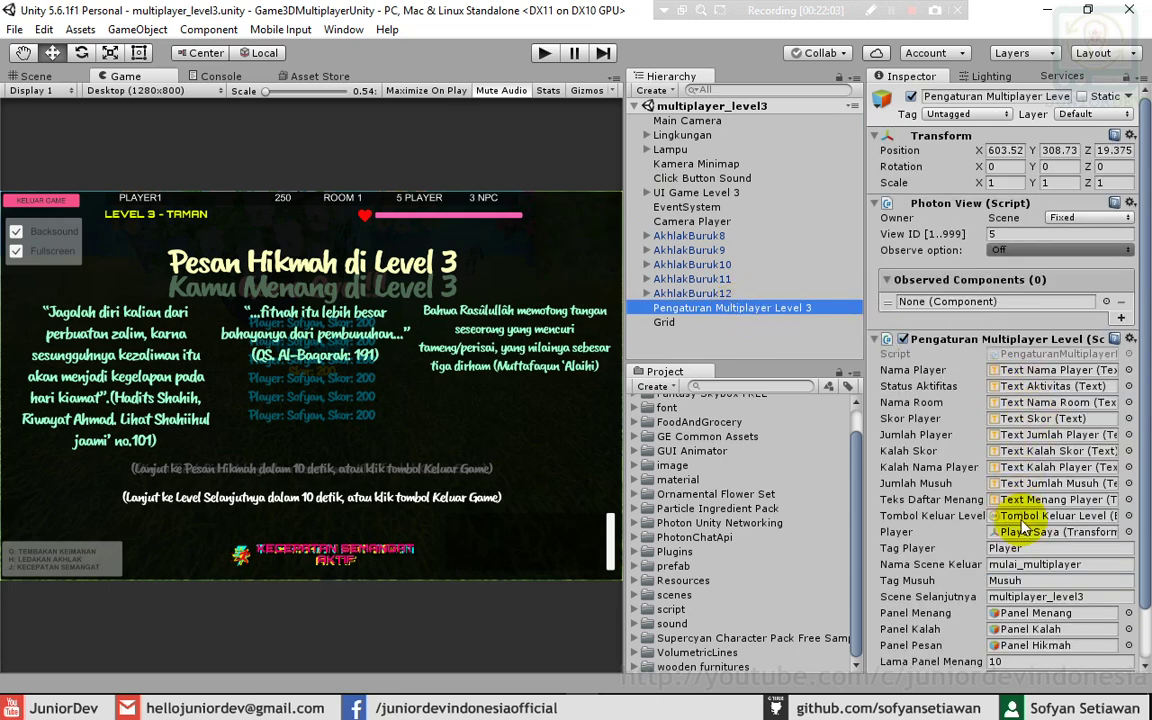
click(1037, 597)
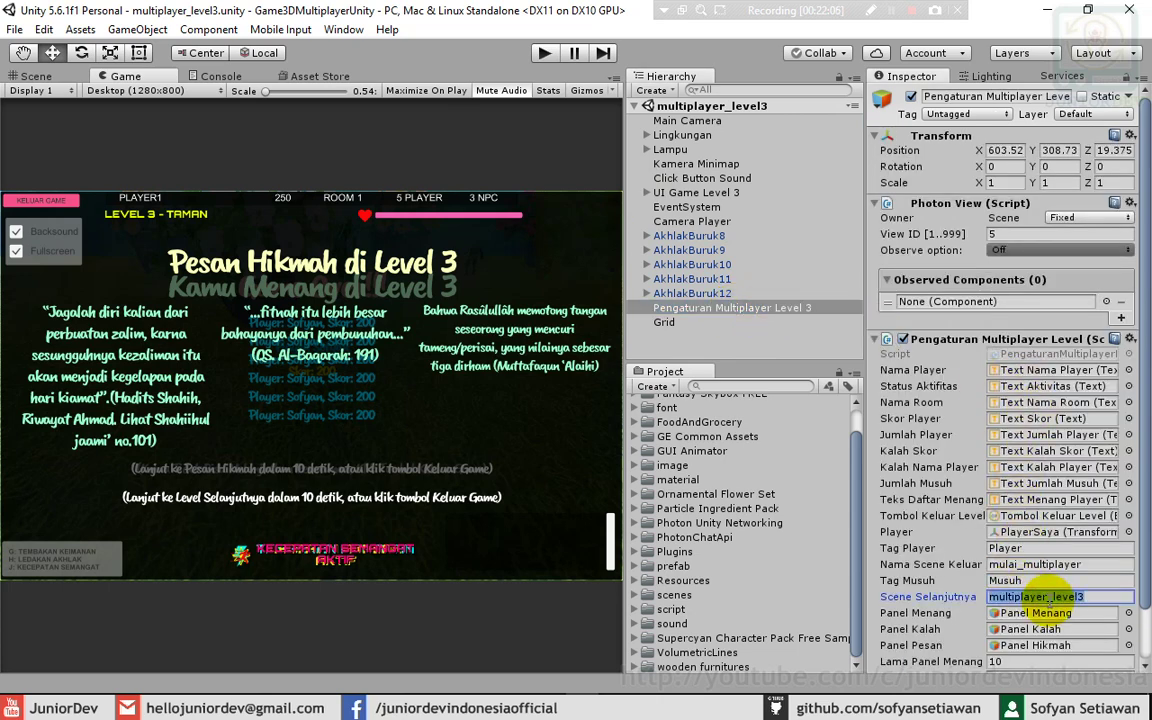
key(ctrl+alt+p)
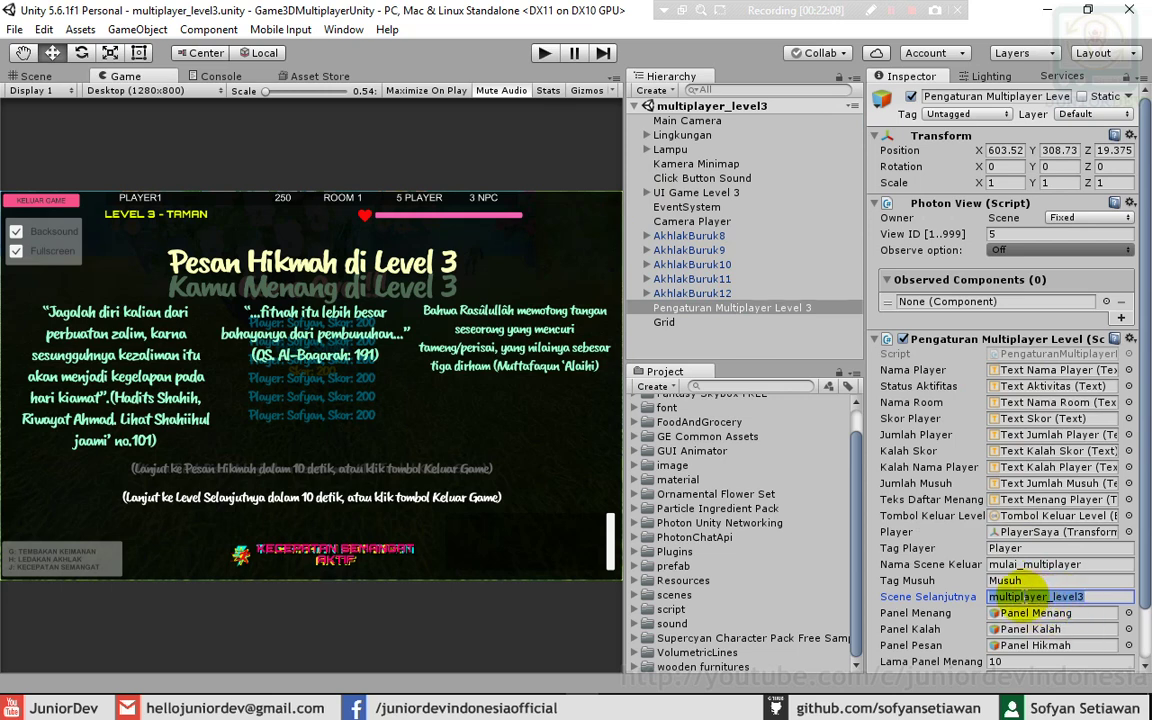
text(ending)
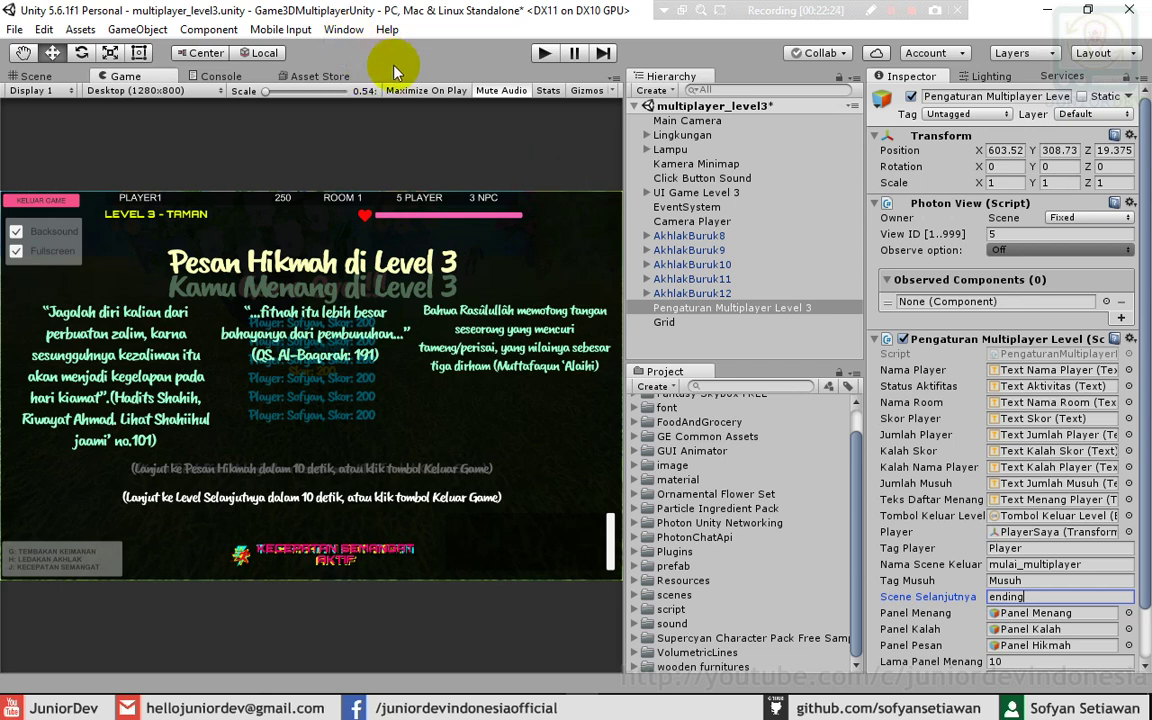
click(471, 63)
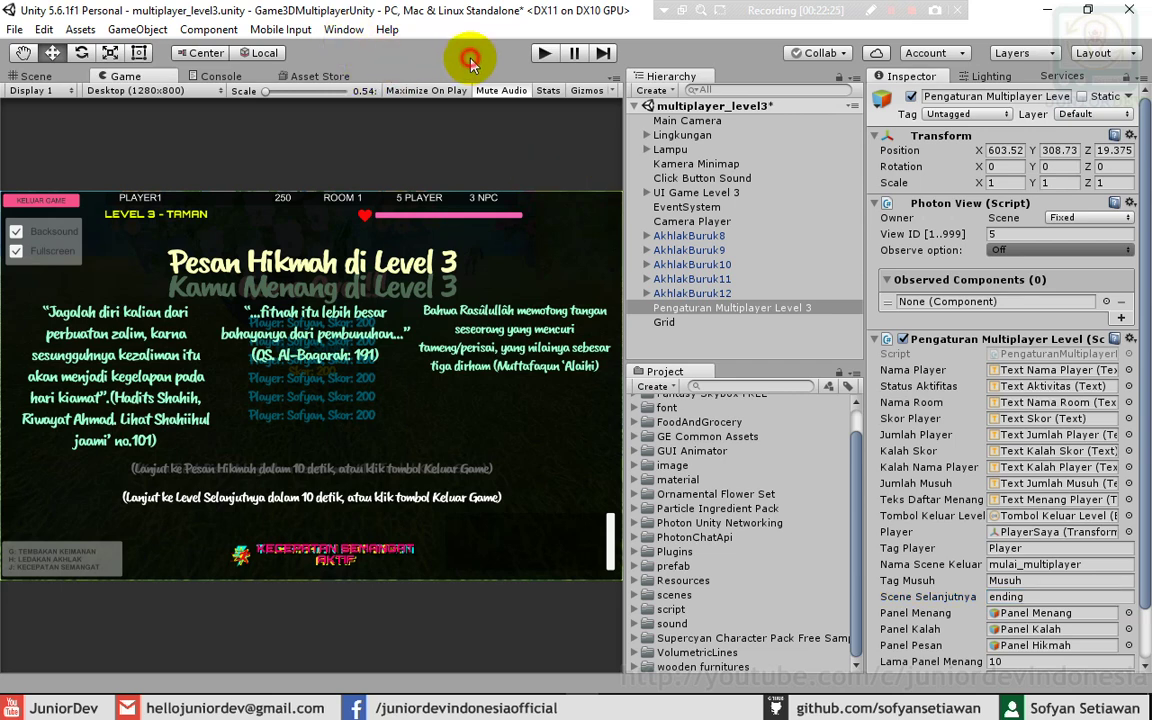